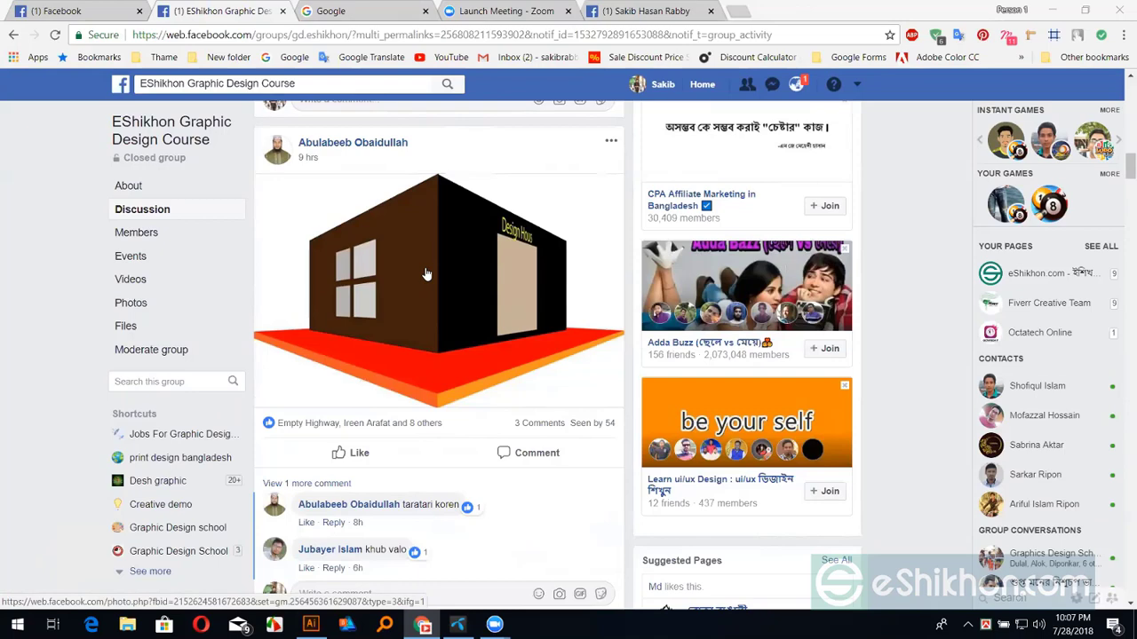
{"action": "scroll", "coordinate": [426, 275], "scroll_direction": "up", "scroll_amount": 1}
{"action": "scroll", "coordinate": [426, 274], "scroll_direction": "up", "scroll_amount": 7}
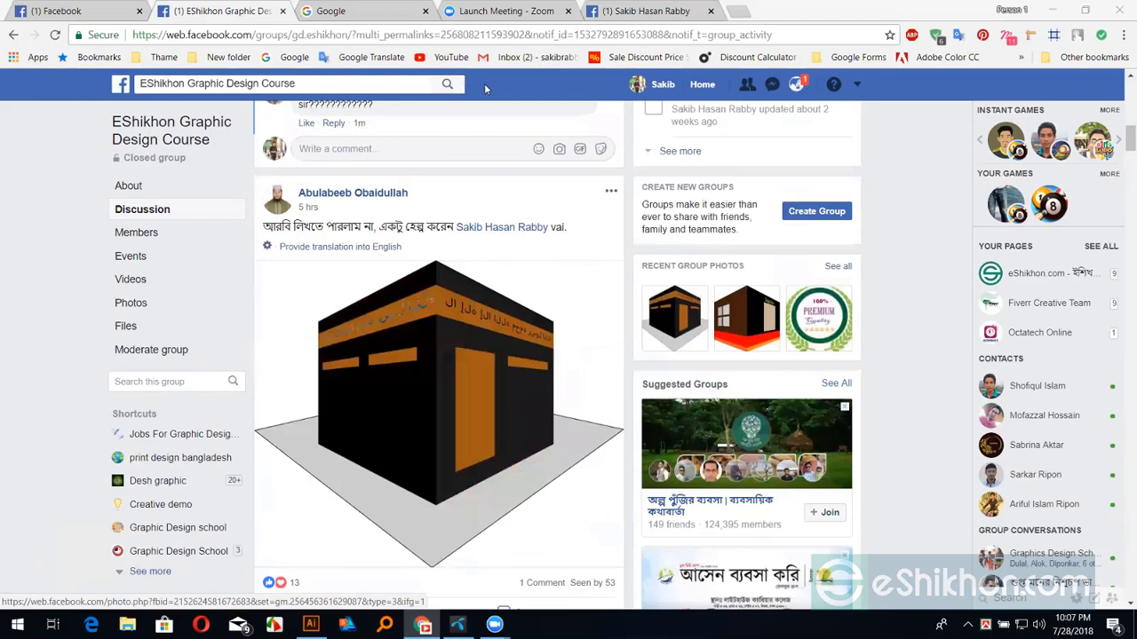
{"action": "scroll", "coordinate": [485, 87], "scroll_direction": "up", "scroll_amount": 10}
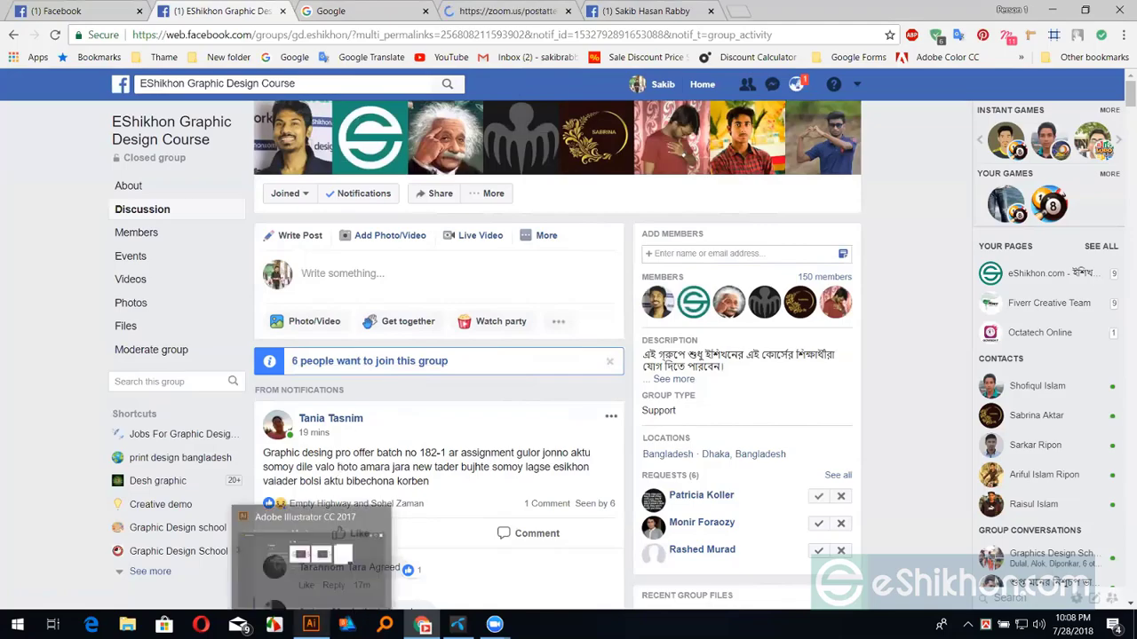
Switch to Illustrator and create a new landscape 800 x 600 px document in RGB color mode with one artboard.
{"action": "left_click", "coordinate": [311, 624]}
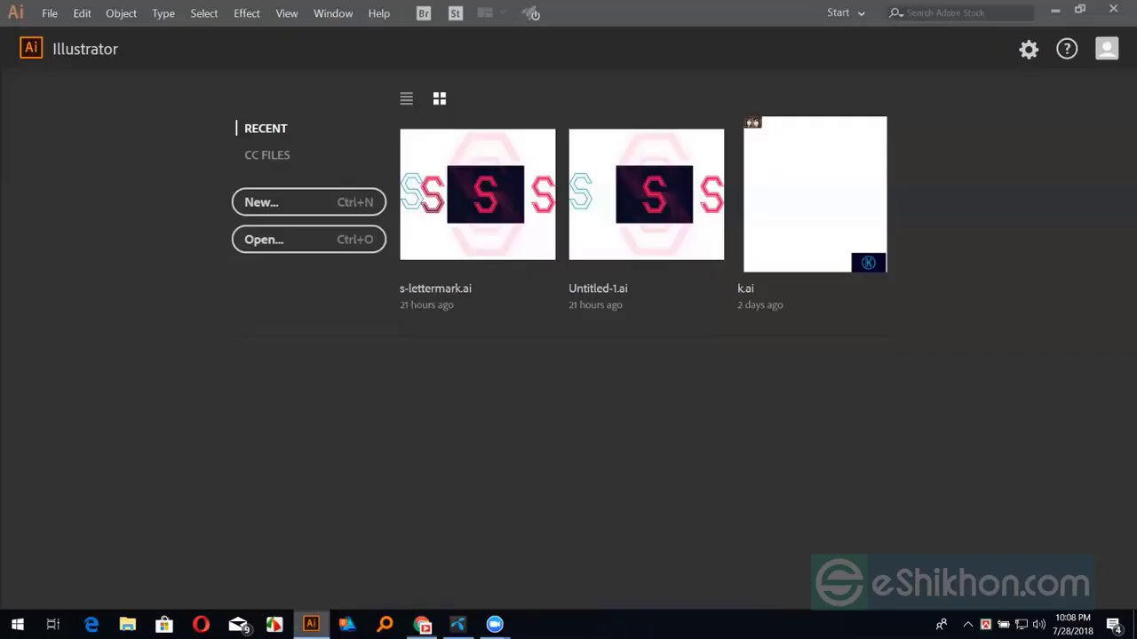
{"action": "left_click", "coordinate": [337, 196]}
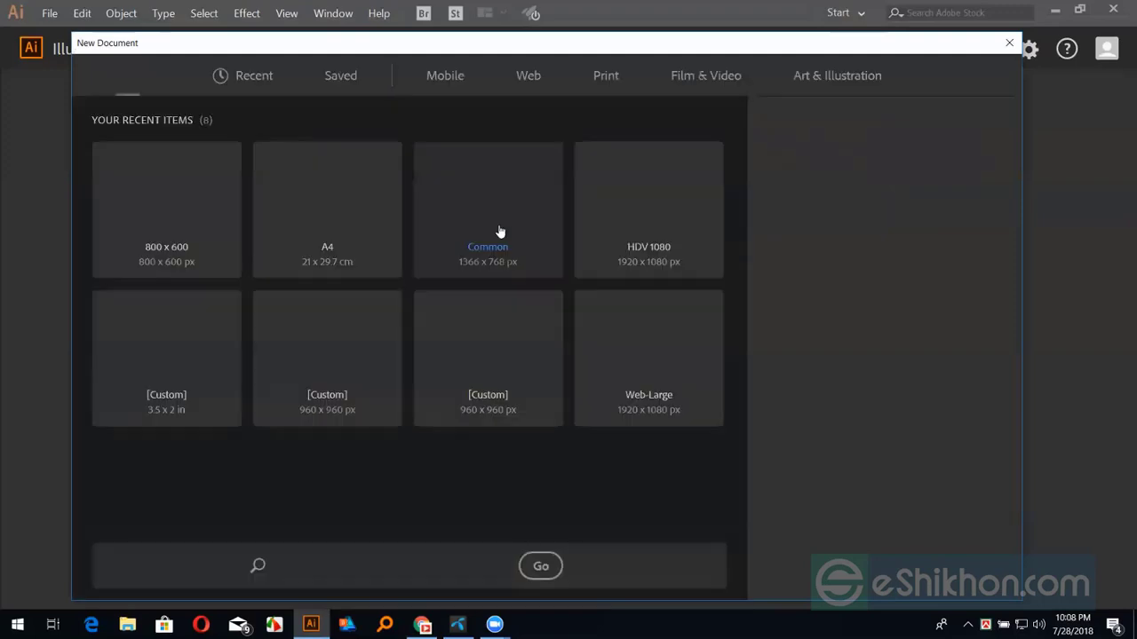
{"action": "left_click", "coordinate": [199, 247]}
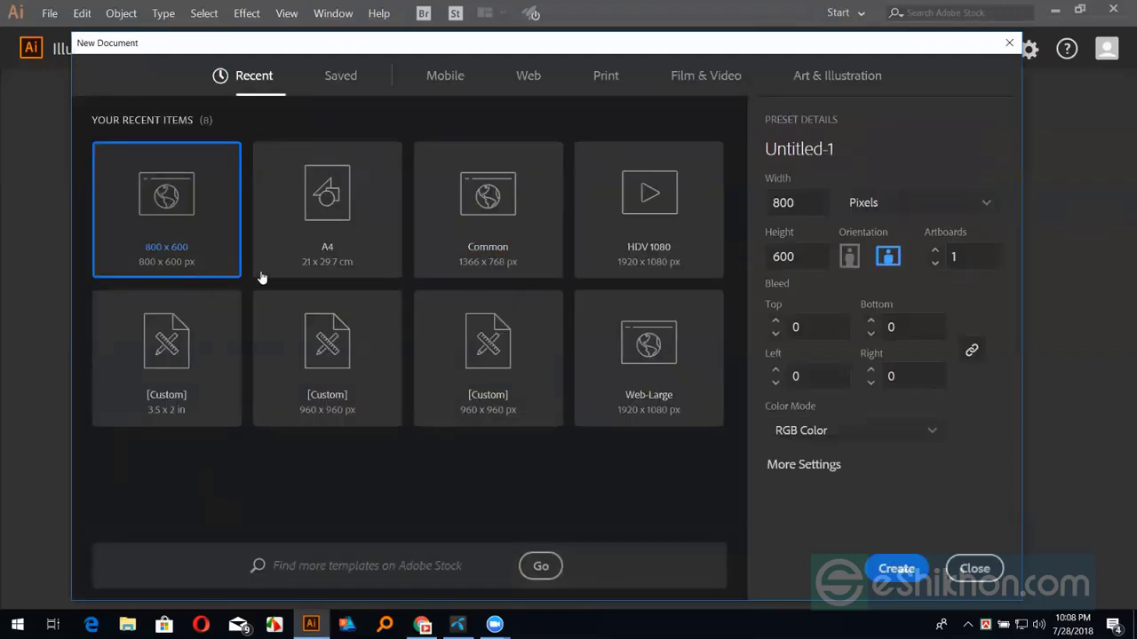
{"action": "left_click", "coordinate": [884, 569]}
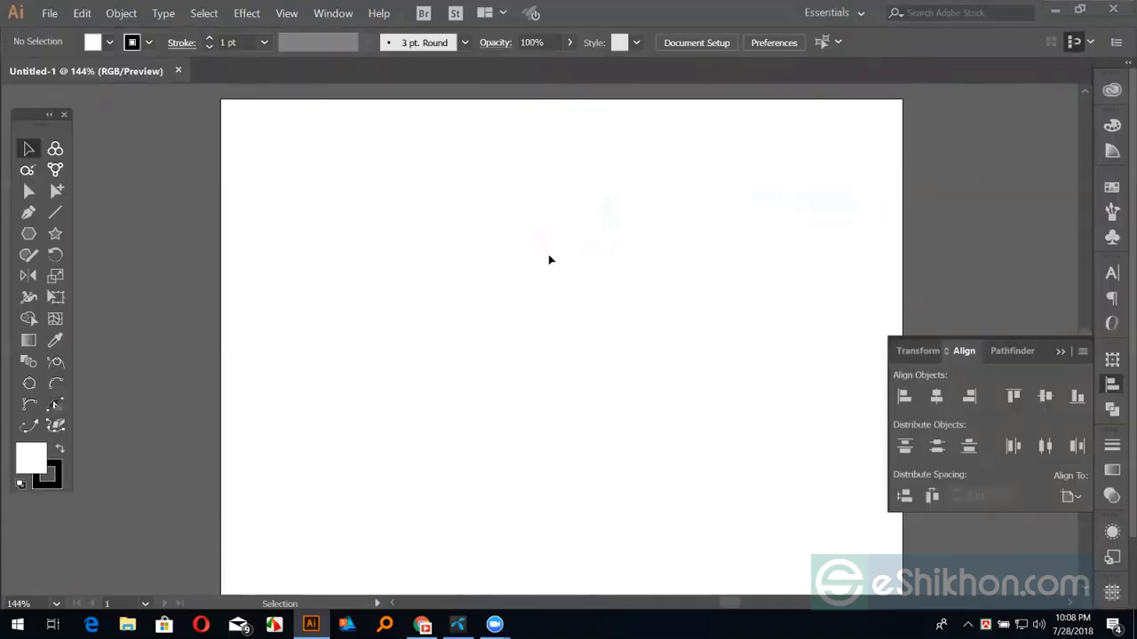
Draw a rectangle about 235 x 147 px in the upper middle of the artboard.
{"action": "key", "text": "m"}
{"action": "left_click_drag", "start_coordinate": [399, 247], "coordinate": [563, 361]}
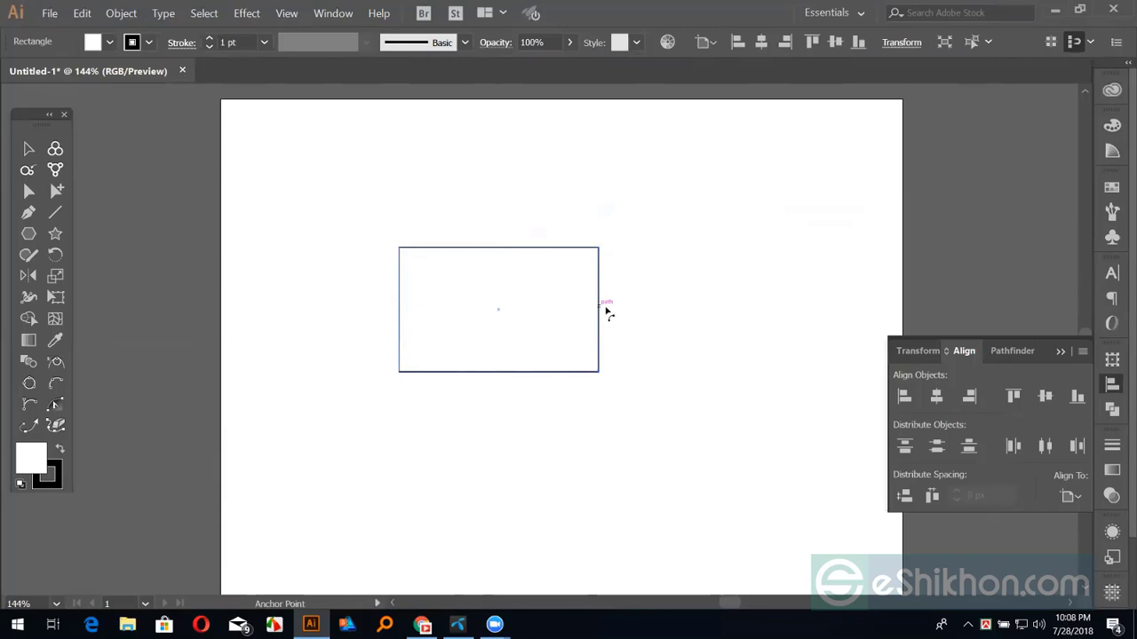
Bend all four sides of the rectangle slightly outward into shallow curves with the Anchor Point tool.
{"action": "left_click_drag", "start_coordinate": [602, 309], "coordinate": [609, 311]}
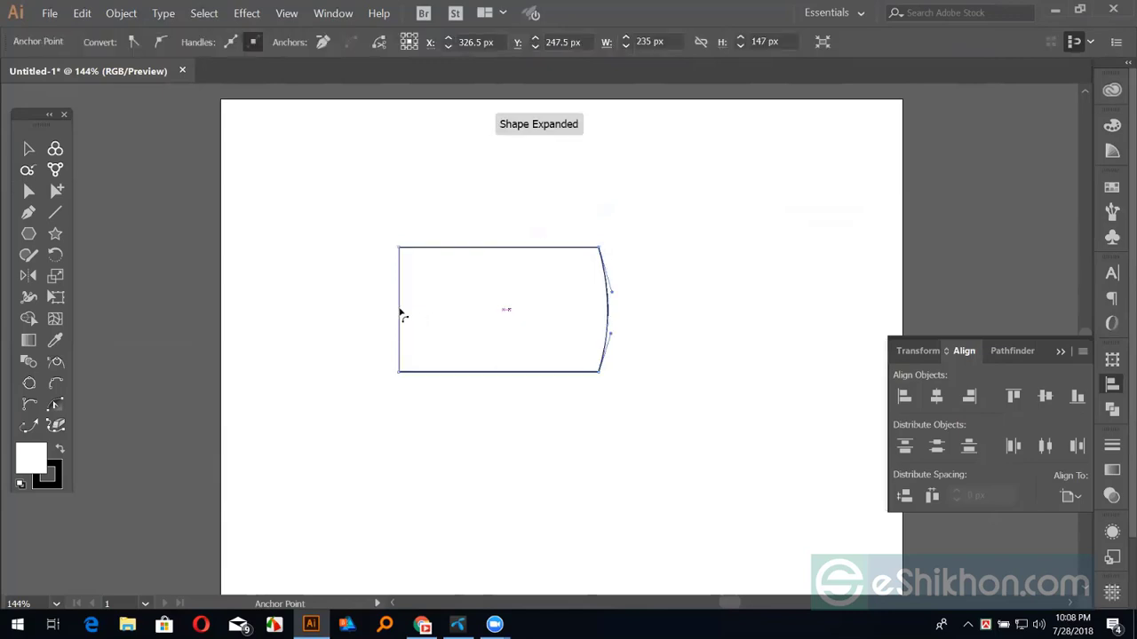
{"action": "left_click_drag", "start_coordinate": [399, 311], "coordinate": [389, 310]}
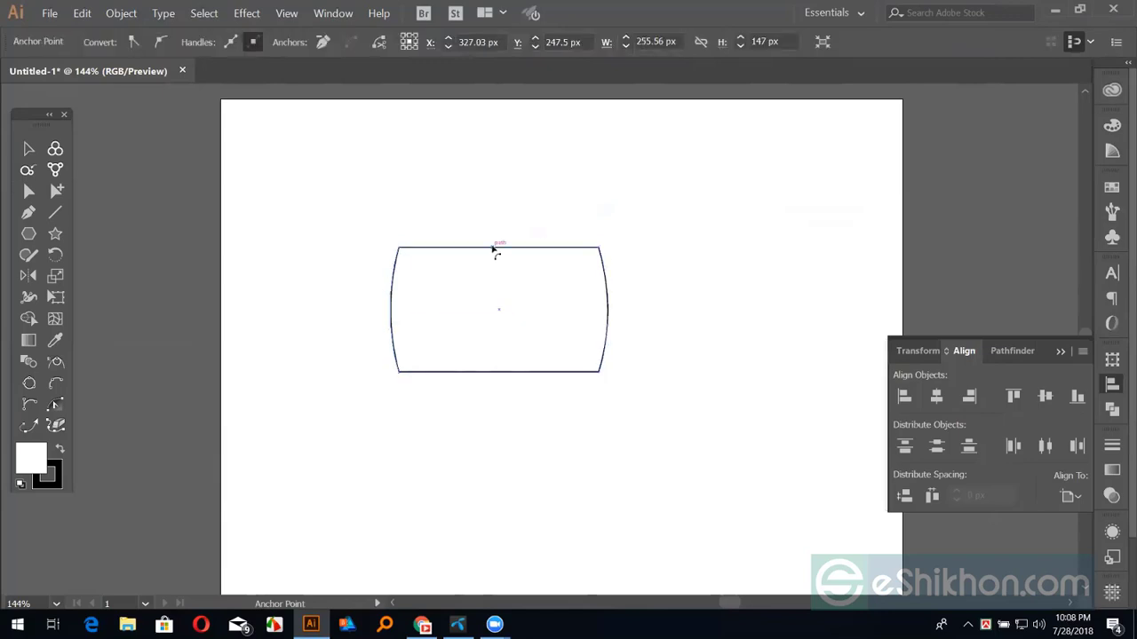
{"action": "left_click_drag", "start_coordinate": [497, 246], "coordinate": [498, 238]}
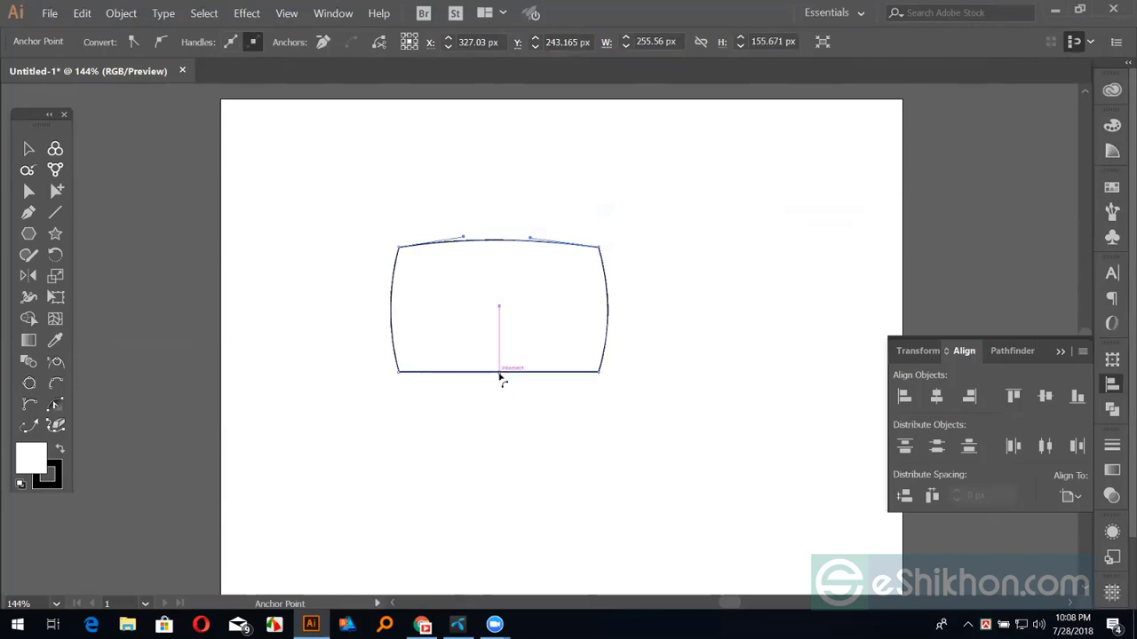
{"action": "left_click_drag", "start_coordinate": [500, 379], "coordinate": [491, 357]}
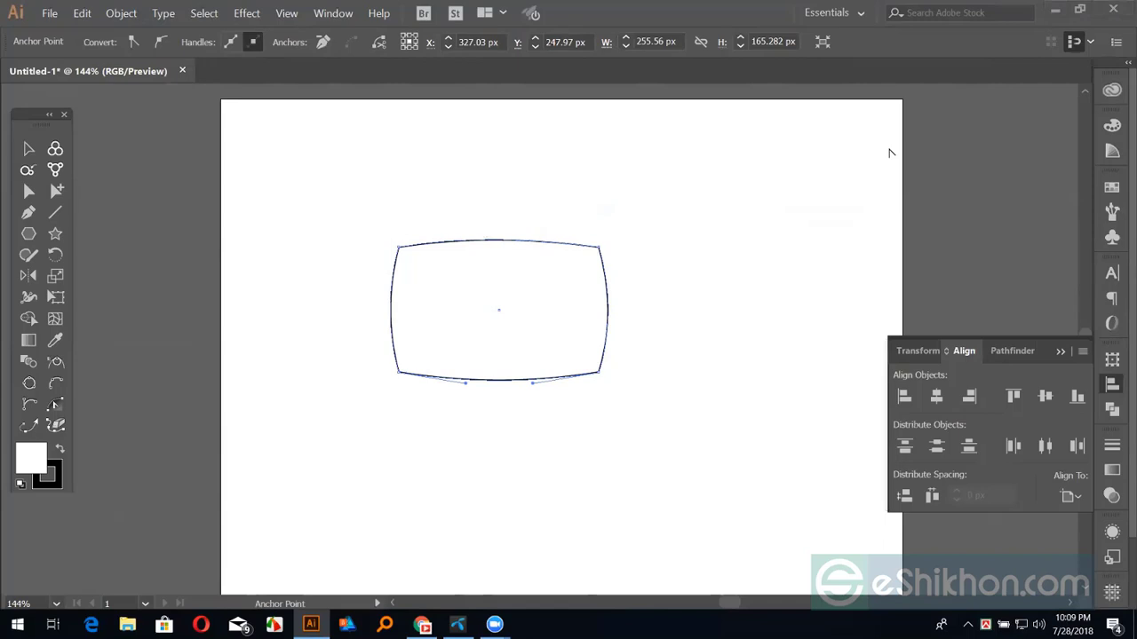
Fill the curved rectangle with the red swatch and deselect it.
{"action": "left_click", "coordinate": [1111, 188]}
{"action": "left_click", "coordinate": [940, 236]}
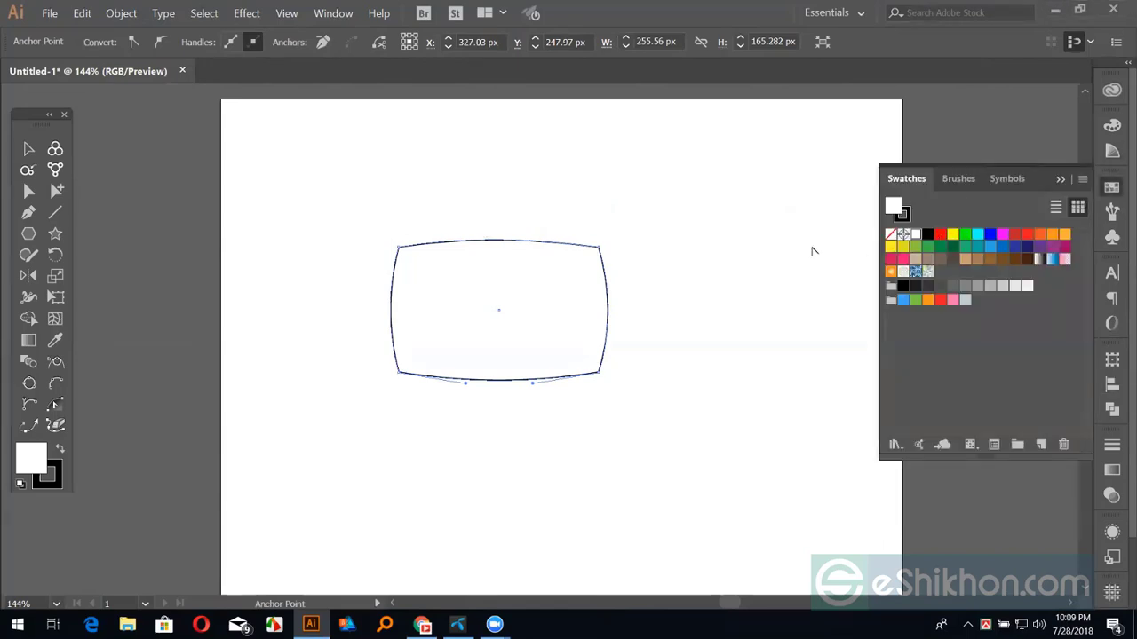
{"action": "key", "text": "v"}
{"action": "left_click", "coordinate": [322, 167]}
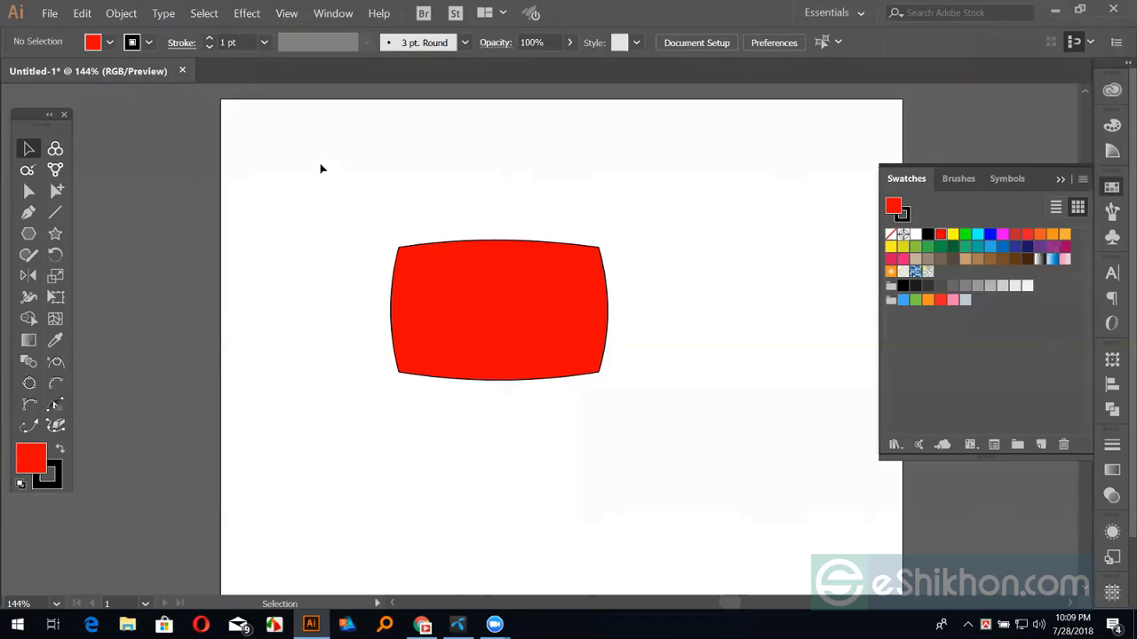
Undo the red fill and the side bends back to the plain straight-sided rectangle.
{"action": "key", "text": "ctrl+z"}
{"action": "key", "text": "ctrl+z"}
{"action": "key", "text": "ctrl+z"}
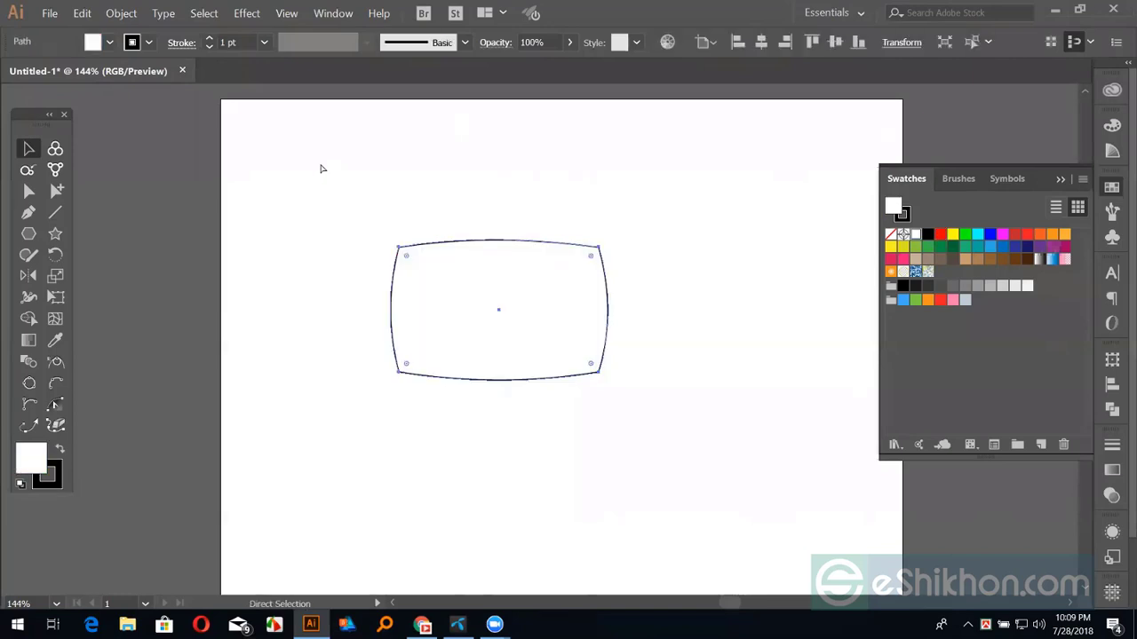
{"action": "key", "text": "ctrl+z"}
{"action": "key", "text": "ctrl+z"}
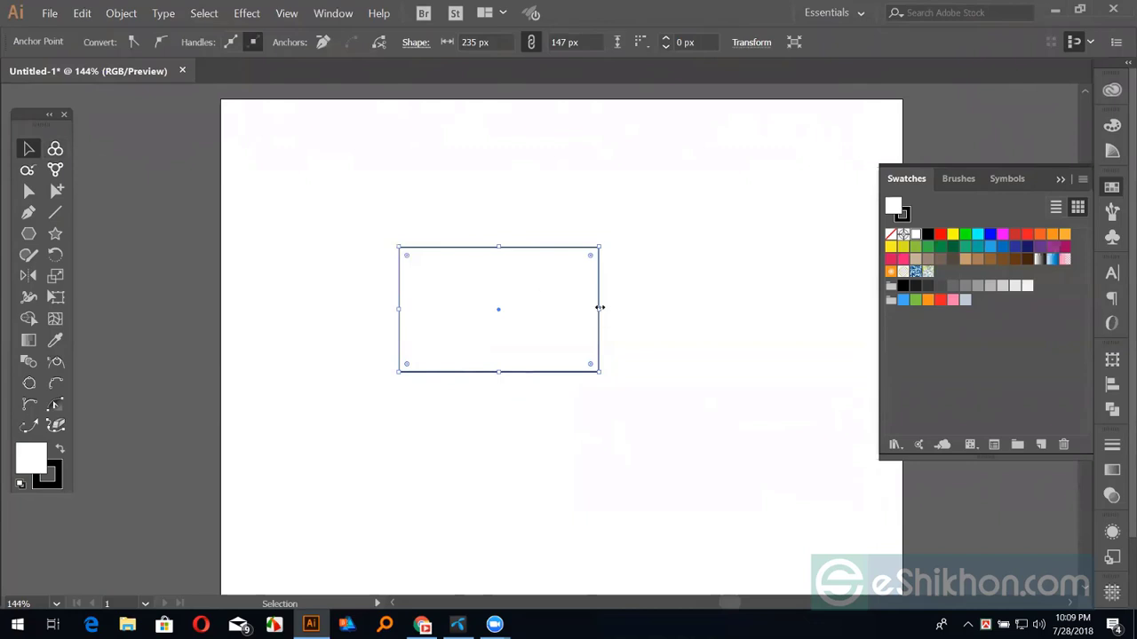
Narrow the rectangle symmetrically to about 223 px and offset its path by 10 px with miter joins and a miter limit of 4.
{"action": "left_click_drag", "start_coordinate": [598, 309], "coordinate": [595, 307]}
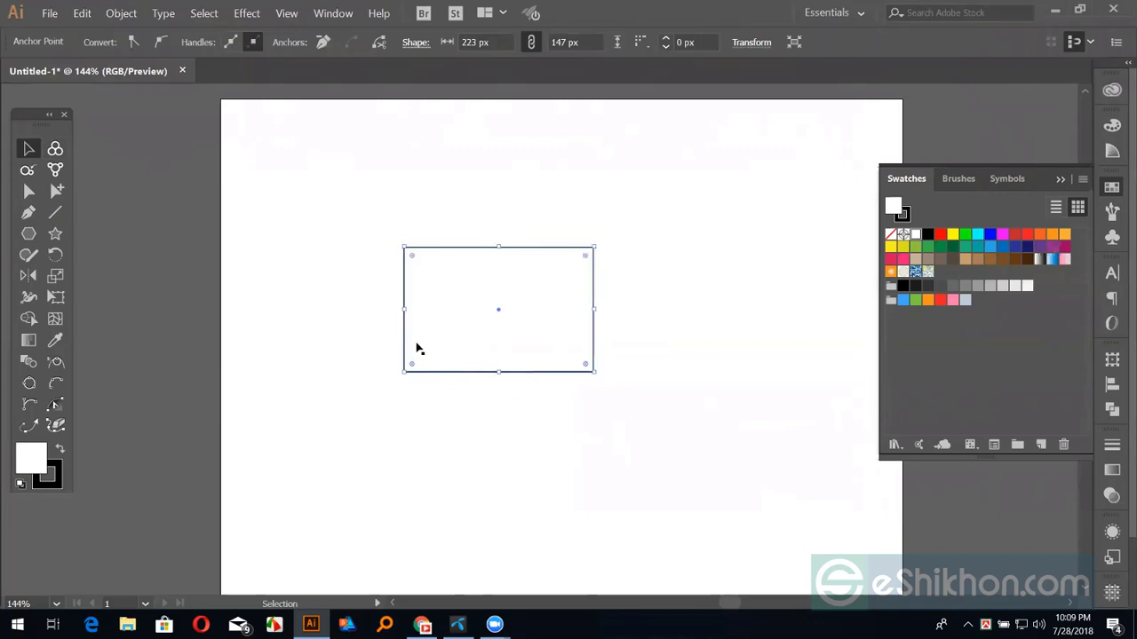
{"action": "left_click", "coordinate": [120, 13]}
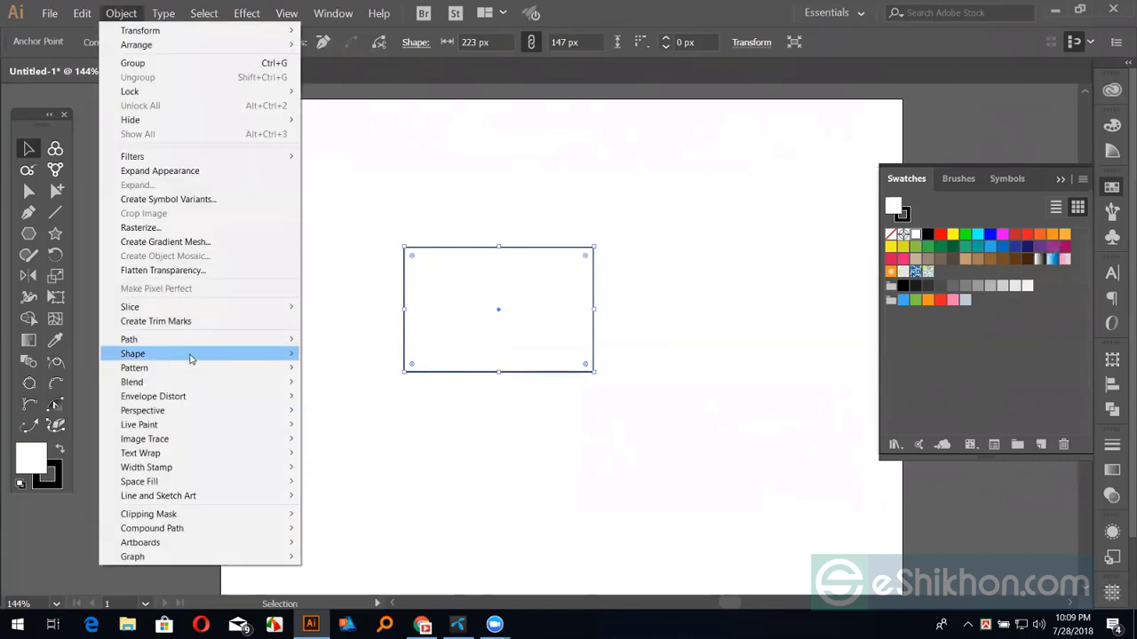
{"action": "mouse_move", "coordinate": [195, 344]}
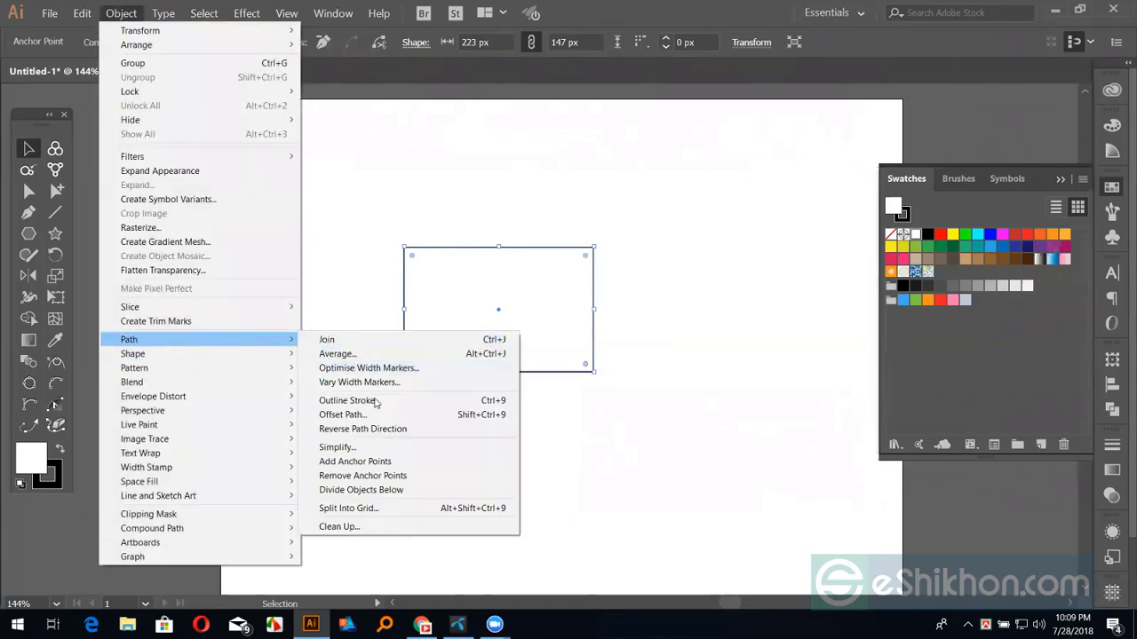
{"action": "left_click", "coordinate": [343, 414]}
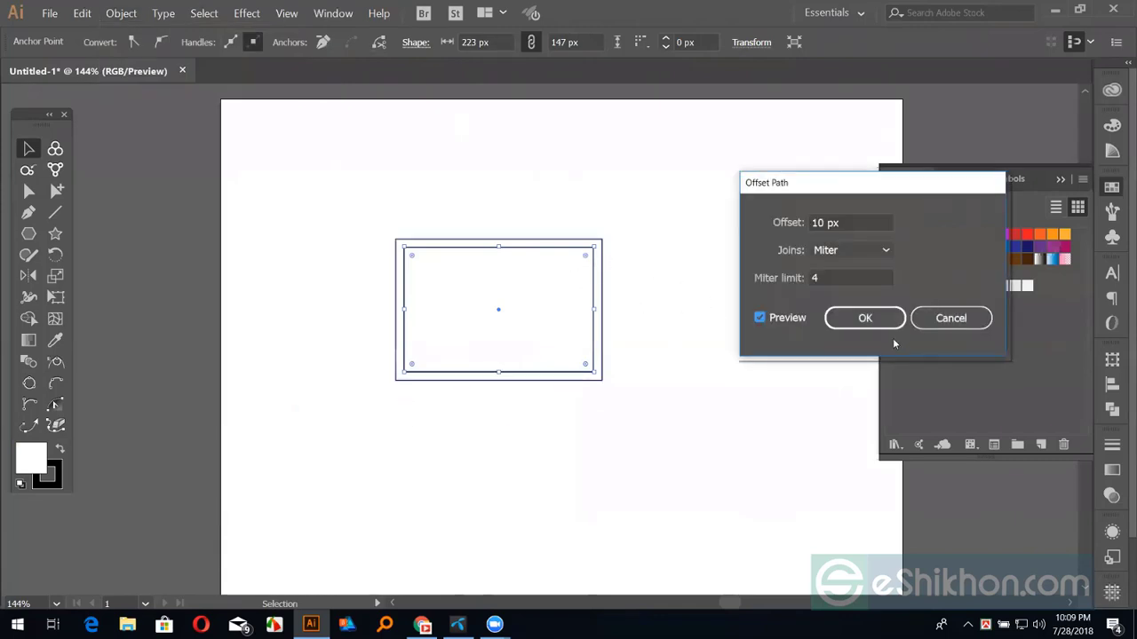
{"action": "left_click", "coordinate": [865, 318]}
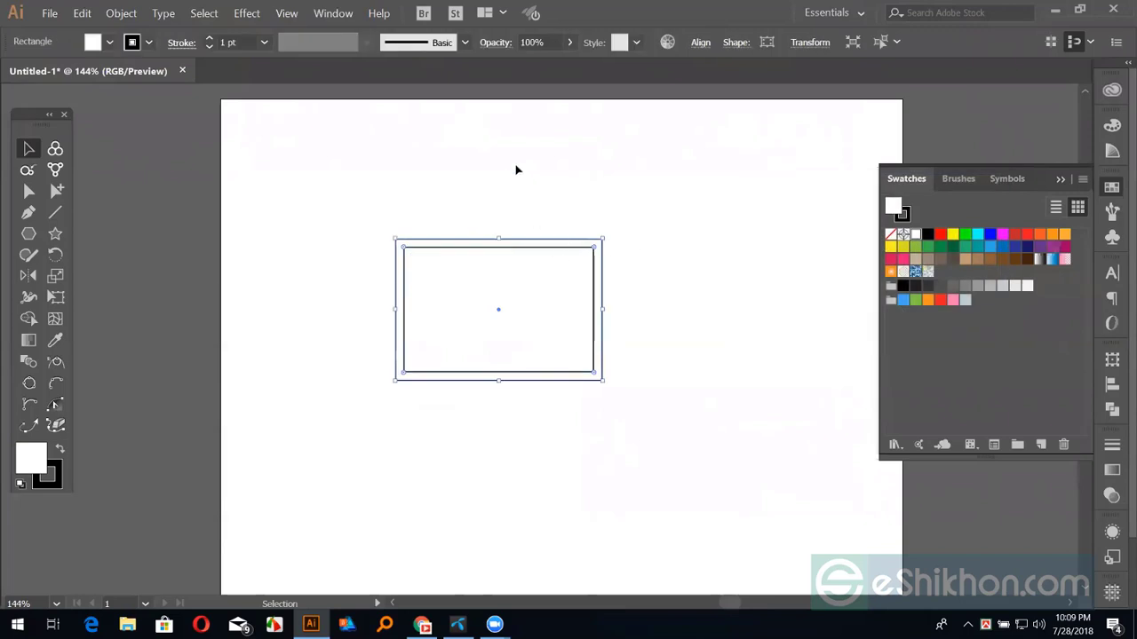
Show the rulers and try a horizontal ruler guide across the middle of the rectangles, undoing the guide.
{"action": "key", "text": "a"}
{"action": "key", "text": "ctrl+r"}
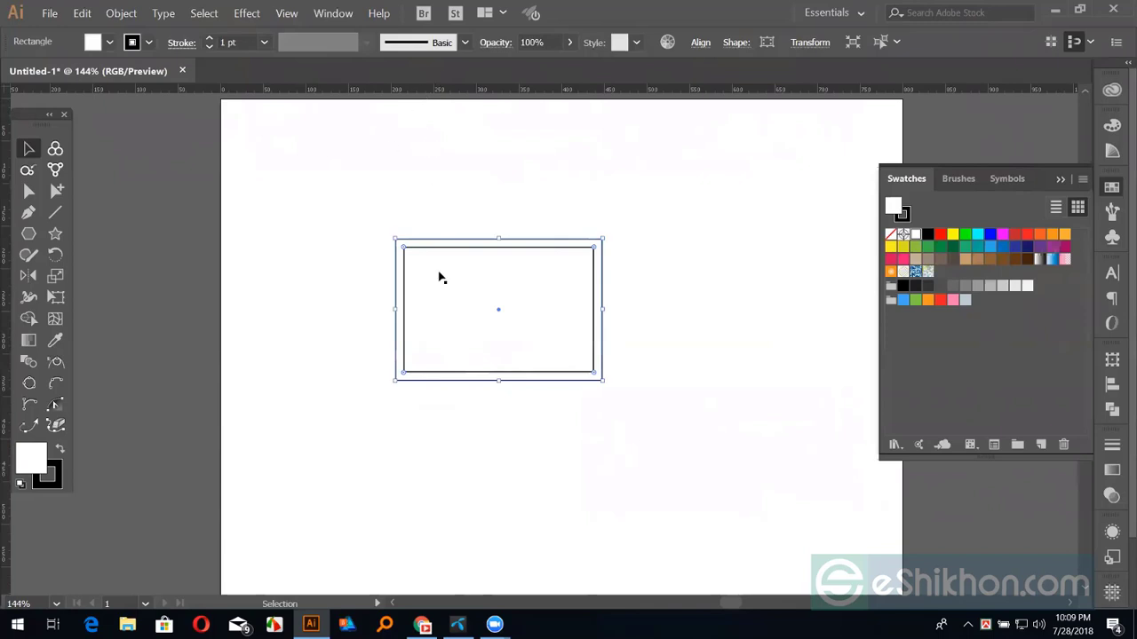
{"action": "left_click_drag", "start_coordinate": [388, 92], "coordinate": [502, 314]}
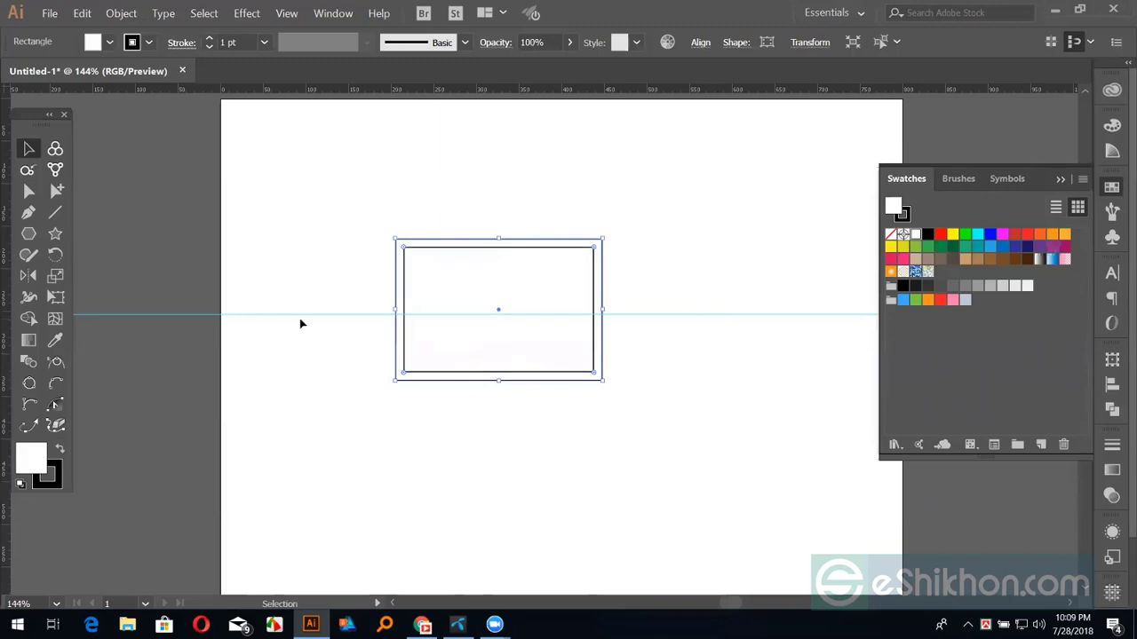
{"action": "key", "text": "a"}
{"action": "key", "text": "ctrl+z"}
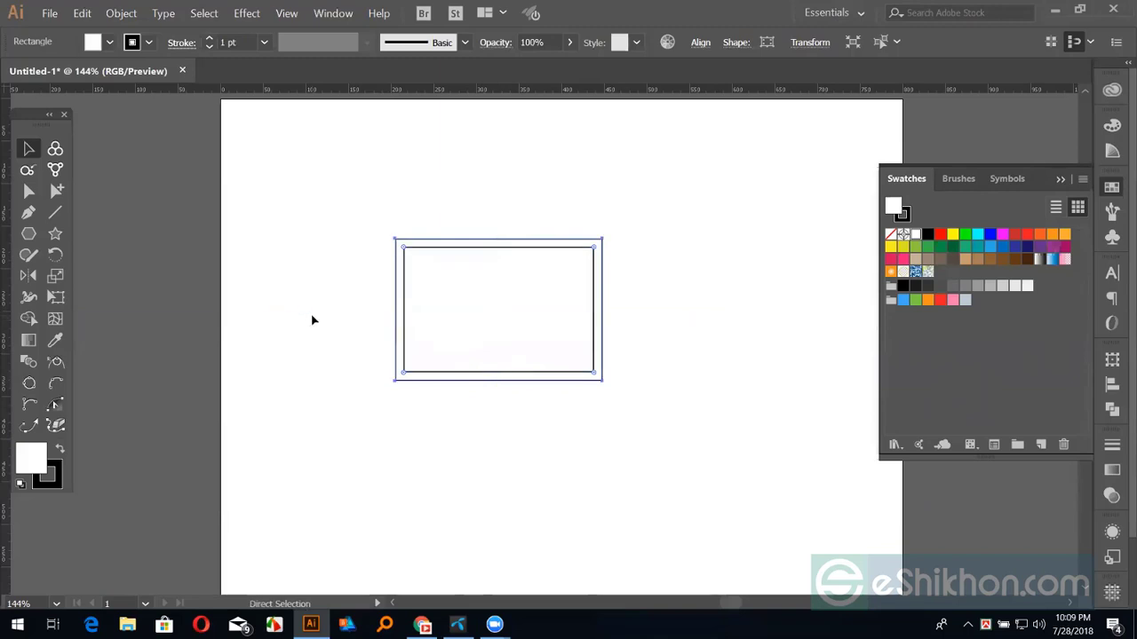
Convert the outer offset rectangle into a guide.
{"action": "key", "text": "v"}
{"action": "left_click", "coordinate": [399, 214]}
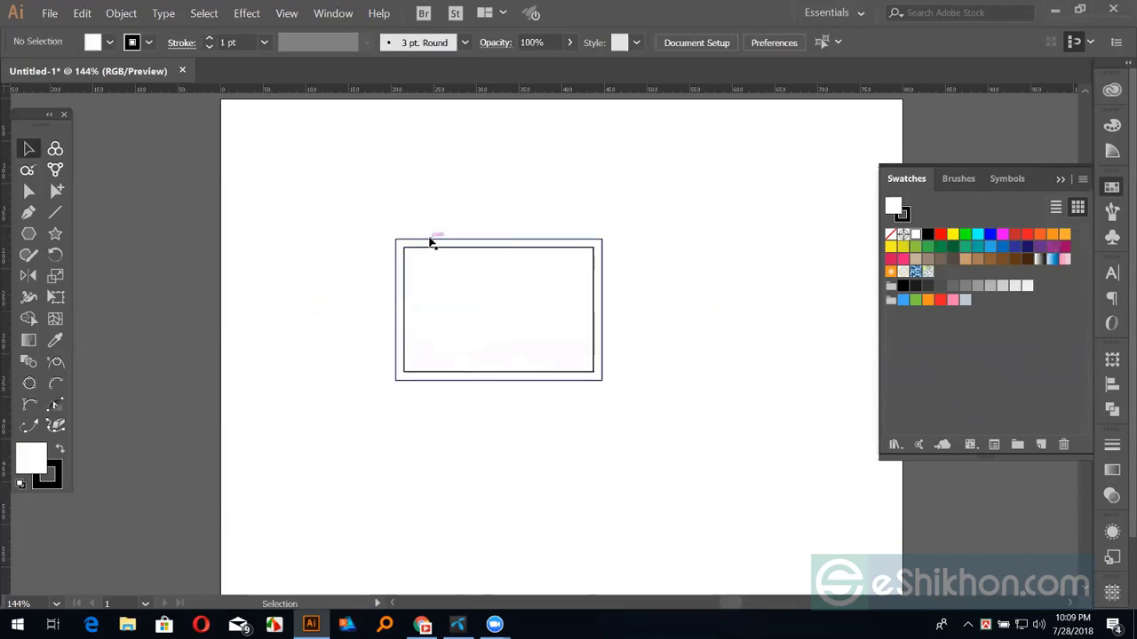
{"action": "left_click", "coordinate": [429, 240]}
{"action": "key", "text": "a"}
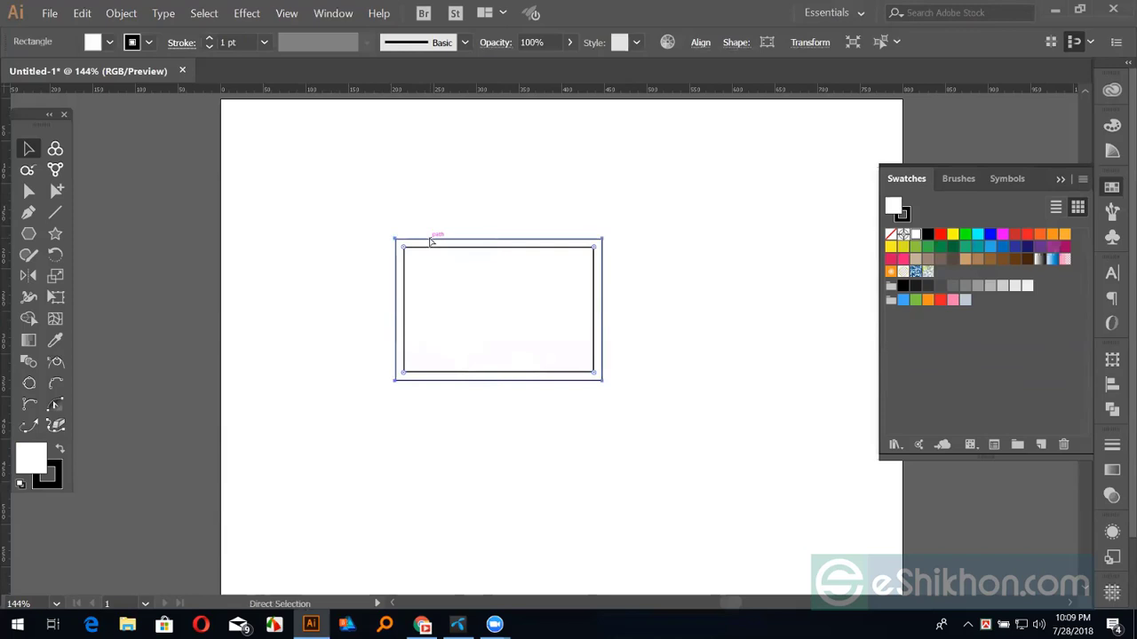
{"action": "key", "text": "ctrl+shift+a"}
{"action": "key", "text": "v"}
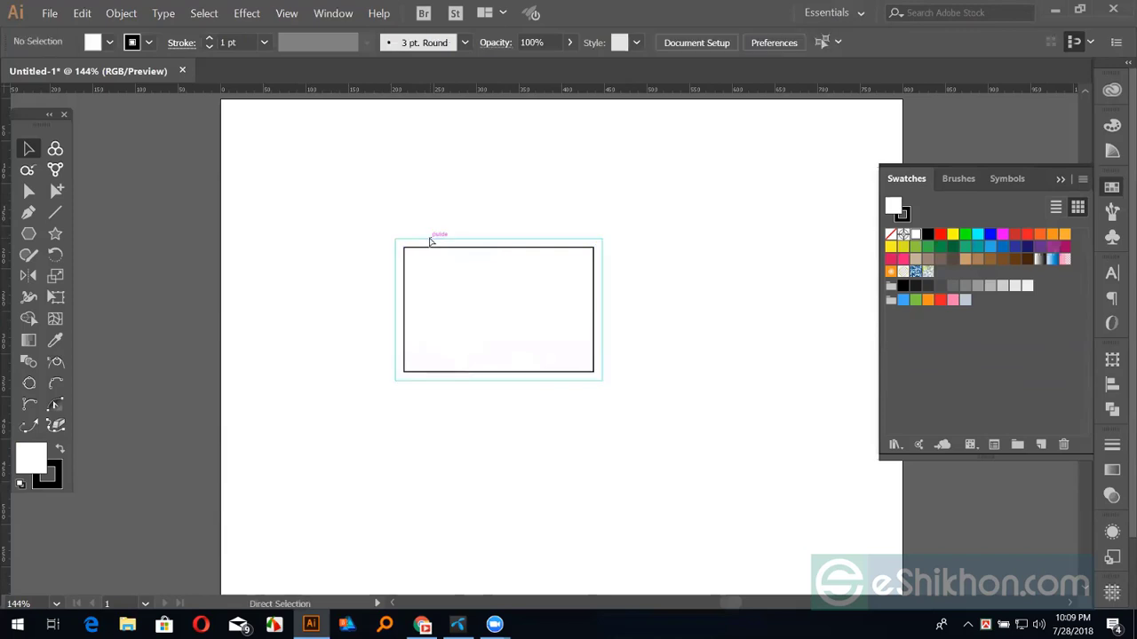
Draw a straight vertical line beside the rectangle's right side, extending above and below its height.
{"action": "key", "text": "ctrl+plus"}
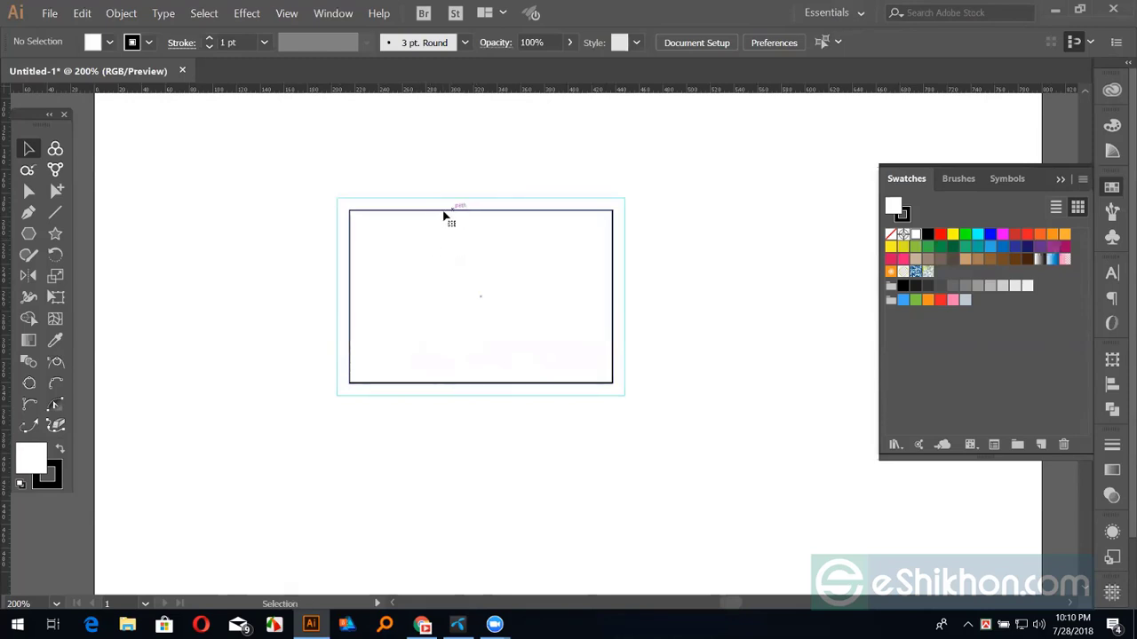
{"action": "left_click", "coordinate": [444, 215]}
{"action": "left_click", "coordinate": [701, 262]}
{"action": "key", "text": "backslash"}
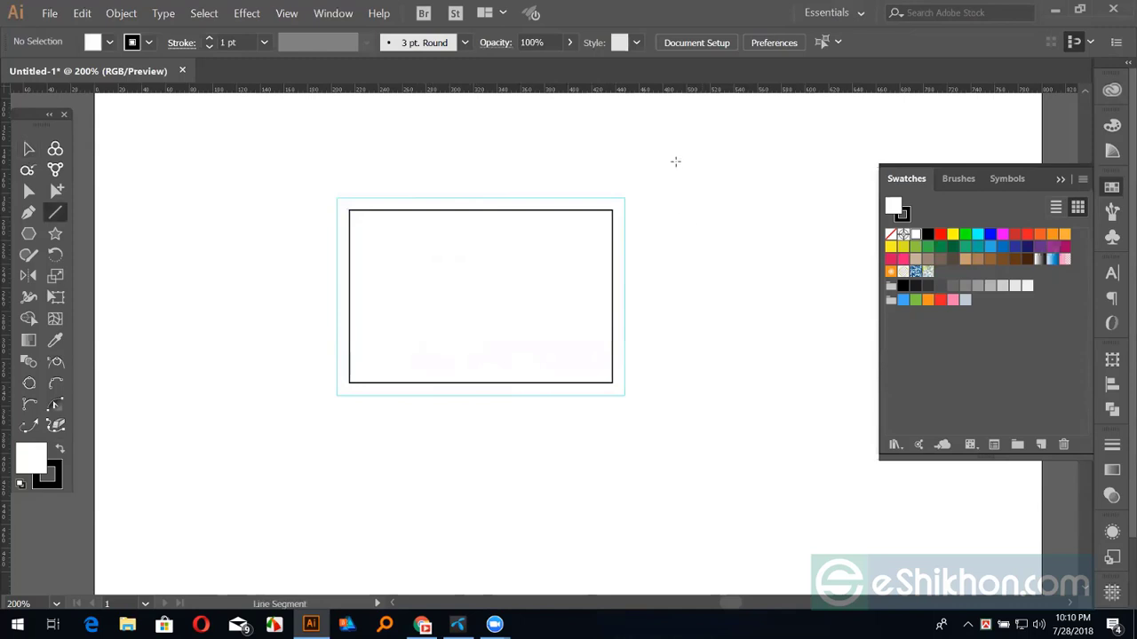
{"action": "left_click_drag", "start_coordinate": [687, 155], "coordinate": [687, 444]}
{"action": "key", "text": "v"}
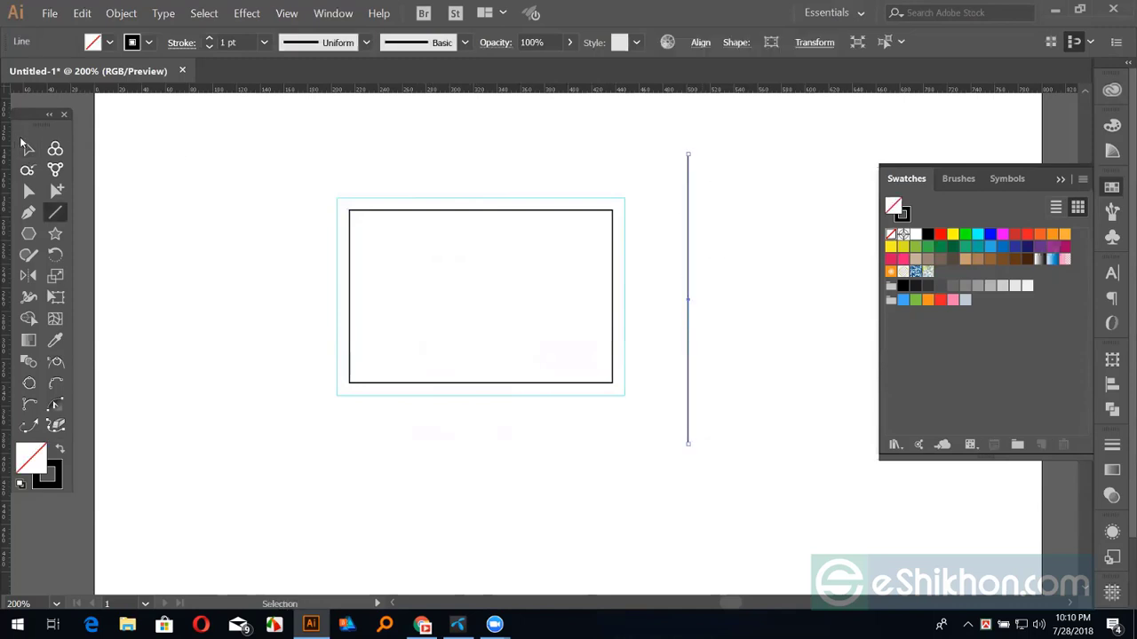
Align the vertical line to the rectangle's horizontal center, using the rectangle as the key object.
{"action": "left_click", "coordinate": [512, 216], "text": "shift"}
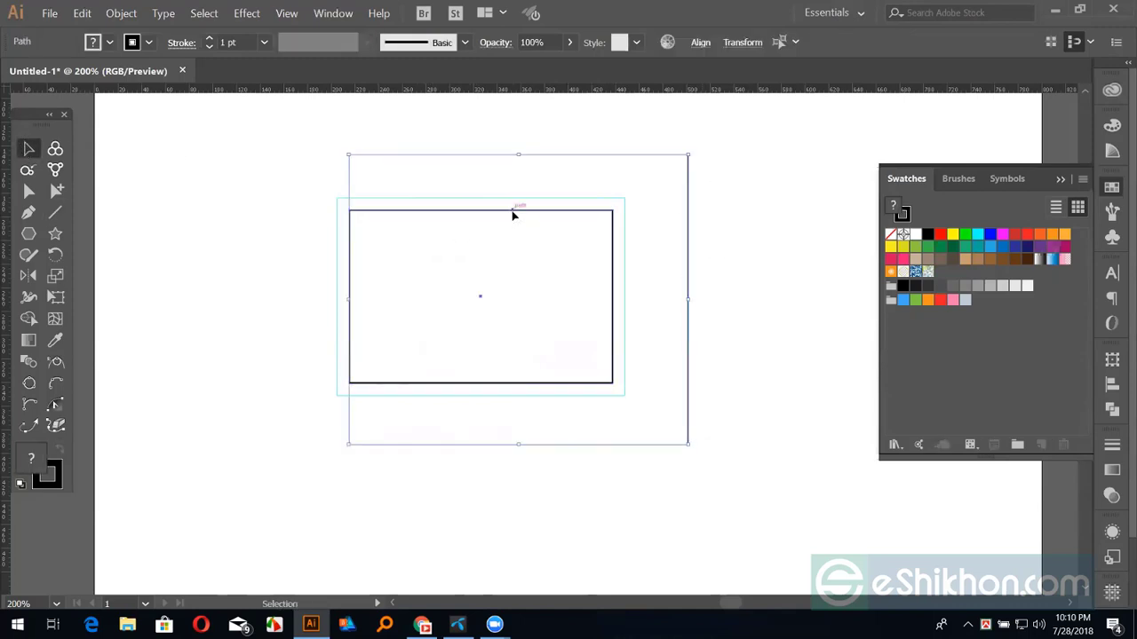
{"action": "left_click", "coordinate": [1112, 385]}
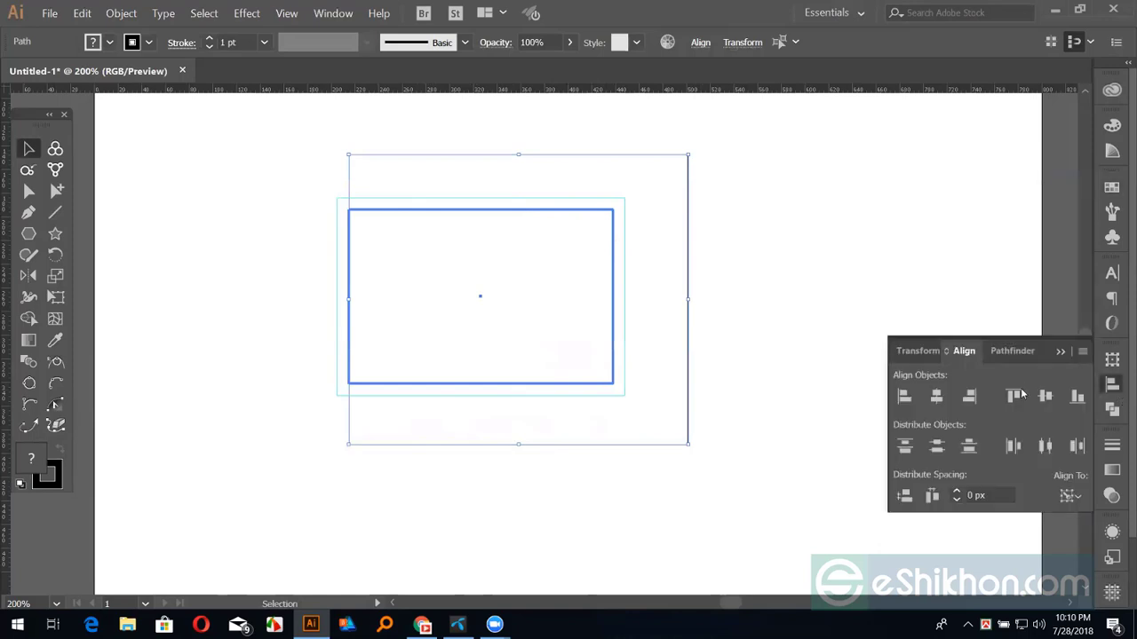
{"action": "left_click", "coordinate": [936, 396]}
{"action": "left_click", "coordinate": [475, 190]}
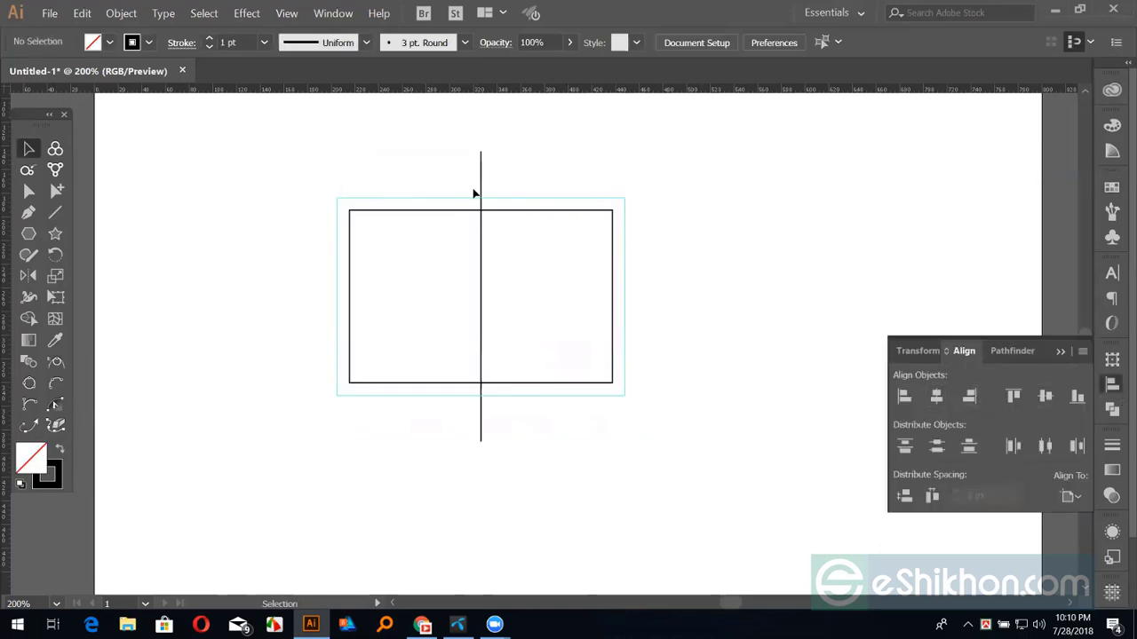
Make a copy of the vertical line rotated 90° so that it crosses the rectangle's center horizontally.
{"action": "left_click", "coordinate": [482, 182]}
{"action": "key", "text": "a"}
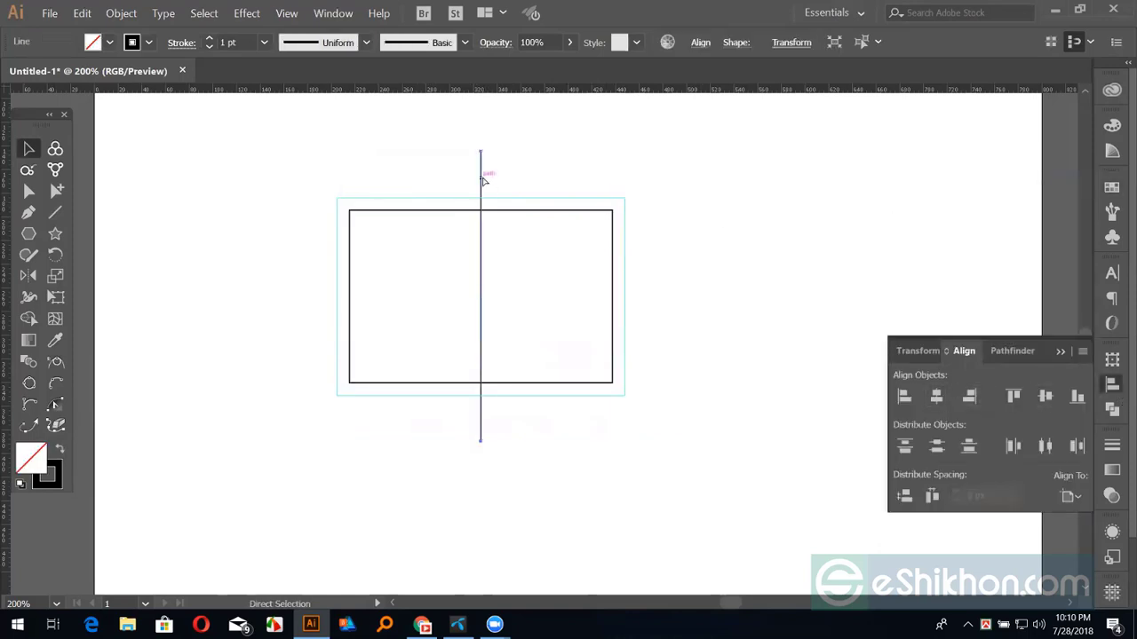
{"action": "key", "text": "v"}
{"action": "left_click_drag", "start_coordinate": [482, 150], "coordinate": [677, 309]}
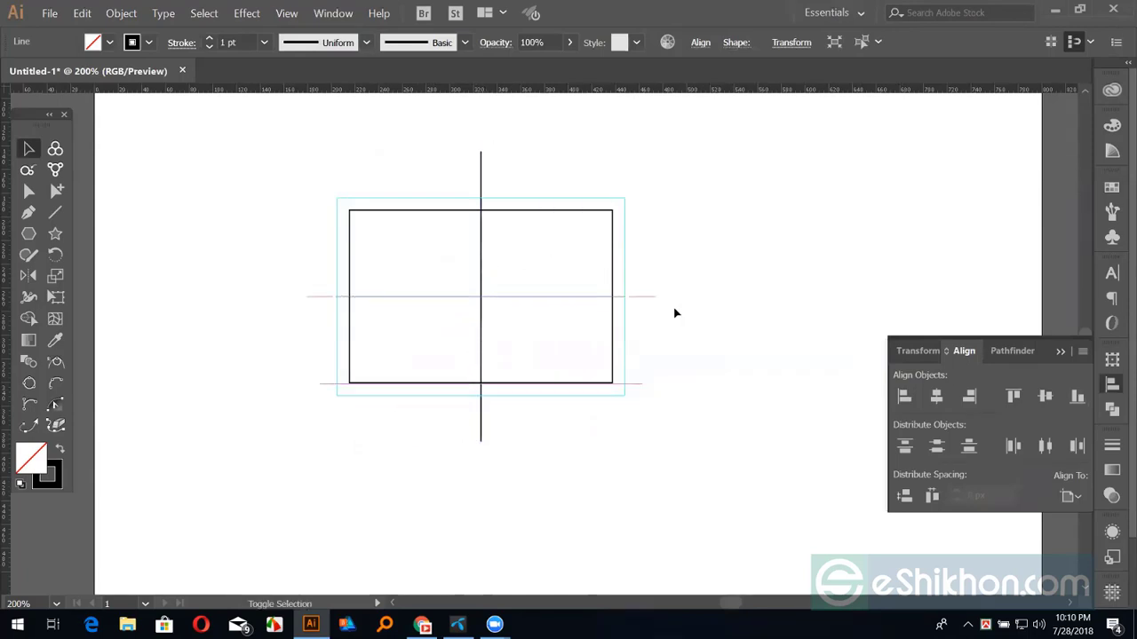
Convert both center lines crossing the rectangle into guides.
{"action": "left_click", "coordinate": [480, 332], "text": "shift"}
{"action": "key", "text": "a"}
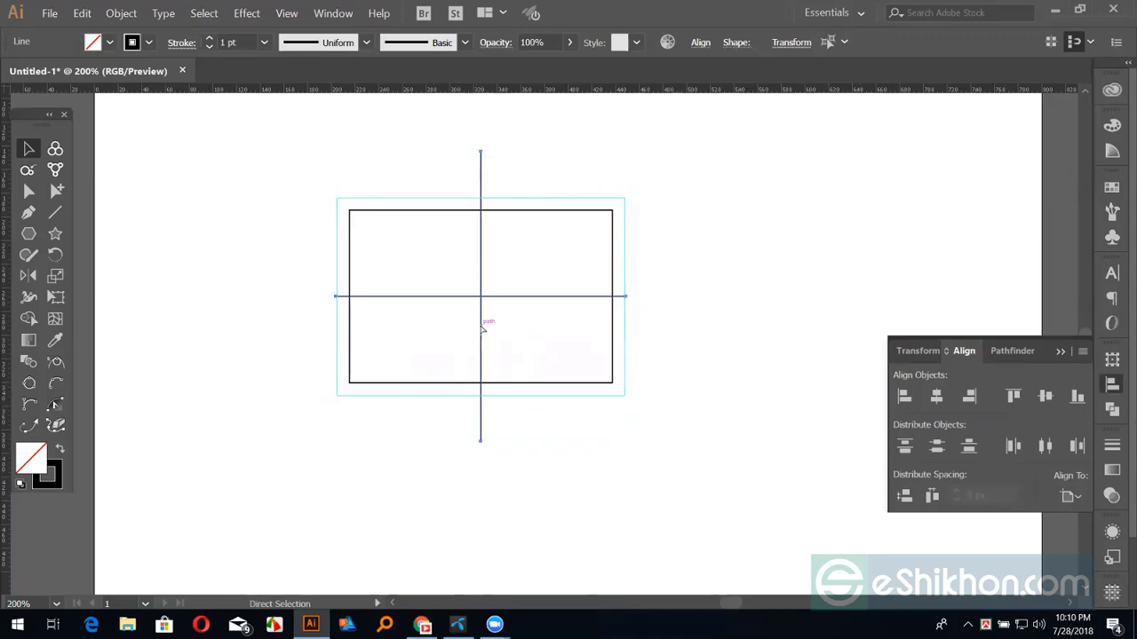
{"action": "key", "text": "ctrl+5"}
{"action": "key", "text": "v"}
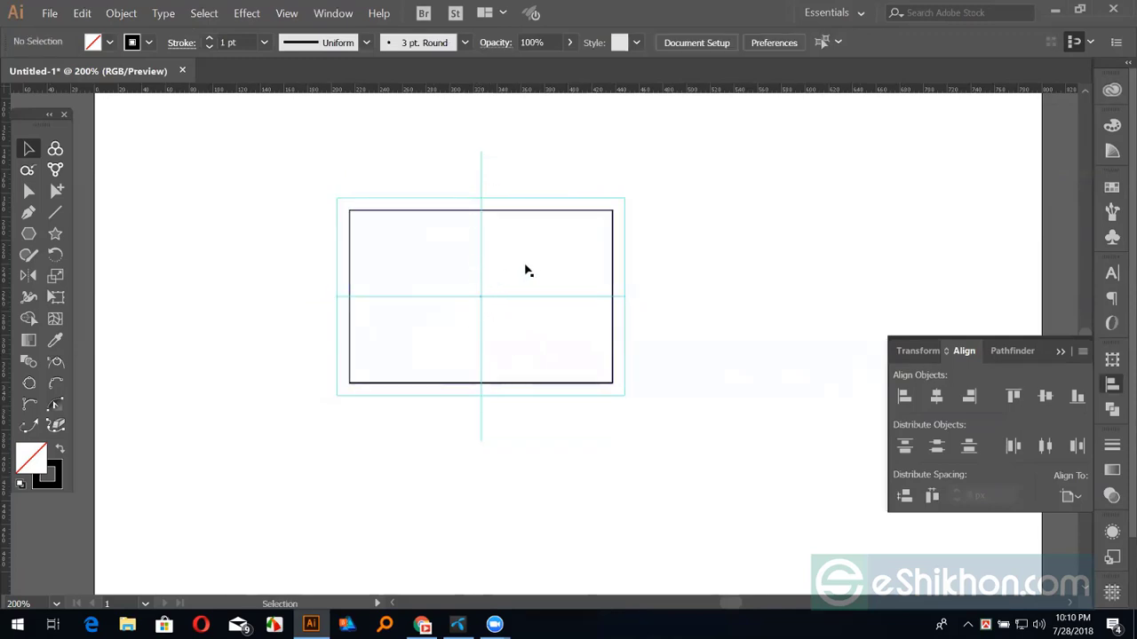
Curve the rectangle's left side outward from its midpoint to the outer offset guide with the Anchor Point tool.
{"action": "left_click", "coordinate": [524, 216]}
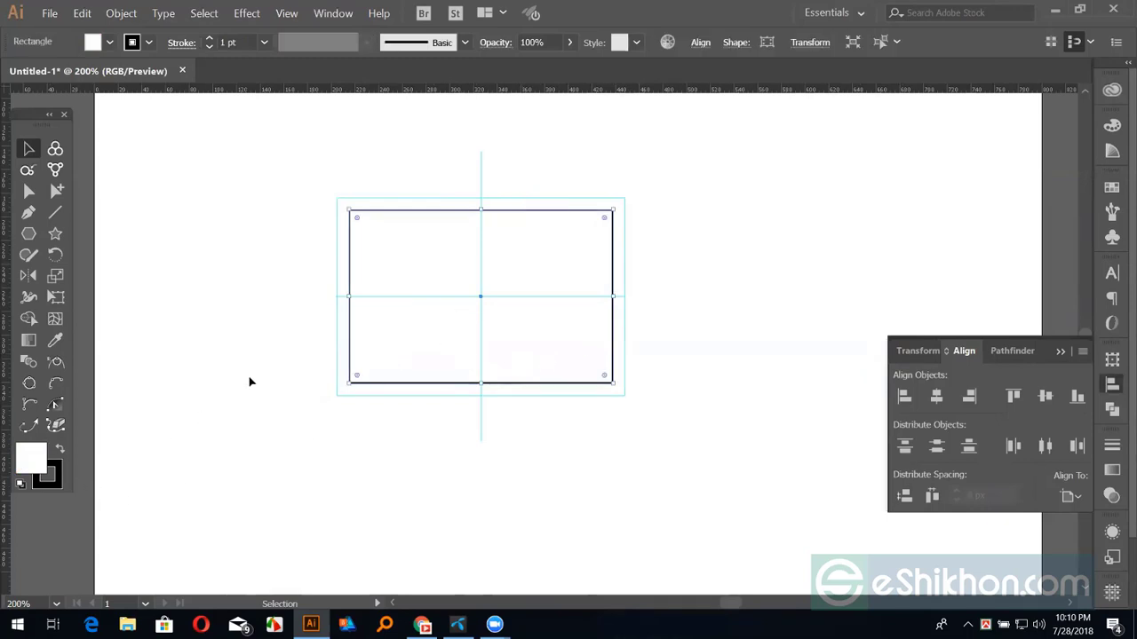
{"action": "key", "text": "a"}
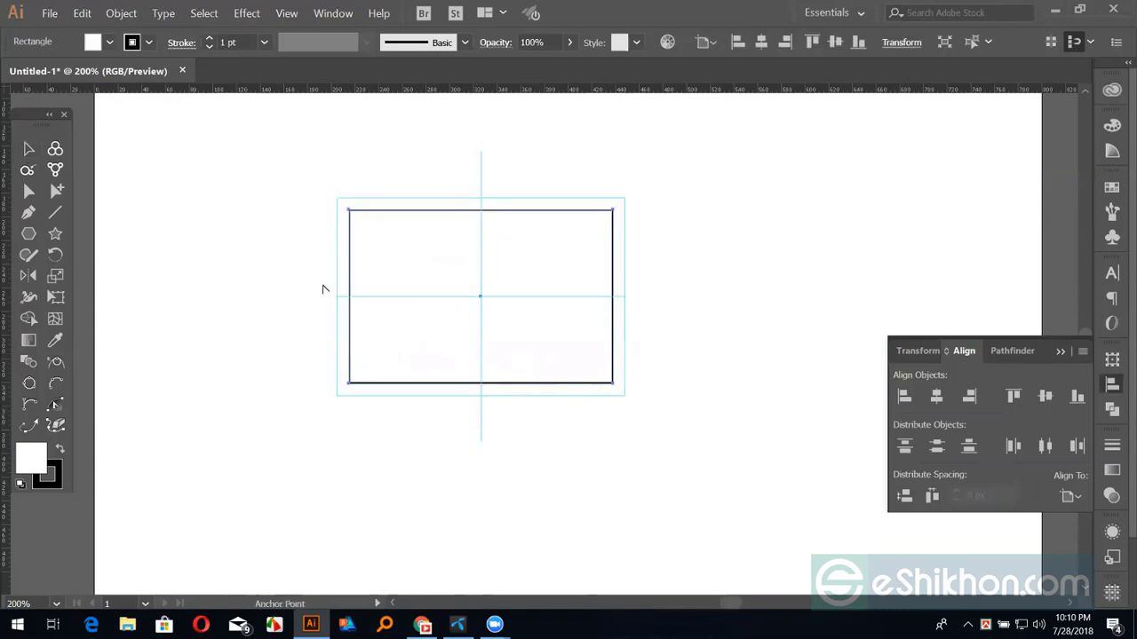
{"action": "key", "text": "ctrl+equal"}
{"action": "key", "text": "ctrl+equal"}
{"action": "key", "text": "ctrl+equal"}
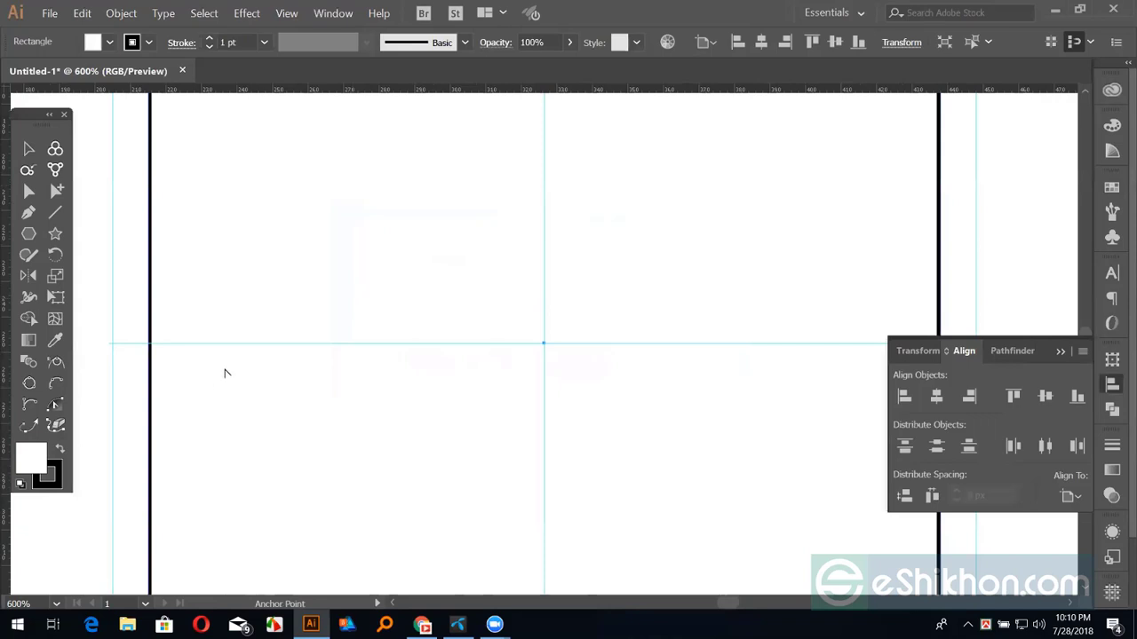
{"action": "scroll", "coordinate": [345, 373], "scroll_direction": "left", "scroll_amount": 3}
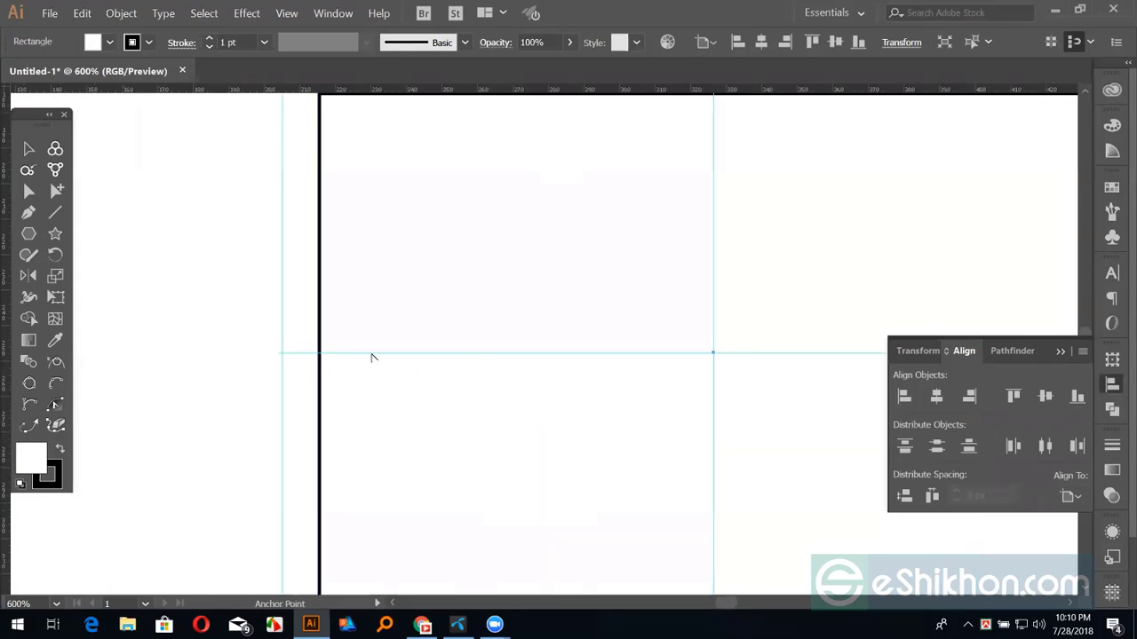
{"action": "left_click", "coordinate": [317, 353]}
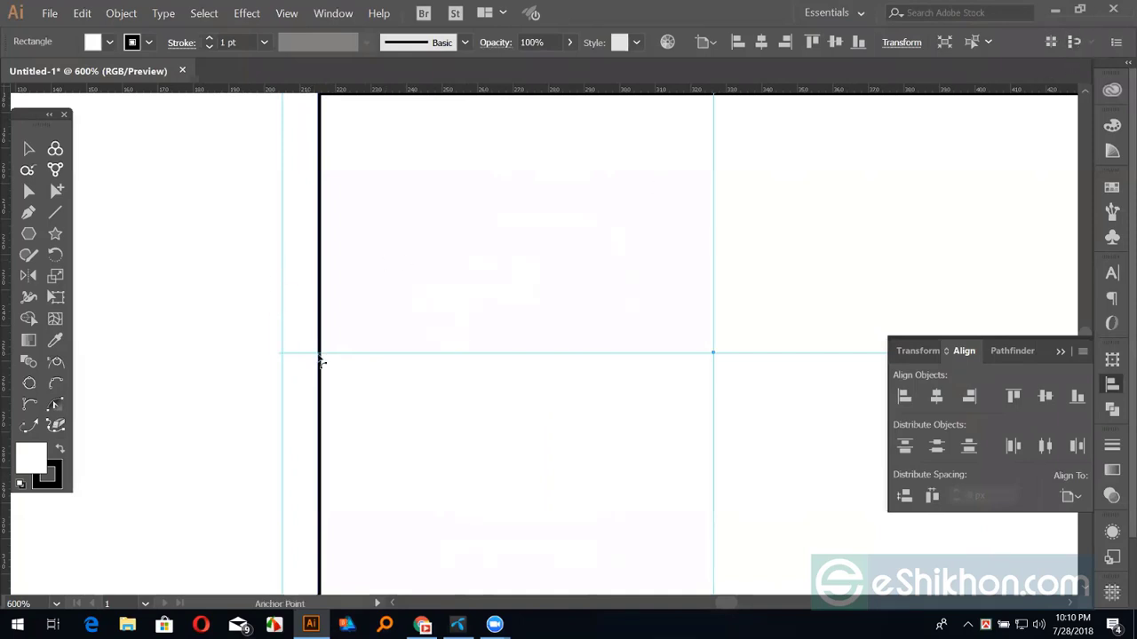
{"action": "left_click_drag", "start_coordinate": [320, 356], "coordinate": [283, 357]}
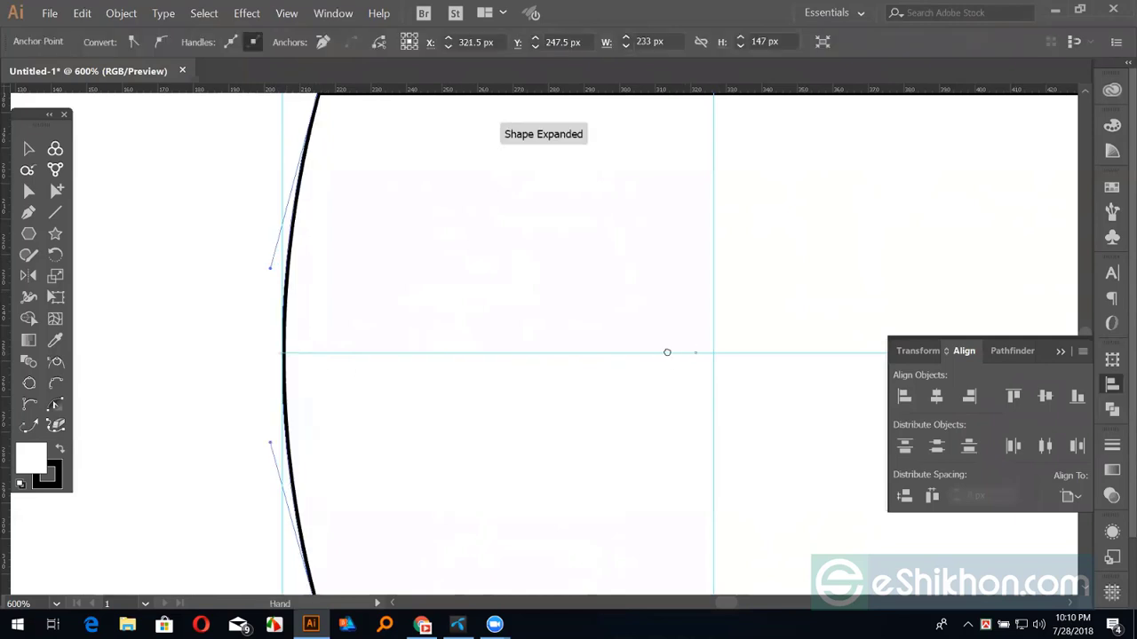
Curve the right and top sides outward from their midpoints until they reach the outer guide.
{"action": "scroll", "coordinate": [421, 333], "scroll_direction": "right", "scroll_amount": 5}
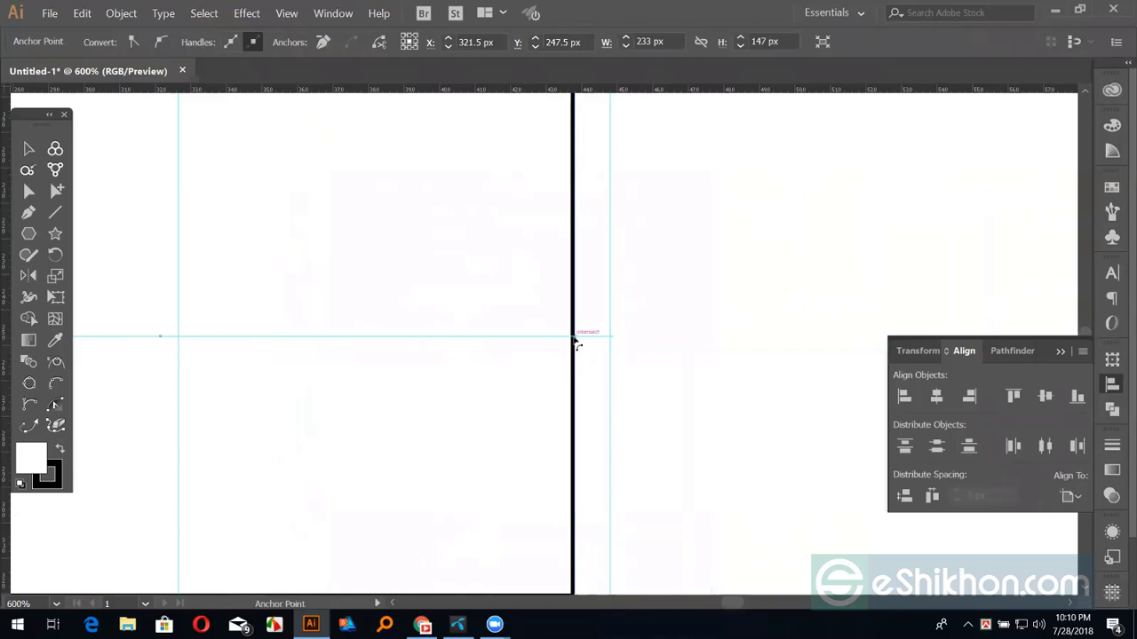
{"action": "left_click_drag", "start_coordinate": [574, 339], "coordinate": [611, 343]}
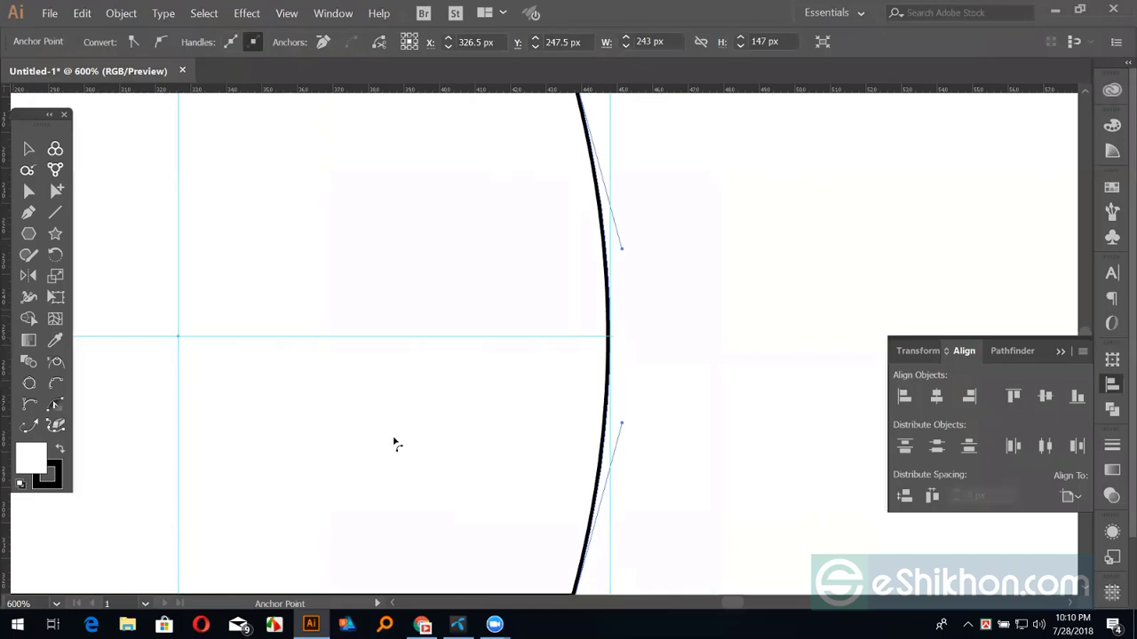
{"action": "left_click_drag", "start_coordinate": [397, 440], "coordinate": [393, 405]}
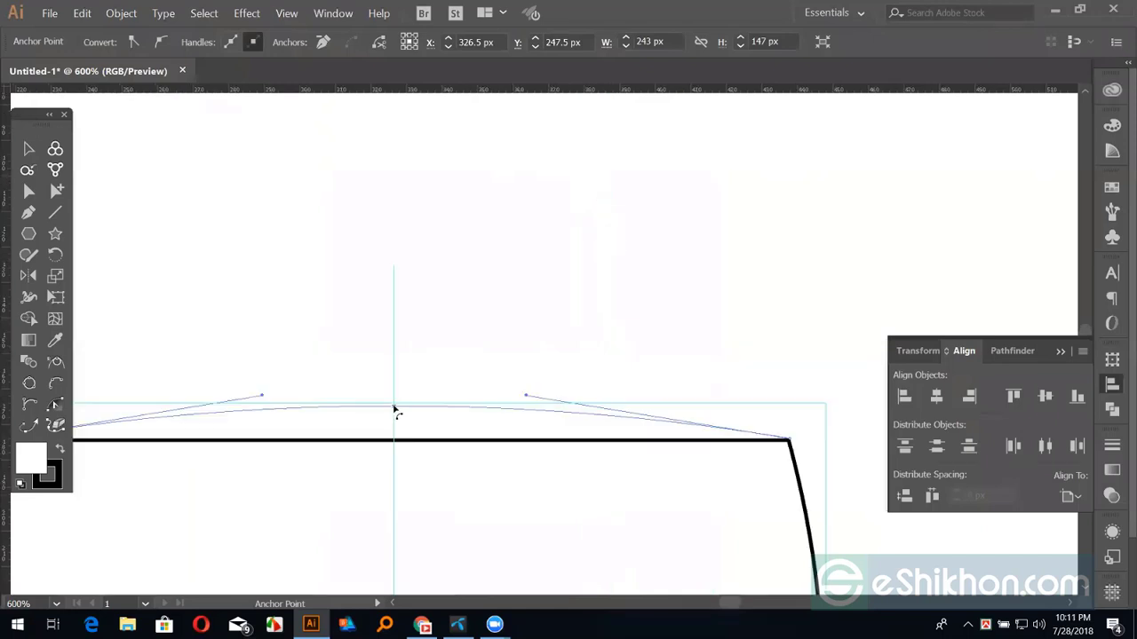
Curve the shape's bottom side outward from its midpoint to the lower edge of the offset guide.
{"action": "scroll", "coordinate": [429, 329], "scroll_direction": "up", "scroll_amount": 4}
{"action": "scroll", "coordinate": [454, 283], "scroll_direction": "down", "scroll_amount": 12}
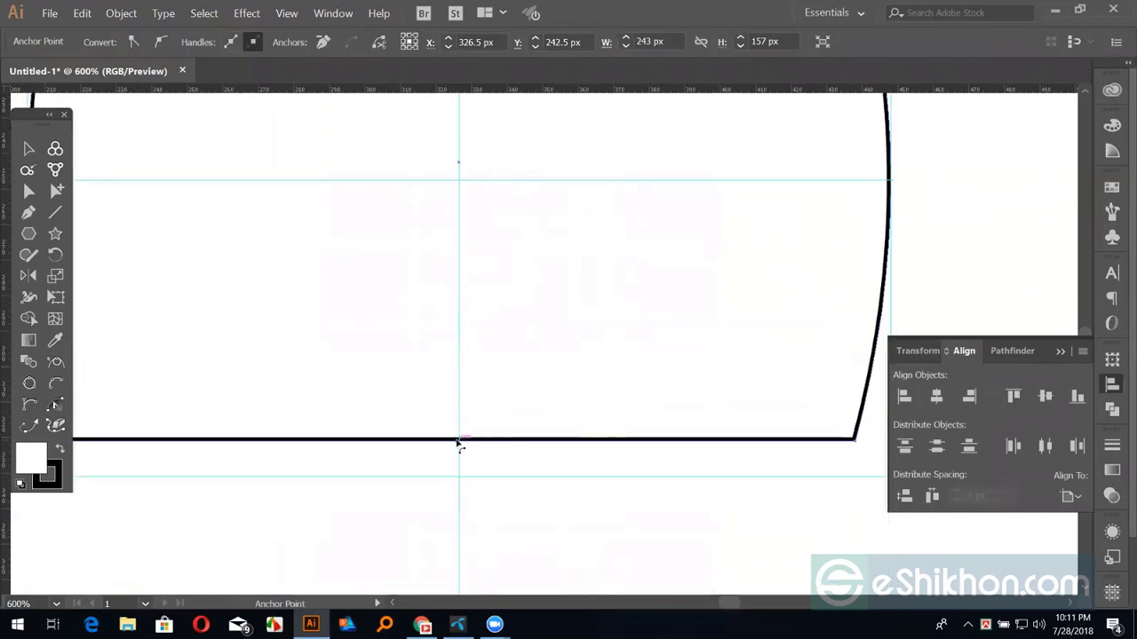
{"action": "left_click_drag", "start_coordinate": [460, 441], "coordinate": [459, 476]}
{"action": "key", "text": "ctrl+minus"}
{"action": "key", "text": "ctrl+minus"}
{"action": "key", "text": "ctrl+minus"}
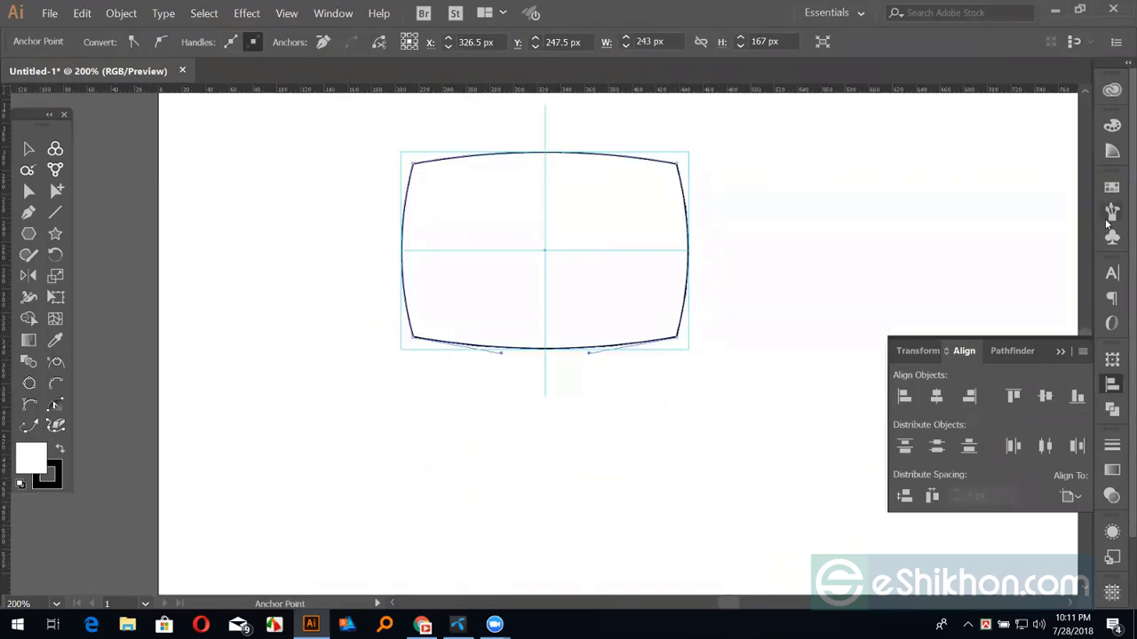
Remove the curved shape's stroke and fill the shape with the red swatch.
{"action": "key", "text": "slash"}
{"action": "key", "text": "shift+x"}
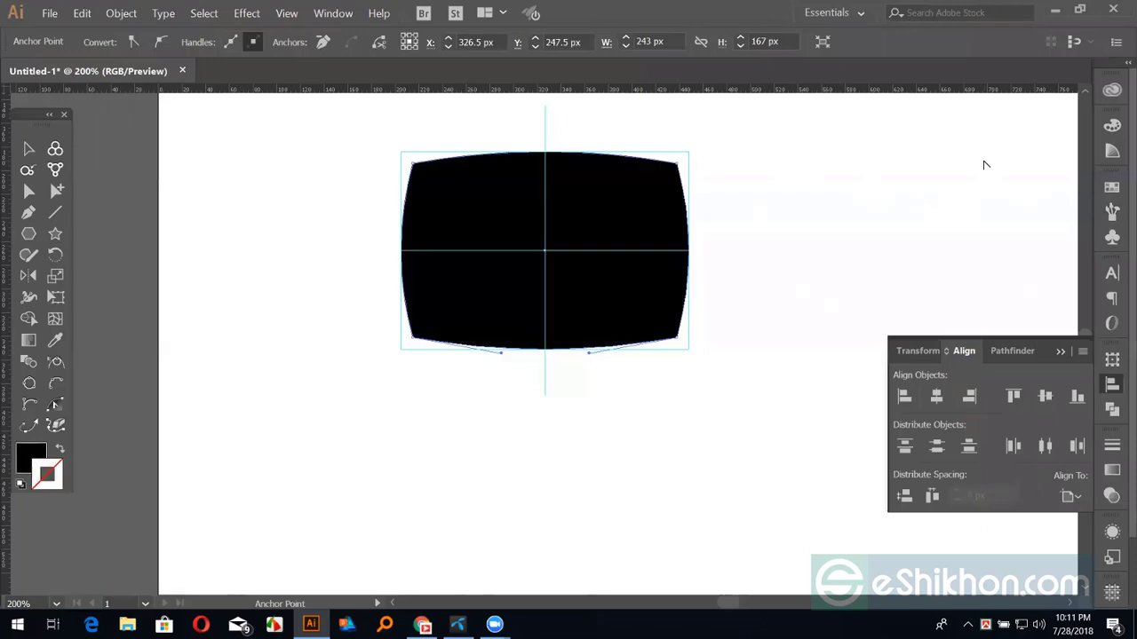
{"action": "left_click", "coordinate": [1112, 188]}
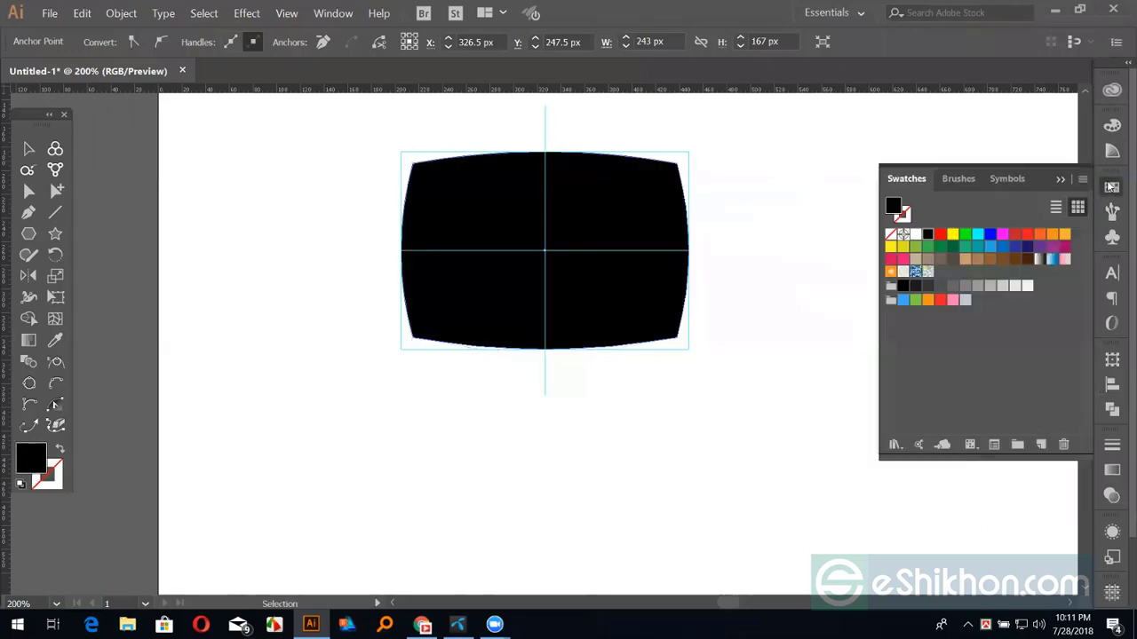
{"action": "left_click", "coordinate": [938, 236]}
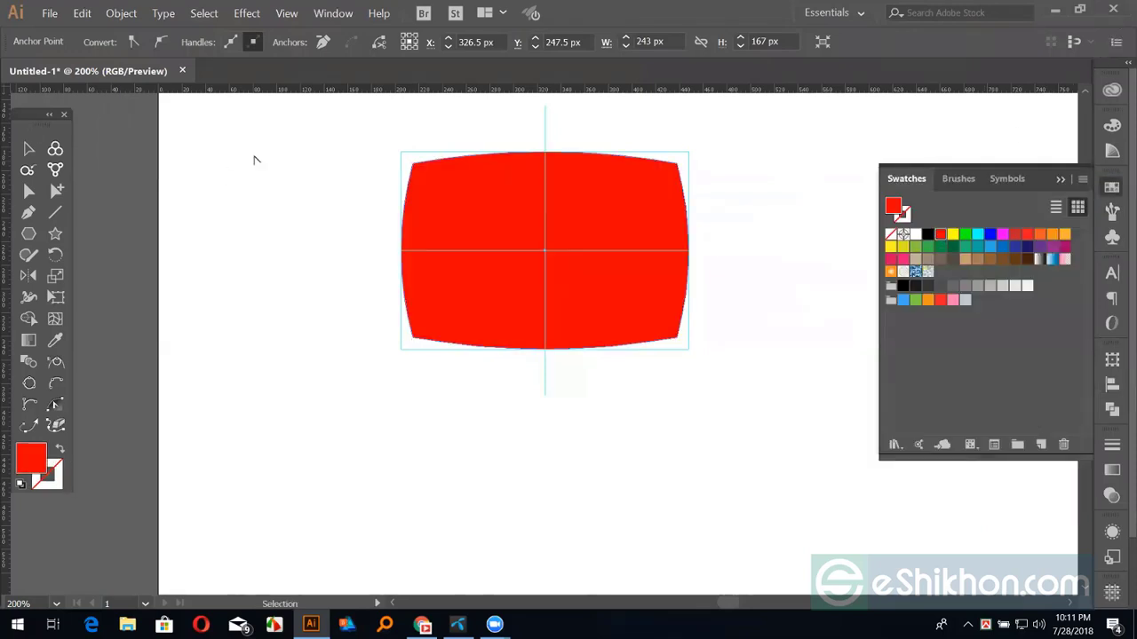
{"action": "key", "text": "v"}
{"action": "left_click", "coordinate": [241, 212]}
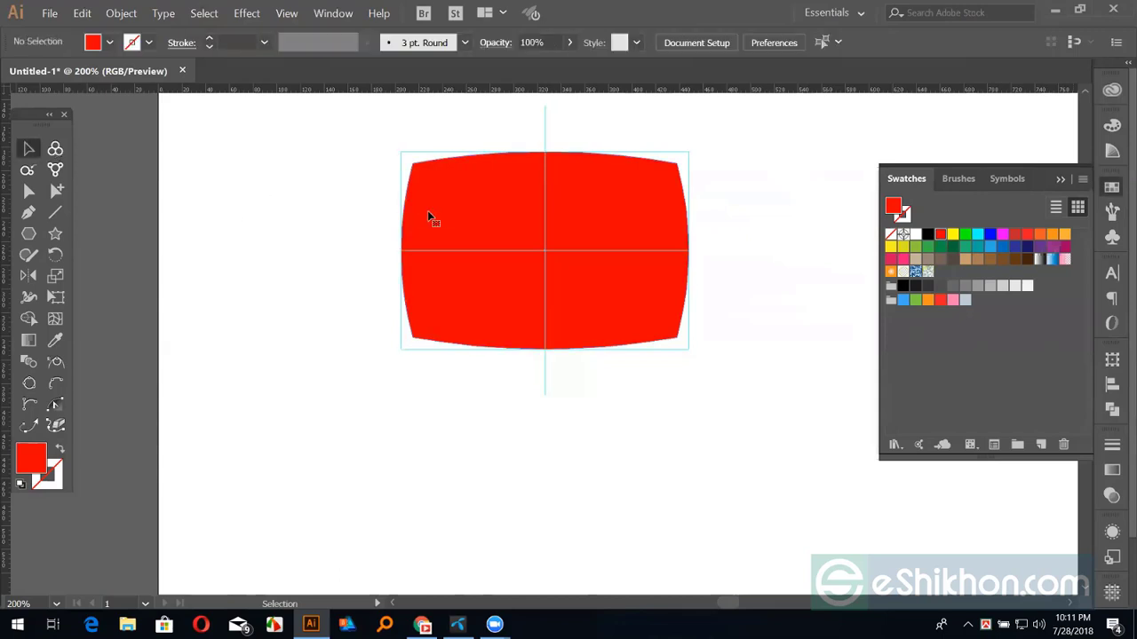
Try rounding all four corners of the red shape with the live corner widgets.
{"action": "left_click", "coordinate": [428, 215]}
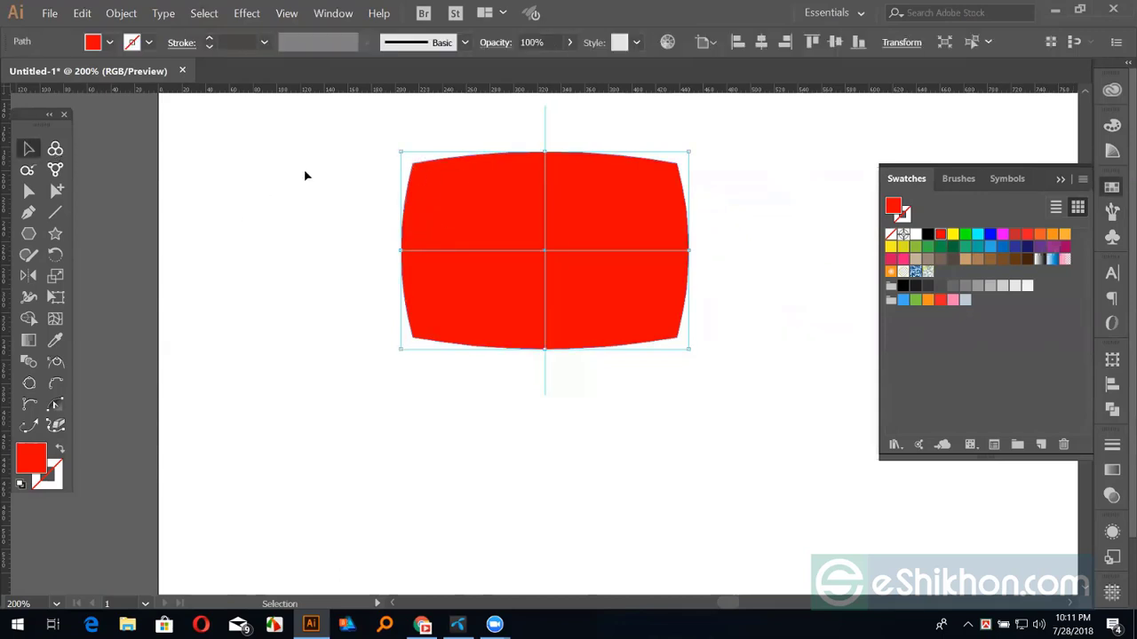
{"action": "left_click", "coordinate": [30, 192]}
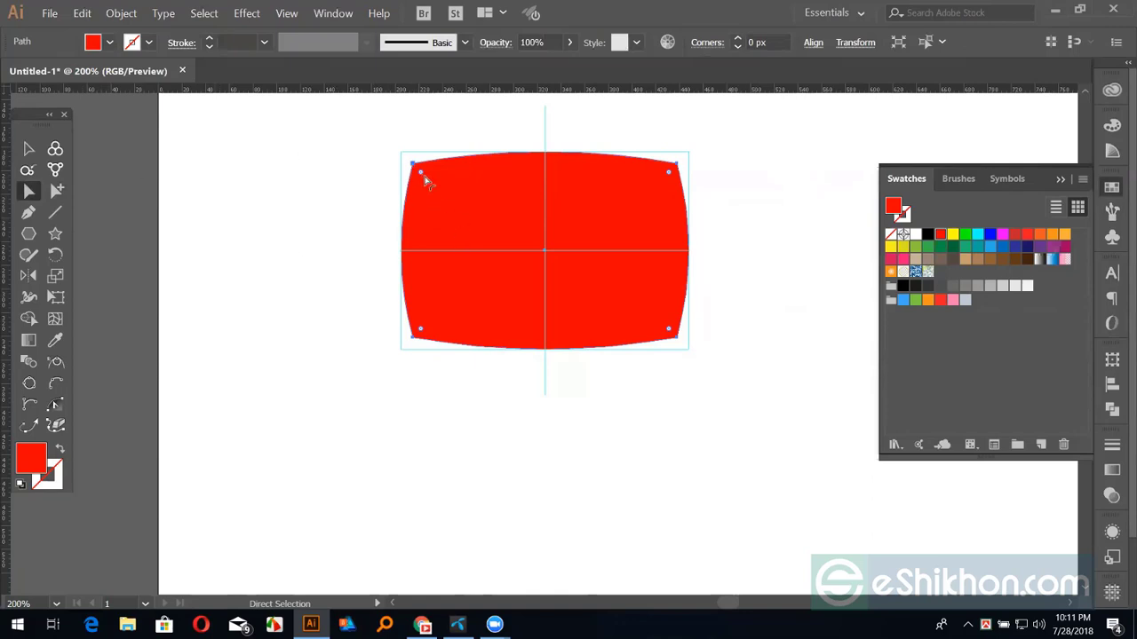
{"action": "left_click_drag", "start_coordinate": [422, 175], "coordinate": [428, 180]}
{"action": "left_click", "coordinate": [344, 223]}
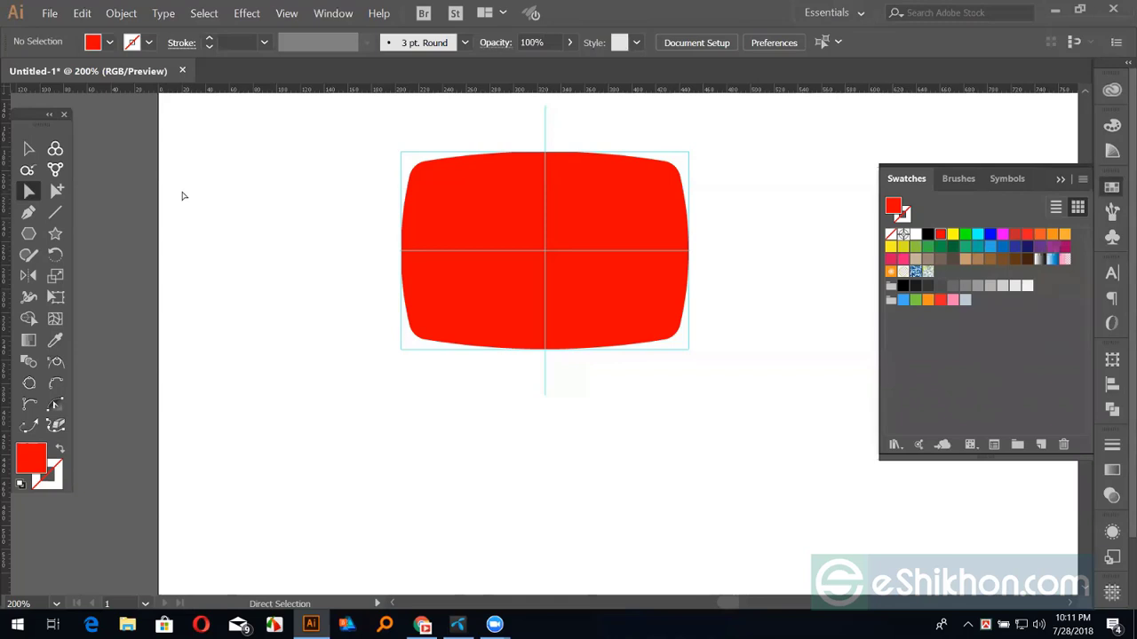
{"action": "key", "text": "ctrl+a"}
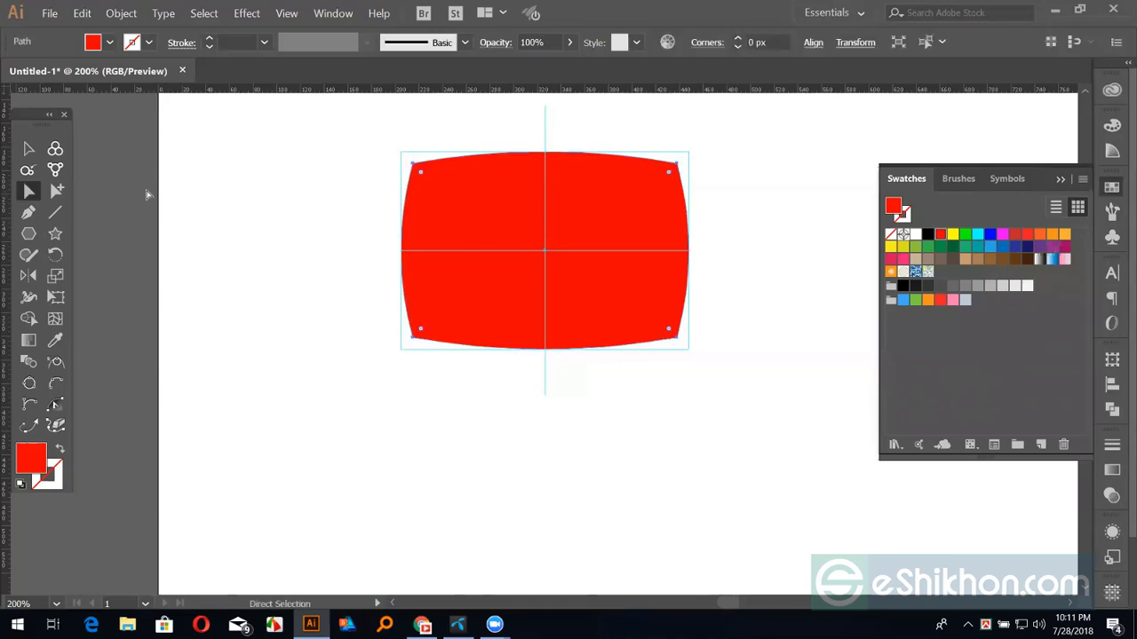
{"action": "left_click", "coordinate": [210, 257]}
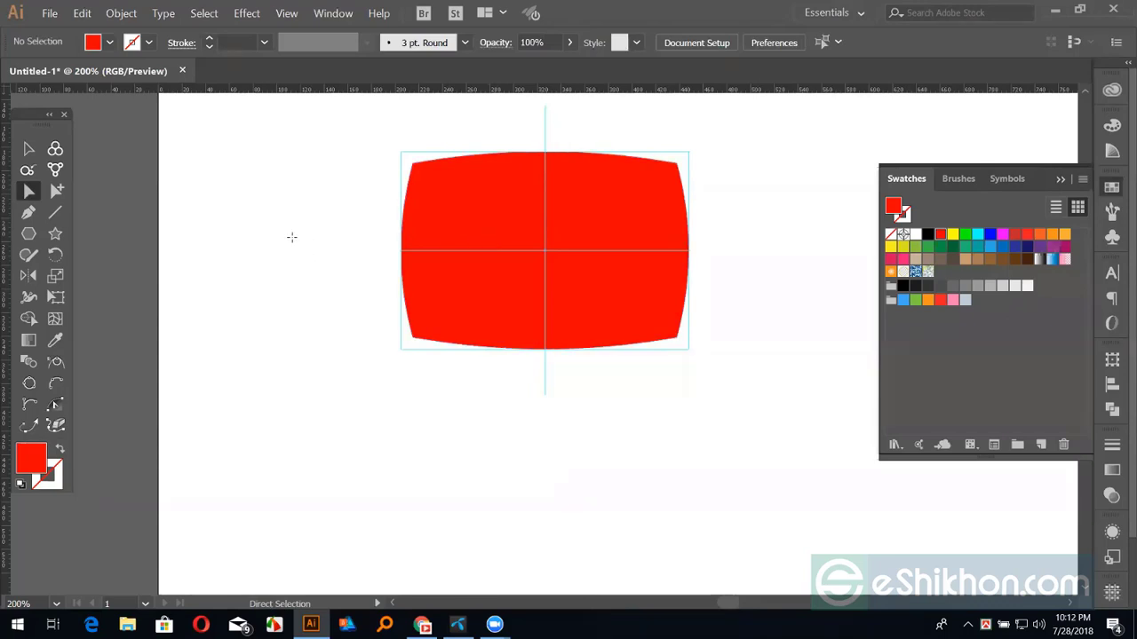
Draw a small circle to the left of the red shape and fill it with black.
{"action": "key", "text": "l"}
{"action": "left_click_drag", "start_coordinate": [272, 203], "coordinate": [291, 230]}
{"action": "key", "text": "v"}
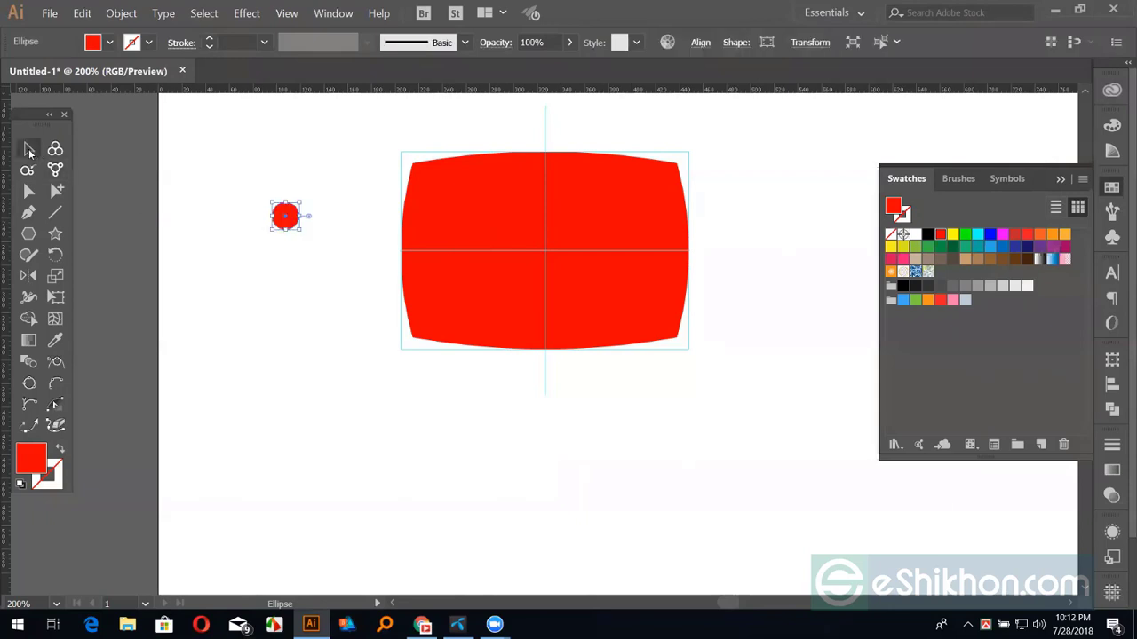
{"action": "left_click", "coordinate": [927, 234]}
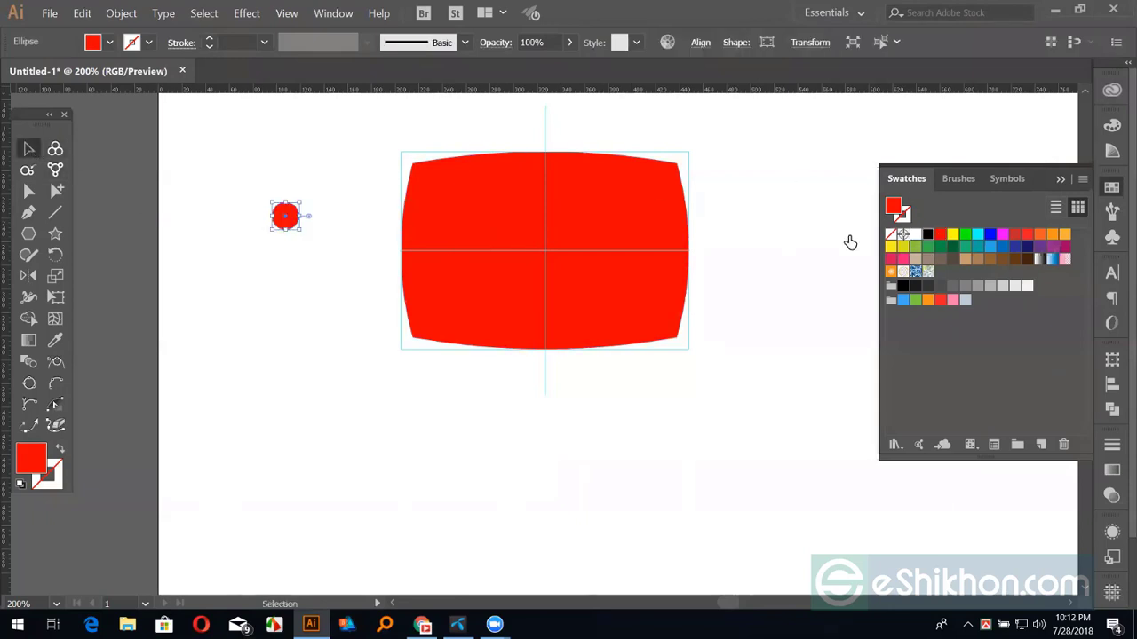
Place the black circle over the red shape and align it to the shape's left and top edges as key object.
{"action": "left_click_drag", "start_coordinate": [284, 215], "coordinate": [443, 215]}
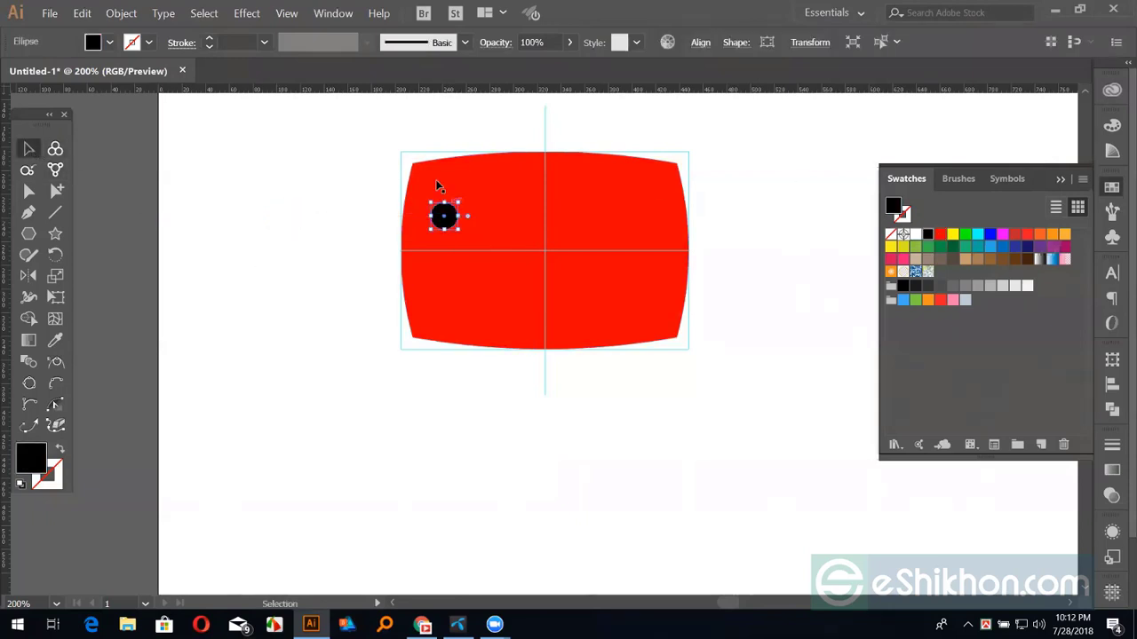
{"action": "left_click", "coordinate": [442, 177], "text": "shift"}
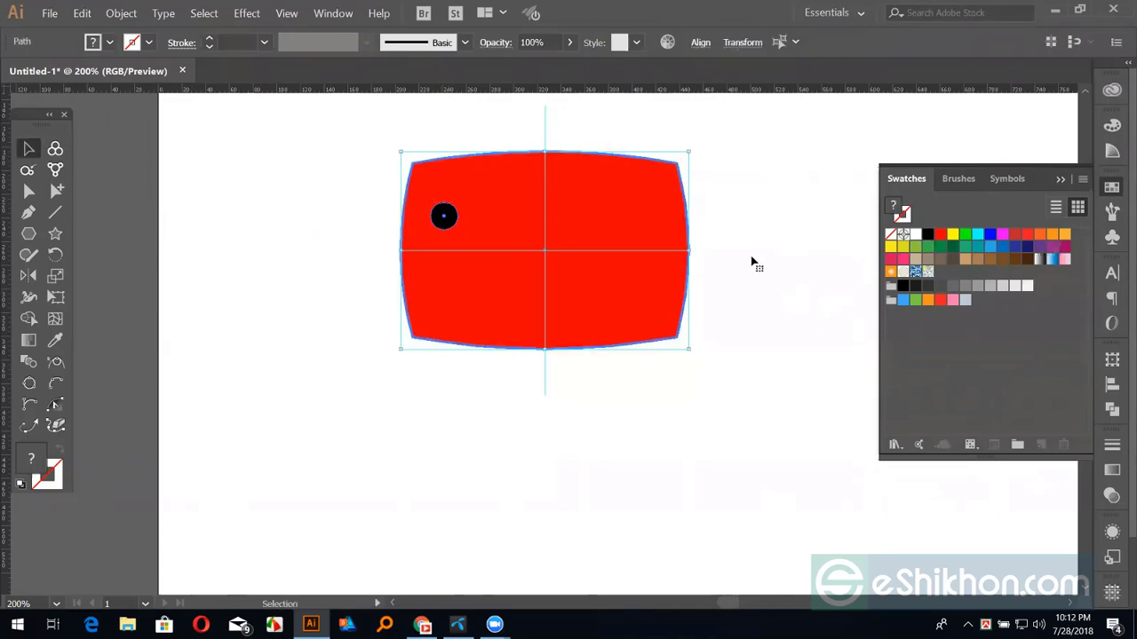
{"action": "left_click", "coordinate": [1112, 383]}
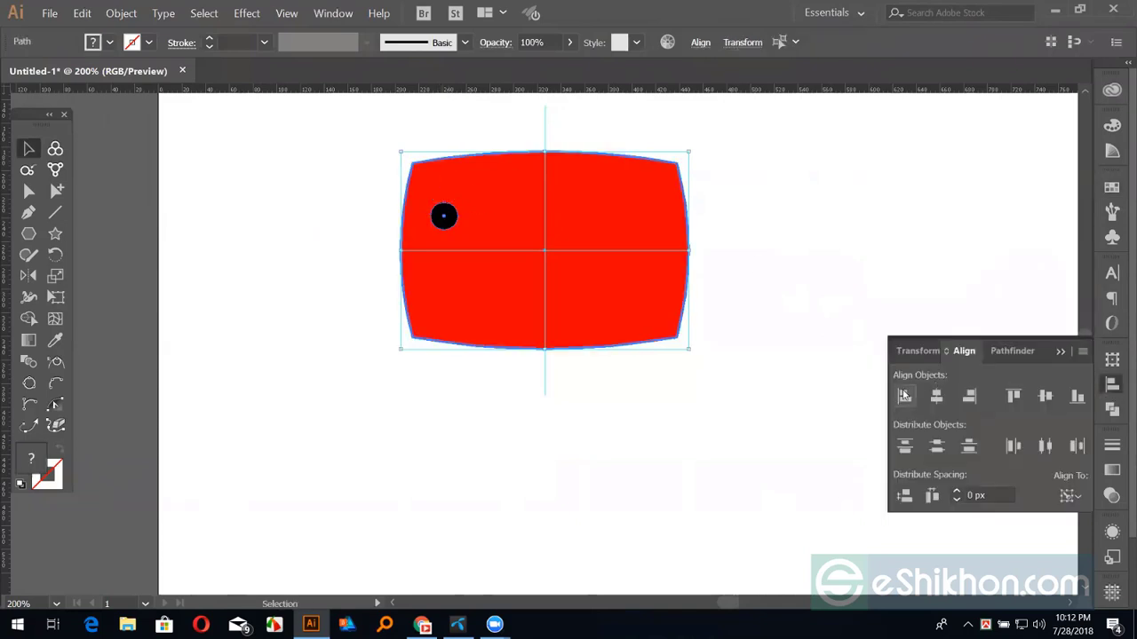
{"action": "left_click", "coordinate": [904, 396]}
{"action": "left_click", "coordinate": [1012, 396]}
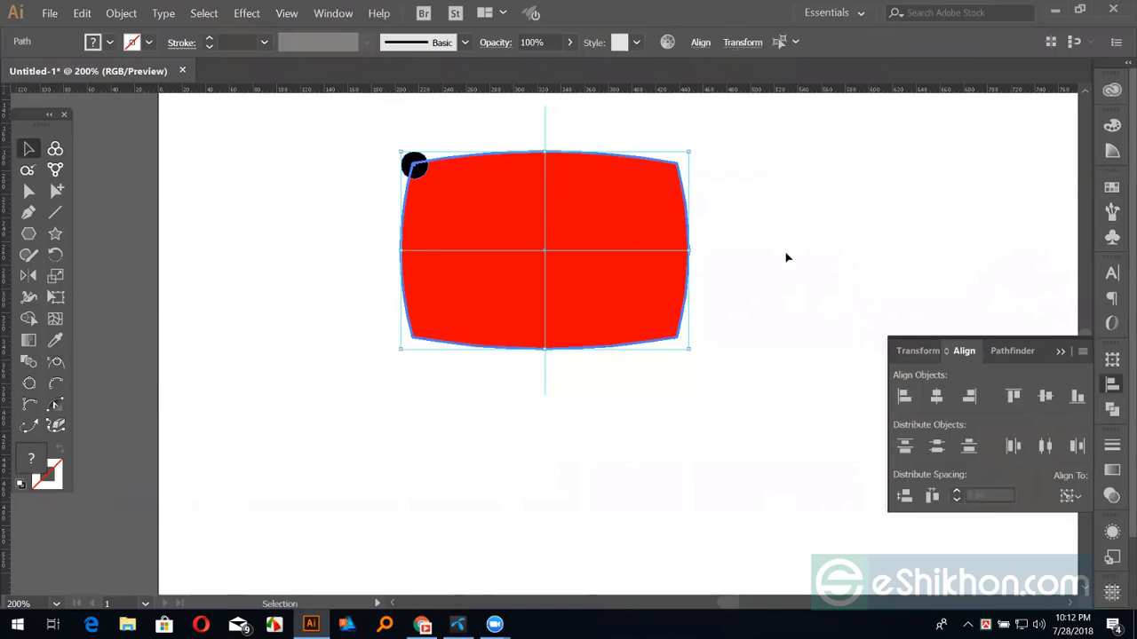
{"action": "left_click", "coordinate": [786, 256]}
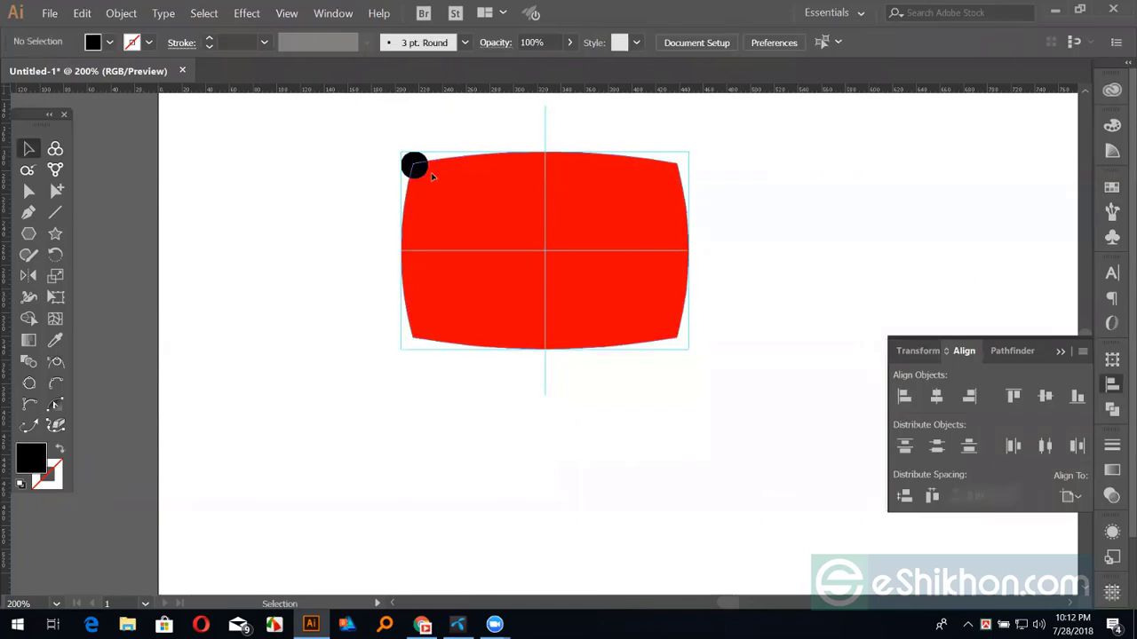
Move the circle inside the shape's upper-left corner in outline view so it touches both curved edges.
{"action": "left_click_drag", "start_coordinate": [421, 168], "coordinate": [431, 176]}
{"action": "key", "text": "ctrl+y"}
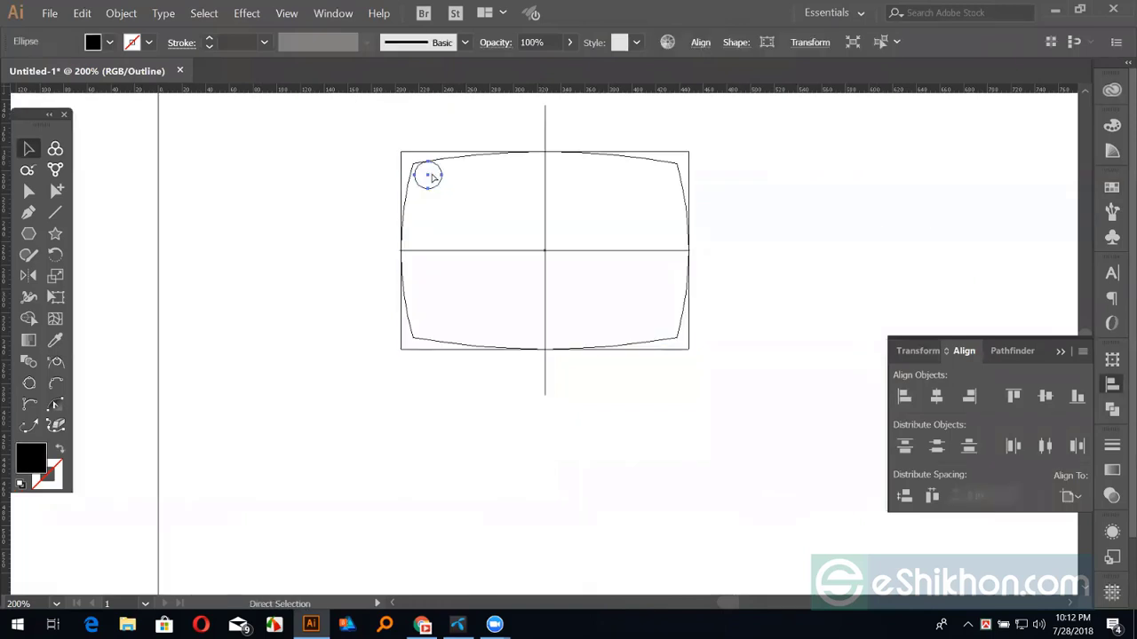
{"action": "key", "text": "ctrl+plus"}
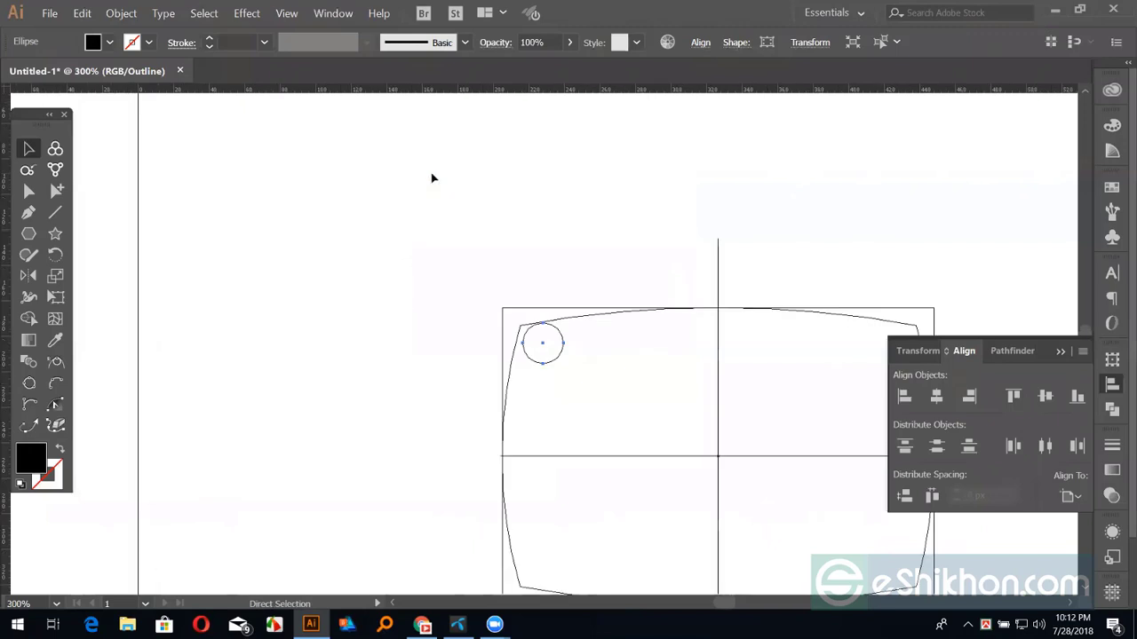
{"action": "key", "text": "ctrl+plus"}
{"action": "key", "text": "ctrl+plus"}
{"action": "key", "text": "ctrl+plus"}
{"action": "key", "text": "ctrl+plus"}
{"action": "left_click", "coordinate": [500, 233]}
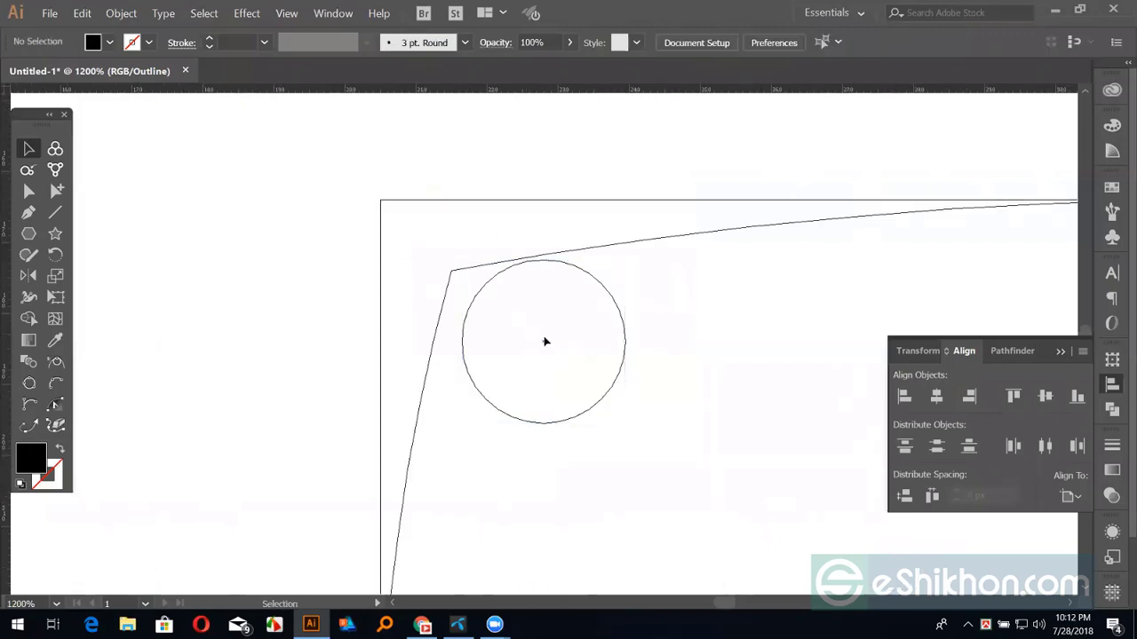
{"action": "left_click_drag", "start_coordinate": [545, 341], "coordinate": [518, 342]}
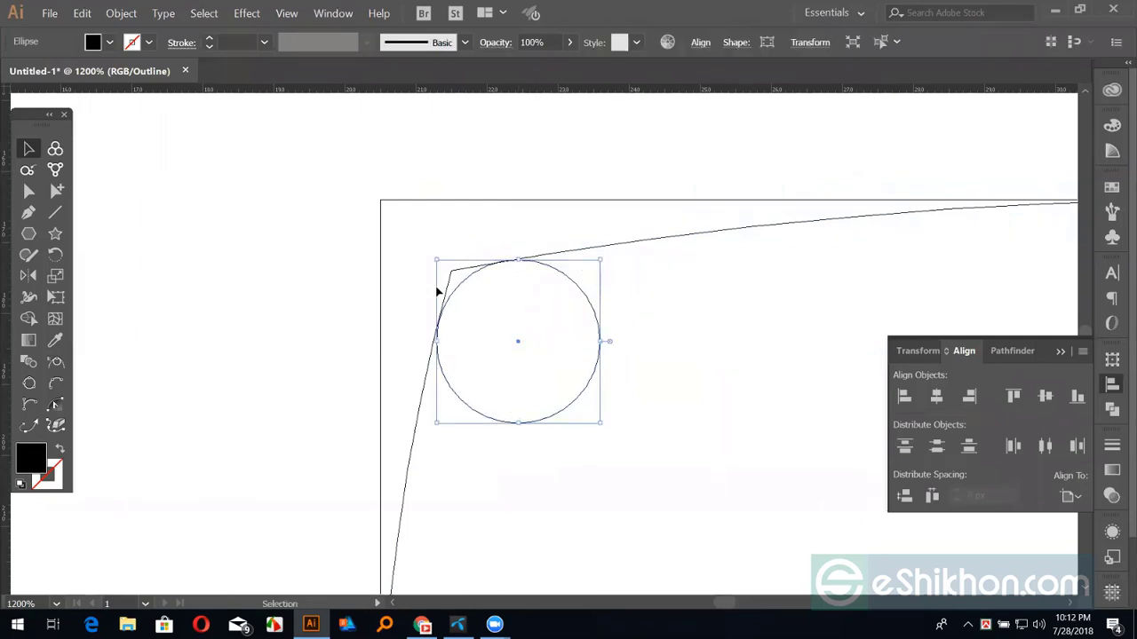
Try rounding the red shape's upper-left corner with the live corner widget to follow the circle's arc.
{"action": "left_click", "coordinate": [438, 291]}
{"action": "key", "text": "a"}
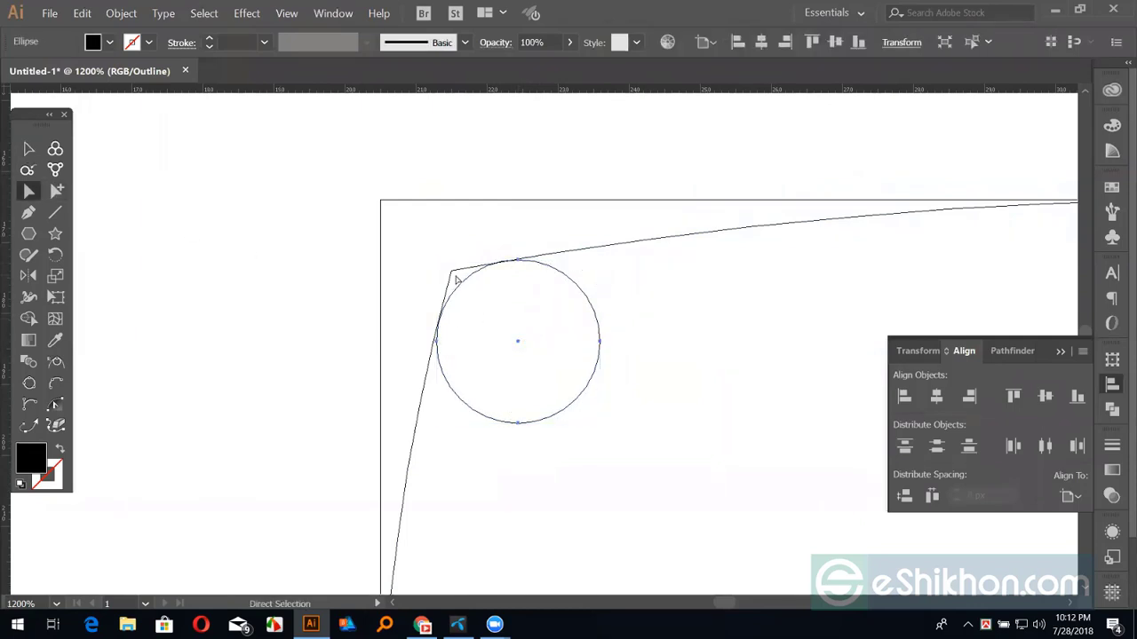
{"action": "left_click", "coordinate": [451, 271]}
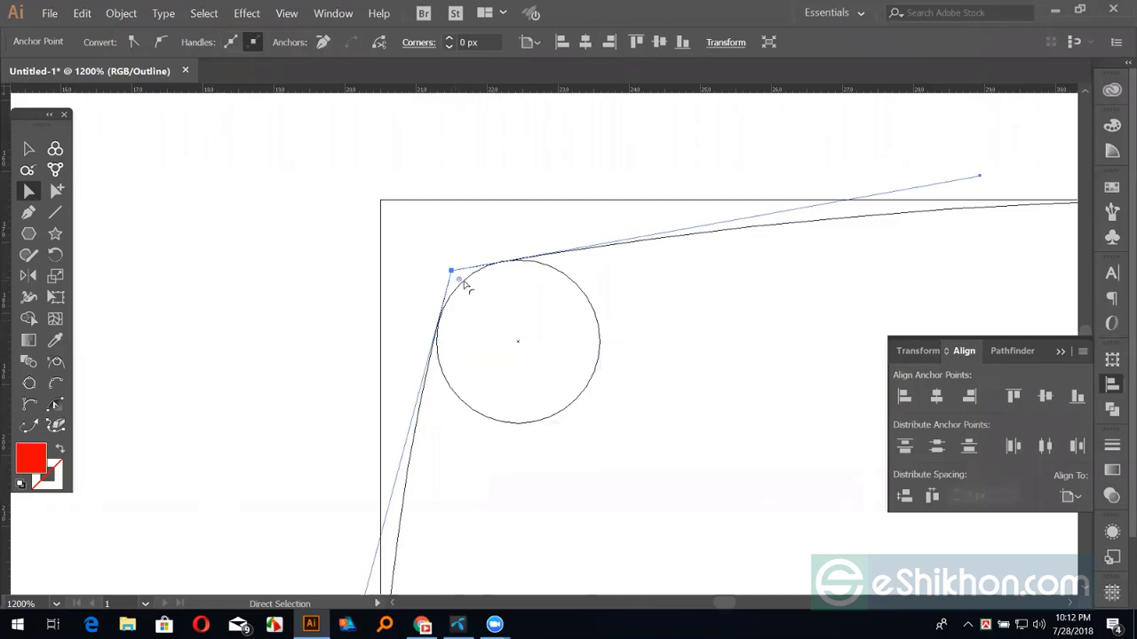
{"action": "left_click_drag", "start_coordinate": [457, 281], "coordinate": [497, 335]}
{"action": "left_click", "coordinate": [28, 148]}
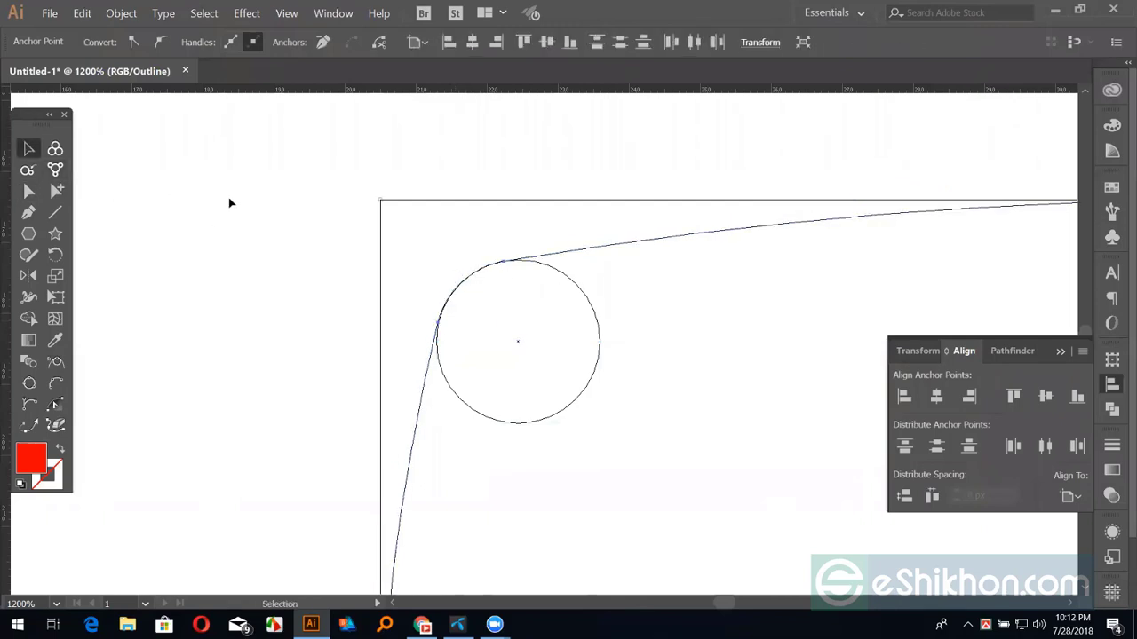
{"action": "left_click", "coordinate": [229, 203]}
Move the circle out above the shape, and undo both that move and the upper-left corner rounding.
{"action": "key", "text": "a"}
{"action": "key", "text": "ctrl+minus"}
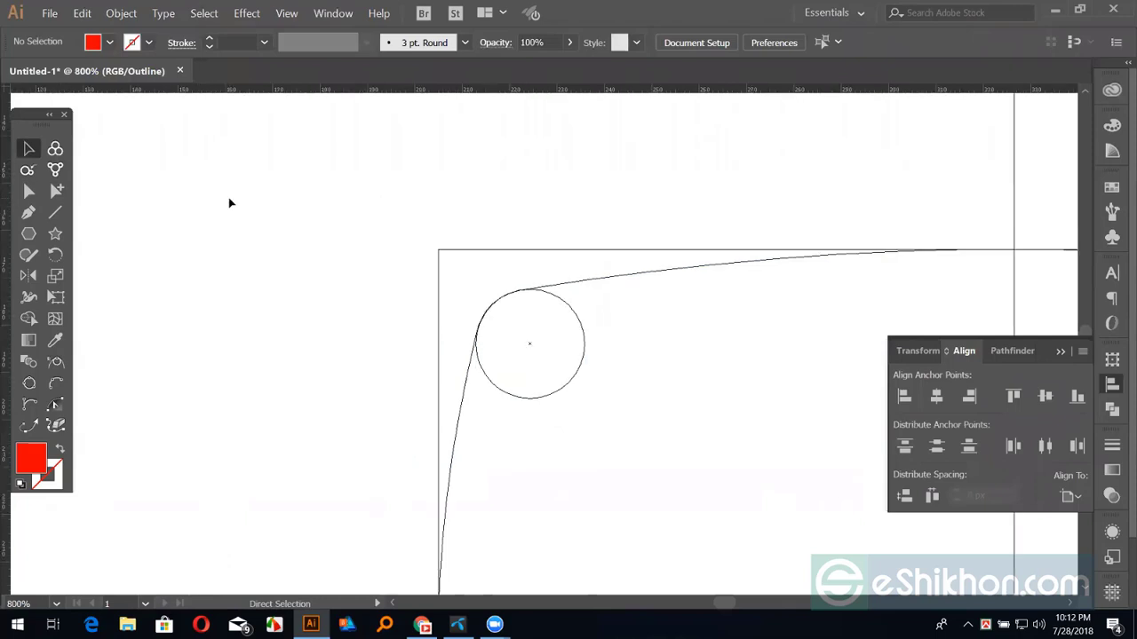
{"action": "key", "text": "ctrl+minus"}
{"action": "key", "text": "ctrl+minus"}
{"action": "key", "text": "ctrl+minus"}
{"action": "key", "text": "ctrl+minus"}
{"action": "key", "text": "ctrl+minus"}
{"action": "key", "text": "ctrl+plus"}
{"action": "key", "text": "v"}
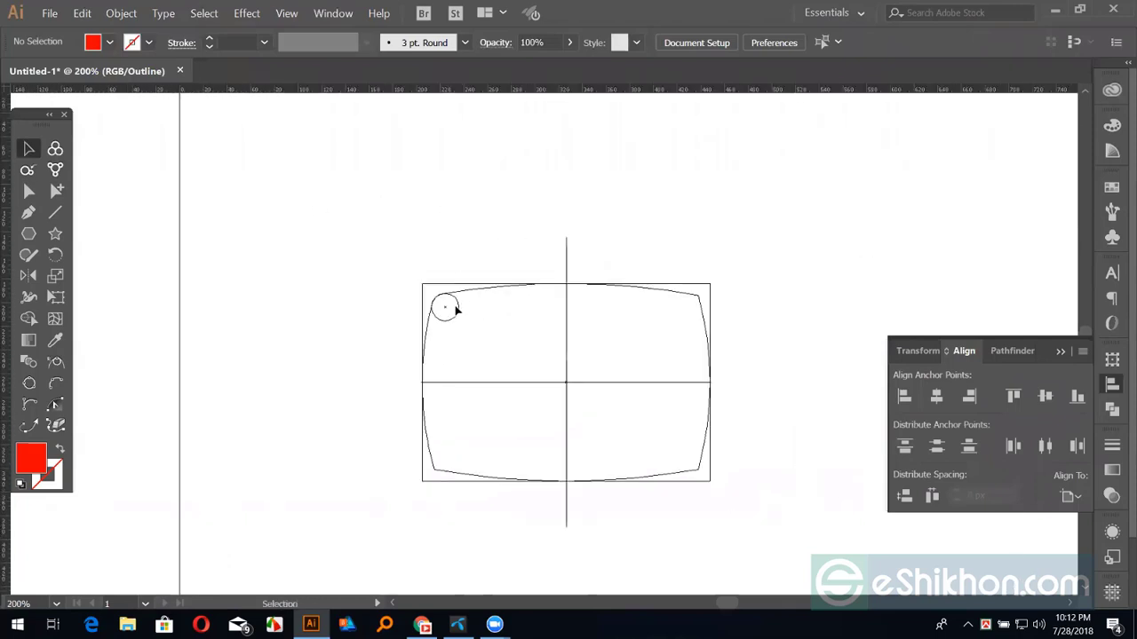
{"action": "left_click_drag", "start_coordinate": [456, 309], "coordinate": [507, 227]}
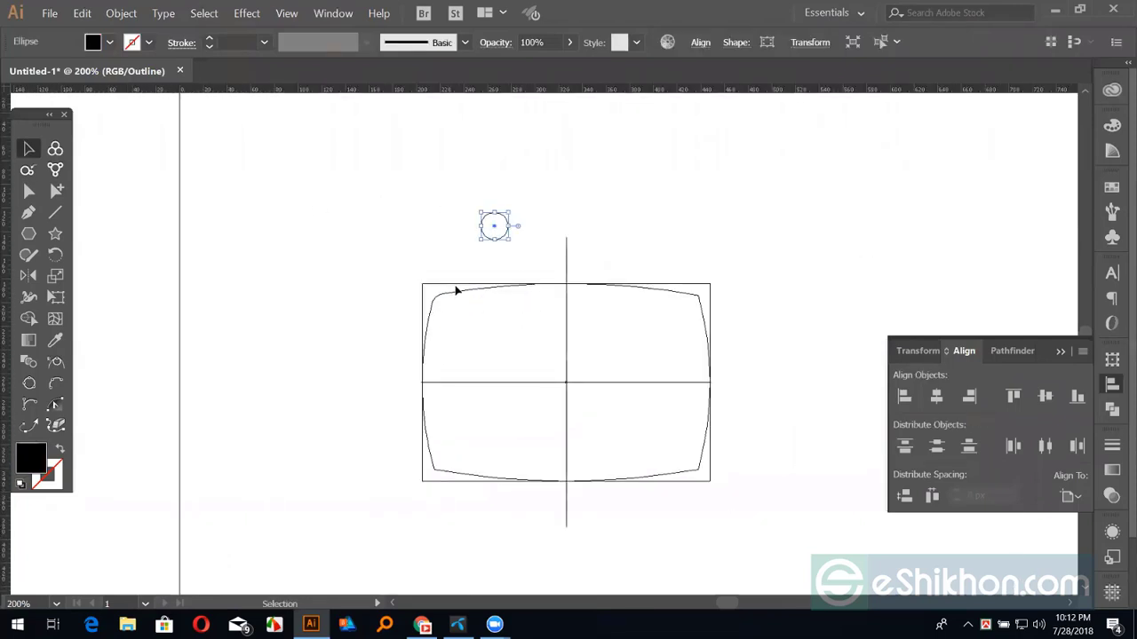
{"action": "key", "text": "ctrl+z"}
{"action": "key", "text": "a"}
{"action": "left_click", "coordinate": [451, 304]}
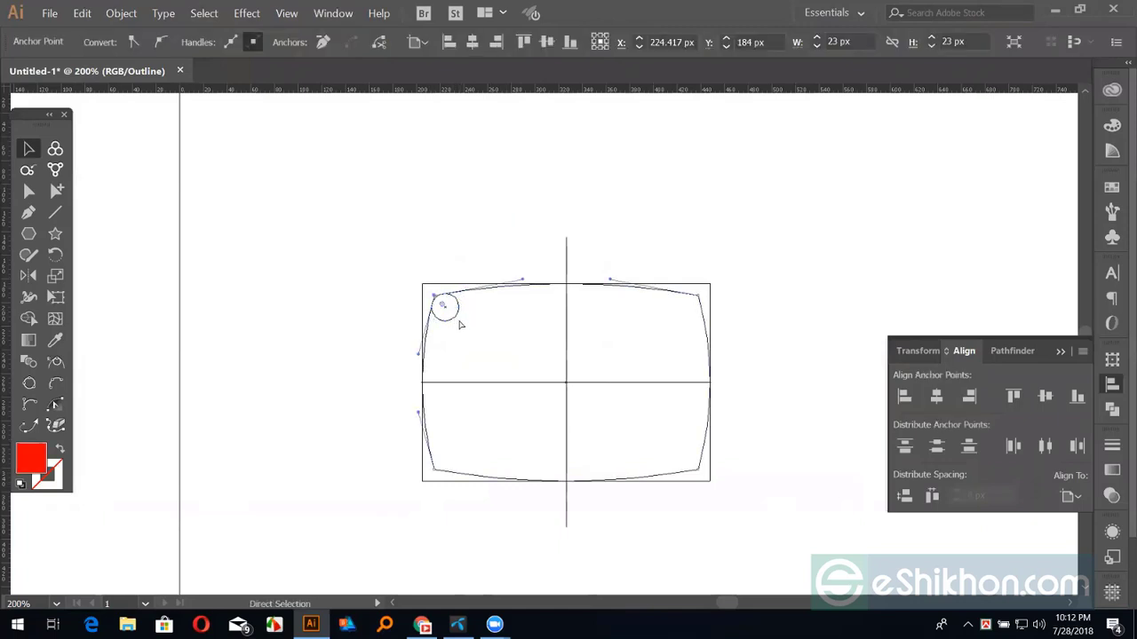
{"action": "key", "text": "v"}
{"action": "key", "text": "ctrl+plus"}
{"action": "key", "text": "ctrl+plus"}
{"action": "key", "text": "ctrl+plus"}
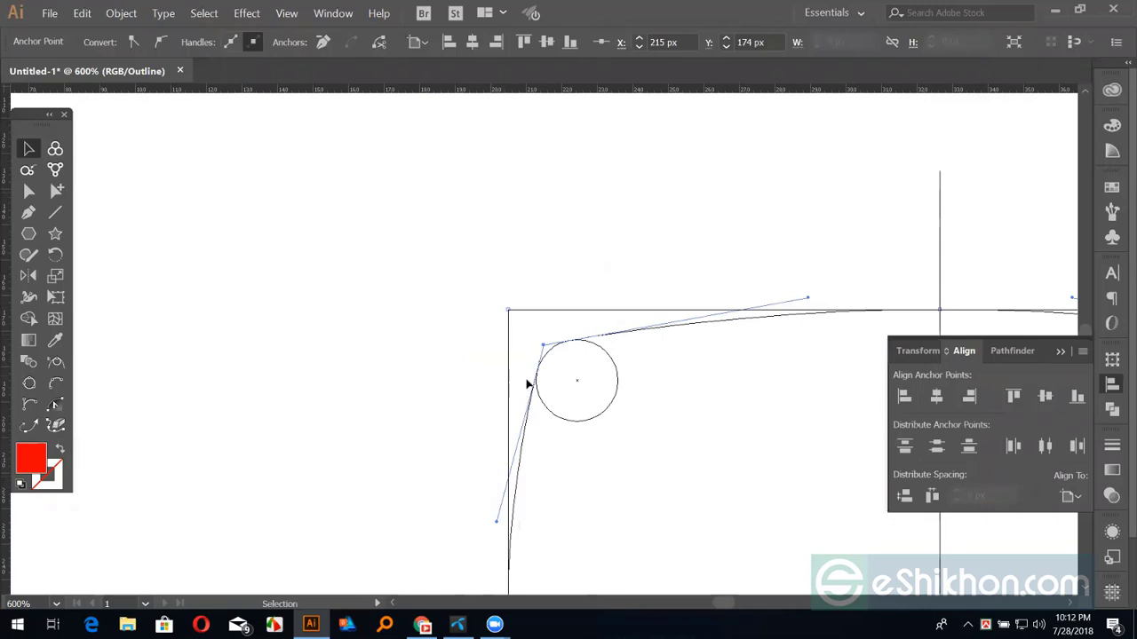
{"action": "left_click", "coordinate": [578, 395], "text": "shift"}
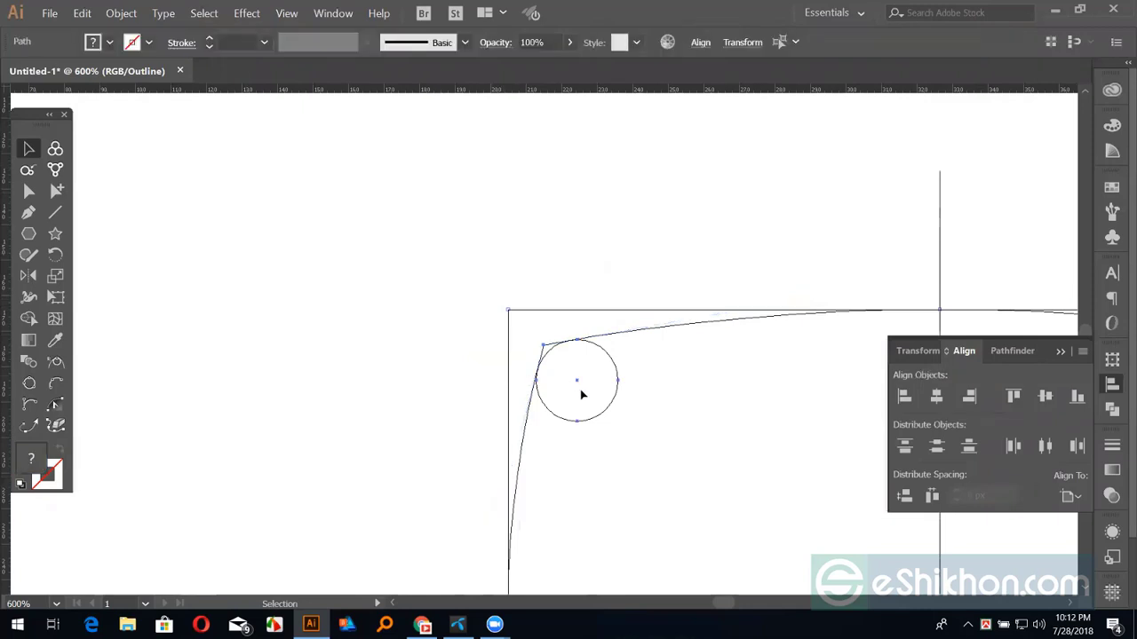
{"action": "key", "text": "shift+m"}
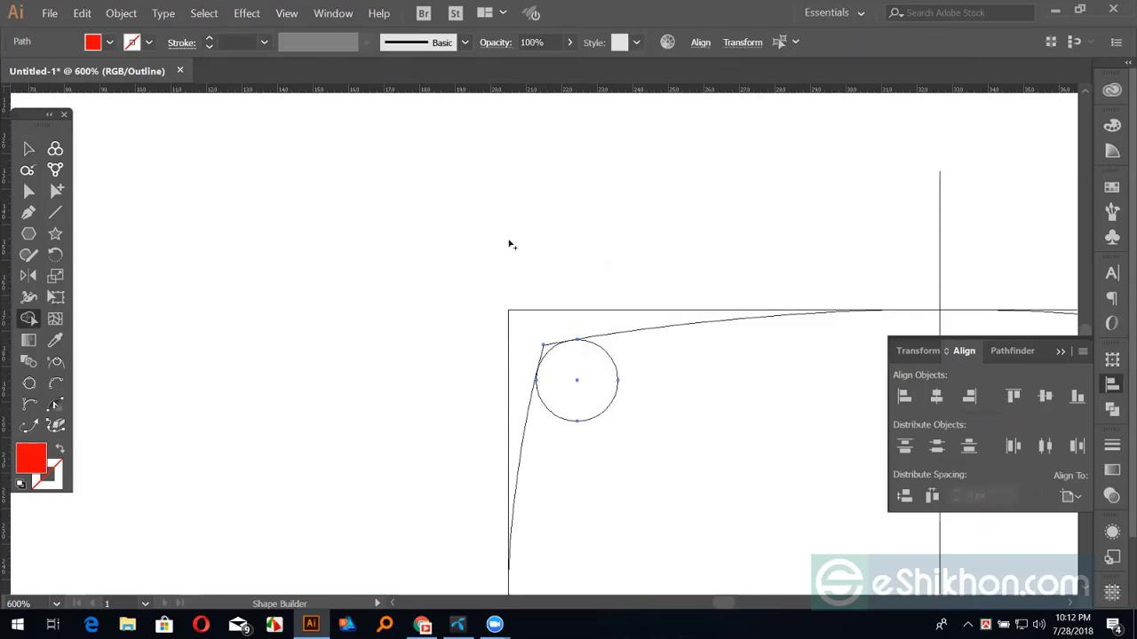
{"action": "key", "text": "v"}
{"action": "left_click", "coordinate": [538, 192]}
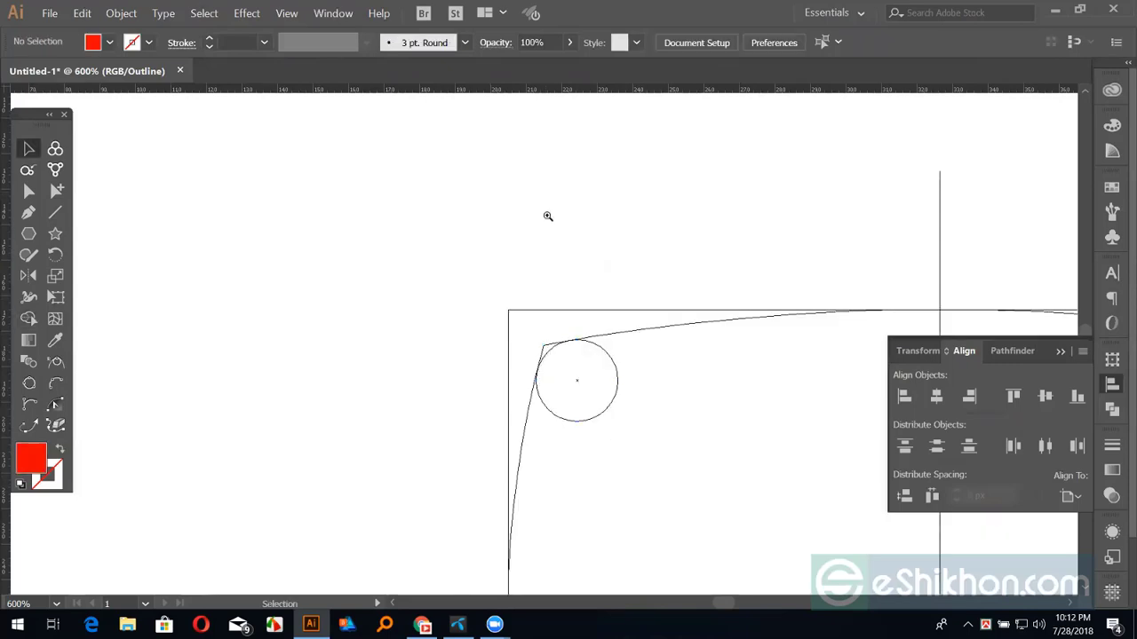
Fine-tune the circle's size at high zoom so its outline meets both curved edges at the upper-left corner.
{"action": "key", "text": "z"}
{"action": "left_click_drag", "start_coordinate": [568, 322], "coordinate": [604, 380]}
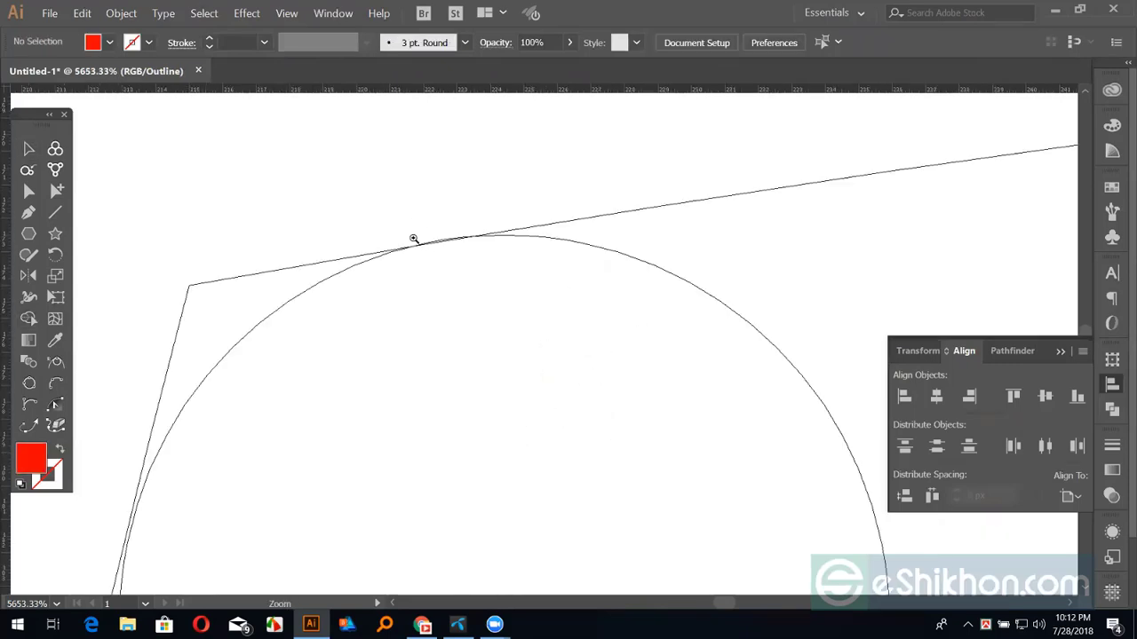
{"action": "left_click_drag", "start_coordinate": [266, 431], "coordinate": [399, 284]}
{"action": "left_click_drag", "start_coordinate": [272, 457], "coordinate": [310, 393]}
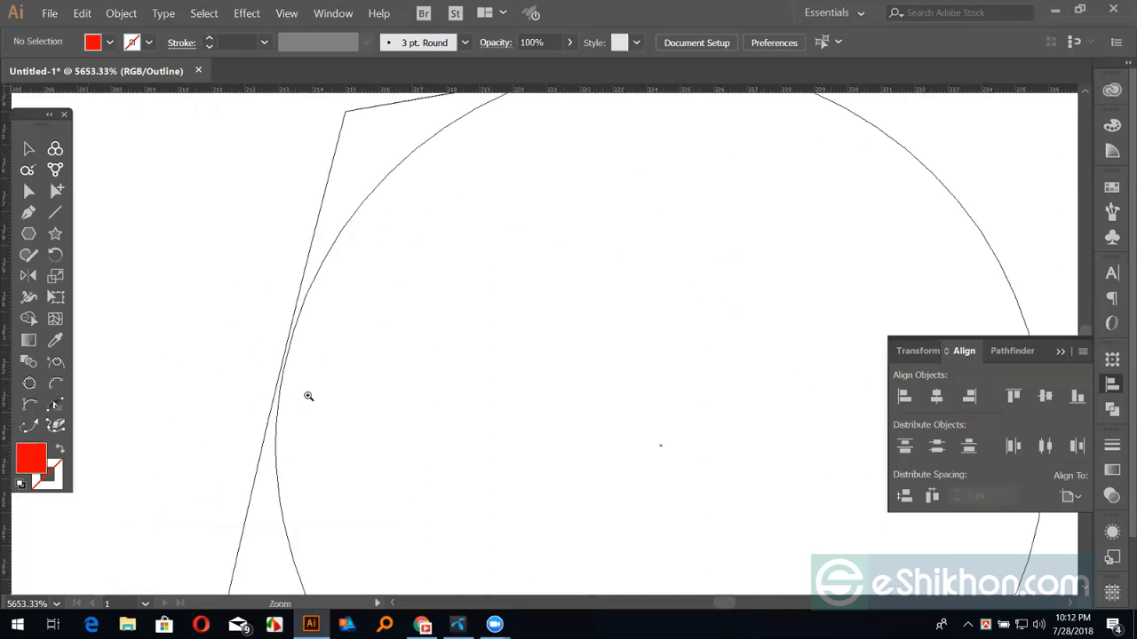
{"action": "left_click", "coordinate": [28, 149]}
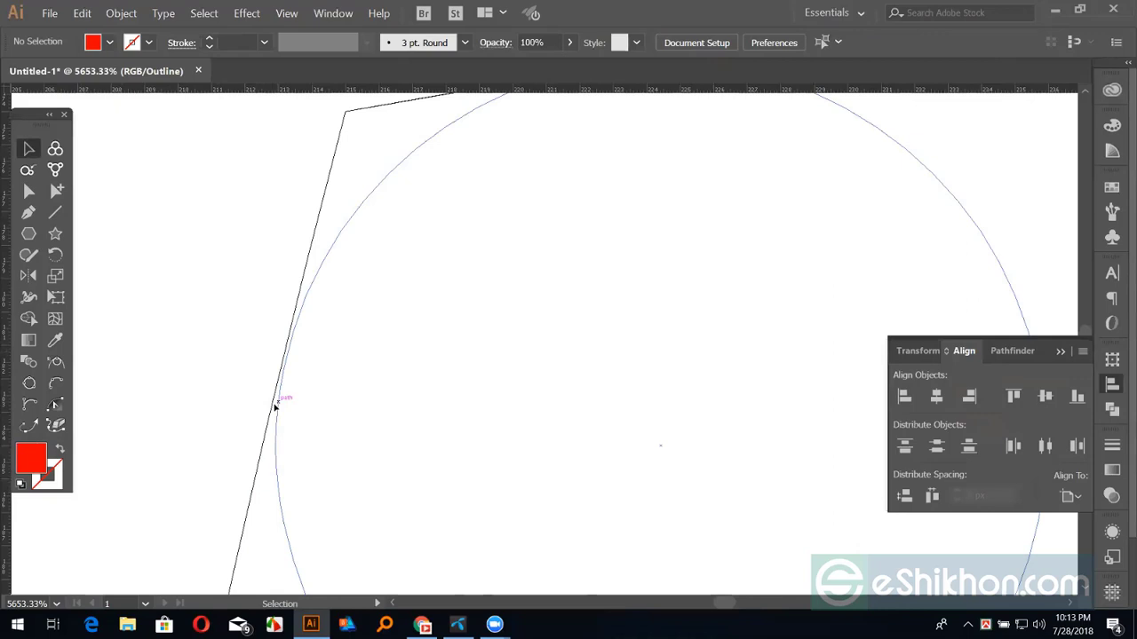
{"action": "left_click", "coordinate": [467, 322]}
{"action": "left_click_drag", "start_coordinate": [558, 385], "coordinate": [521, 550]}
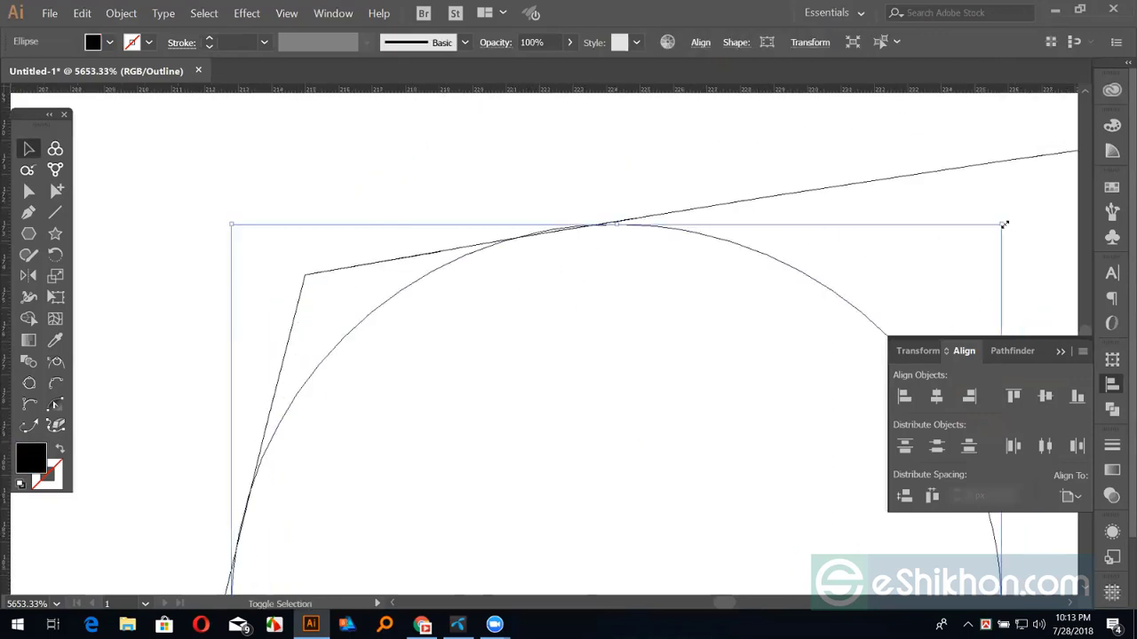
{"action": "left_click_drag", "start_coordinate": [1004, 225], "coordinate": [1000, 228]}
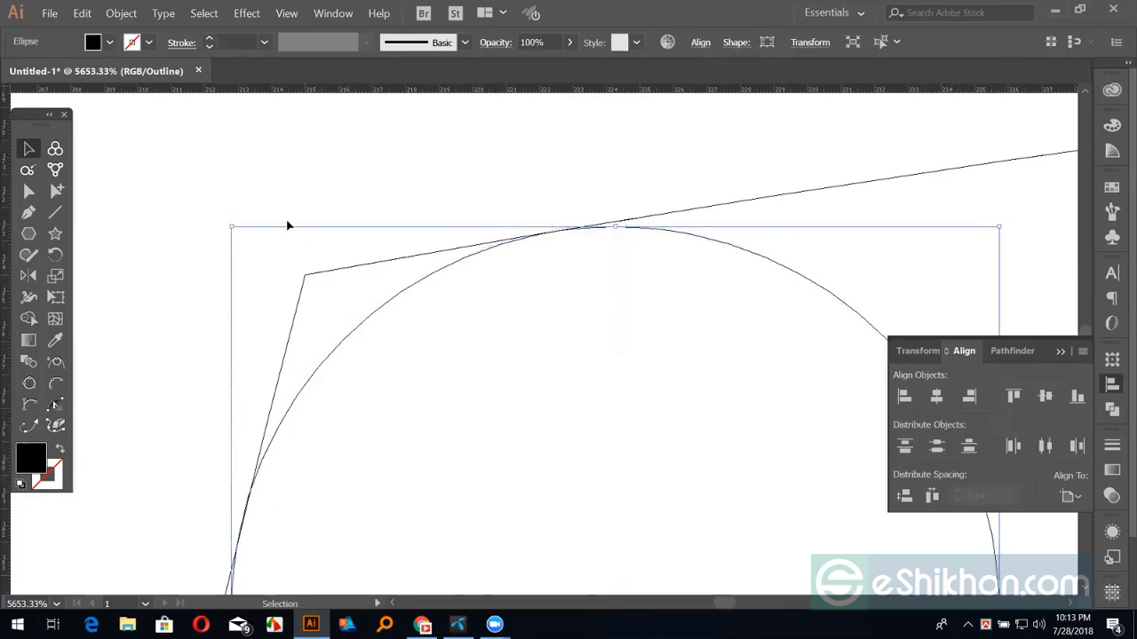
Select the circle and the red shape and remove the corner area outside the circle with Shape Builder.
{"action": "left_click_drag", "start_coordinate": [410, 189], "coordinate": [507, 311]}
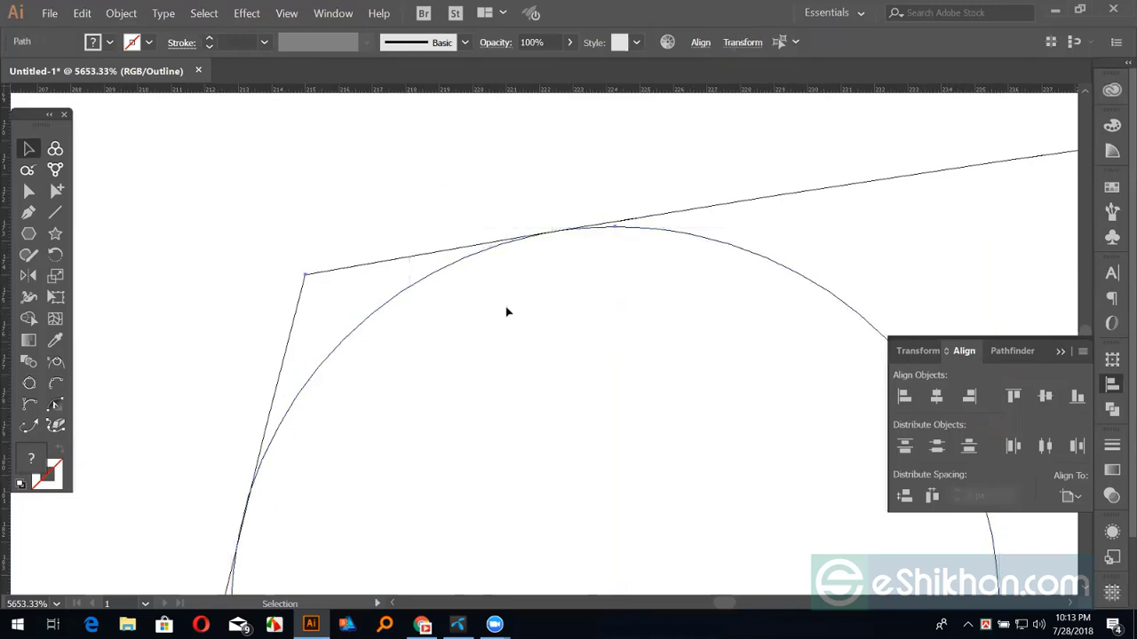
{"action": "key", "text": "shift+m"}
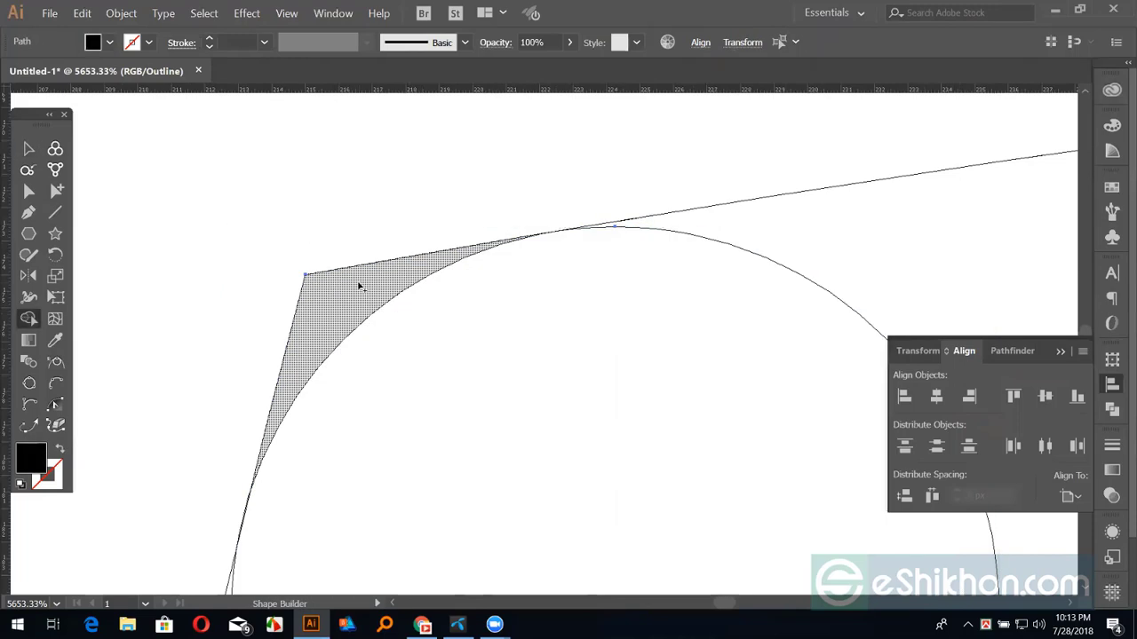
{"action": "left_click", "coordinate": [359, 285], "text": "alt"}
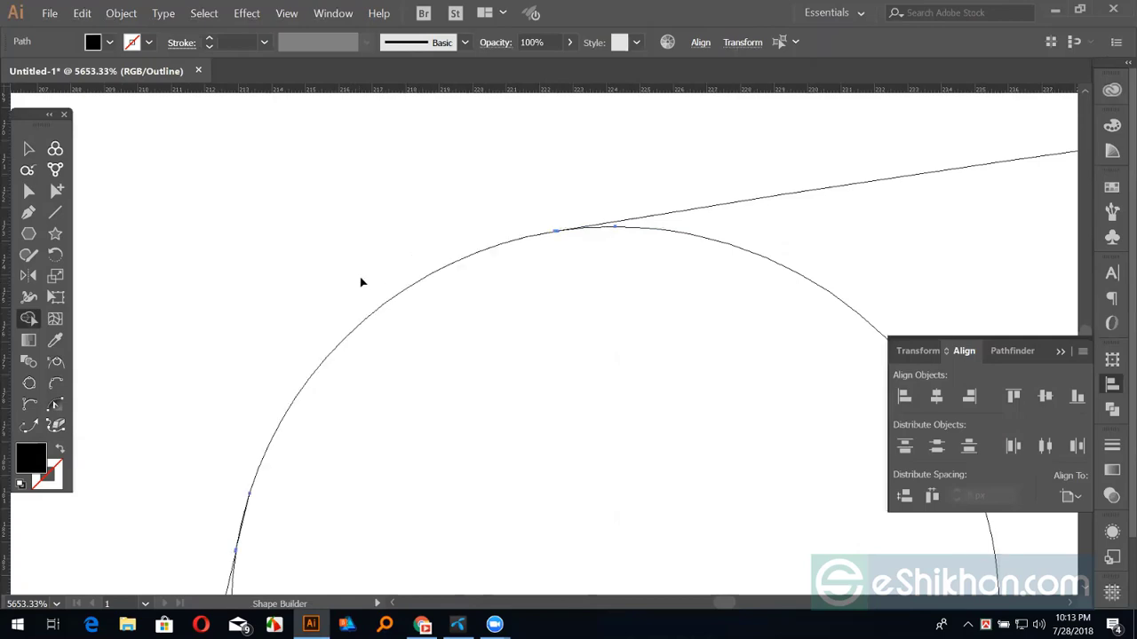
Return the artwork from outline to preview mode and collapse the Align panel.
{"action": "key", "text": "ctrl+minus"}
{"action": "key", "text": "ctrl+minus"}
{"action": "key", "text": "ctrl+minus"}
{"action": "key", "text": "ctrl+minus"}
{"action": "key", "text": "ctrl+minus"}
{"action": "key", "text": "ctrl+minus"}
{"action": "key", "text": "ctrl+minus"}
{"action": "key", "text": "ctrl+minus"}
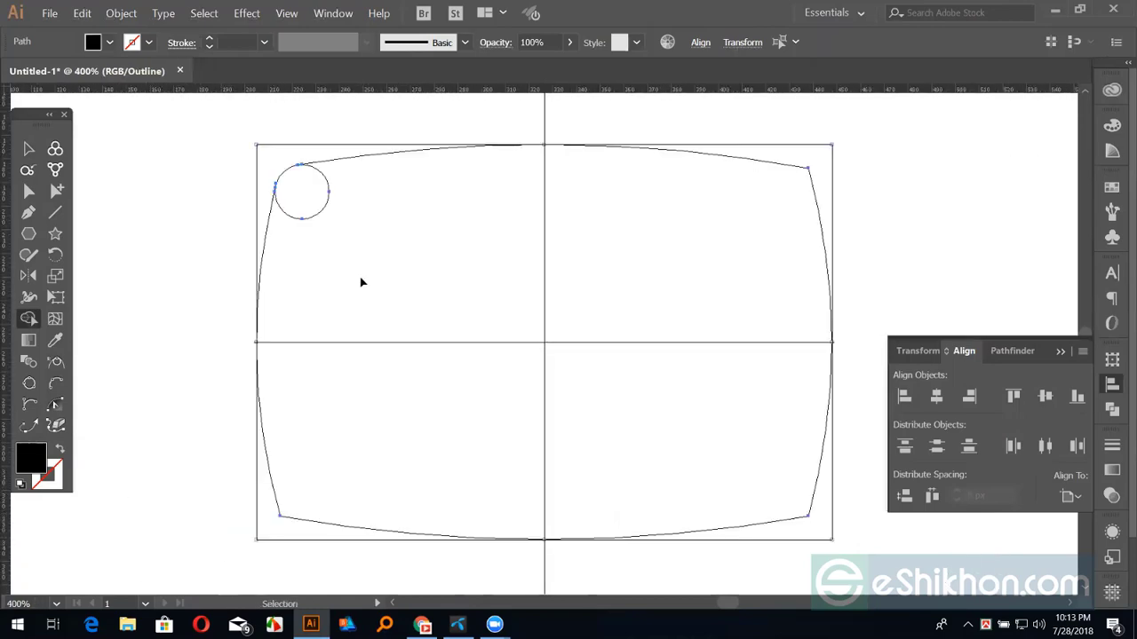
{"action": "key", "text": "ctrl+y"}
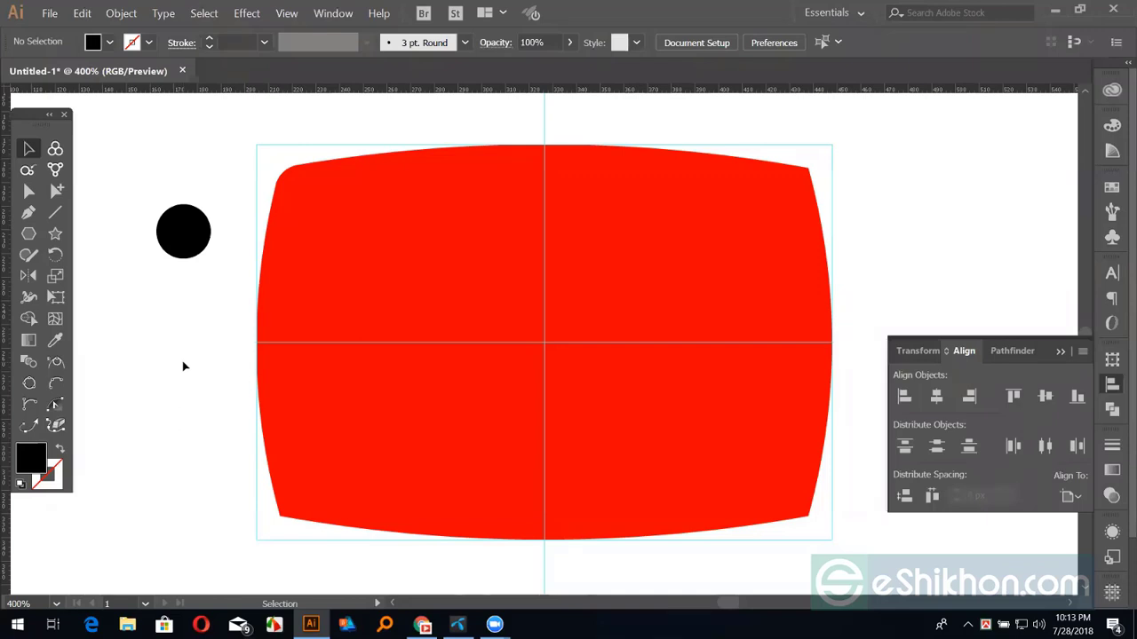
{"action": "left_click", "coordinate": [1063, 351]}
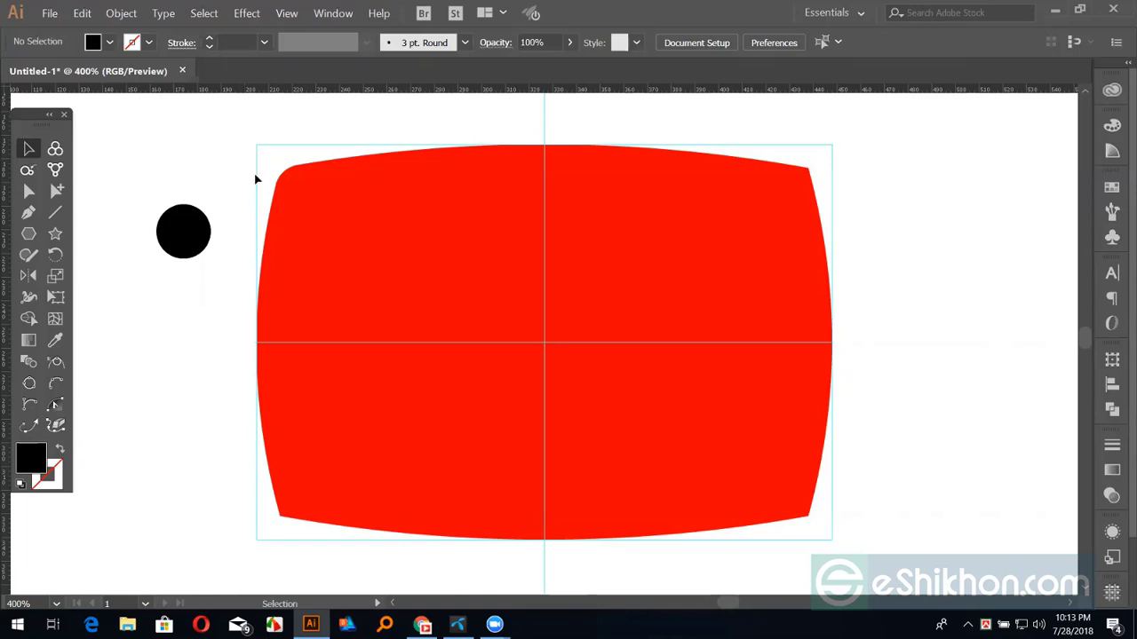
Enlarge the black circle to about twice its size and place it at the centre of the red shape.
{"action": "left_click", "coordinate": [177, 234]}
{"action": "left_click_drag", "start_coordinate": [211, 261], "coordinate": [247, 263]}
{"action": "left_click_drag", "start_coordinate": [557, 341], "coordinate": [611, 363]}
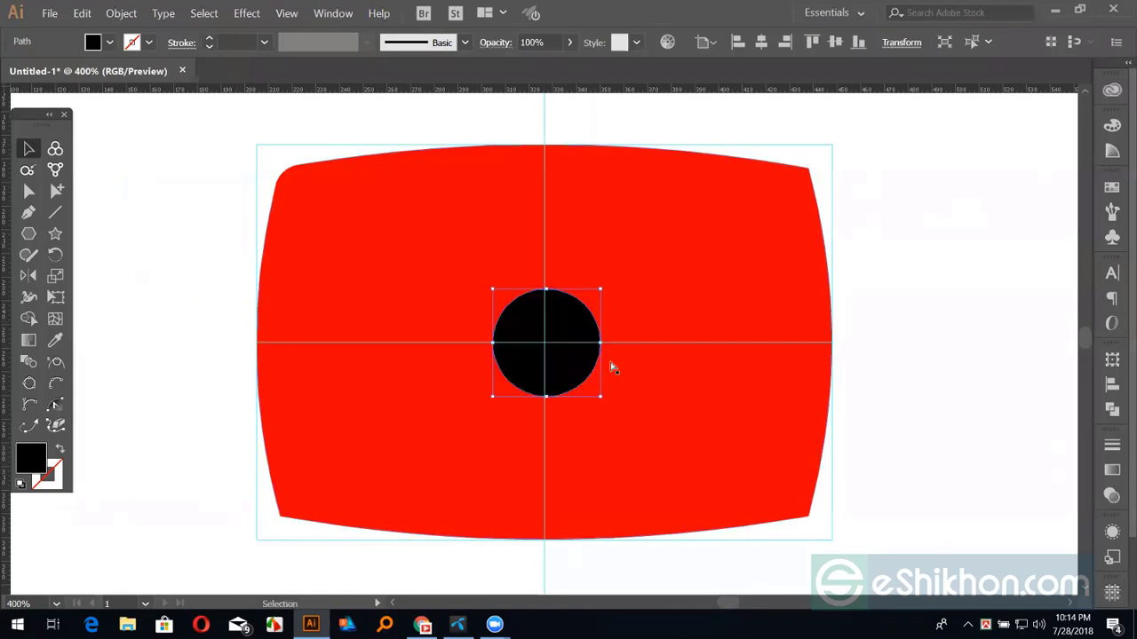
Convert the black circle into a guide and undo the conversion.
{"action": "key", "text": "ctrl+shift+bracketleft"}
{"action": "key", "text": "ctrl+shift+a"}
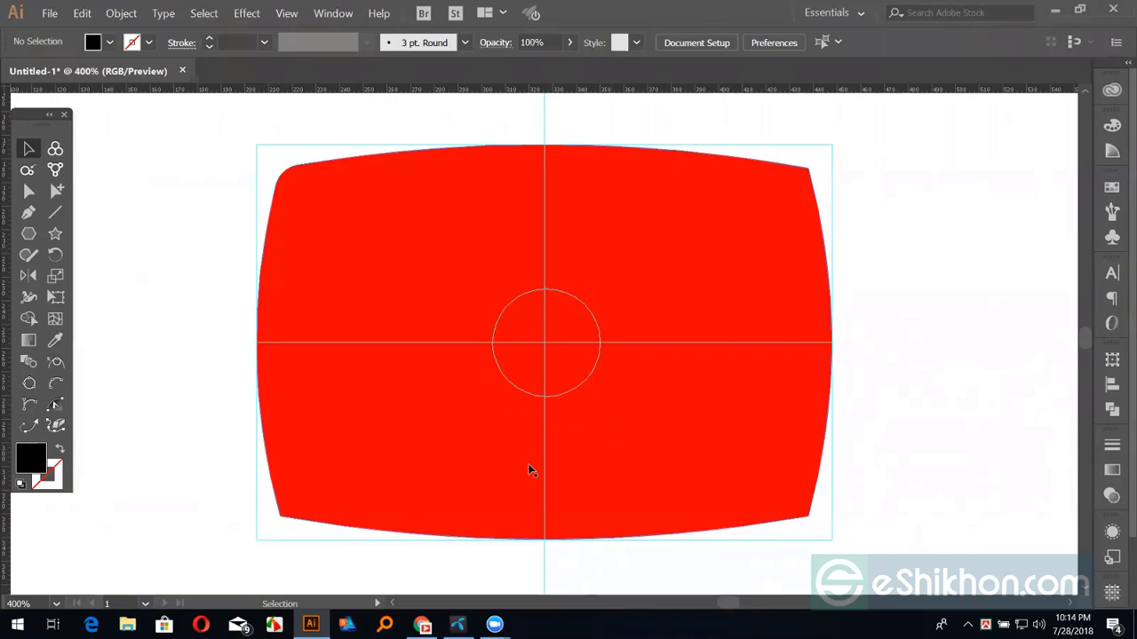
{"action": "key", "text": "ctrl+z"}
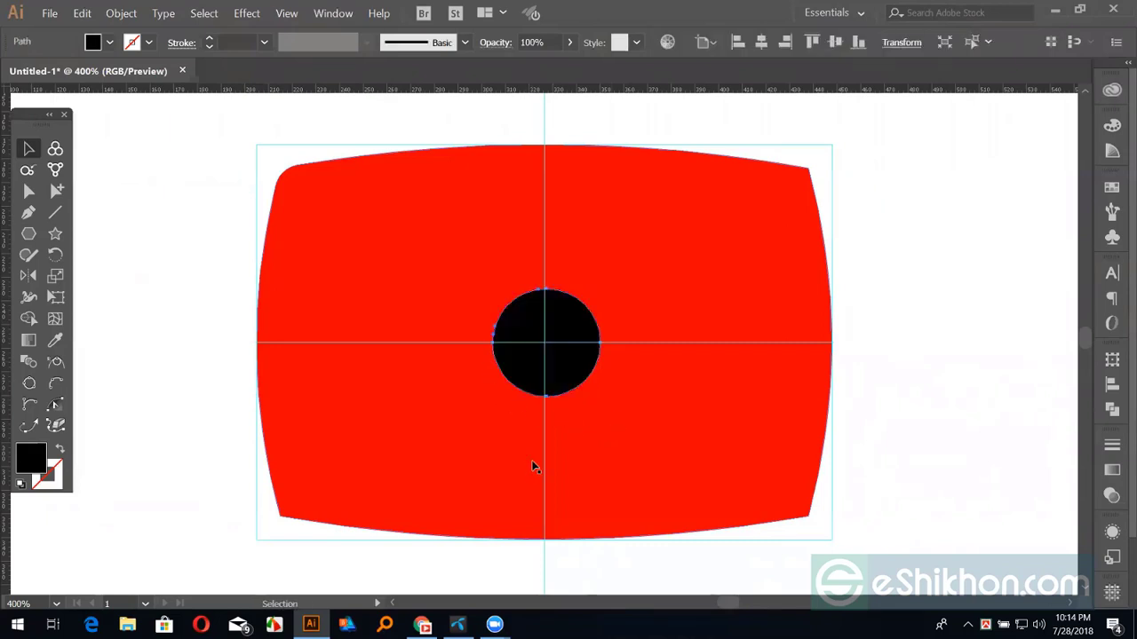
Draw a wavy open path with the Pen tool from outside the red shape into its upper part and convert it to a guide.
{"action": "left_click", "coordinate": [29, 214]}
{"action": "left_click", "coordinate": [89, 319]}
{"action": "left_click_drag", "start_coordinate": [325, 160], "coordinate": [325, 145]}
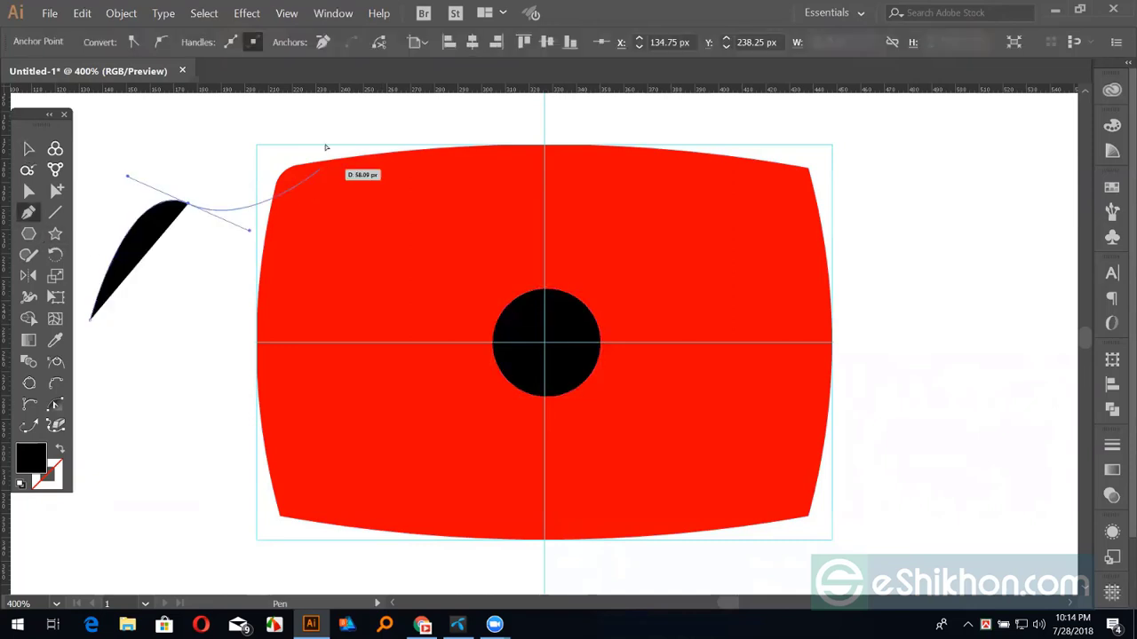
{"action": "left_click_drag", "start_coordinate": [513, 173], "coordinate": [531, 195]}
{"action": "key", "text": "ctrl"}
{"action": "left_click", "coordinate": [531, 195], "text": "ctrl"}
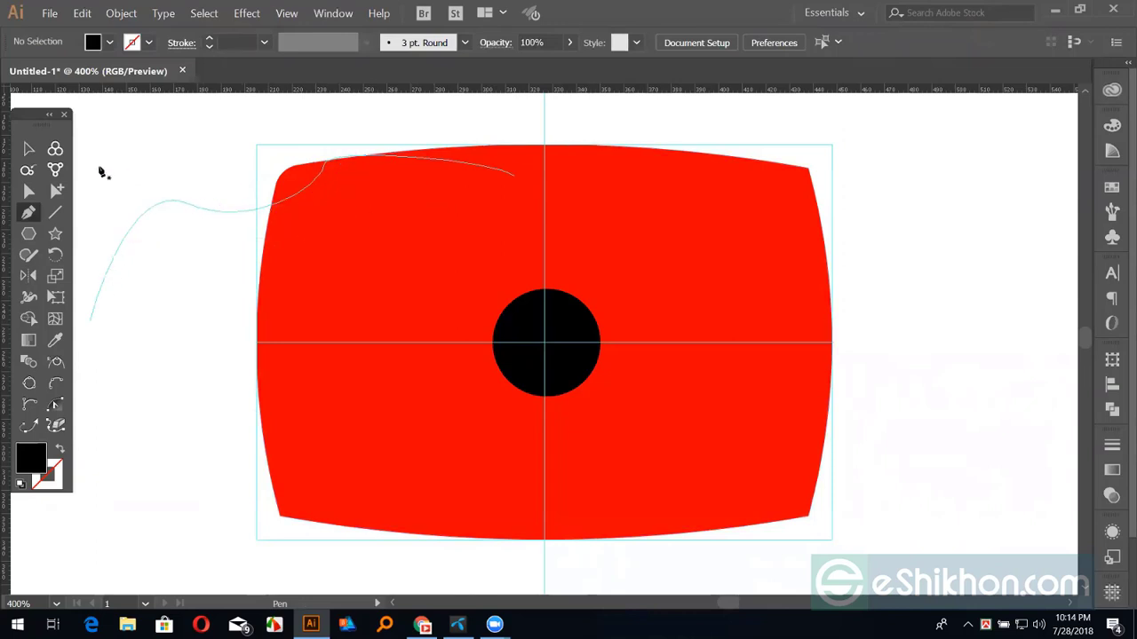
Bring up the view commands for managing guides.
{"action": "left_click", "coordinate": [29, 148]}
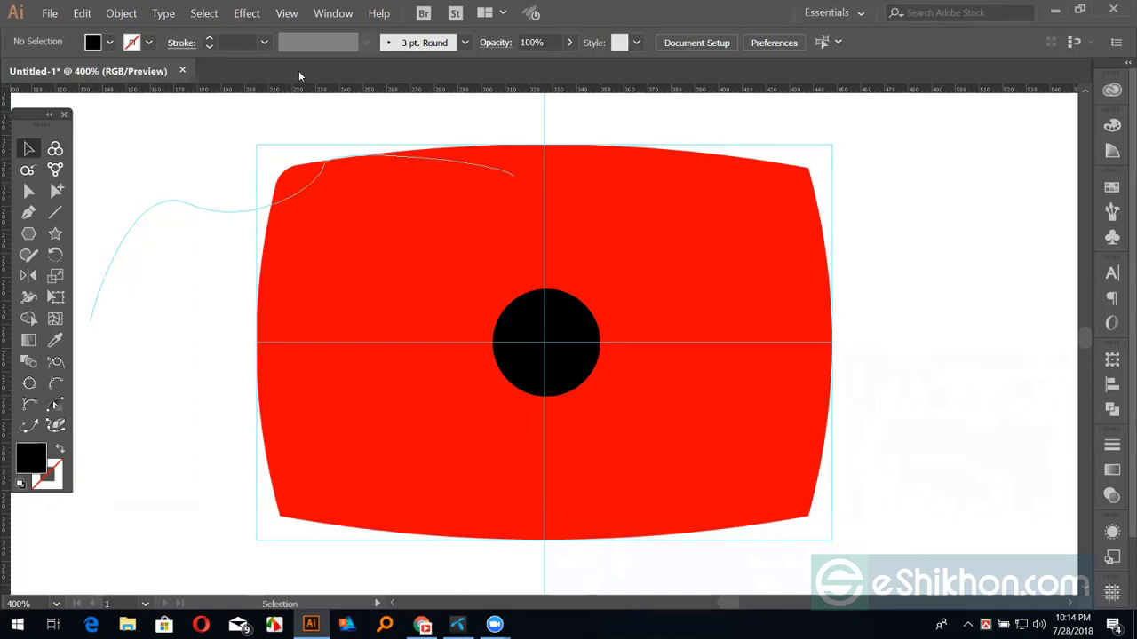
{"action": "left_click", "coordinate": [286, 13]}
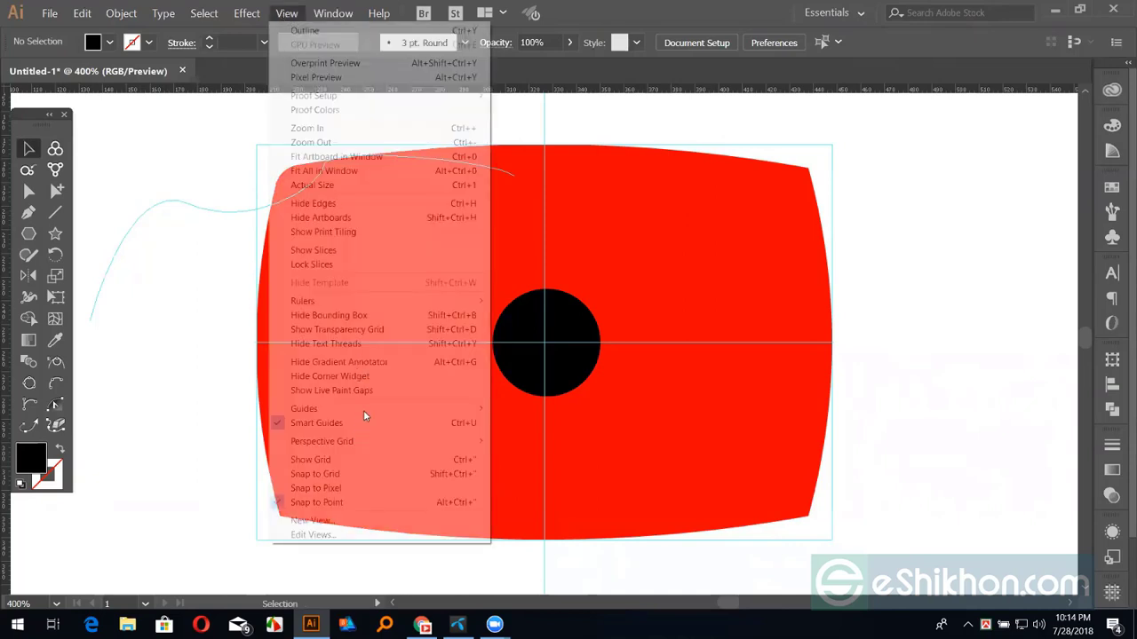
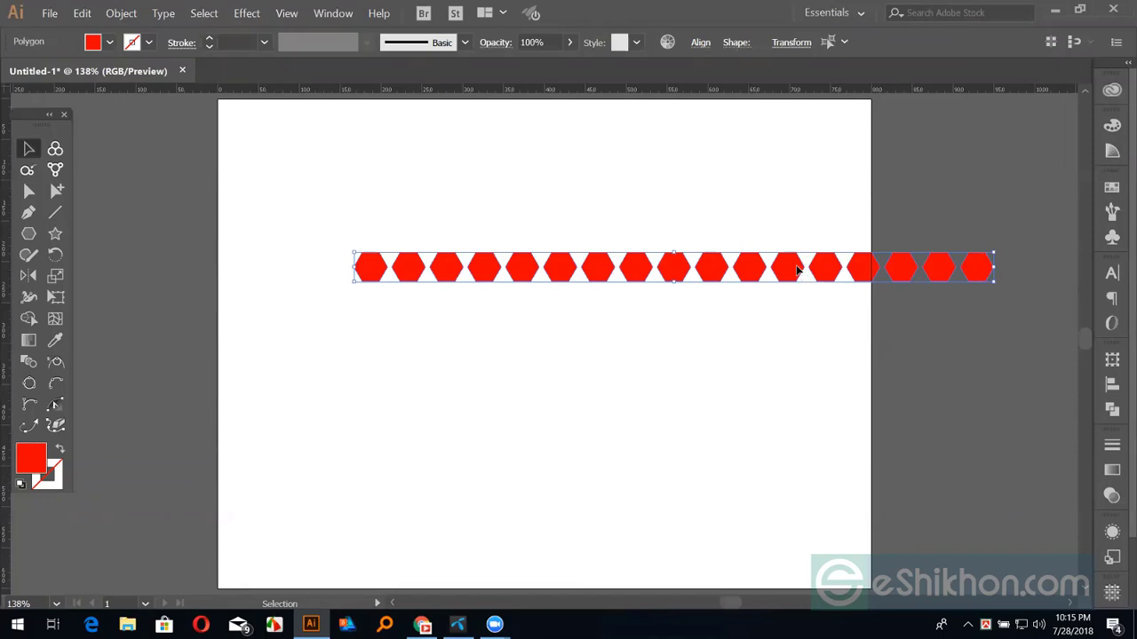
Duplicate the row of red hexagons directly below it, offset half a hexagon to the left.
{"action": "mouse_move", "coordinate": [797, 290]}
{"action": "left_mouse_down"}
{"action": "mouse_move", "coordinate": [798, 304]}
{"action": "mouse_move", "coordinate": [782, 306]}
{"action": "left_mouse_up"}
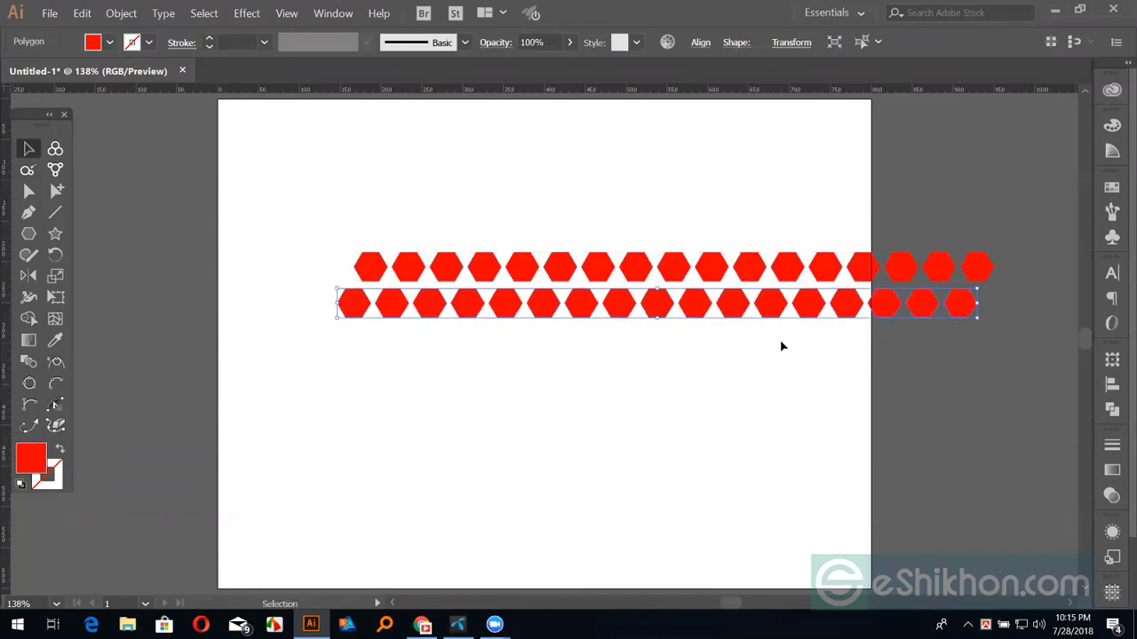
{"action": "left_click", "coordinate": [777, 391]}
Move both hexagon rows to the lower part of the artboard and scale them down proportionally to about 445 px wide.
{"action": "key", "text": "a"}
{"action": "left_click_drag", "start_coordinate": [305, 159], "coordinate": [1010, 342]}
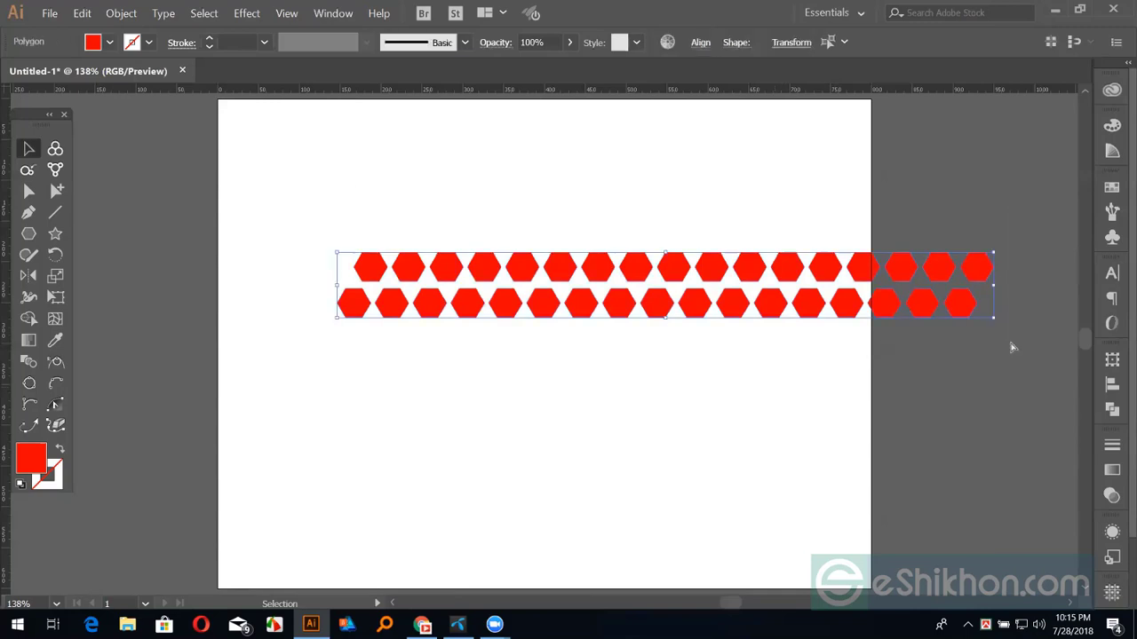
{"action": "key", "text": "v"}
{"action": "left_click_drag", "start_coordinate": [957, 306], "coordinate": [815, 439]}
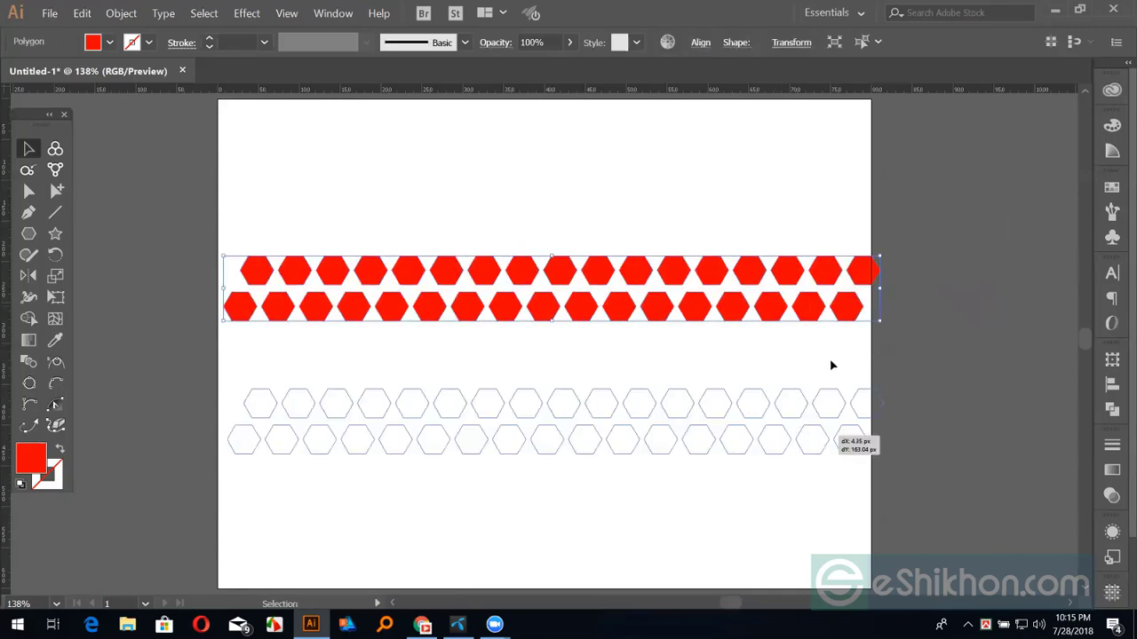
{"action": "left_click_drag", "start_coordinate": [832, 365], "coordinate": [858, 403]}
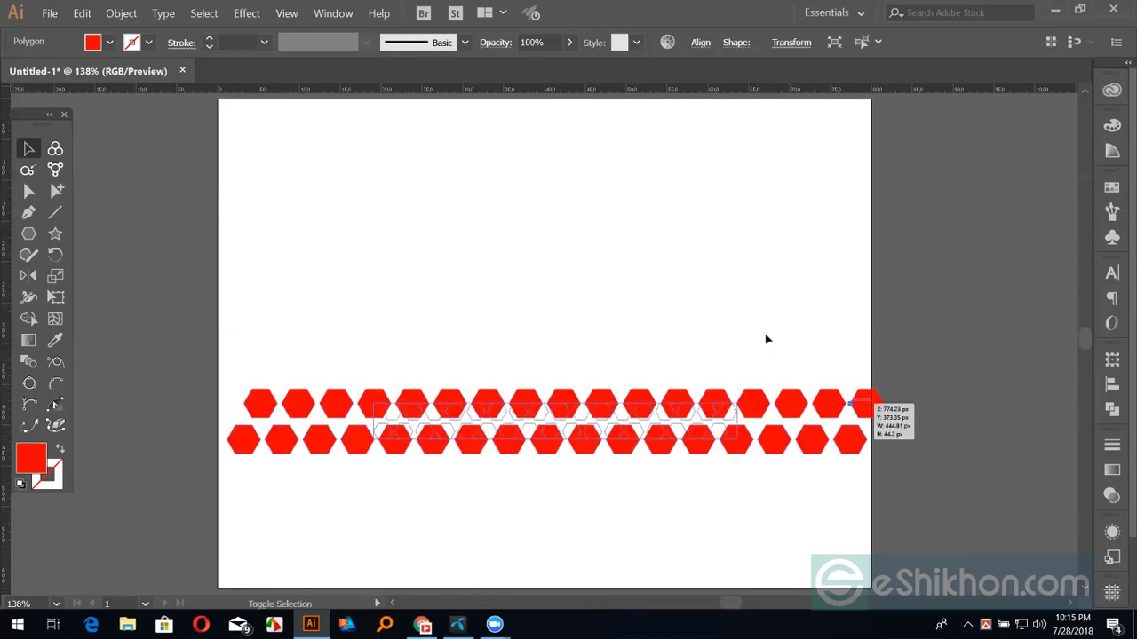
{"action": "left_click", "coordinate": [509, 311]}
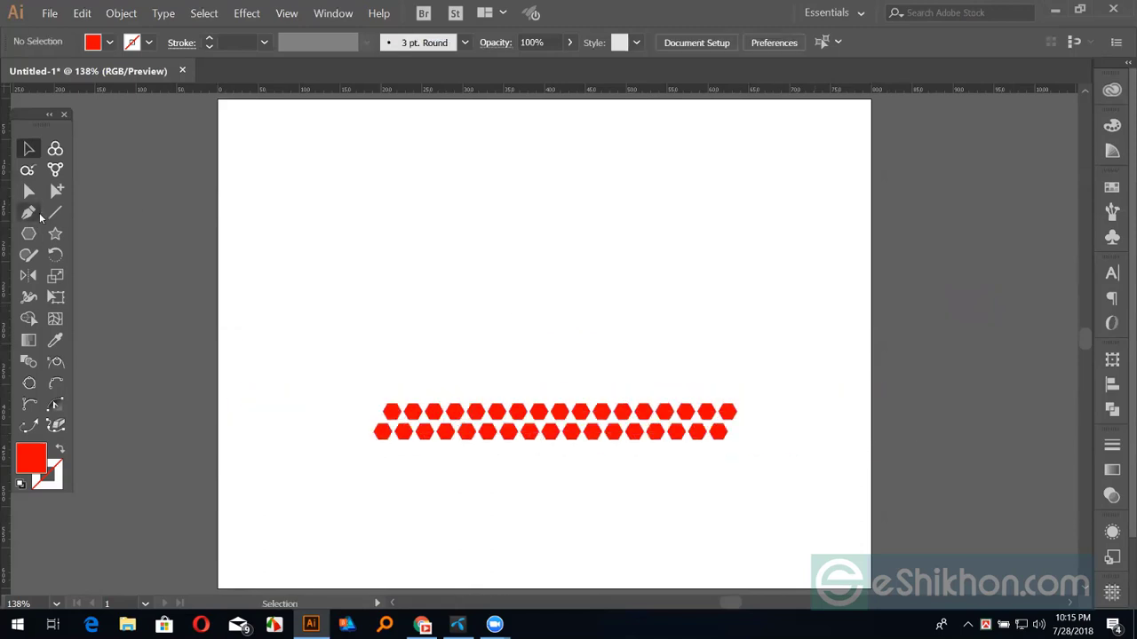
Show the full toolbar alongside the custom one and add the letter S as point text on the upper part of the artboard.
{"action": "left_click", "coordinate": [333, 12]}
{"action": "mouse_move", "coordinate": [435, 124]}
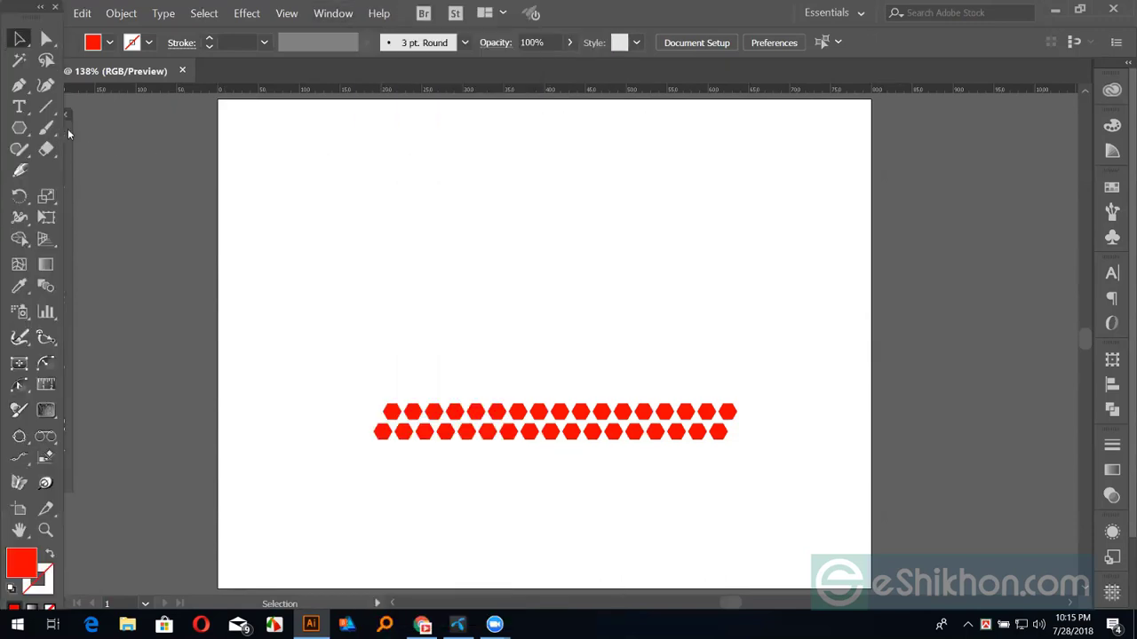
{"action": "left_click", "coordinate": [24, 106]}
{"action": "left_click", "coordinate": [358, 216]}
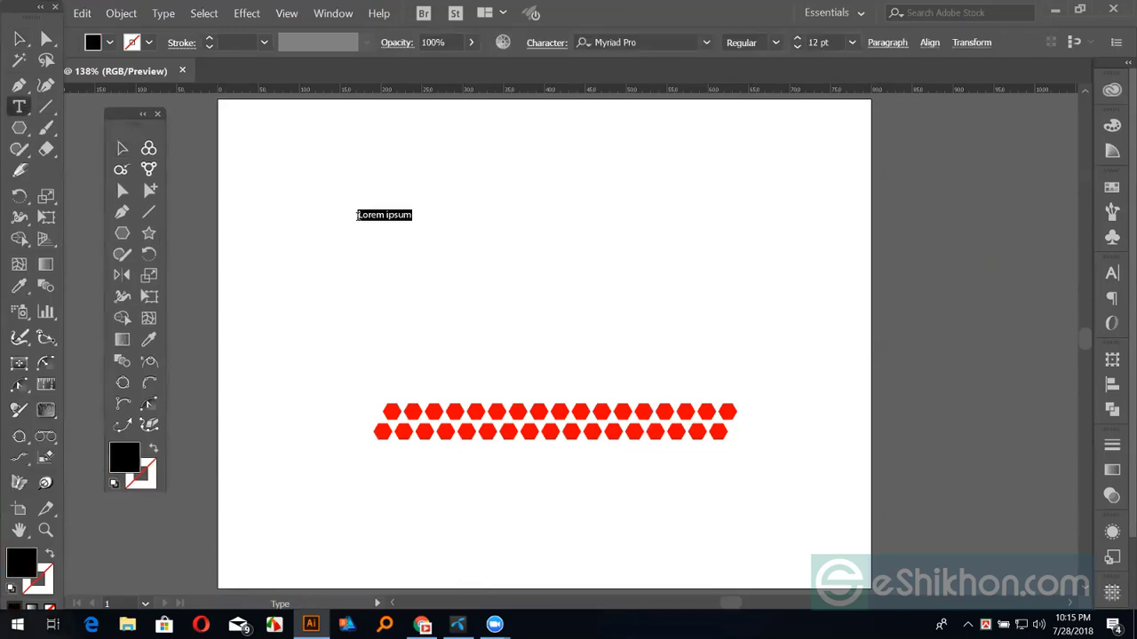
{"action": "type", "text": "IN"}
{"action": "key", "text": "BackSpace"}
{"action": "key", "text": "Escape"}
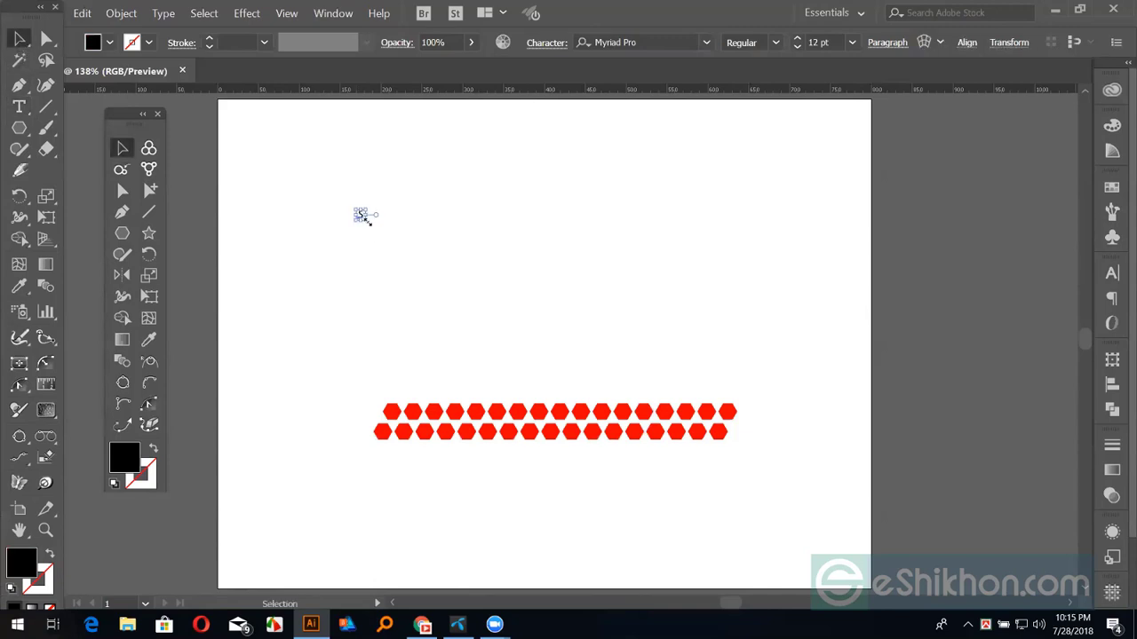
Enlarge the letter S proportionally to about 214 px tall and convert it to outlines.
{"action": "left_click_drag", "start_coordinate": [366, 220], "coordinate": [418, 295]}
{"action": "key", "text": "shift+ctrl+o"}
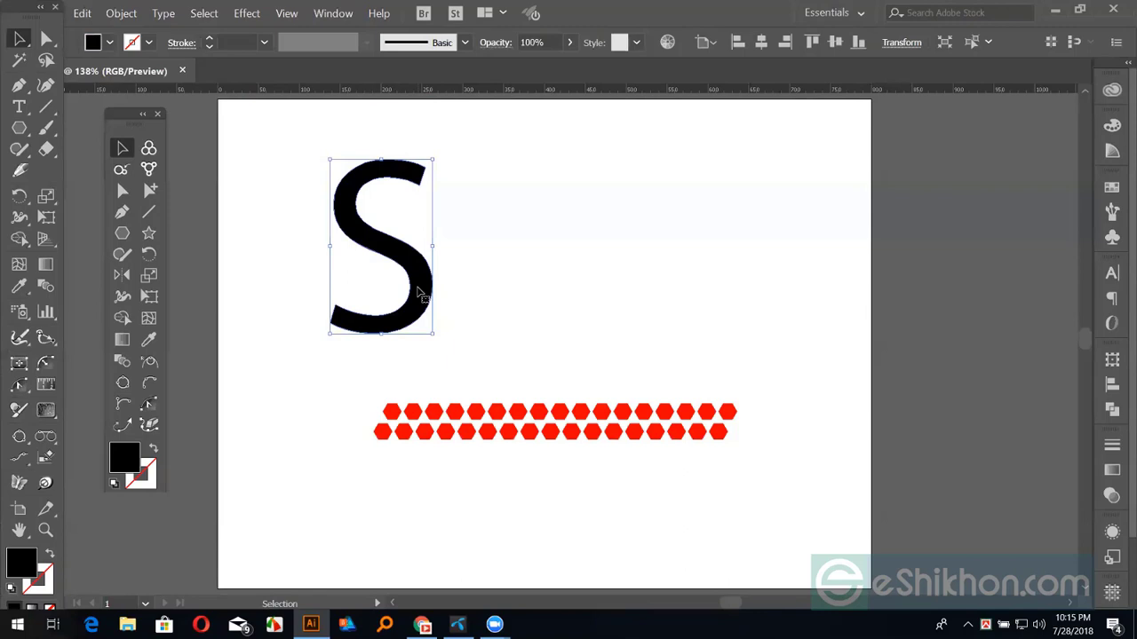
Ungroup the outlined S, check it by moving it across the artboard, and undo the last move.
{"action": "right_click", "coordinate": [419, 289]}
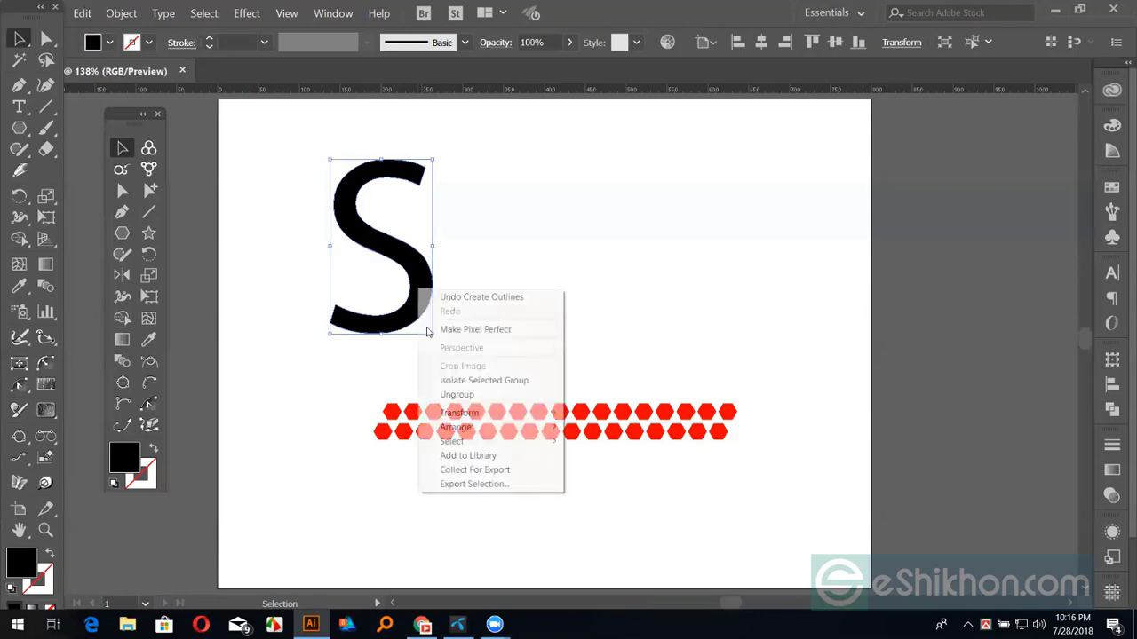
{"action": "left_click", "coordinate": [457, 396]}
{"action": "right_click", "coordinate": [423, 295]}
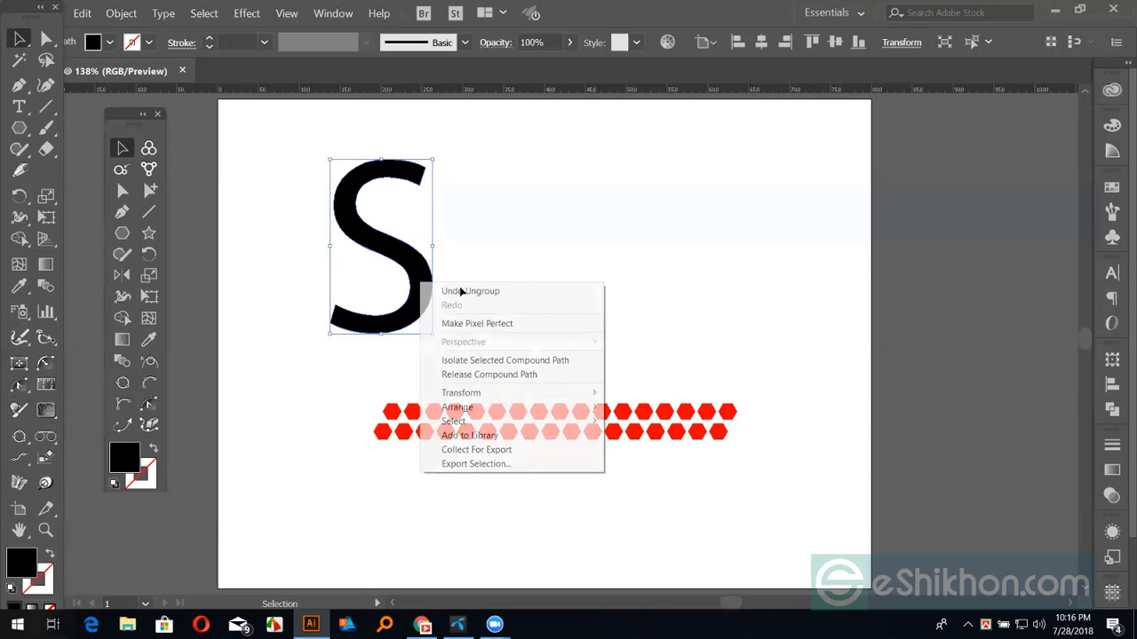
{"action": "left_click", "coordinate": [461, 291]}
{"action": "key", "text": "ctrl+z"}
{"action": "left_click", "coordinate": [523, 314]}
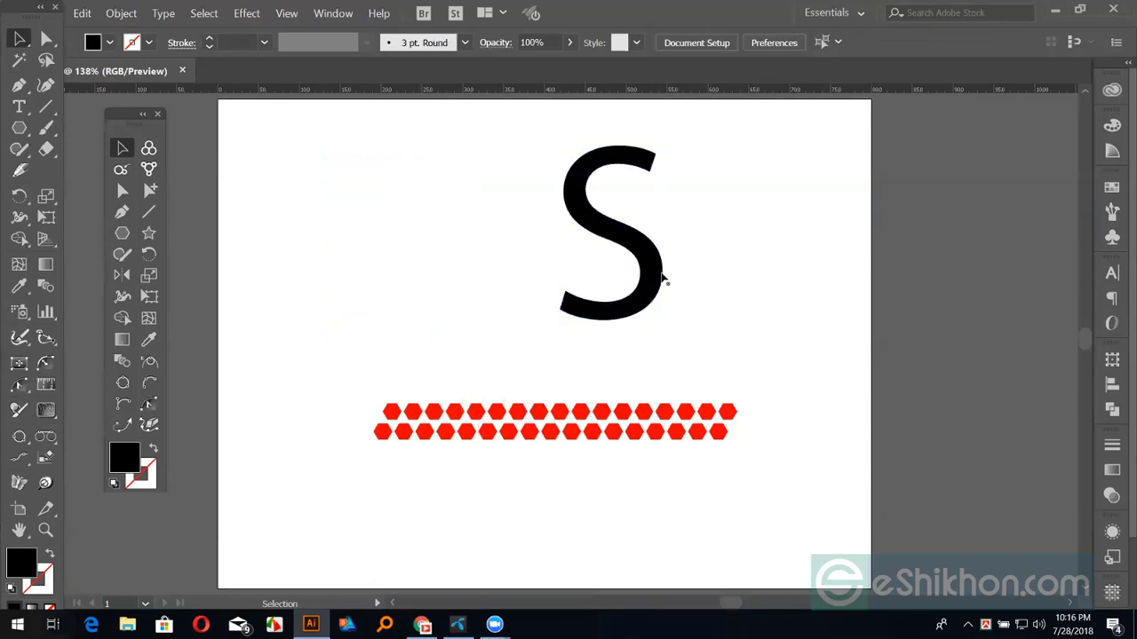
{"action": "key", "text": "ctrl+z"}
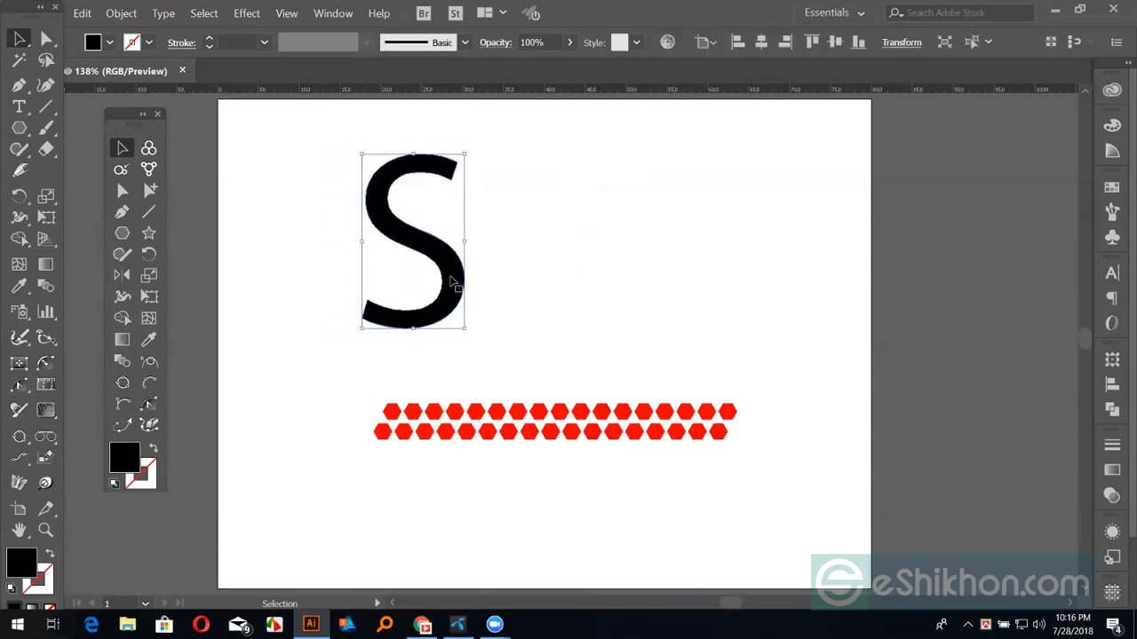
Swap the S's fill and stroke, and delete the short segments closing its two ends to leave two open curves.
{"action": "key", "text": "shift+x"}
{"action": "left_click", "coordinate": [566, 264]}
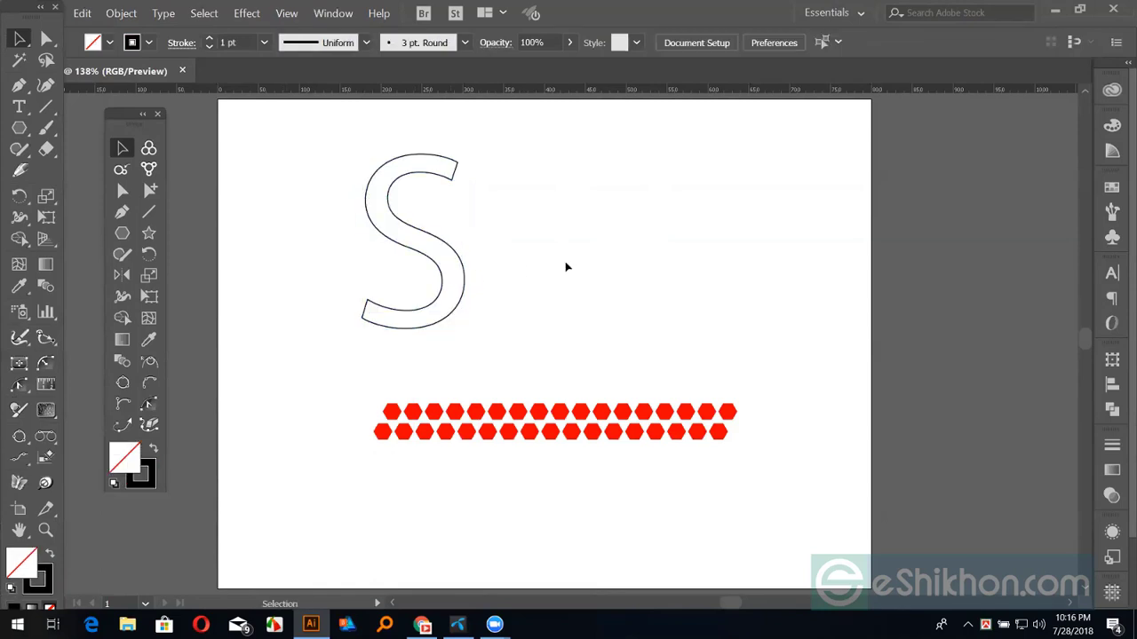
{"action": "key", "text": "a"}
{"action": "left_click", "coordinate": [366, 313]}
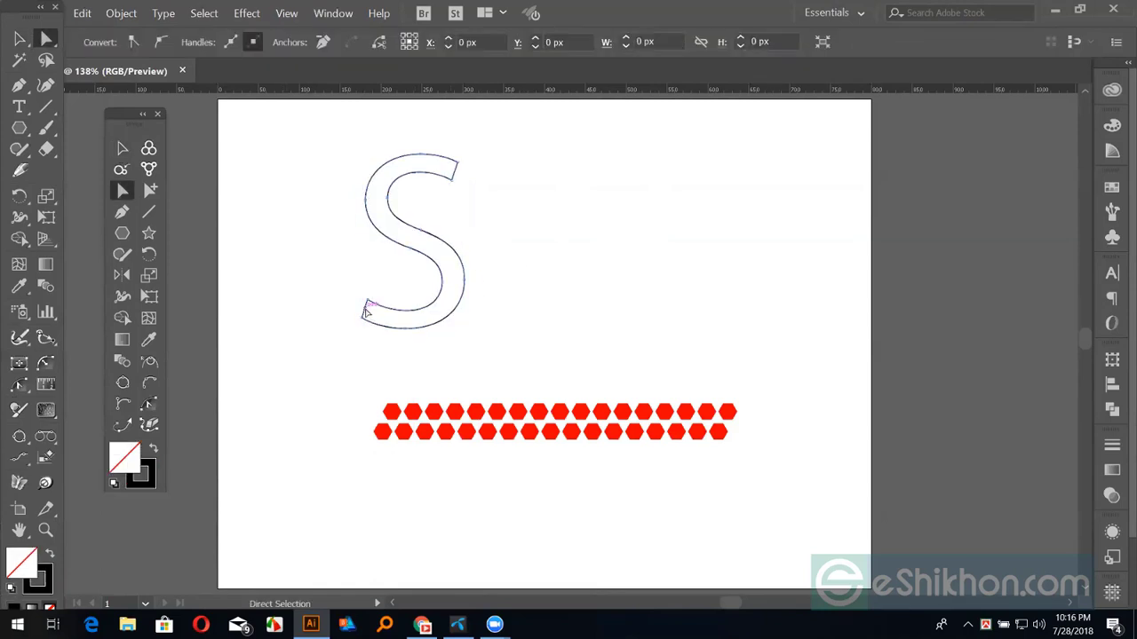
{"action": "left_click", "coordinate": [463, 186]}
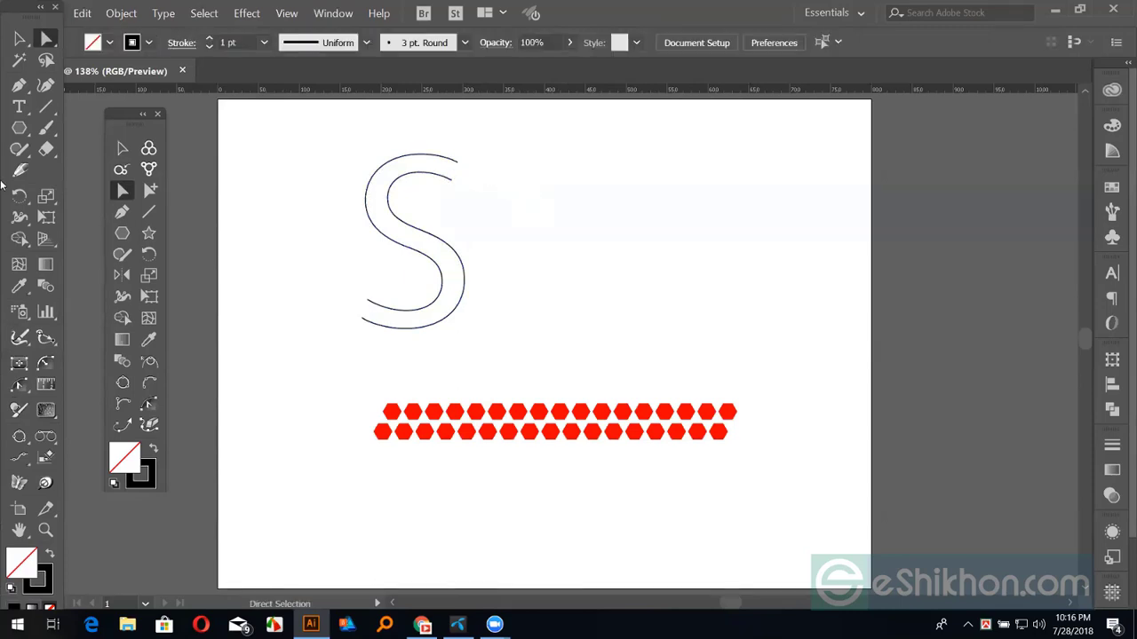
Blend the two open S curves with the Blend tool to produce a centre line between them.
{"action": "left_click", "coordinate": [20, 39]}
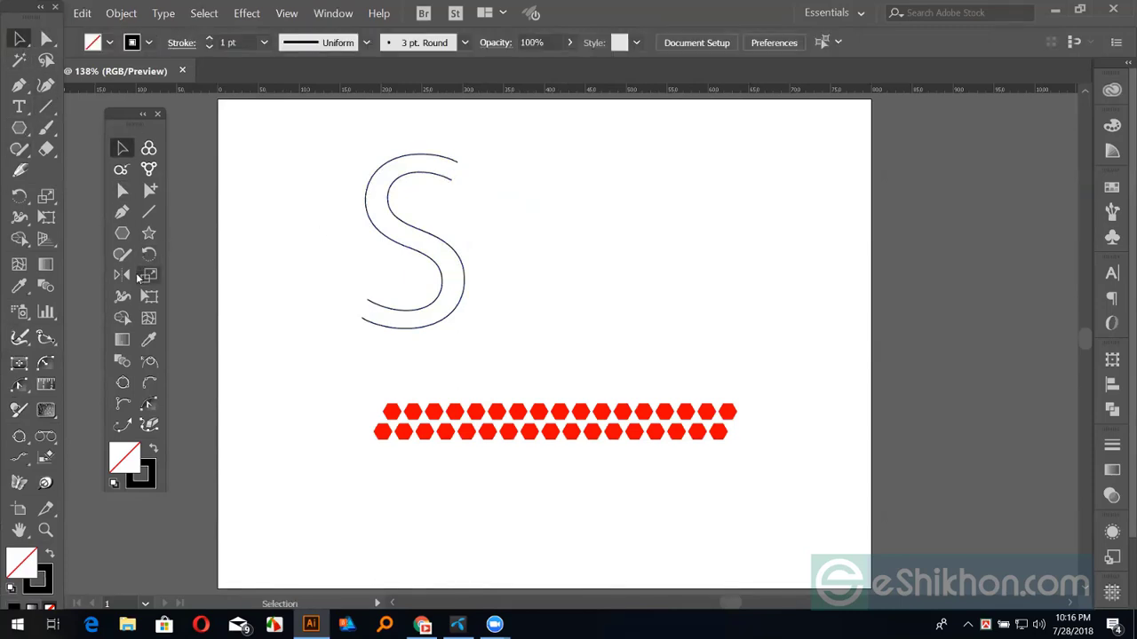
{"action": "left_click", "coordinate": [44, 284]}
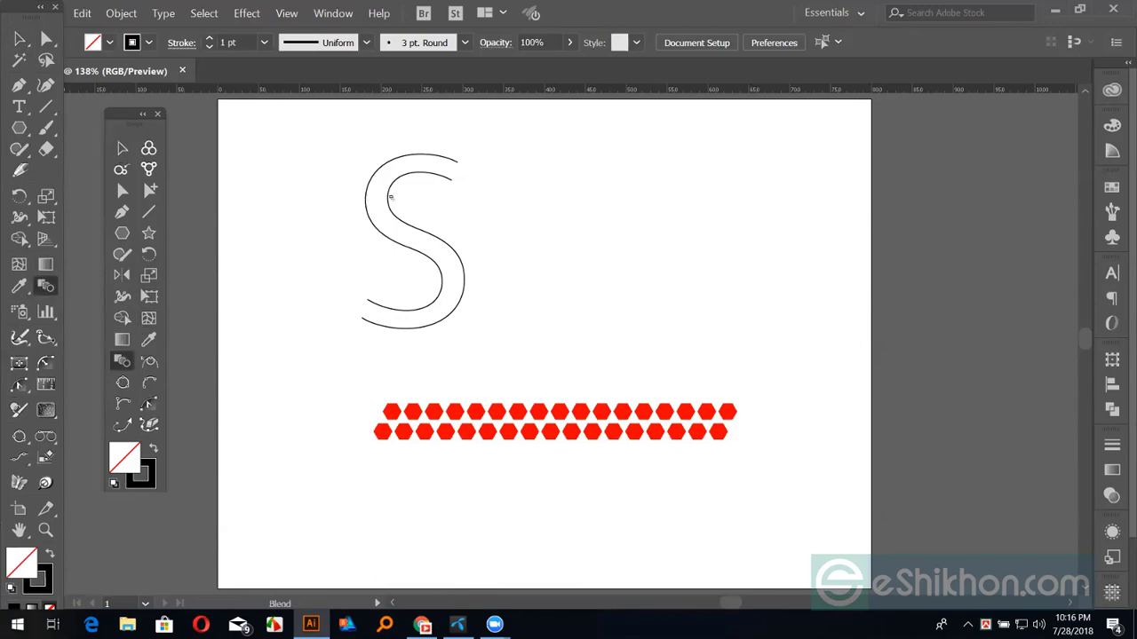
{"action": "left_click", "coordinate": [385, 186]}
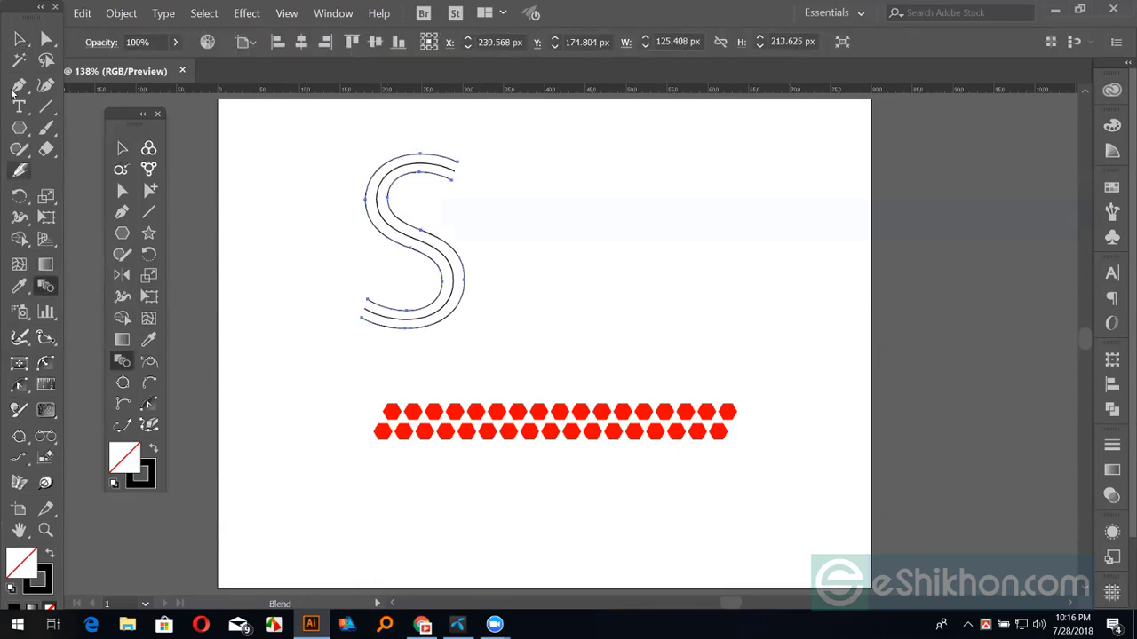
Expand and ungroup the S blend, and delete its two outer curves, keeping only the middle one.
{"action": "left_click", "coordinate": [20, 39]}
{"action": "left_click", "coordinate": [120, 13]}
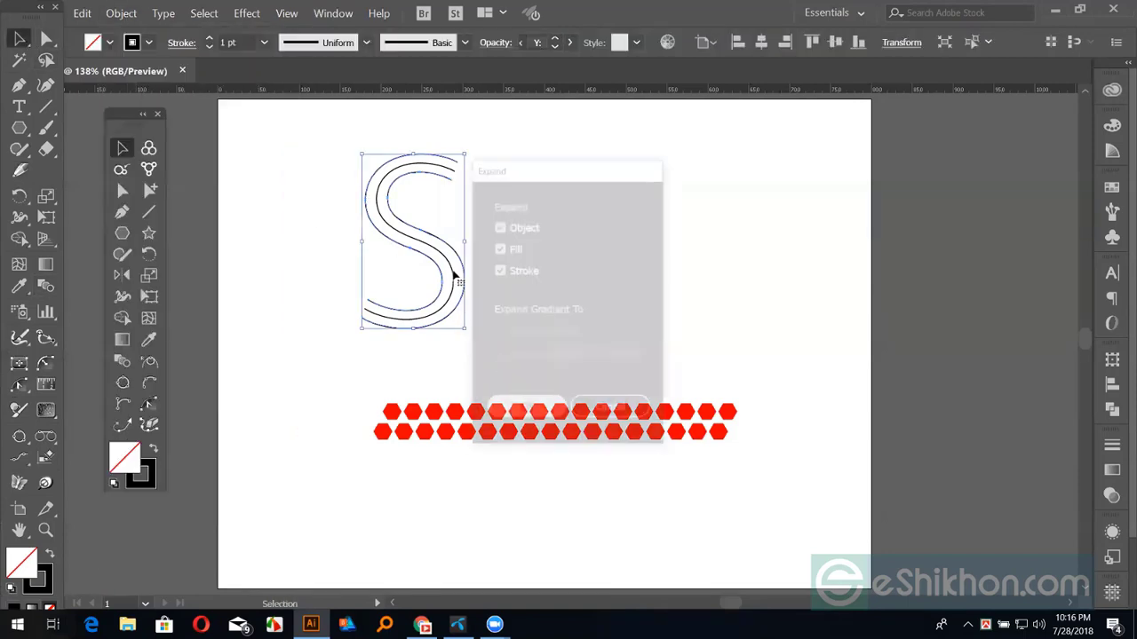
{"action": "key", "text": "Return"}
{"action": "right_click", "coordinate": [459, 268]}
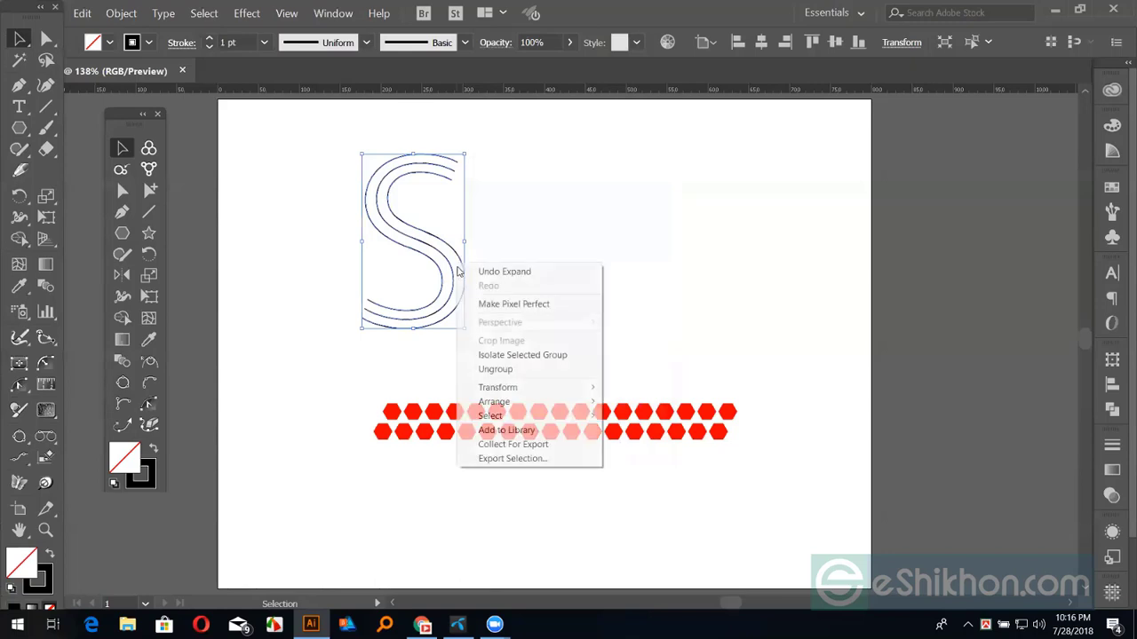
{"action": "left_click", "coordinate": [489, 369]}
{"action": "left_click", "coordinate": [553, 292]}
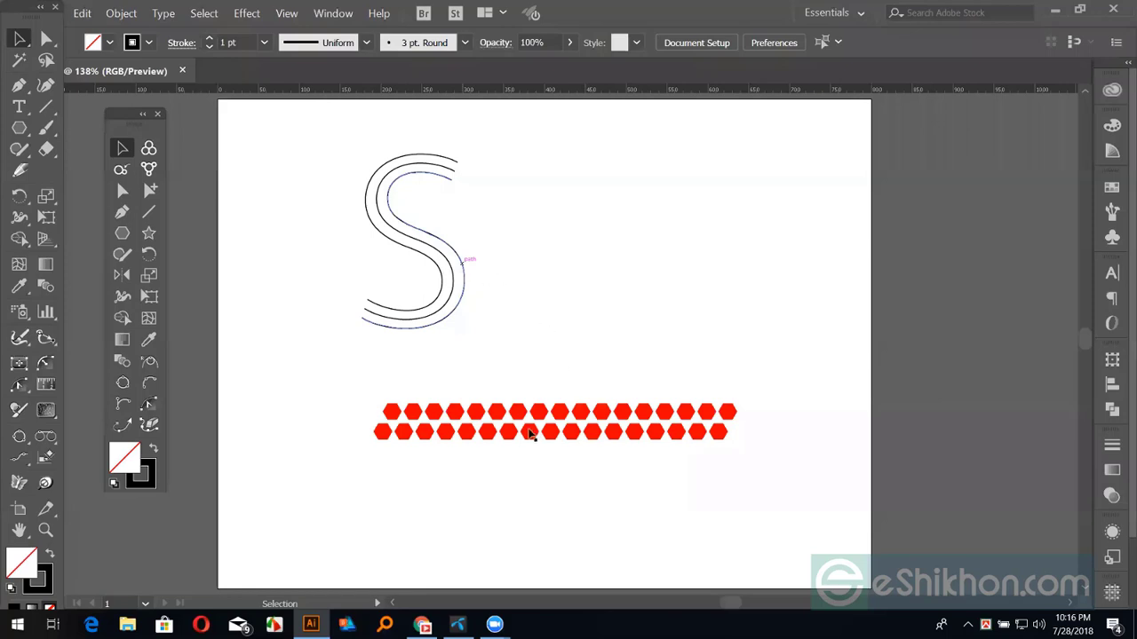
Create an art brush from the two rows of red hexagons, keeping the default brush options.
{"action": "left_click", "coordinate": [440, 408]}
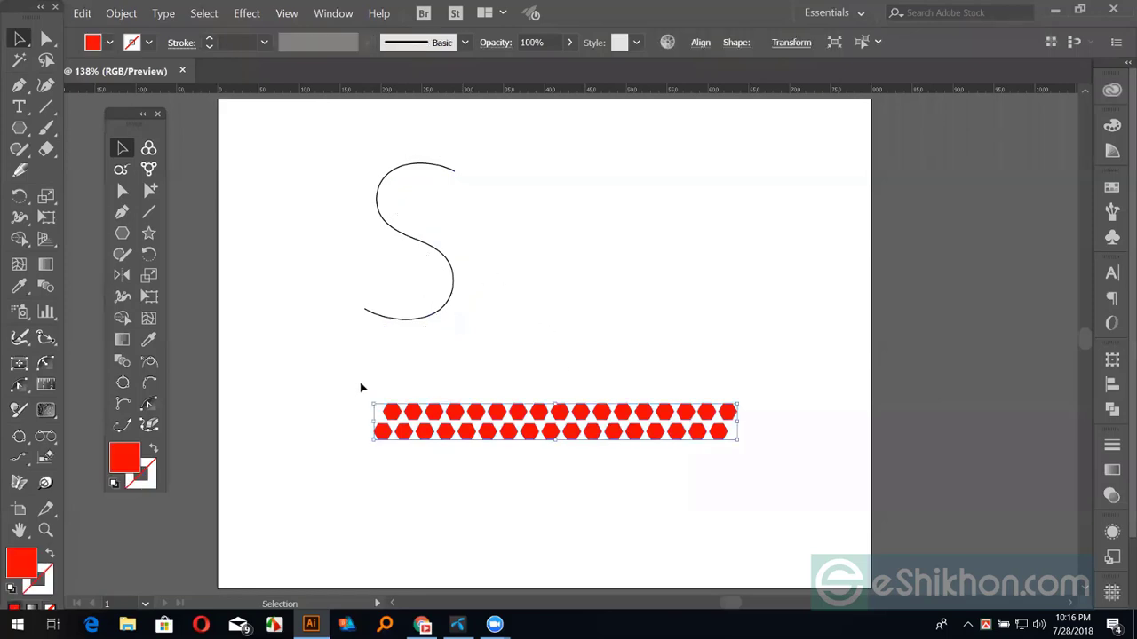
{"action": "left_click", "coordinate": [1112, 212]}
{"action": "left_click", "coordinate": [1041, 282]}
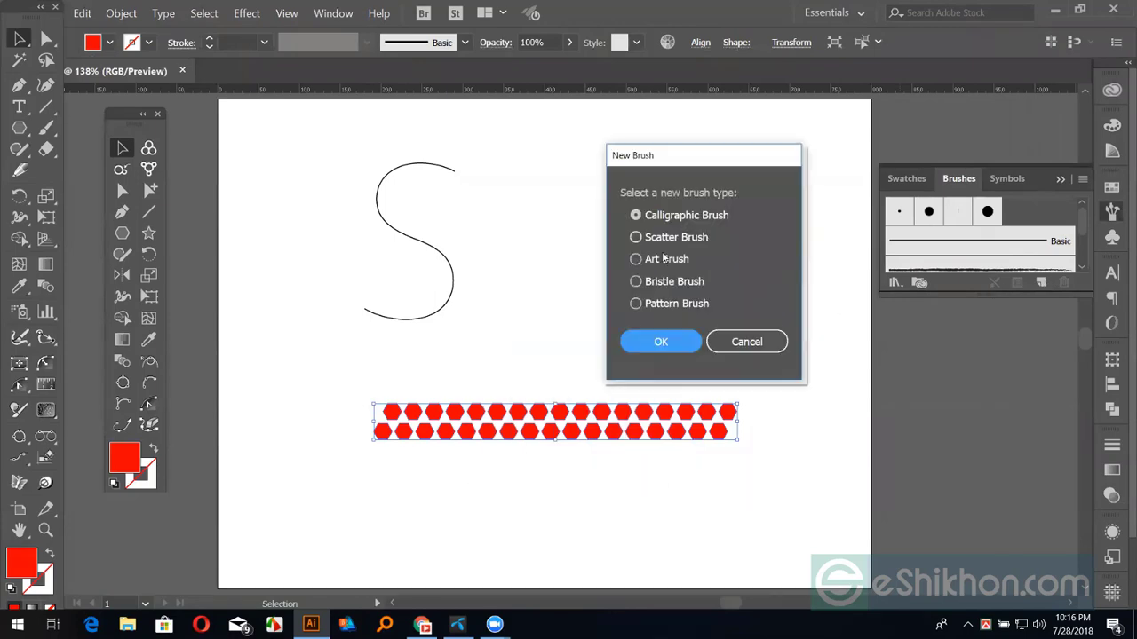
{"action": "left_click", "coordinate": [657, 260]}
{"action": "left_click", "coordinate": [660, 341]}
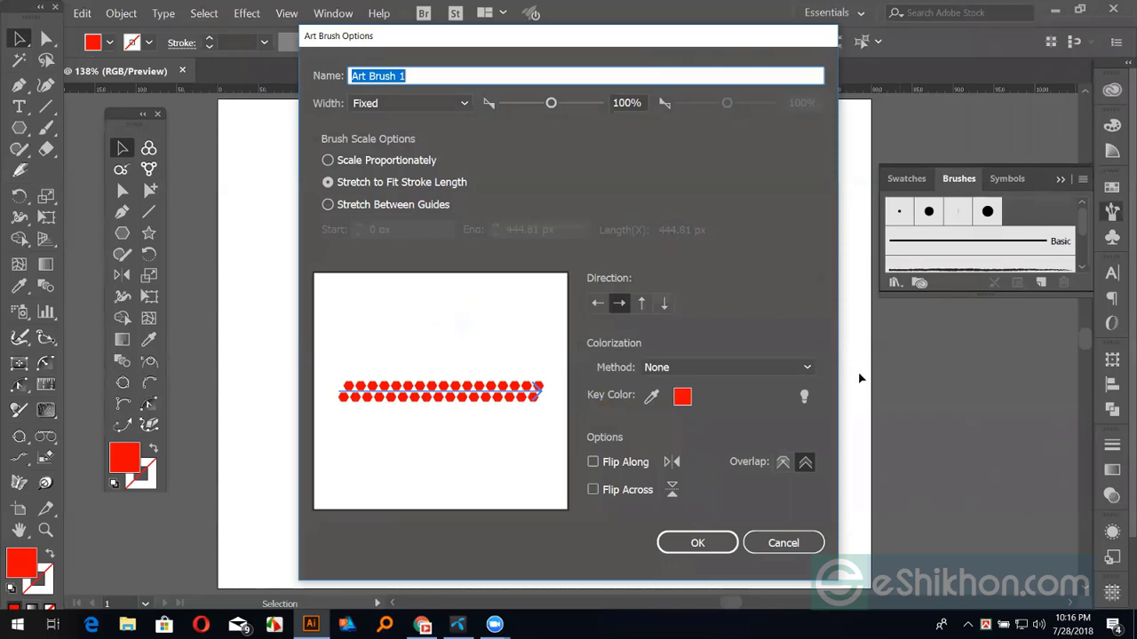
{"action": "key", "text": "Return"}
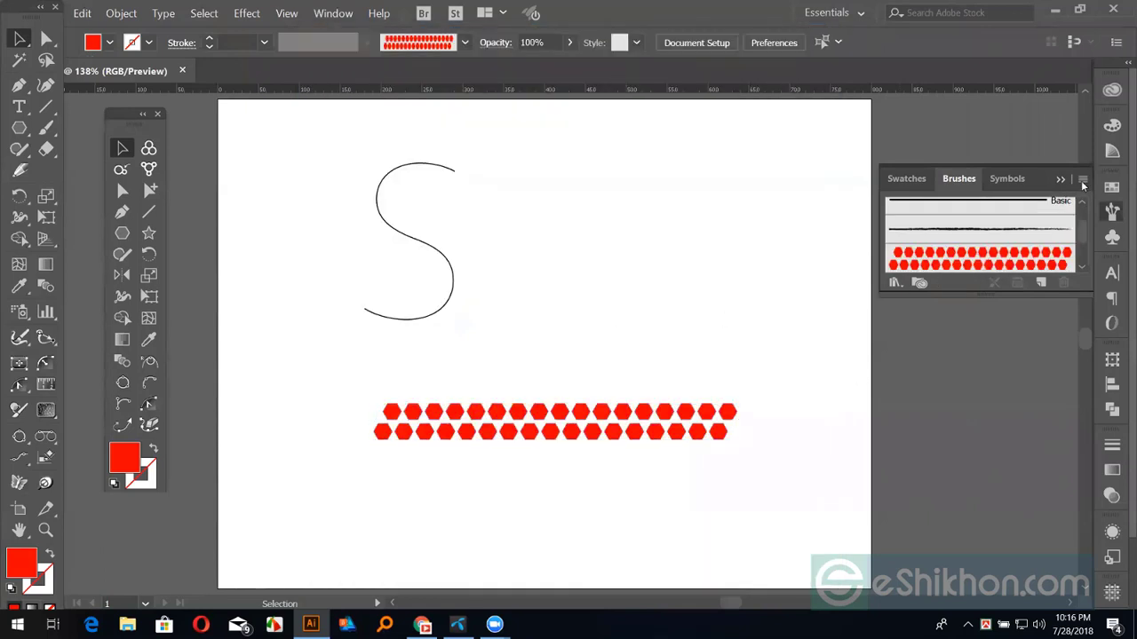
Save the brushes as a library file named Untitled-1.ai on the Desktop.
{"action": "left_click", "coordinate": [1083, 180]}
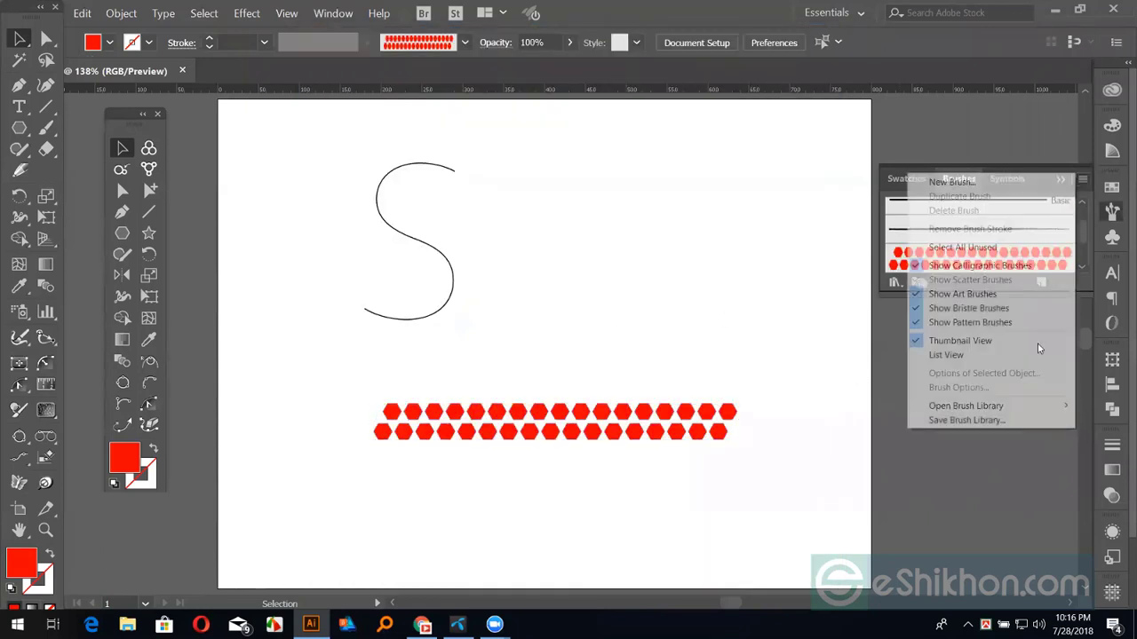
{"action": "left_click", "coordinate": [998, 420]}
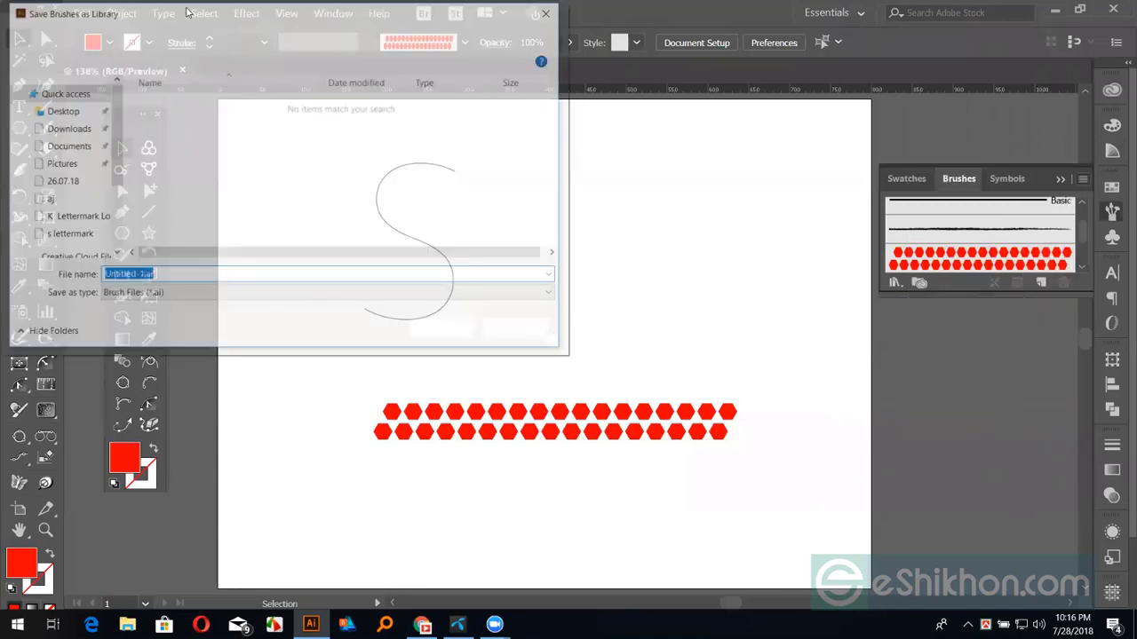
{"action": "left_click", "coordinate": [534, 329]}
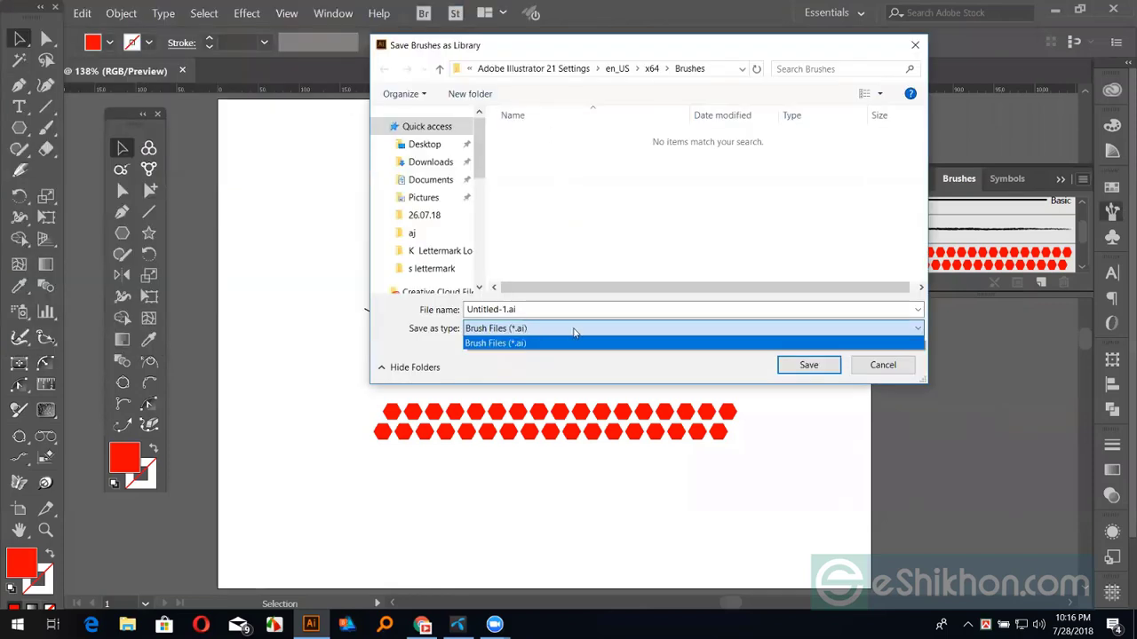
{"action": "left_click", "coordinate": [551, 339]}
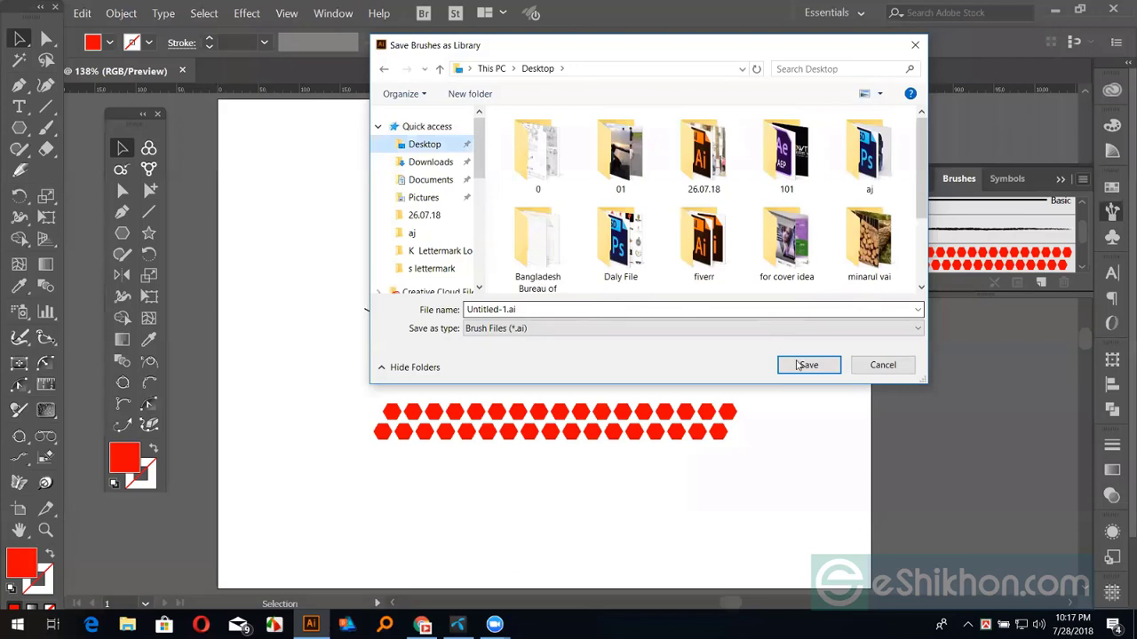
{"action": "left_click", "coordinate": [802, 364]}
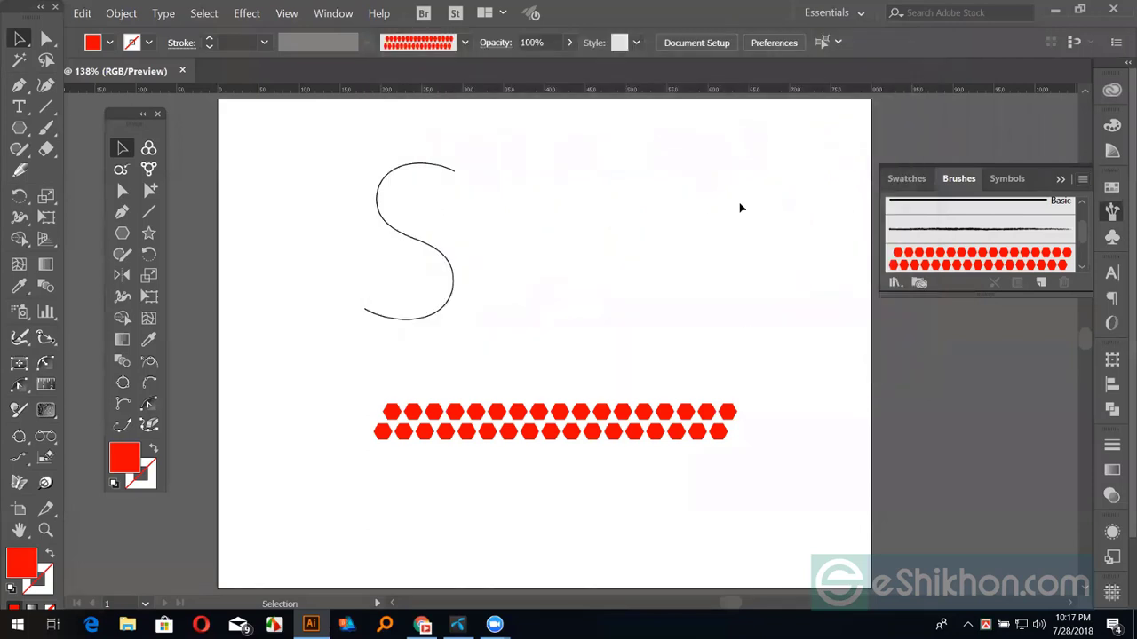
Apply the hexagon art brush to the S curve's stroke.
{"action": "left_click", "coordinate": [450, 305]}
{"action": "left_click", "coordinate": [959, 259]}
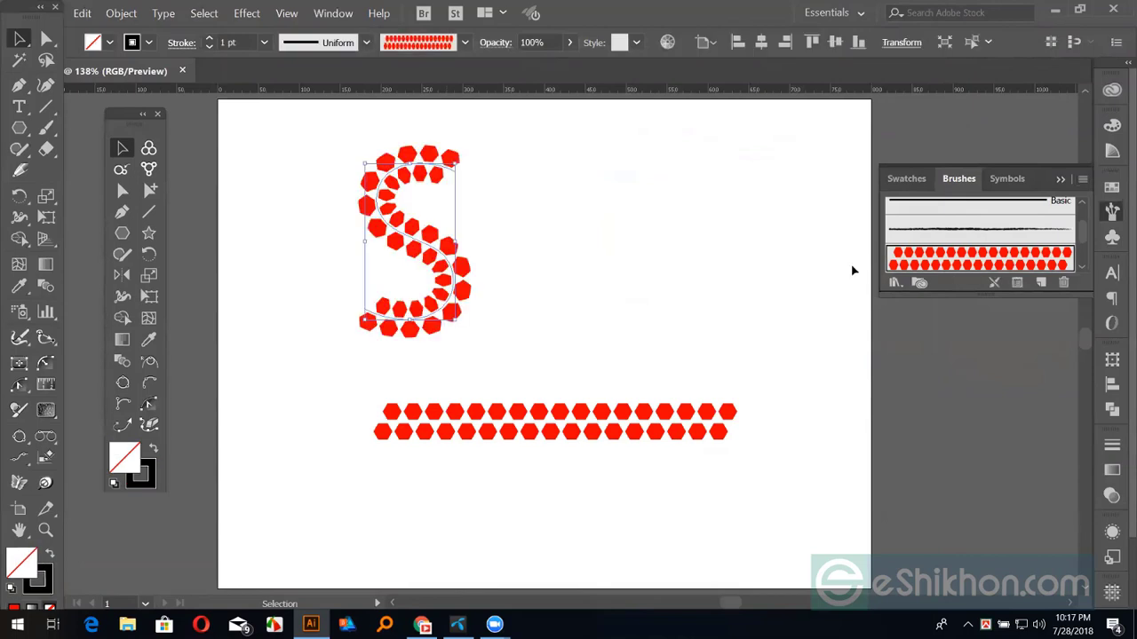
{"action": "left_click", "coordinate": [602, 256]}
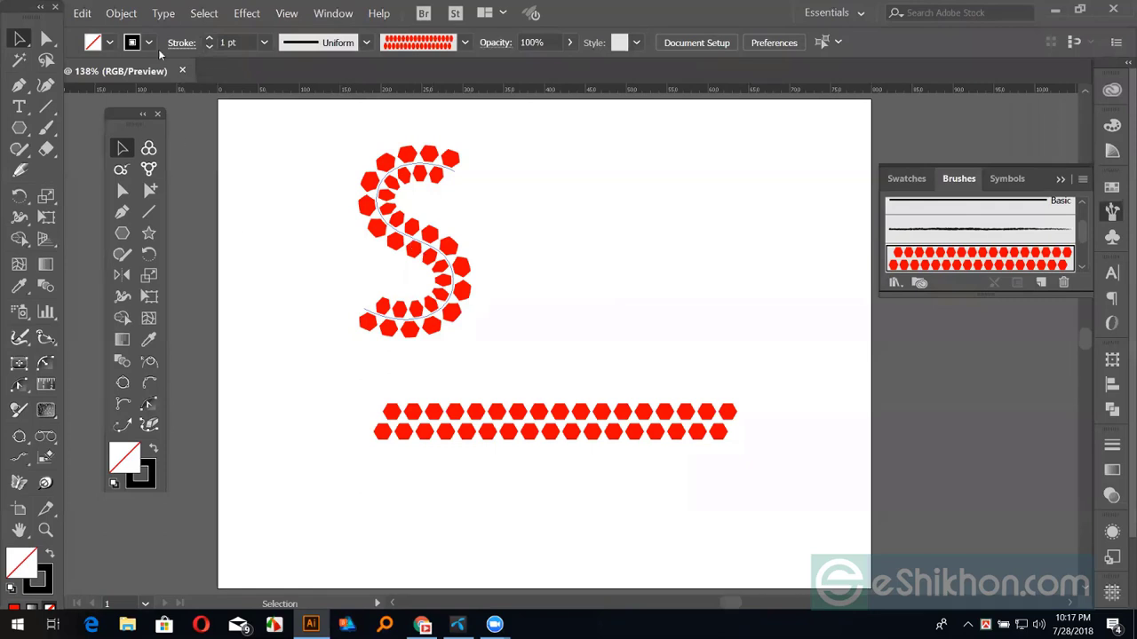
Give the S curve's stroke the width profile that is thick in the middle and tapers at both ends.
{"action": "key", "text": "ctrl+z"}
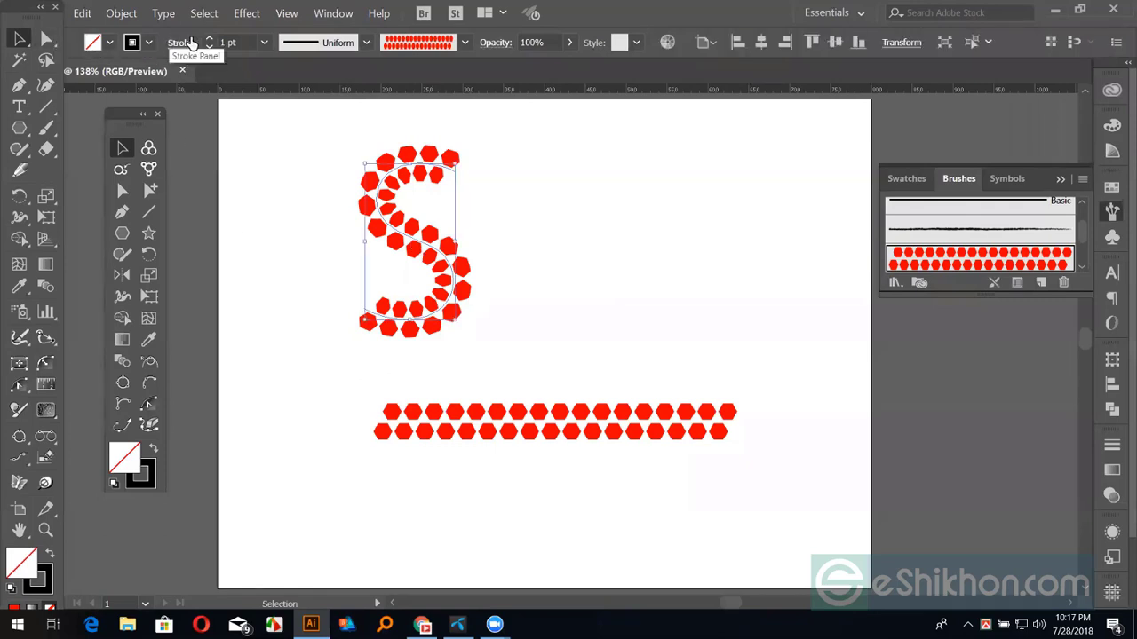
{"action": "left_click", "coordinate": [302, 46]}
{"action": "left_click", "coordinate": [303, 99]}
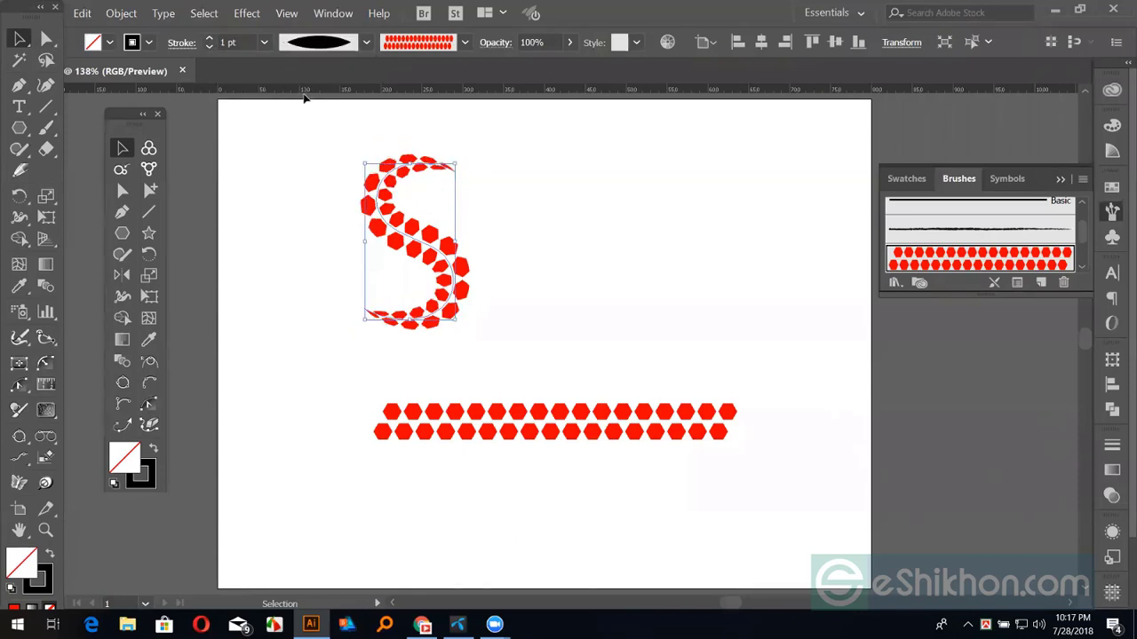
Move the hexagon S towards the right half of the artboard and delete the original hexagon rows.
{"action": "left_click", "coordinate": [561, 219]}
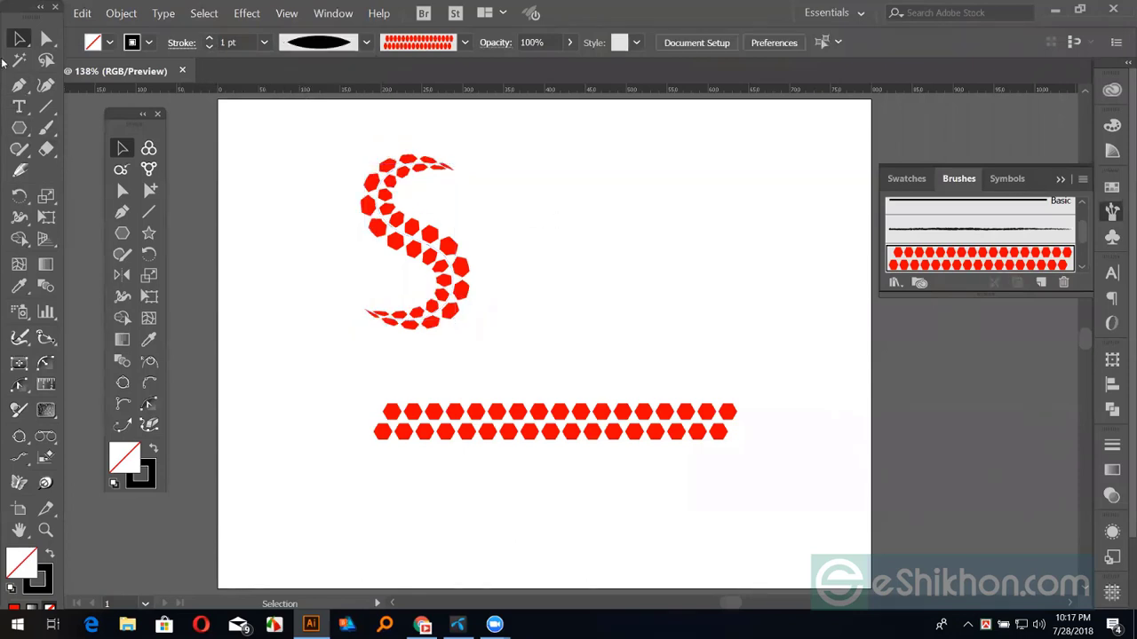
{"action": "left_click_drag", "start_coordinate": [407, 227], "coordinate": [832, 536]}
{"action": "key", "text": "Delete"}
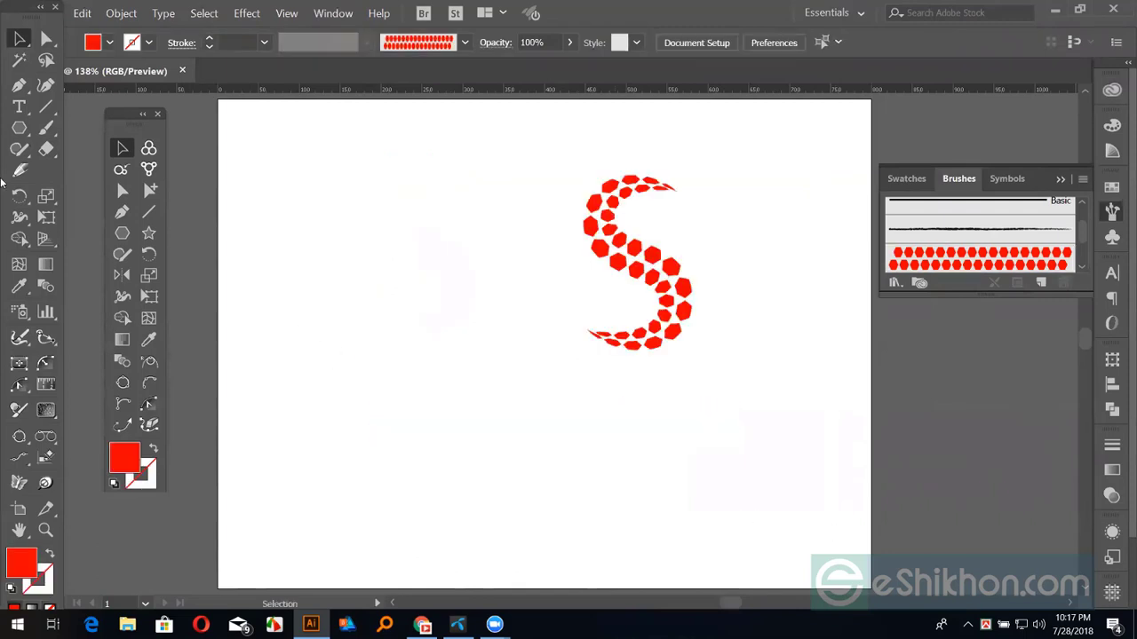
Shift the full toolbar down clear of the menu bar and create a new document with the default settings.
{"action": "left_click_drag", "start_coordinate": [16, 11], "coordinate": [16, 37]}
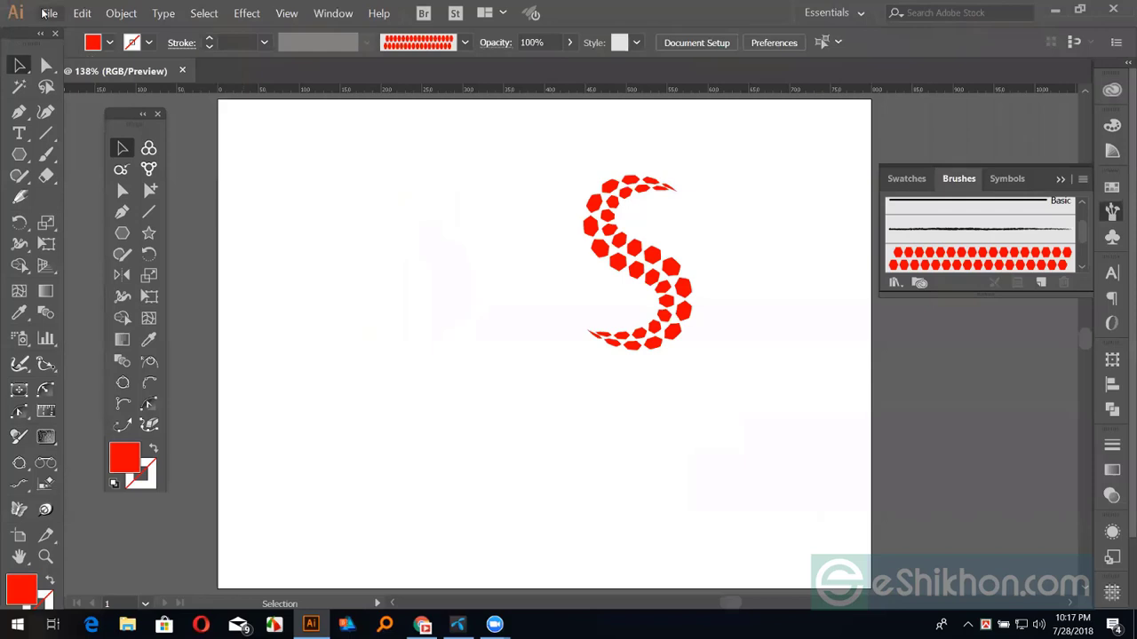
{"action": "left_click", "coordinate": [49, 13]}
{"action": "left_click", "coordinate": [69, 31]}
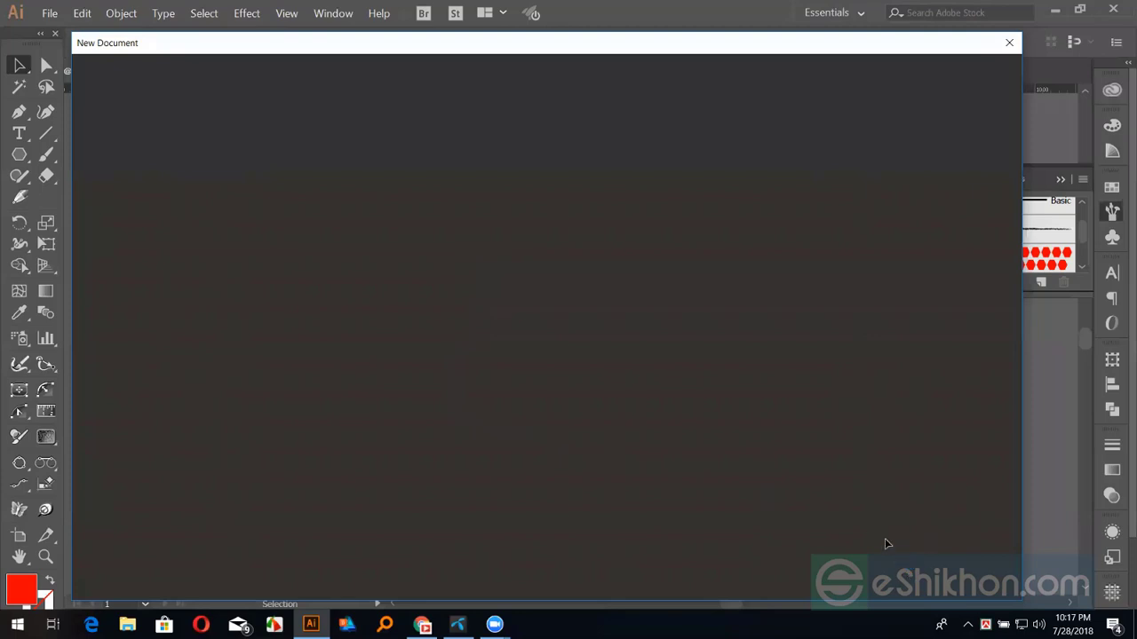
{"action": "key", "text": "Return"}
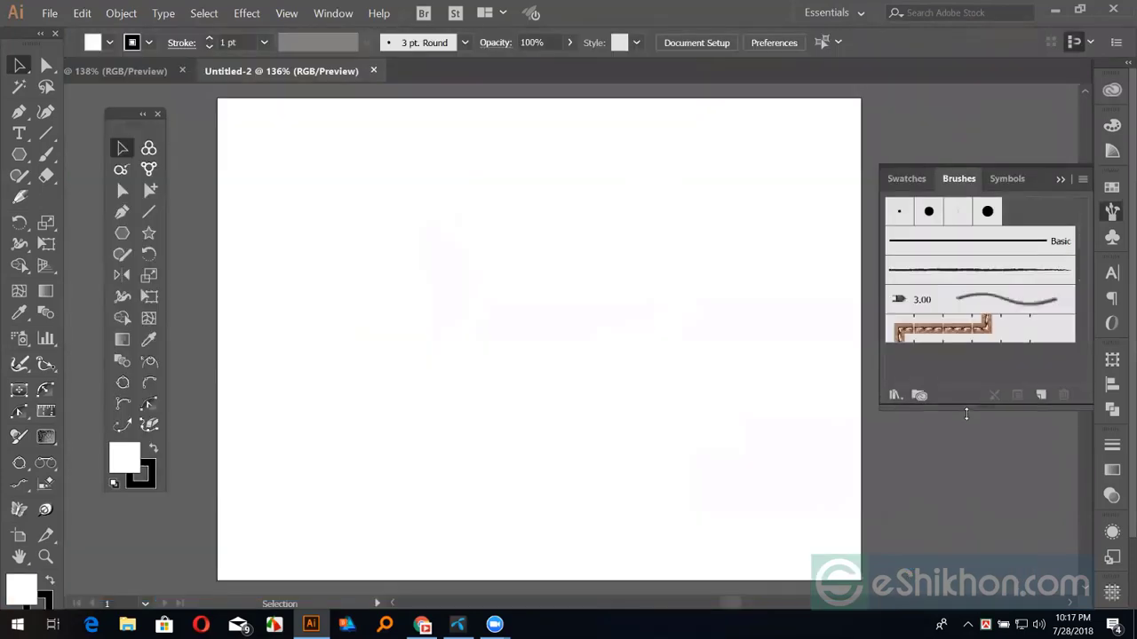
Compare the brushes available in the hexagon S document with those in the new document and check the brush options.
{"action": "key", "text": "ctrl+Tab"}
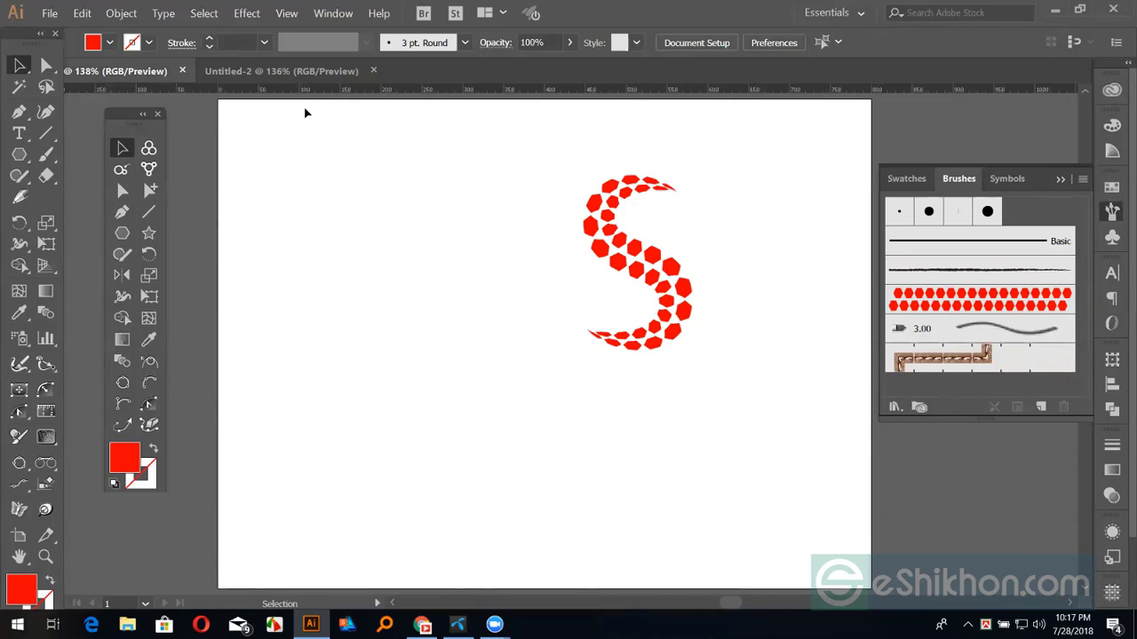
{"action": "left_click", "coordinate": [355, 73]}
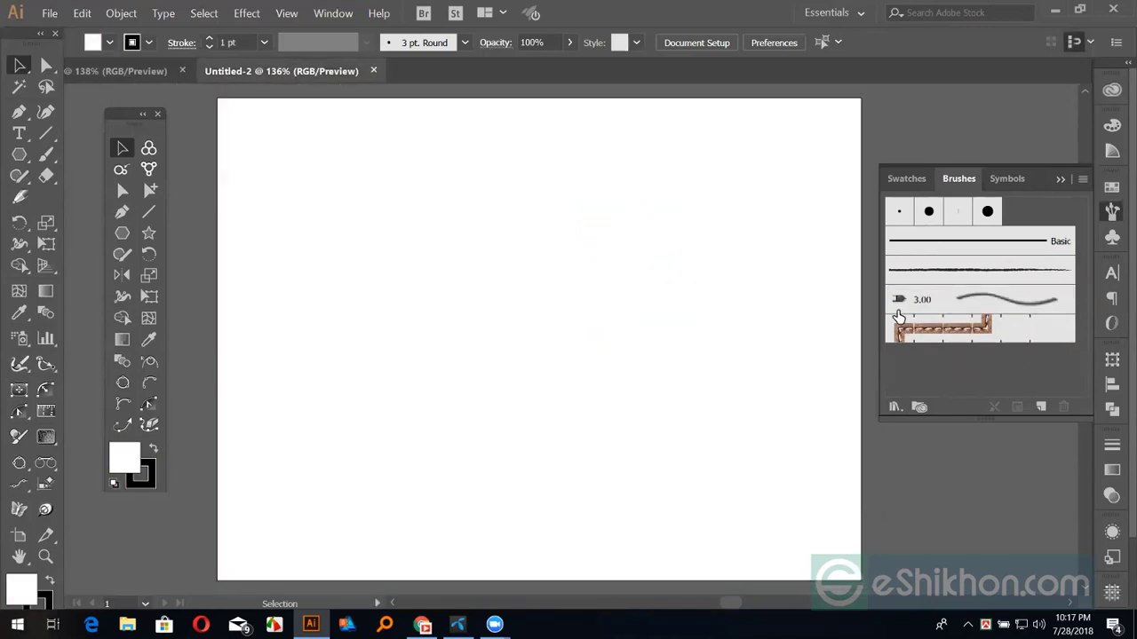
{"action": "left_click", "coordinate": [1080, 179]}
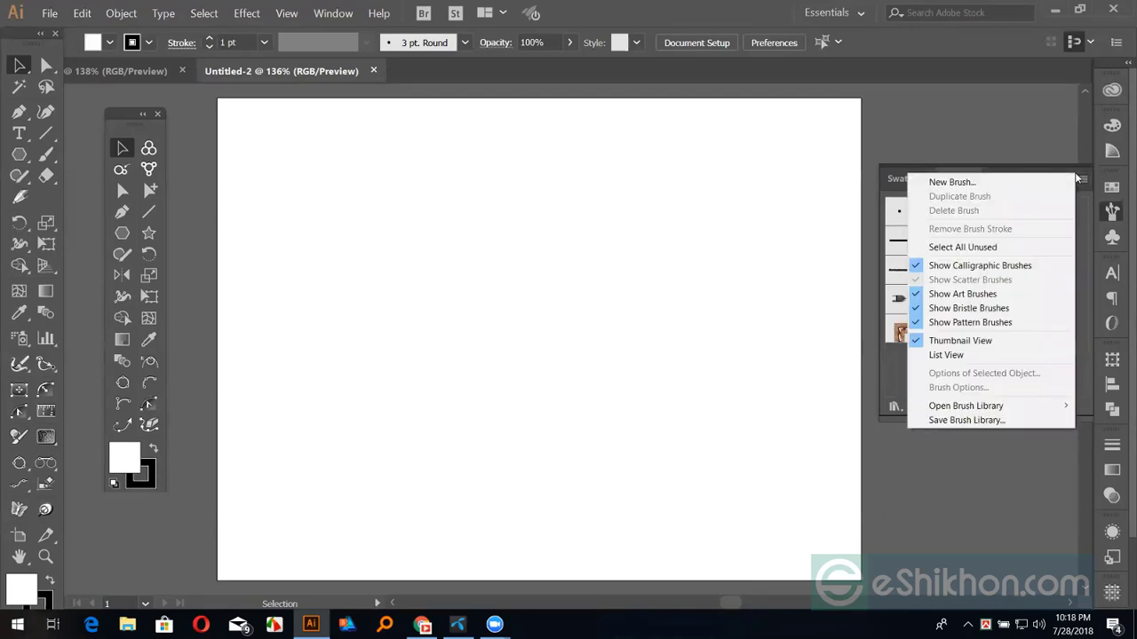
{"action": "left_click", "coordinate": [1082, 180]}
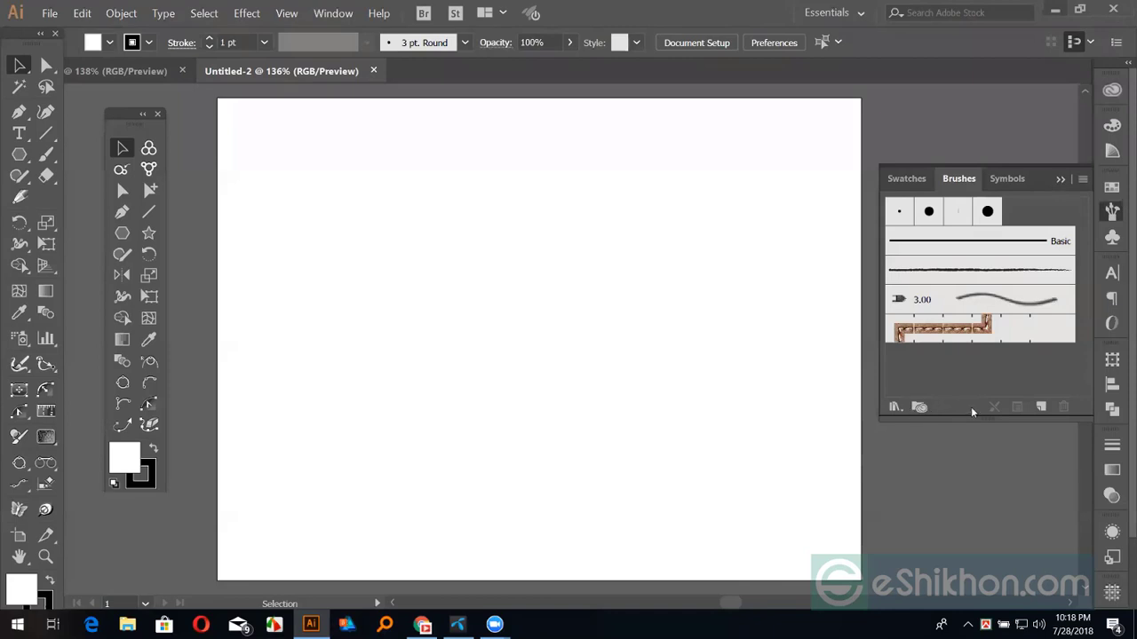
Open the AI_Hair_Brush library, enlarge its panel, and browse the artistic, border, decorative, image and vector pack brush libraries.
{"action": "left_click", "coordinate": [895, 407]}
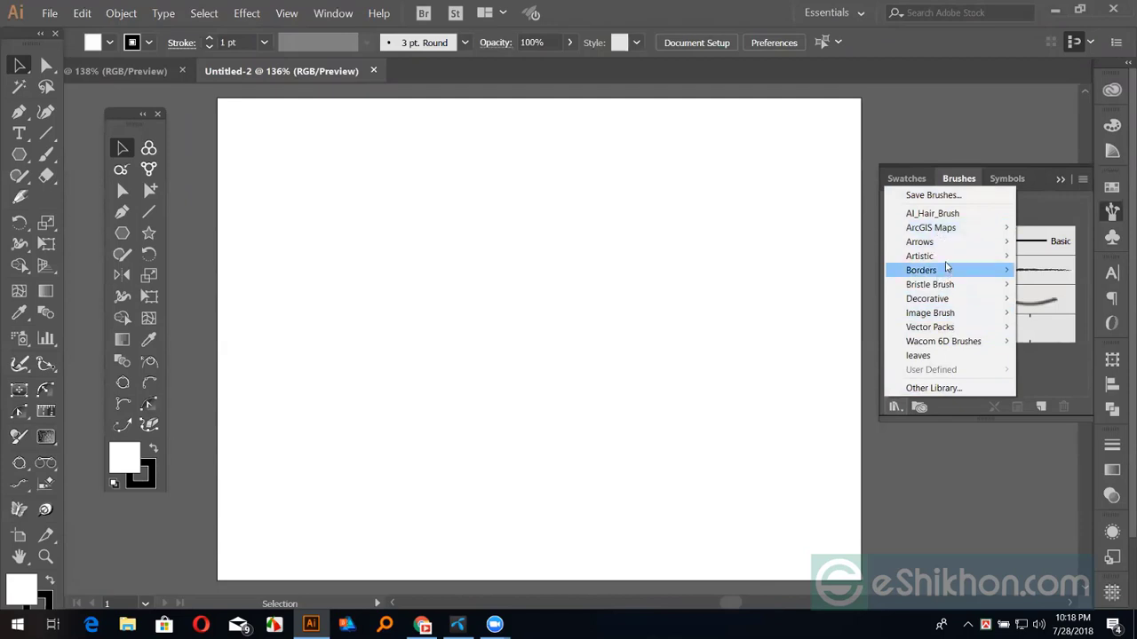
{"action": "mouse_move", "coordinate": [922, 256]}
{"action": "left_click", "coordinate": [781, 255]}
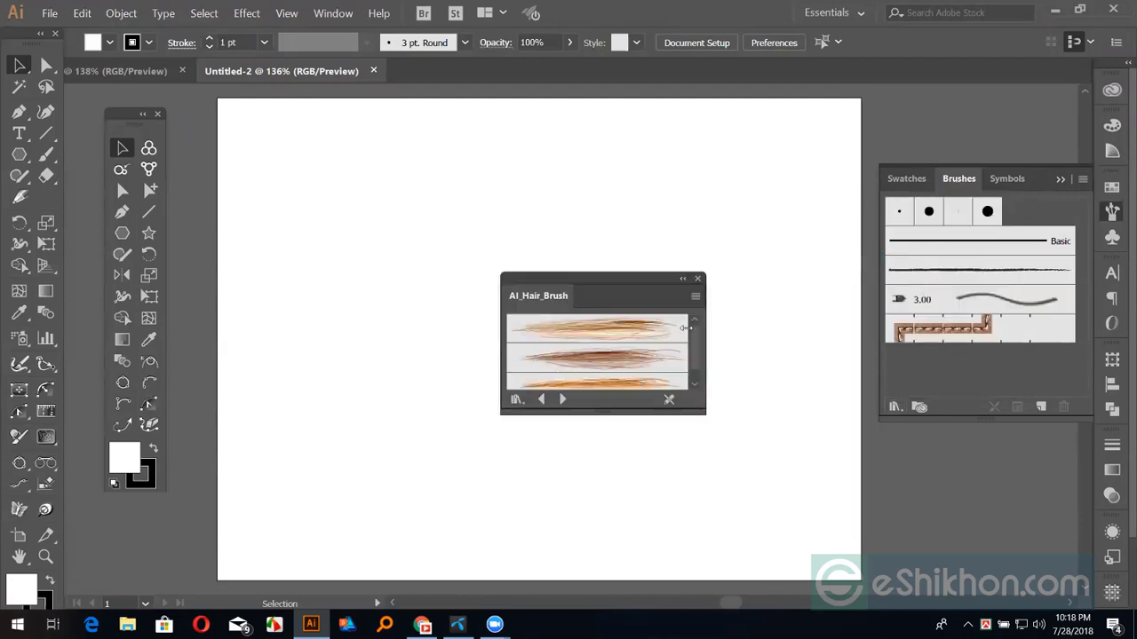
{"action": "left_click", "coordinate": [563, 400]}
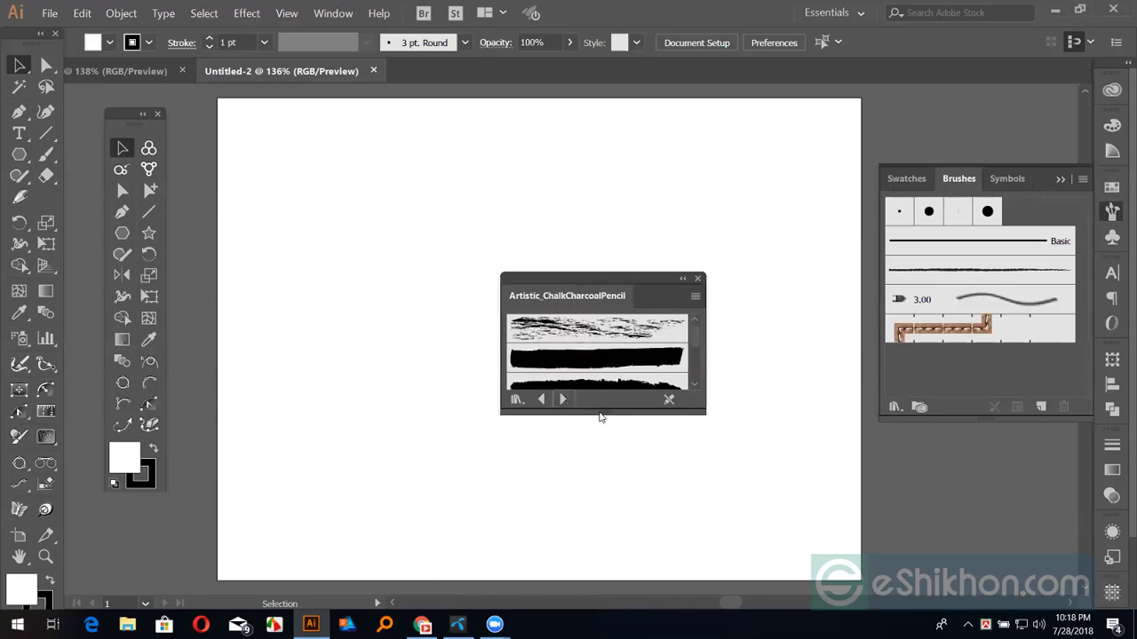
{"action": "left_click_drag", "start_coordinate": [599, 413], "coordinate": [598, 533]}
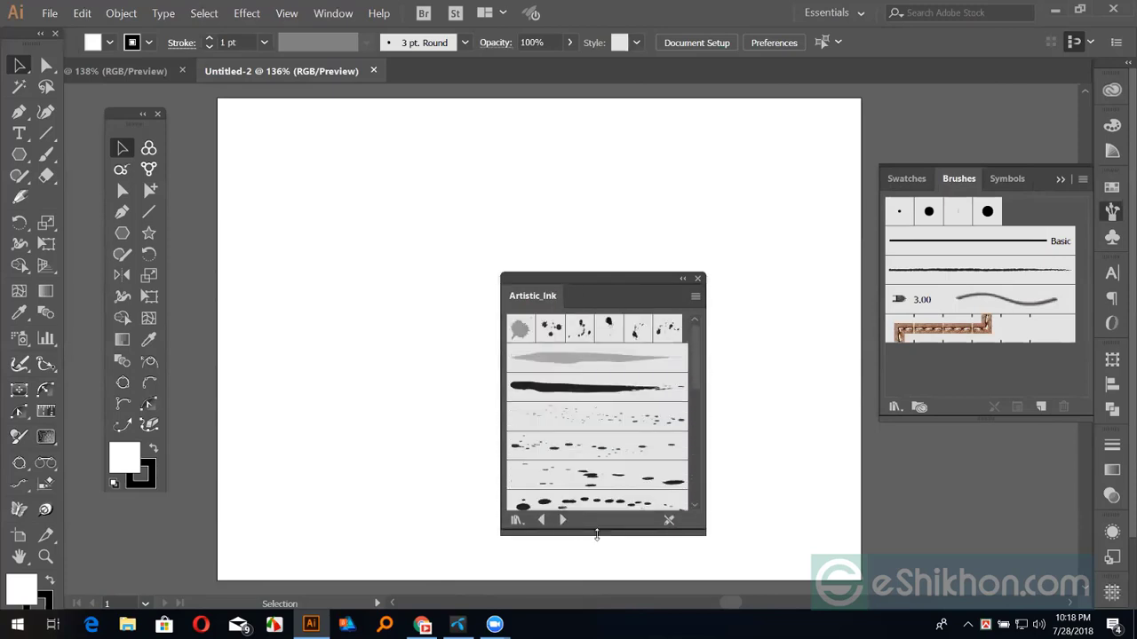
{"action": "left_click", "coordinate": [562, 521]}
{"action": "left_click", "coordinate": [562, 520]}
{"action": "left_click", "coordinate": [562, 520]}
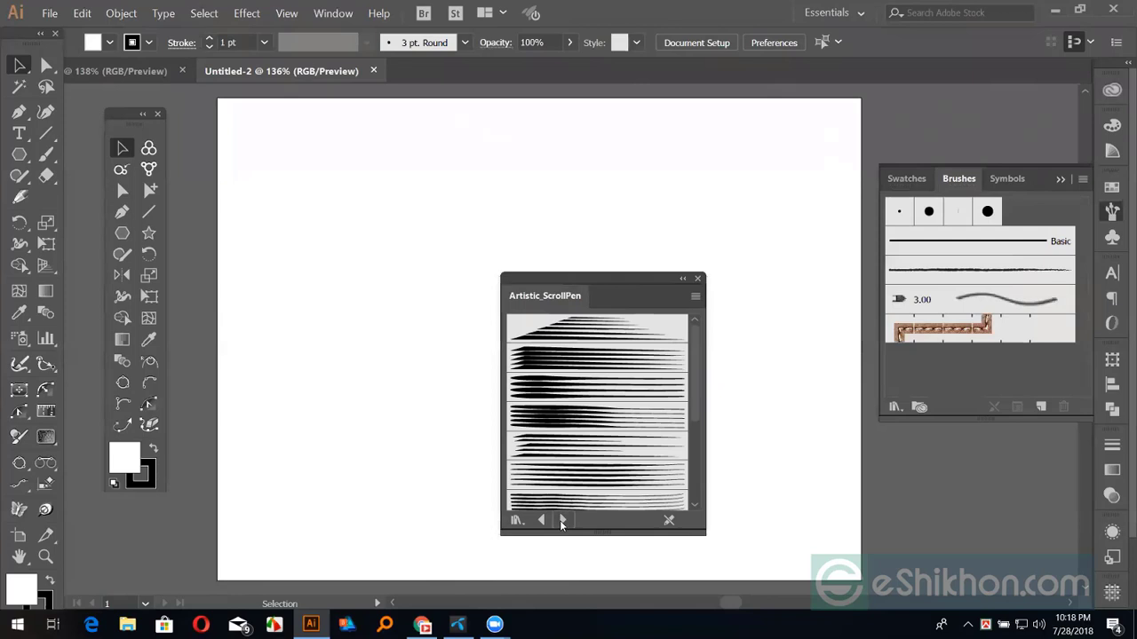
{"action": "left_click", "coordinate": [562, 520]}
{"action": "left_click", "coordinate": [562, 521]}
{"action": "left_click", "coordinate": [562, 521]}
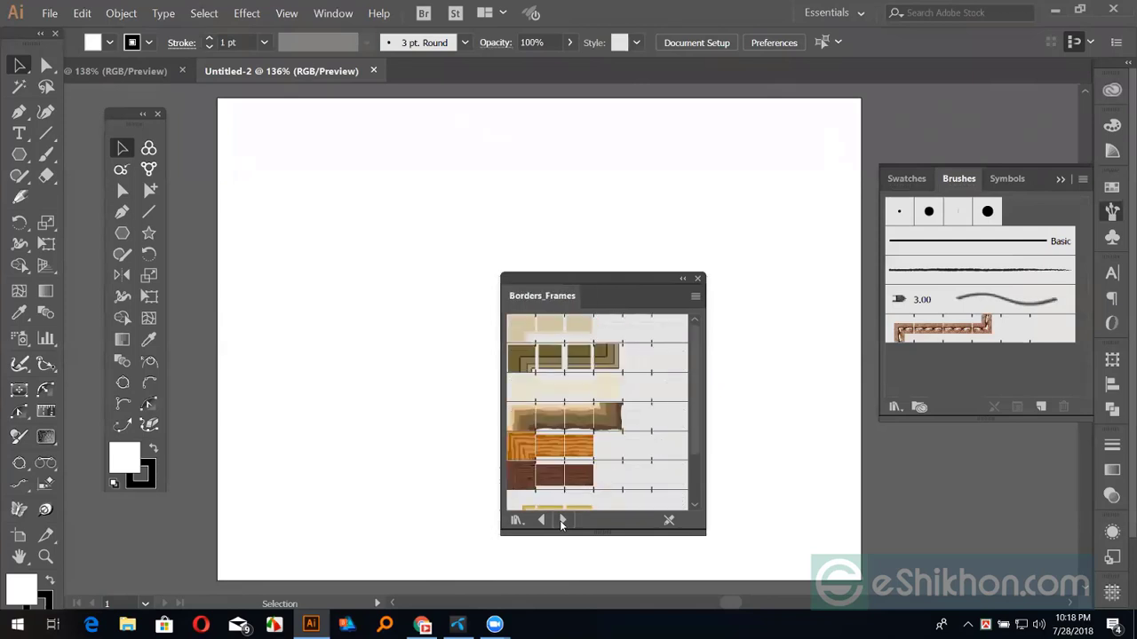
{"action": "left_click", "coordinate": [562, 521]}
{"action": "left_click", "coordinate": [562, 521]}
{"action": "left_click", "coordinate": [562, 520]}
{"action": "left_click", "coordinate": [562, 520]}
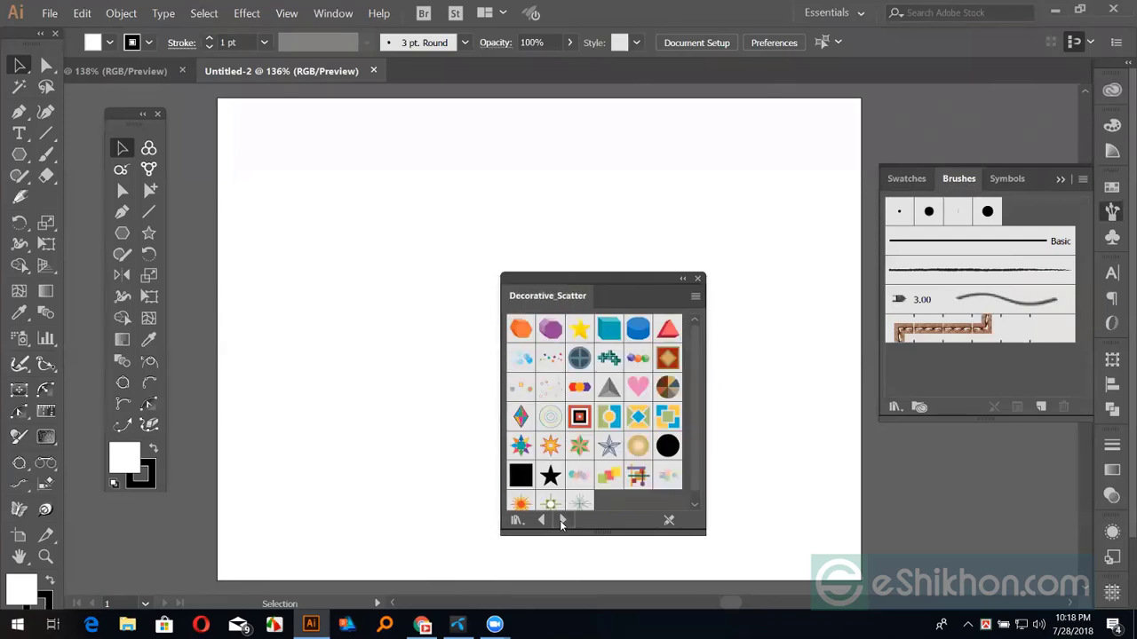
{"action": "left_click", "coordinate": [562, 520]}
{"action": "left_click", "coordinate": [562, 520]}
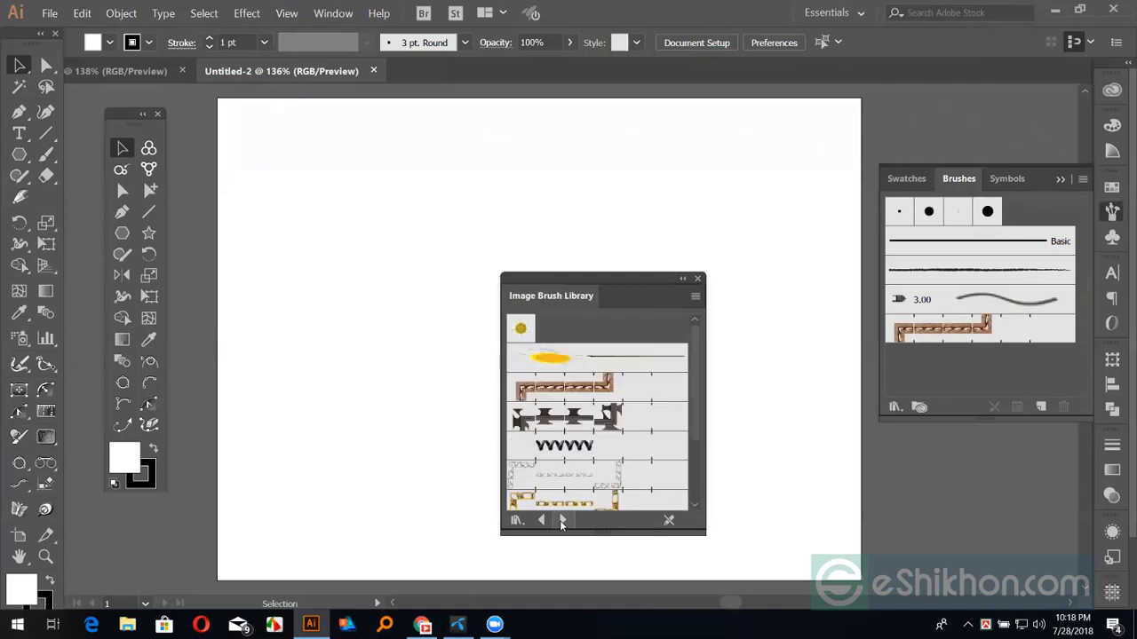
{"action": "left_click", "coordinate": [543, 521]}
{"action": "left_click", "coordinate": [542, 522]}
{"action": "left_click", "coordinate": [542, 521]}
Load Untitled-1.ai from the Desktop as a brush library and move the library panel towards the artboard's right edge.
{"action": "left_click", "coordinate": [894, 407]}
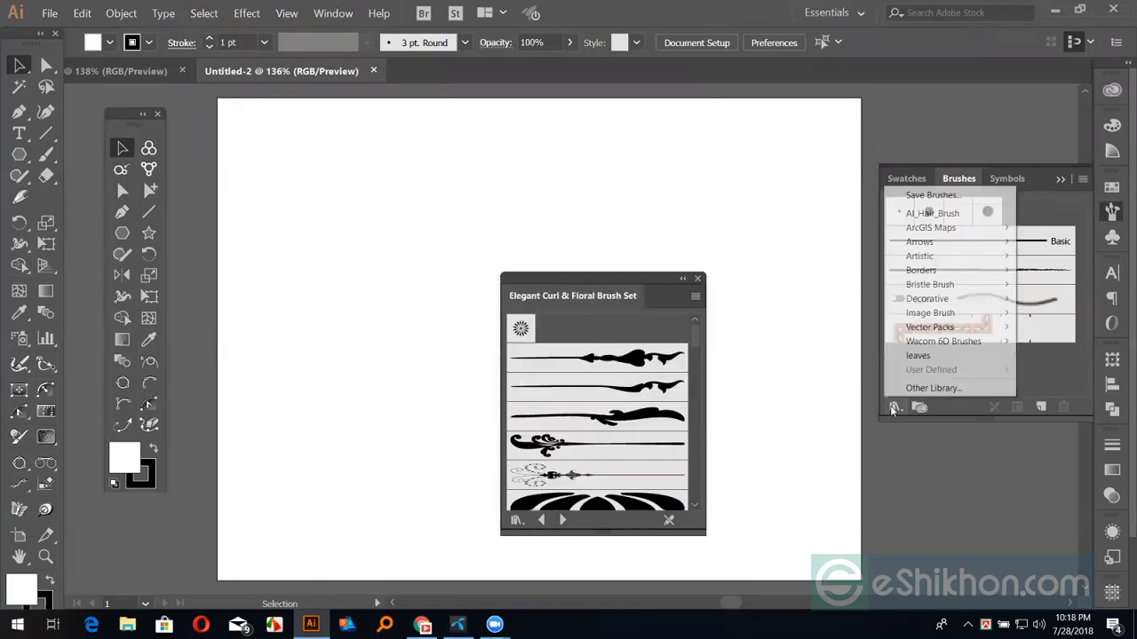
{"action": "left_click", "coordinate": [932, 388]}
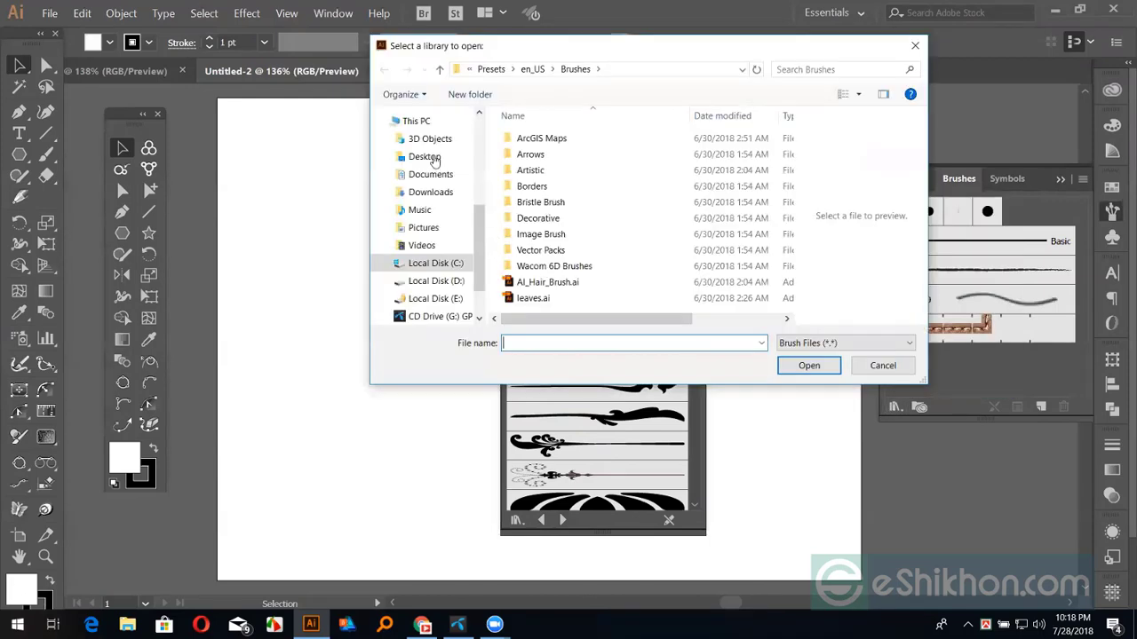
{"action": "left_click", "coordinate": [434, 156]}
{"action": "scroll", "coordinate": [679, 239], "scroll_direction": "down", "scroll_amount": 1}
{"action": "scroll", "coordinate": [678, 240], "scroll_direction": "down", "scroll_amount": 3}
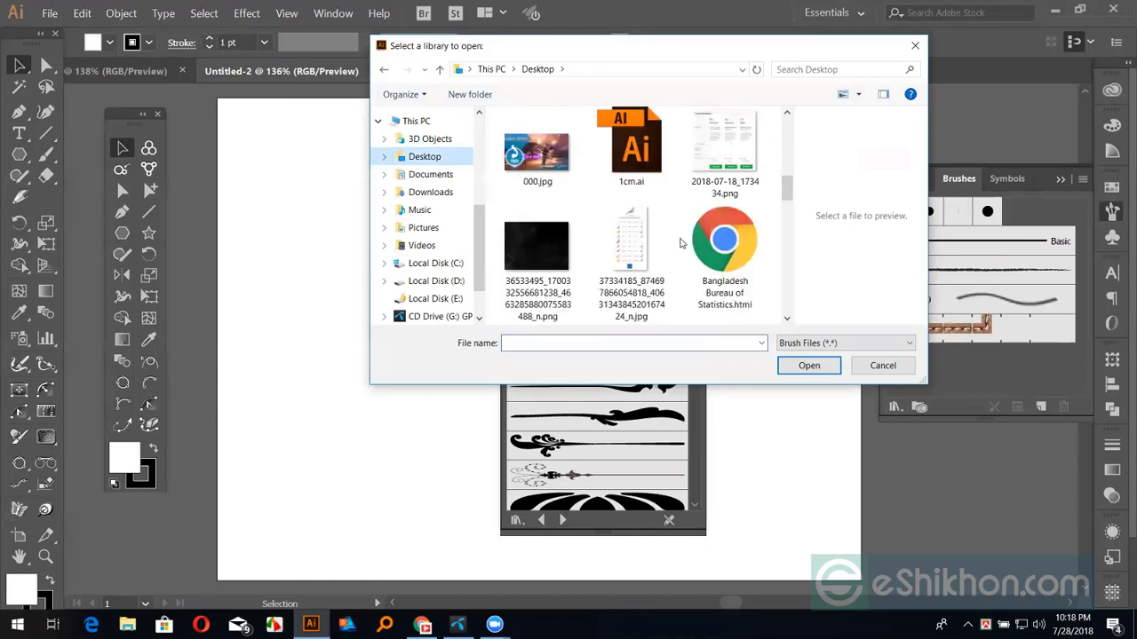
{"action": "scroll", "coordinate": [639, 255], "scroll_direction": "down", "scroll_amount": 3}
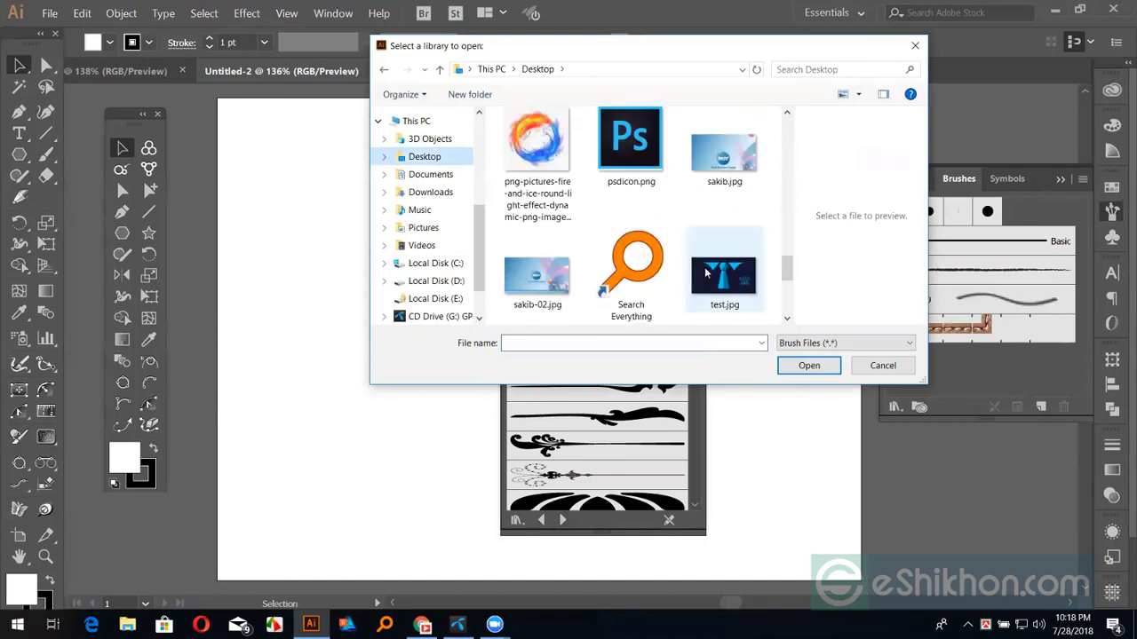
{"action": "left_click", "coordinate": [544, 274]}
{"action": "scroll", "coordinate": [639, 257], "scroll_direction": "down", "scroll_amount": 2}
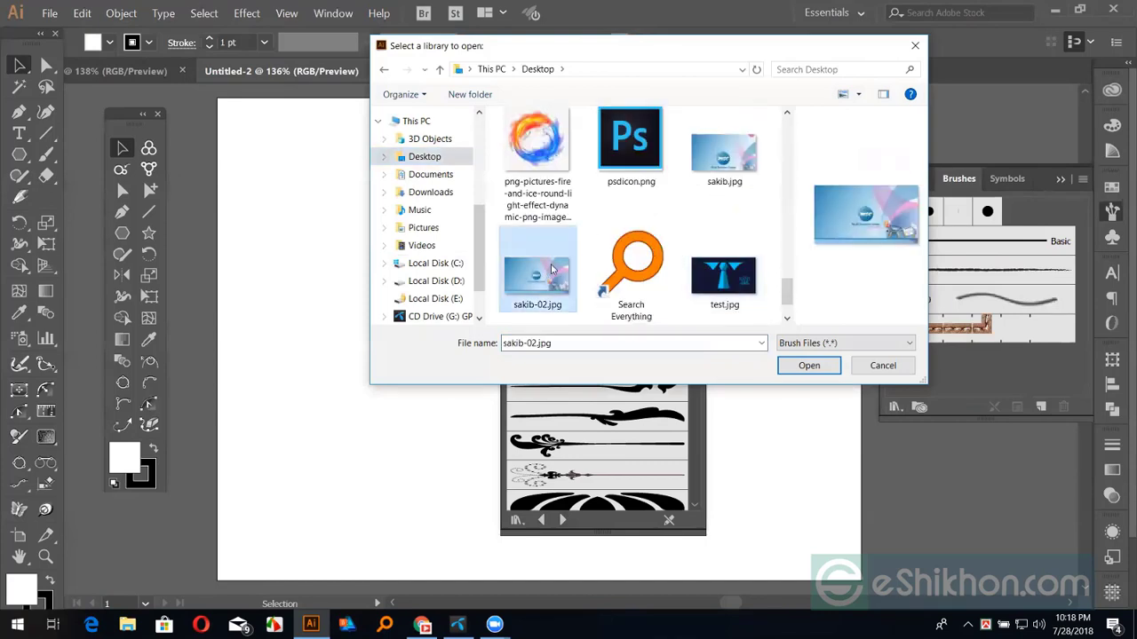
{"action": "left_click", "coordinate": [630, 151]}
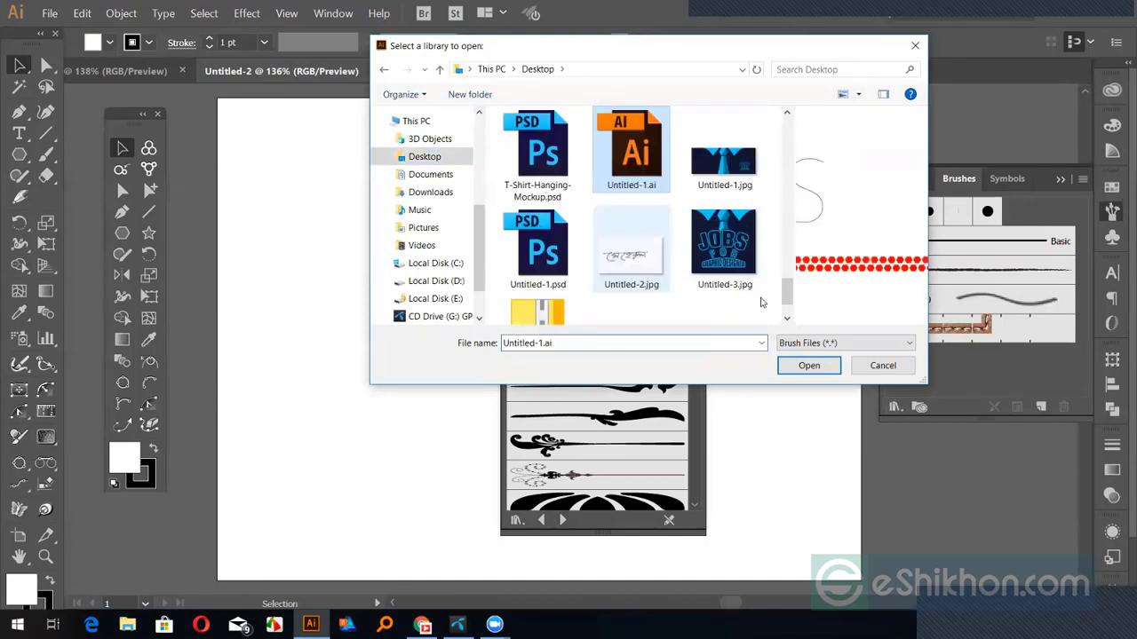
{"action": "left_click", "coordinate": [790, 365]}
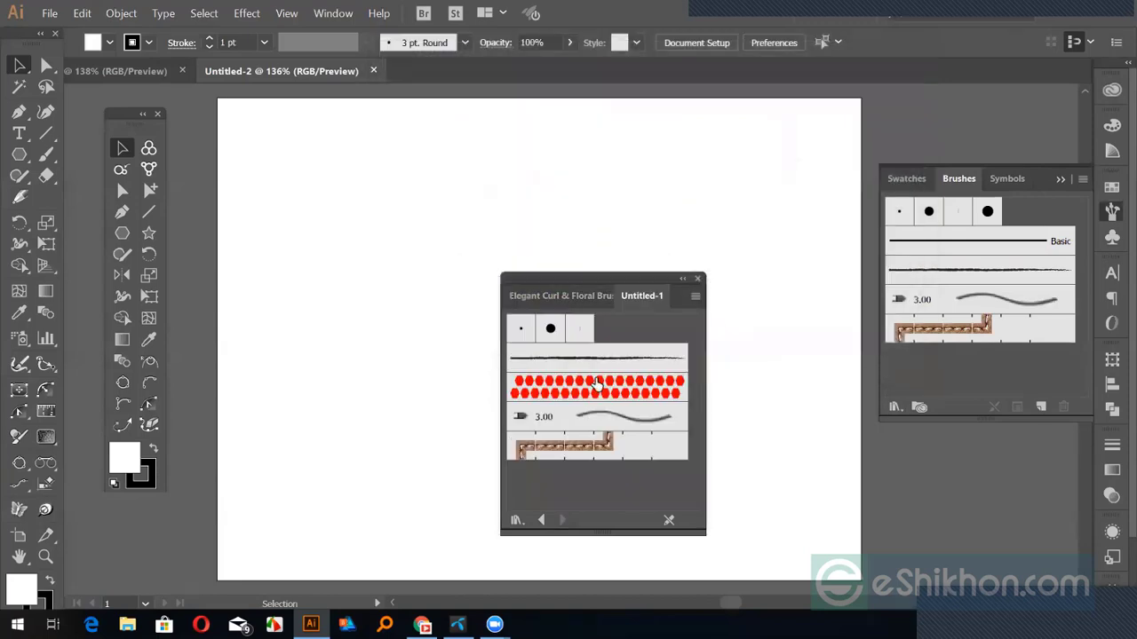
{"action": "left_click_drag", "start_coordinate": [596, 280], "coordinate": [744, 202]}
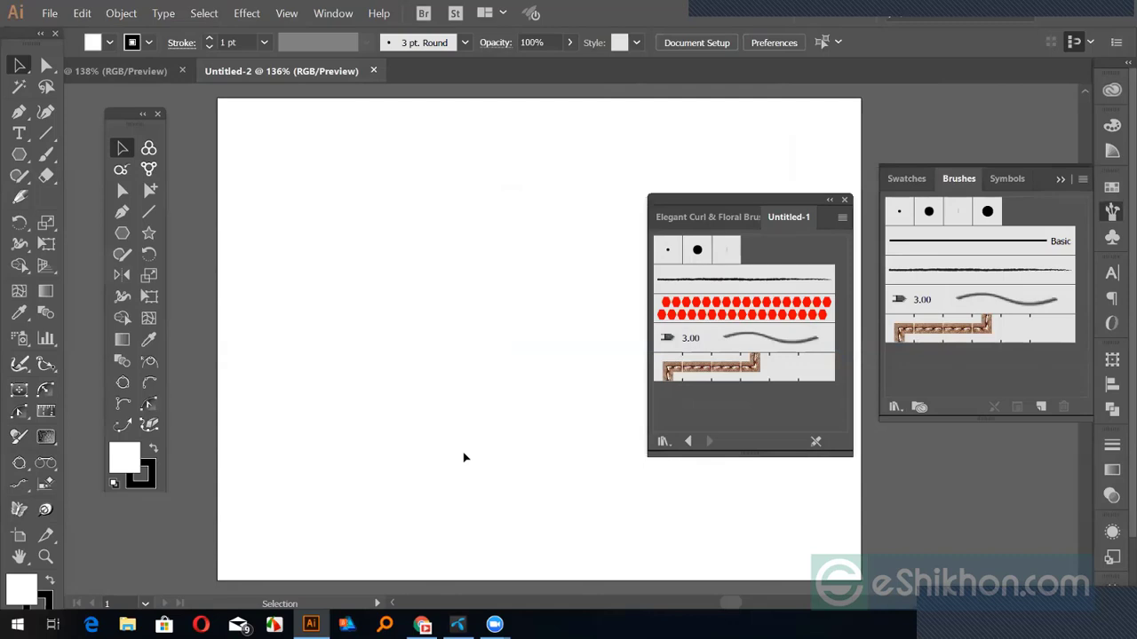
Switch the loaded library to leaves, collapse the Brushes panel, and move the leaves library mostly off the artboard.
{"action": "left_click", "coordinate": [688, 442]}
{"action": "left_click", "coordinate": [689, 443]}
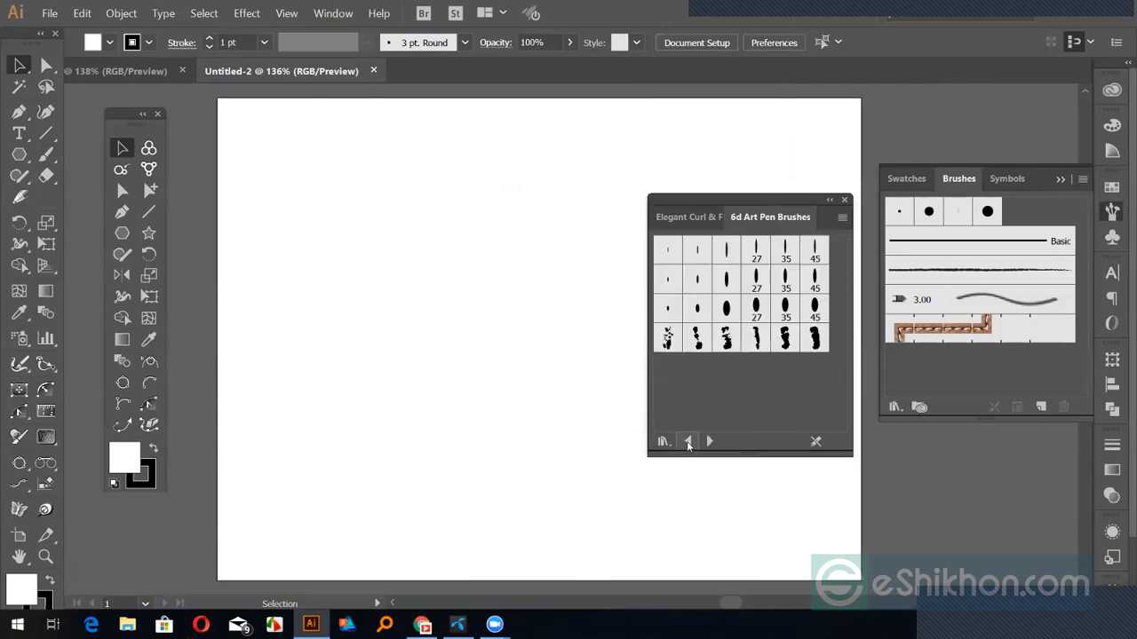
{"action": "left_click", "coordinate": [707, 441]}
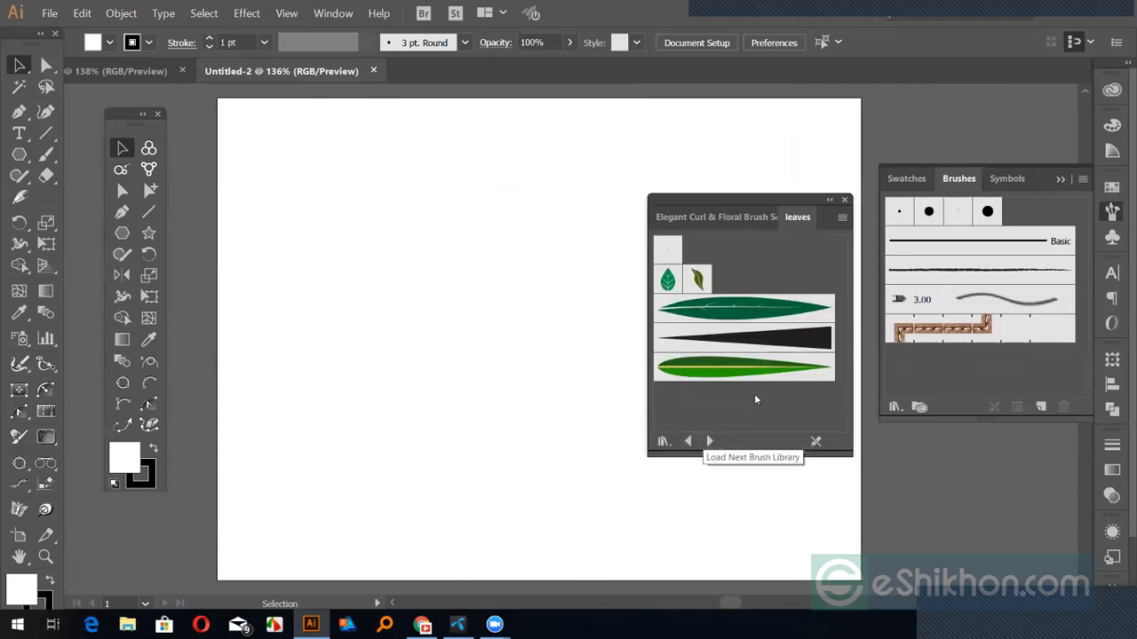
{"action": "left_click", "coordinate": [1065, 179]}
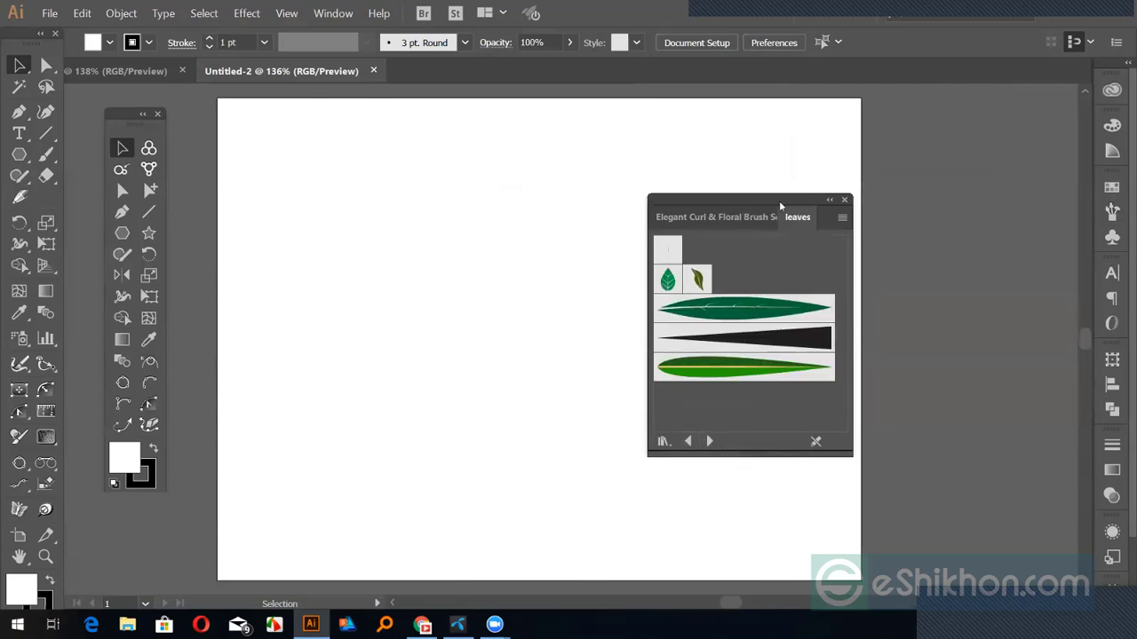
{"action": "left_click_drag", "start_coordinate": [779, 201], "coordinate": [945, 204]}
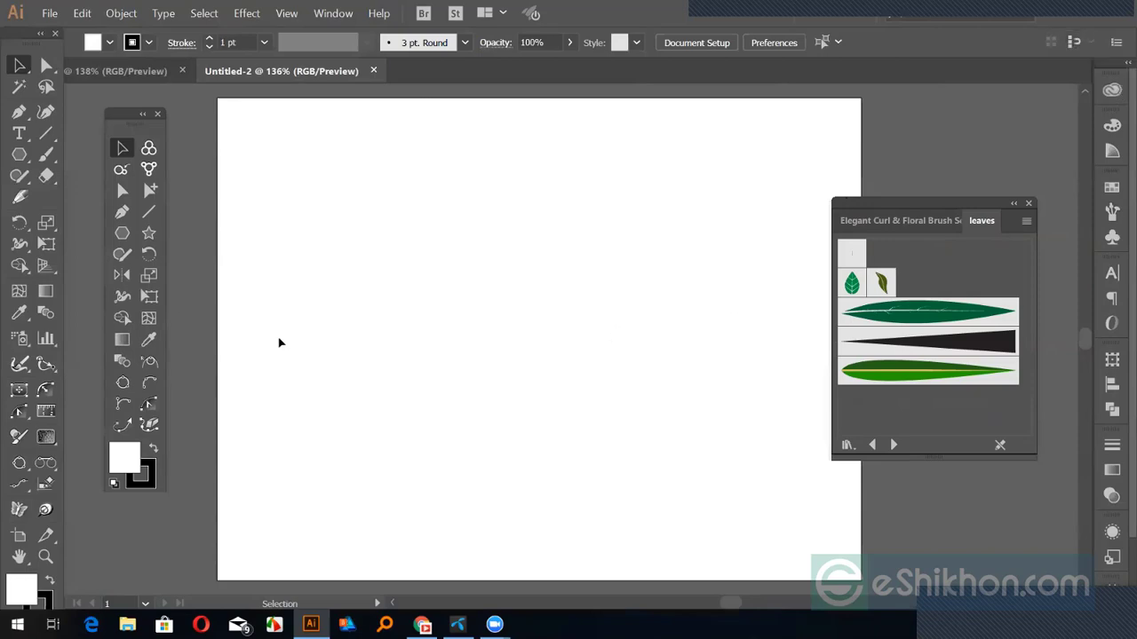
Switch to Chrome, examine the tomato artwork posted in the graphic design course group, and return to Illustrator.
{"action": "left_click", "coordinate": [423, 624]}
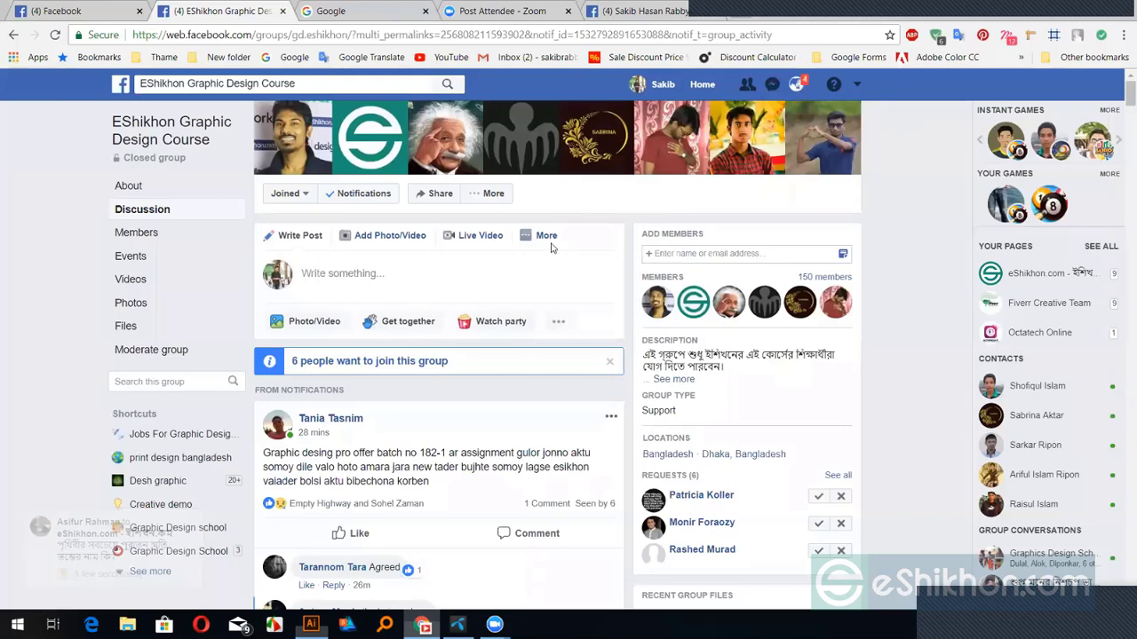
{"action": "left_click", "coordinate": [351, 368]}
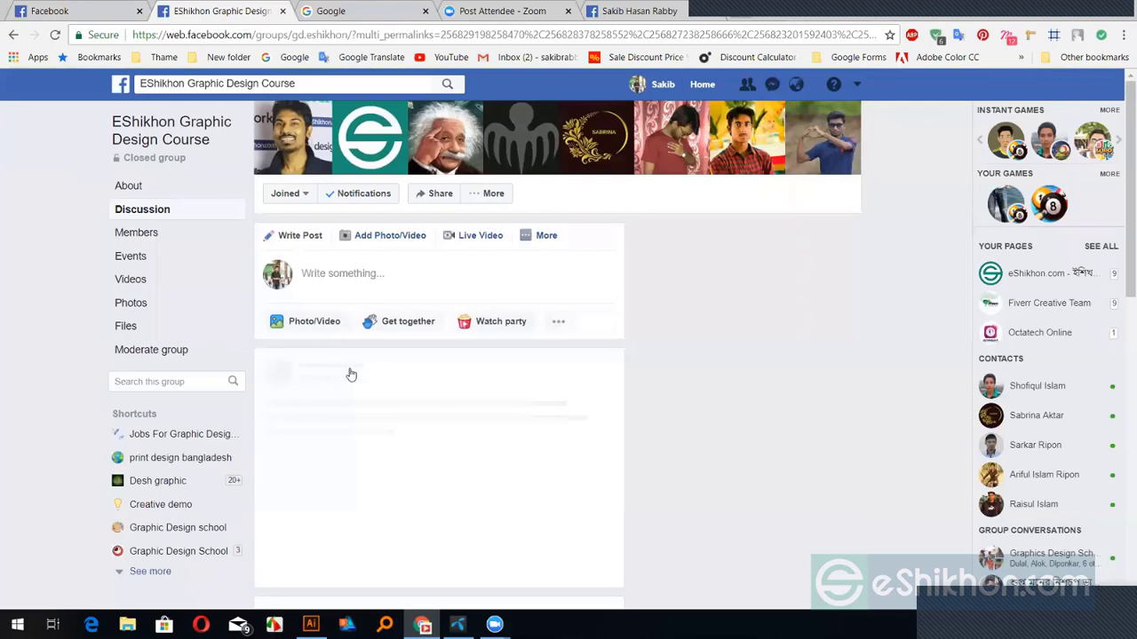
{"action": "scroll", "coordinate": [432, 322], "scroll_direction": "down", "scroll_amount": 5}
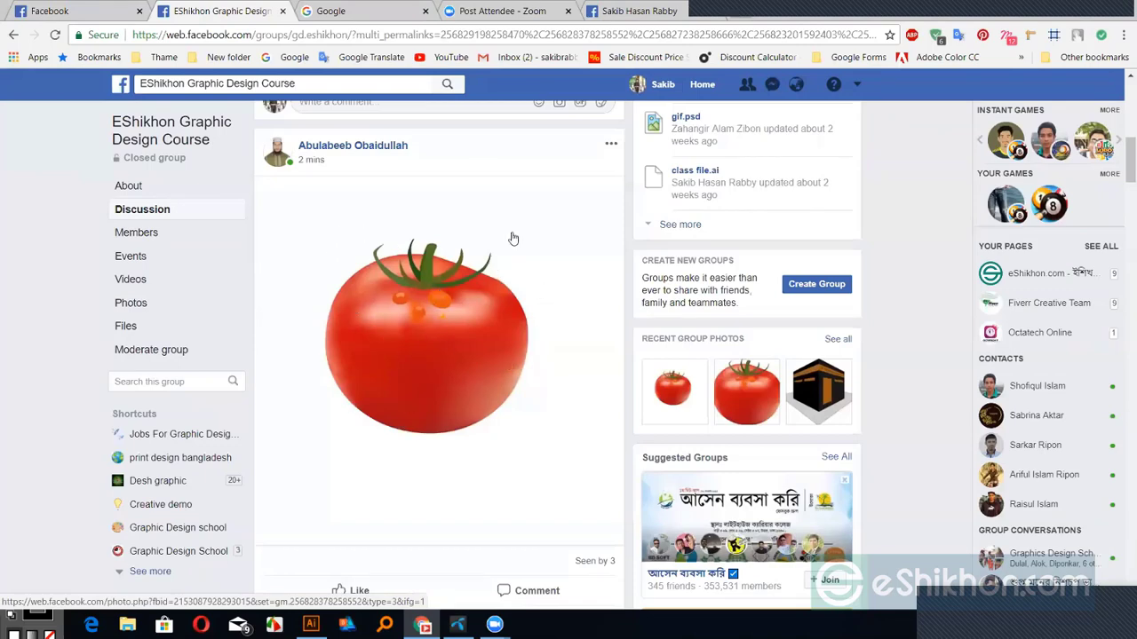
{"action": "left_click", "coordinate": [391, 260]}
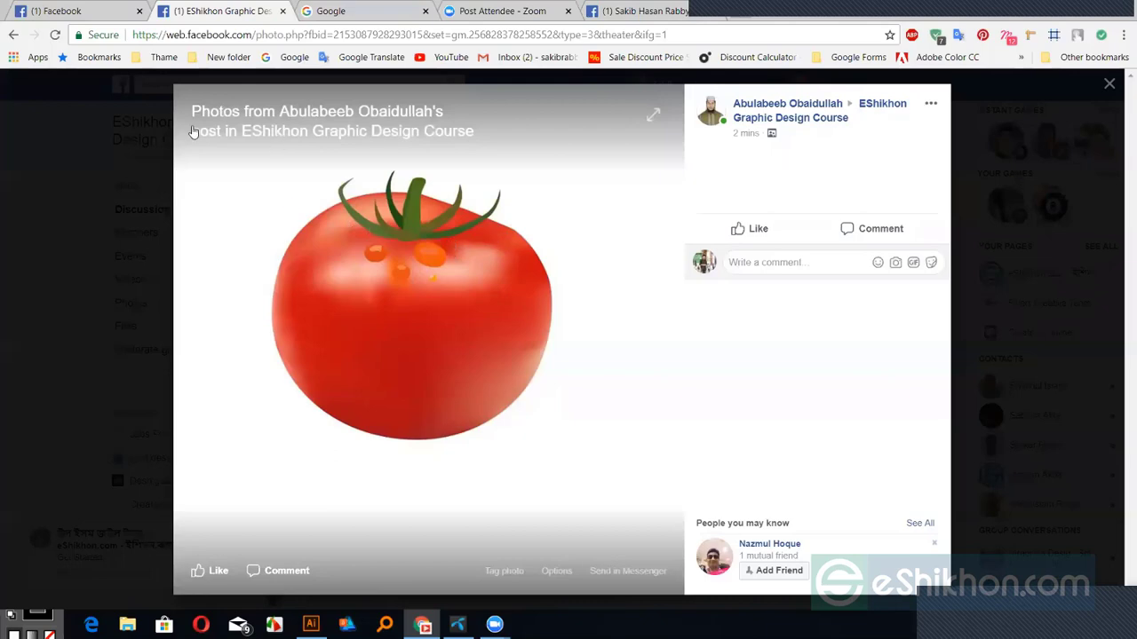
{"action": "left_click", "coordinate": [1108, 86]}
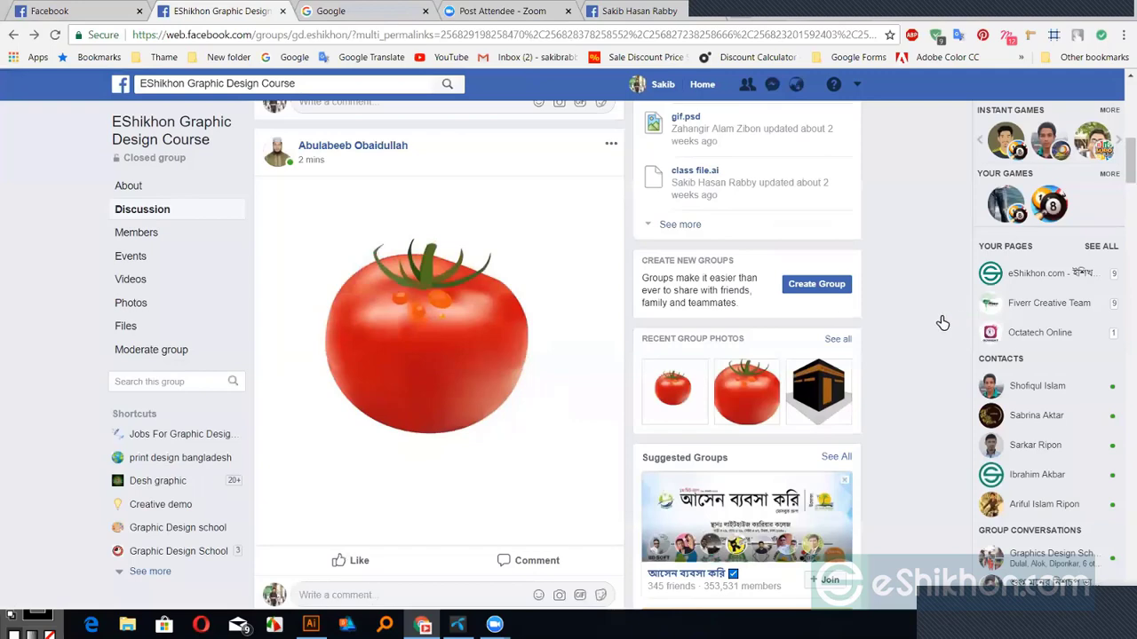
{"action": "key", "text": "alt+Tab"}
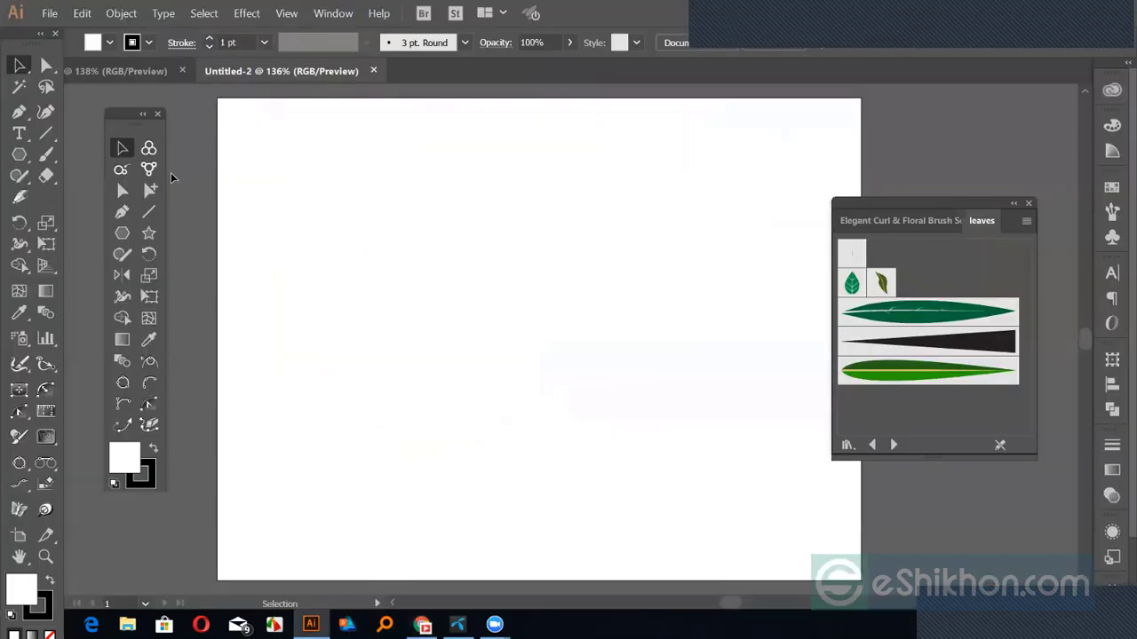
Paint two long curved blades meeting at their base below the artboard's centre with the Paintbrush and the bright green leaf brush.
{"action": "left_click", "coordinate": [46, 155]}
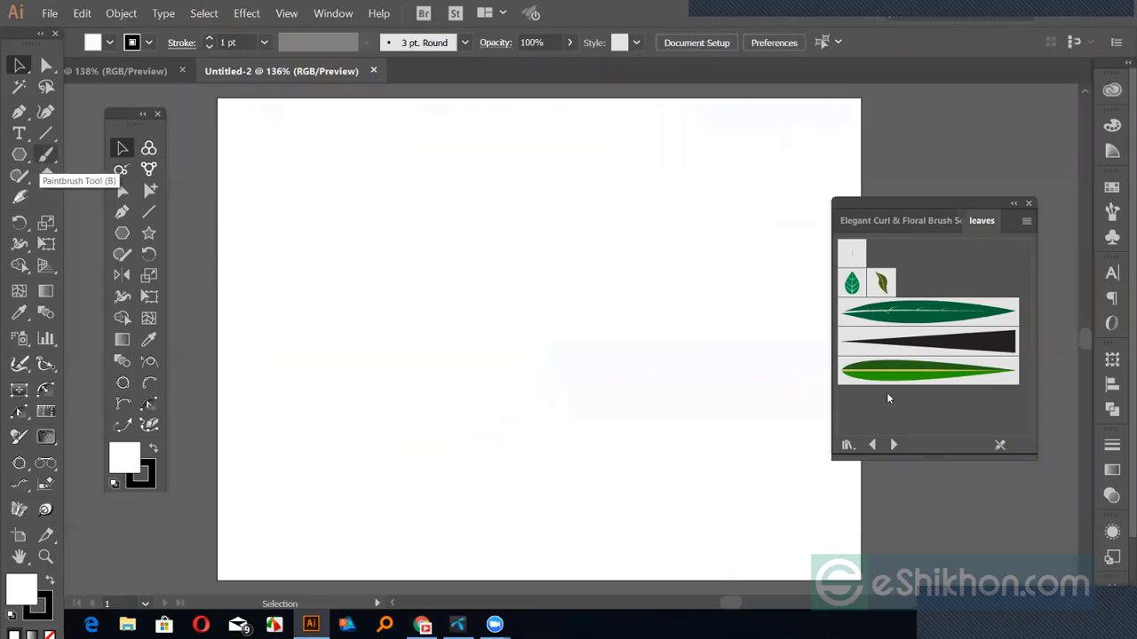
{"action": "mouse_move", "coordinate": [571, 407]}
{"action": "left_mouse_down"}
{"action": "mouse_move", "coordinate": [530, 389]}
{"action": "mouse_move", "coordinate": [526, 374]}
{"action": "left_mouse_up"}
{"action": "key", "text": "ctrl+z"}
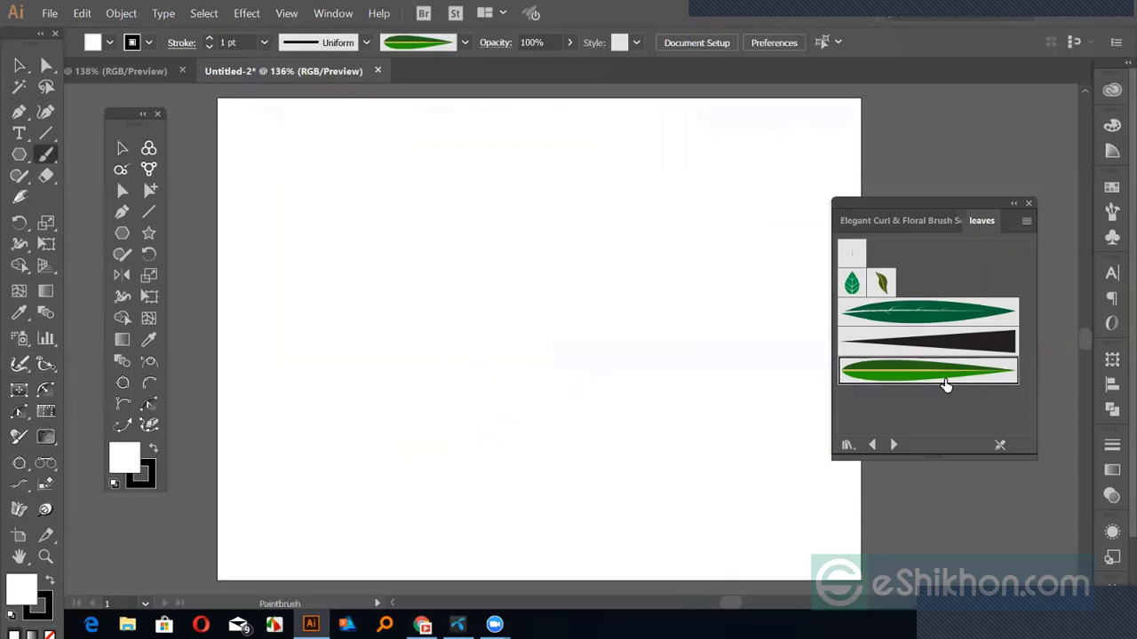
{"action": "mouse_move", "coordinate": [641, 414]}
{"action": "left_mouse_down"}
{"action": "mouse_move", "coordinate": [549, 352]}
{"action": "mouse_move", "coordinate": [422, 404]}
{"action": "left_mouse_up"}
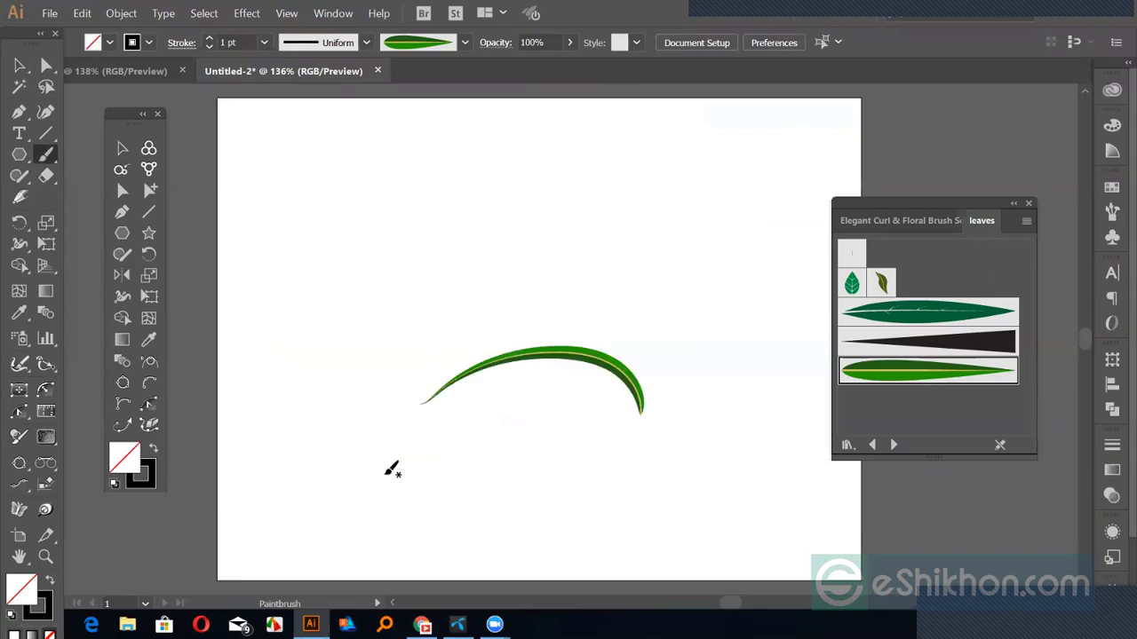
Paint a large and a small leaf above the green blades with the dark green veined leaf brush.
{"action": "left_click", "coordinate": [903, 325]}
{"action": "left_click_drag", "start_coordinate": [563, 290], "coordinate": [404, 282]}
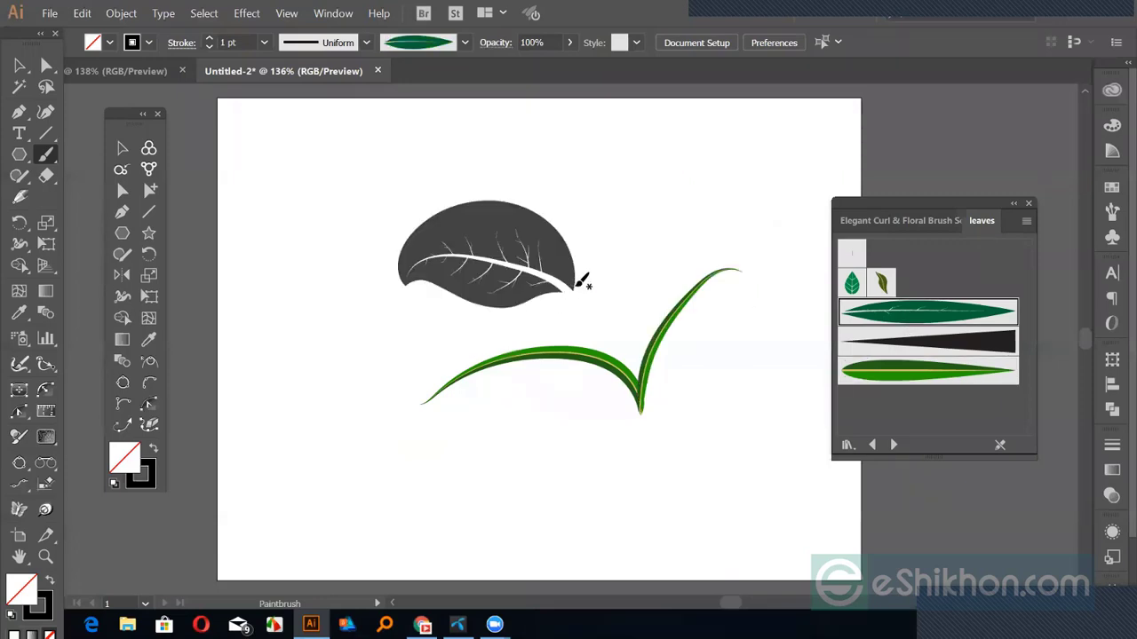
{"action": "mouse_move", "coordinate": [577, 251]}
{"action": "left_mouse_down"}
{"action": "mouse_move", "coordinate": [576, 220]}
{"action": "mouse_move", "coordinate": [612, 177]}
{"action": "left_mouse_up"}
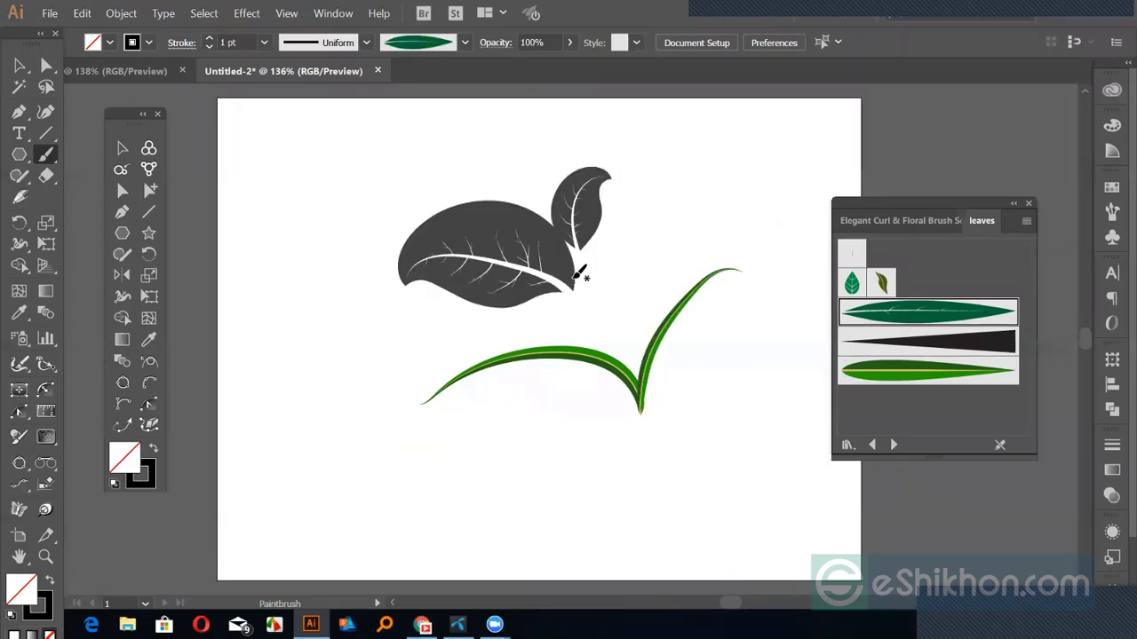
Paint a long curved stem past the leaf bases and across the green blades with the black tapered brush.
{"action": "left_click", "coordinate": [934, 348]}
{"action": "mouse_move", "coordinate": [548, 464]}
{"action": "left_mouse_down"}
{"action": "mouse_move", "coordinate": [601, 354]}
{"action": "mouse_move", "coordinate": [572, 259]}
{"action": "mouse_move", "coordinate": [485, 140]}
{"action": "left_mouse_up"}
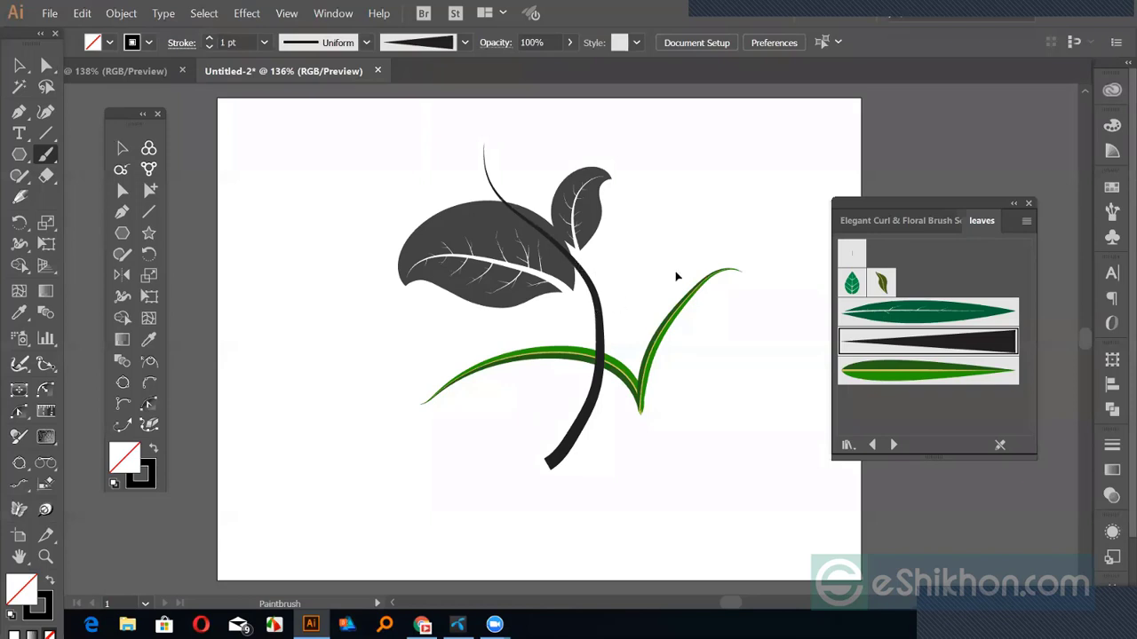
{"action": "key", "text": "ctrl+z"}
{"action": "key", "text": "v"}
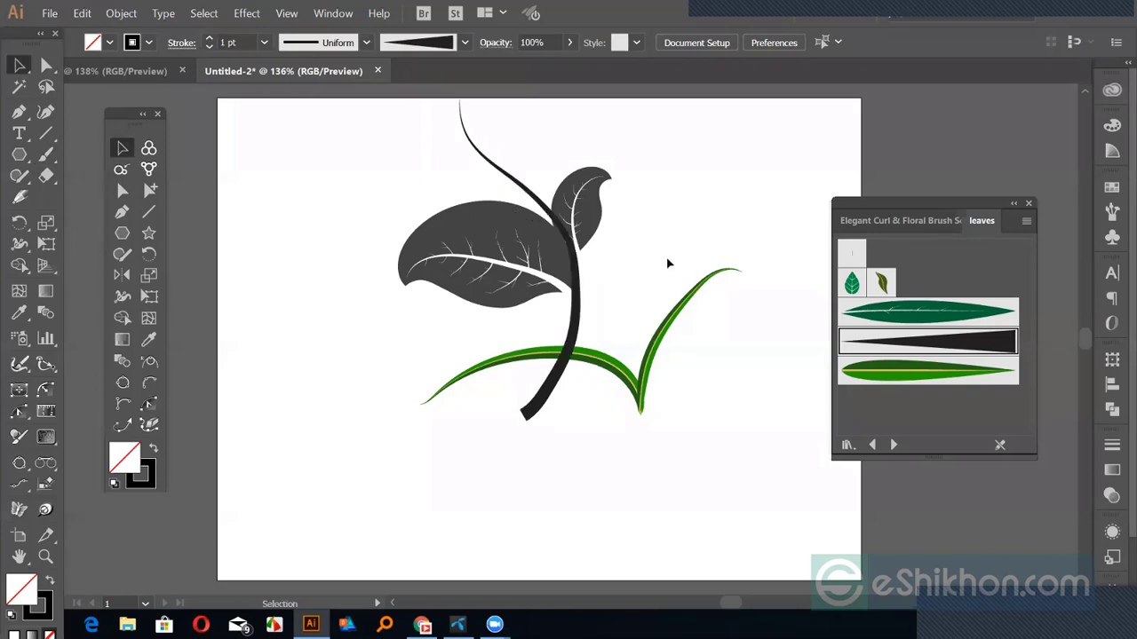
Switch the loaded library to Elegant Curl & Floral Brush Set and delete all the painted leaves, blades and stem.
{"action": "left_click", "coordinate": [870, 447]}
{"action": "left_click", "coordinate": [869, 447]}
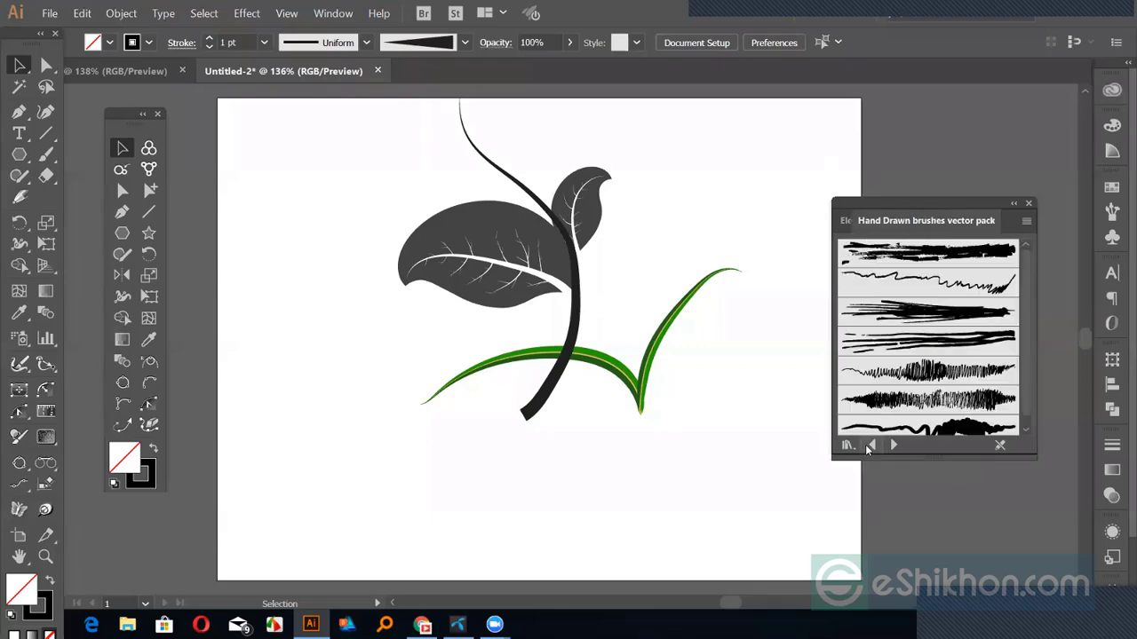
{"action": "left_click", "coordinate": [869, 447]}
{"action": "left_click", "coordinate": [870, 447]}
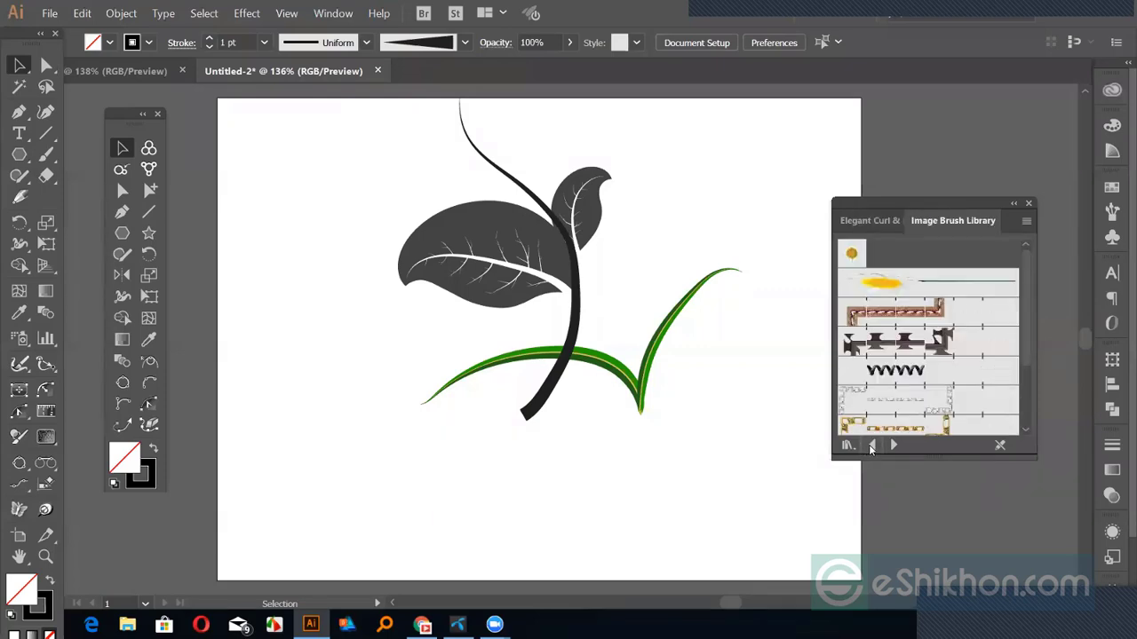
{"action": "left_click", "coordinate": [870, 447]}
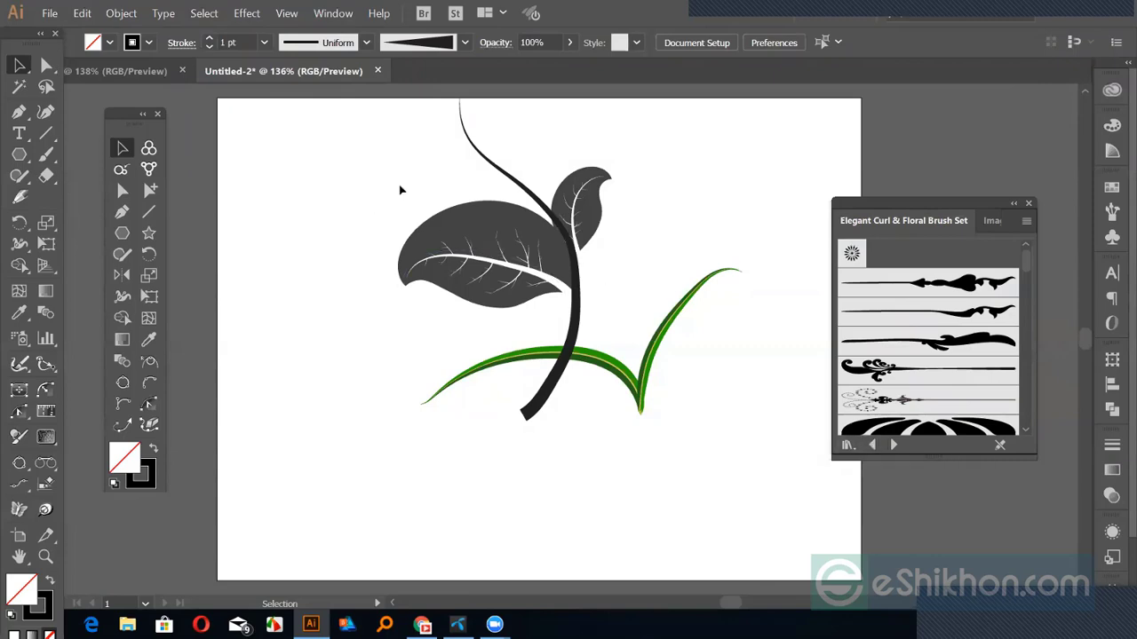
{"action": "left_click_drag", "start_coordinate": [401, 189], "coordinate": [686, 508]}
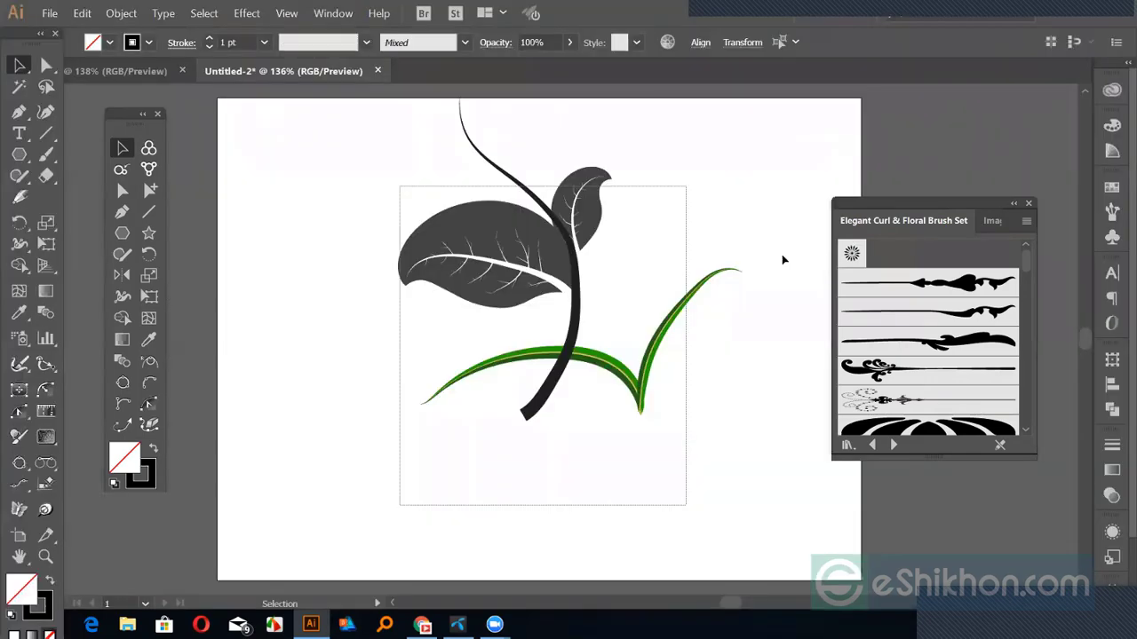
Reopen the Brushes panel and load the Borders_Dashed brush library.
{"action": "left_click", "coordinate": [1111, 210]}
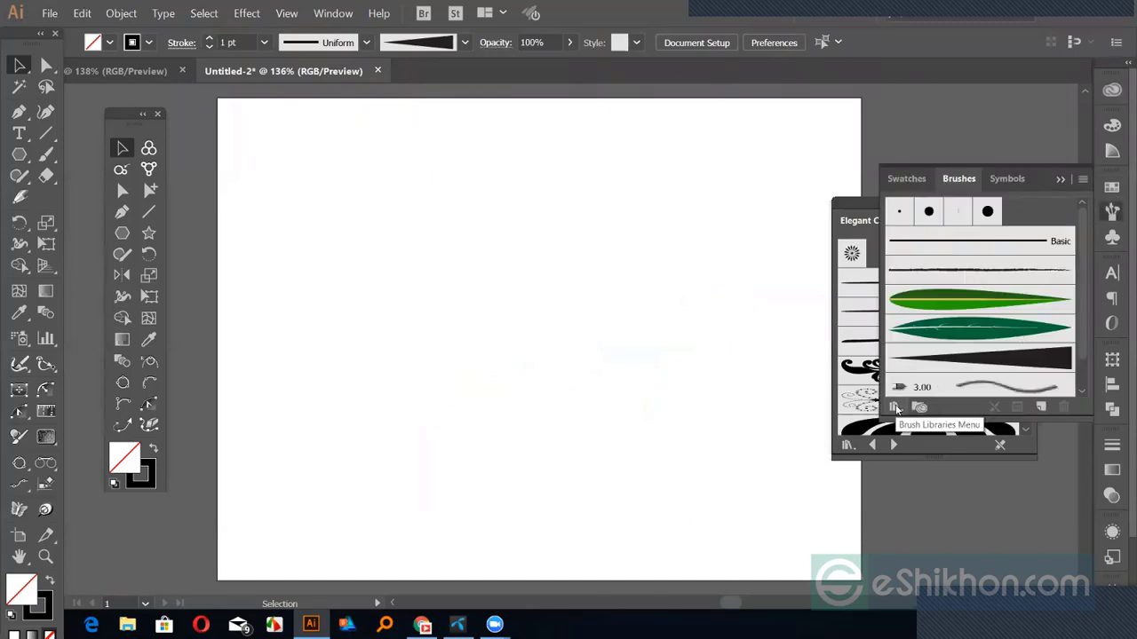
{"action": "left_click", "coordinate": [895, 408]}
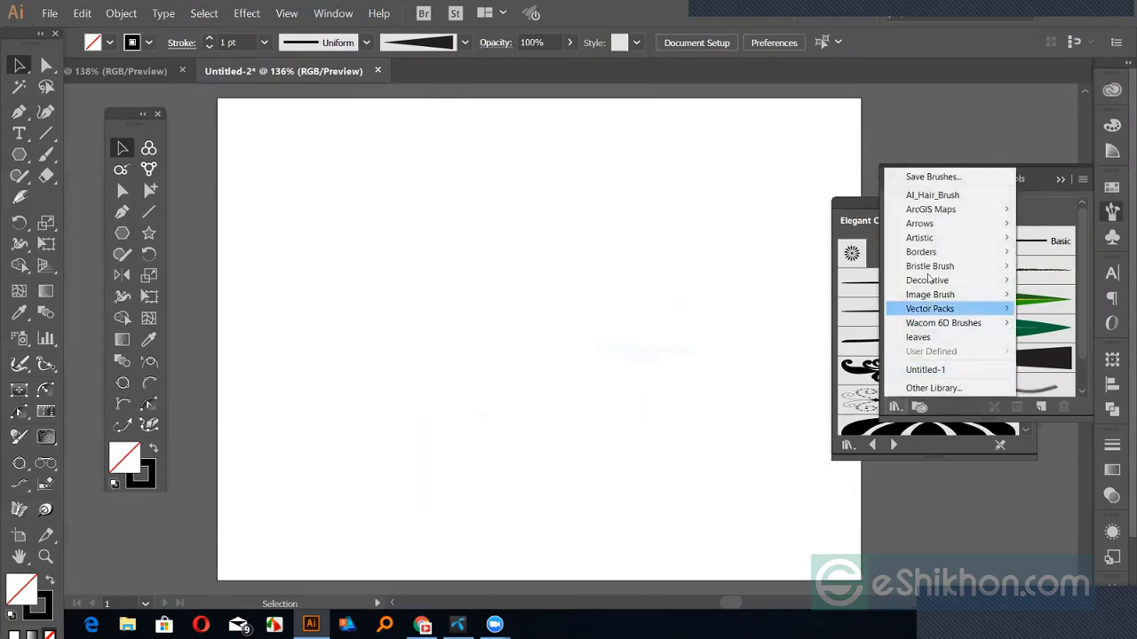
{"action": "mouse_move", "coordinate": [934, 207]}
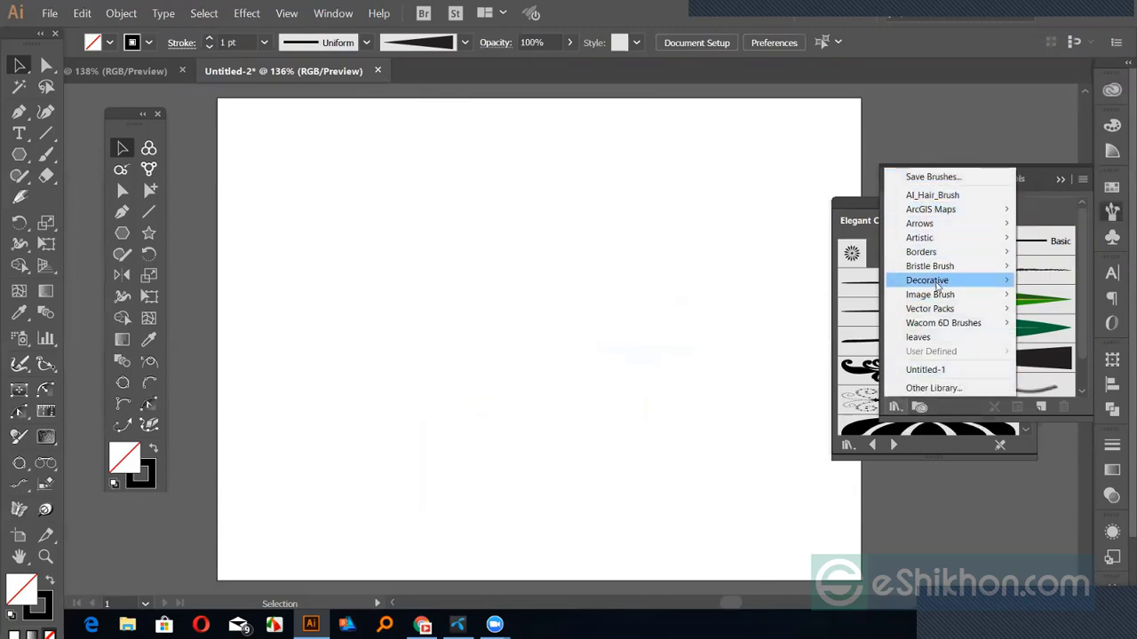
{"action": "mouse_move", "coordinate": [948, 254]}
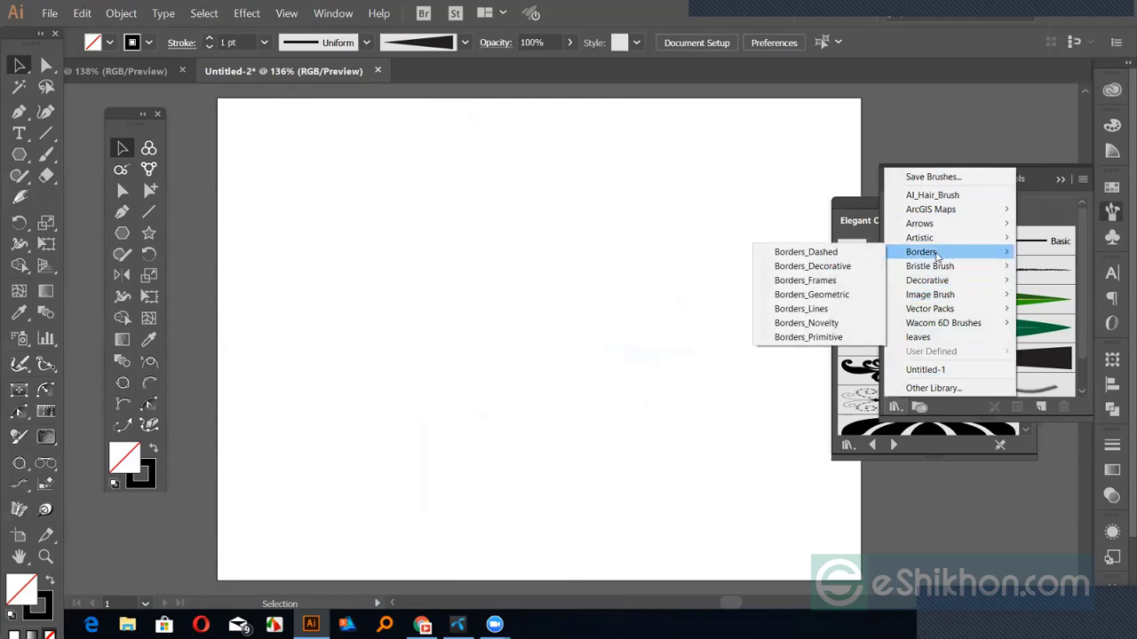
{"action": "left_click", "coordinate": [802, 253]}
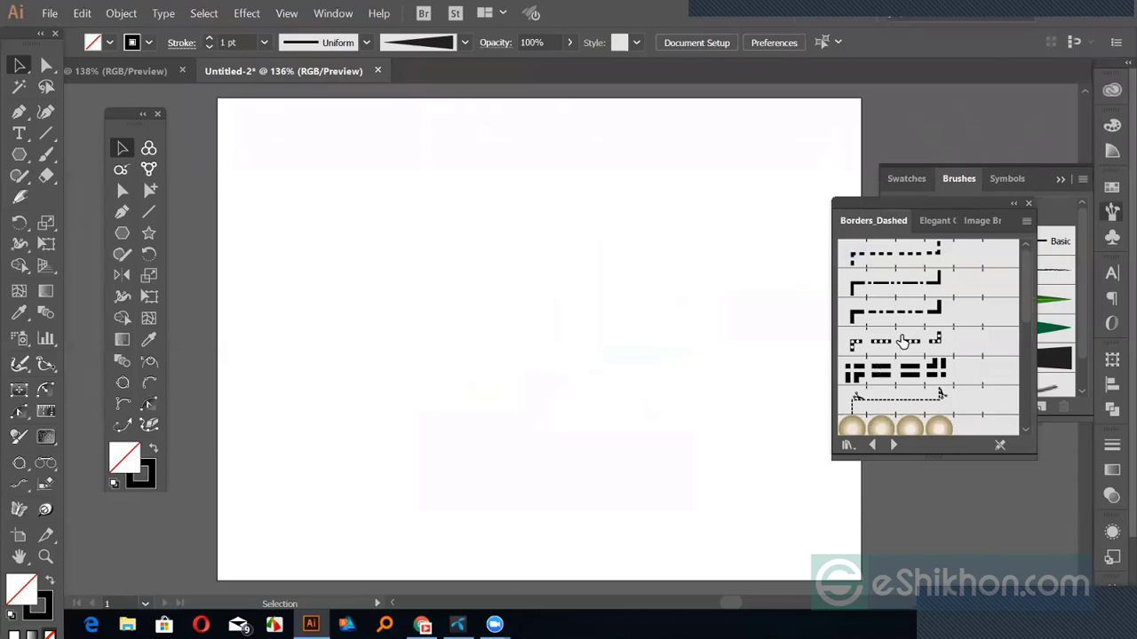
Draw a large square on the artboard, give it the plain short-dash border brush, and minimize the Grameenphone Internet window.
{"action": "scroll", "coordinate": [903, 342], "scroll_direction": "down", "scroll_amount": 3}
{"action": "scroll", "coordinate": [906, 333], "scroll_direction": "up", "scroll_amount": 3}
{"action": "left_click_drag", "start_coordinate": [380, 343], "coordinate": [492, 366]}
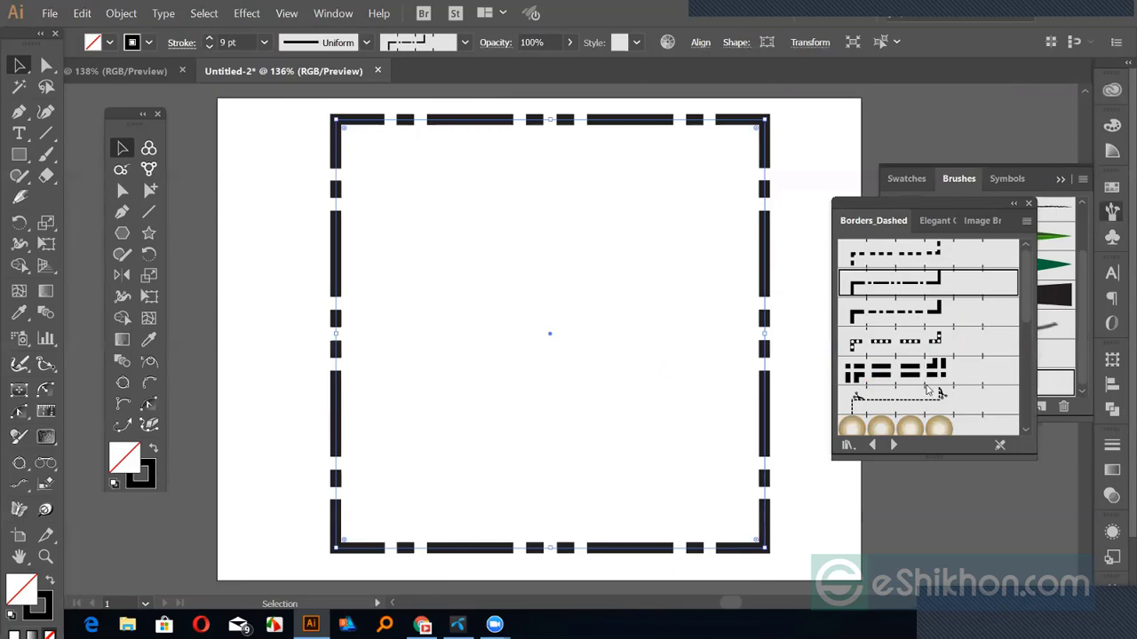
{"action": "left_click", "coordinate": [924, 402]}
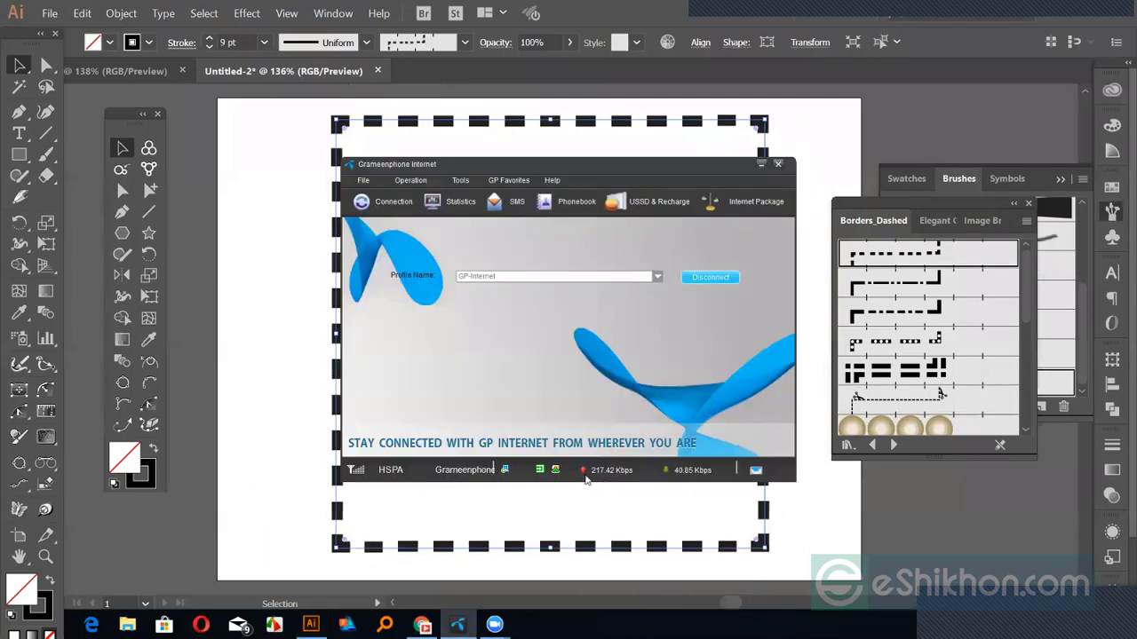
{"action": "left_click", "coordinate": [761, 165]}
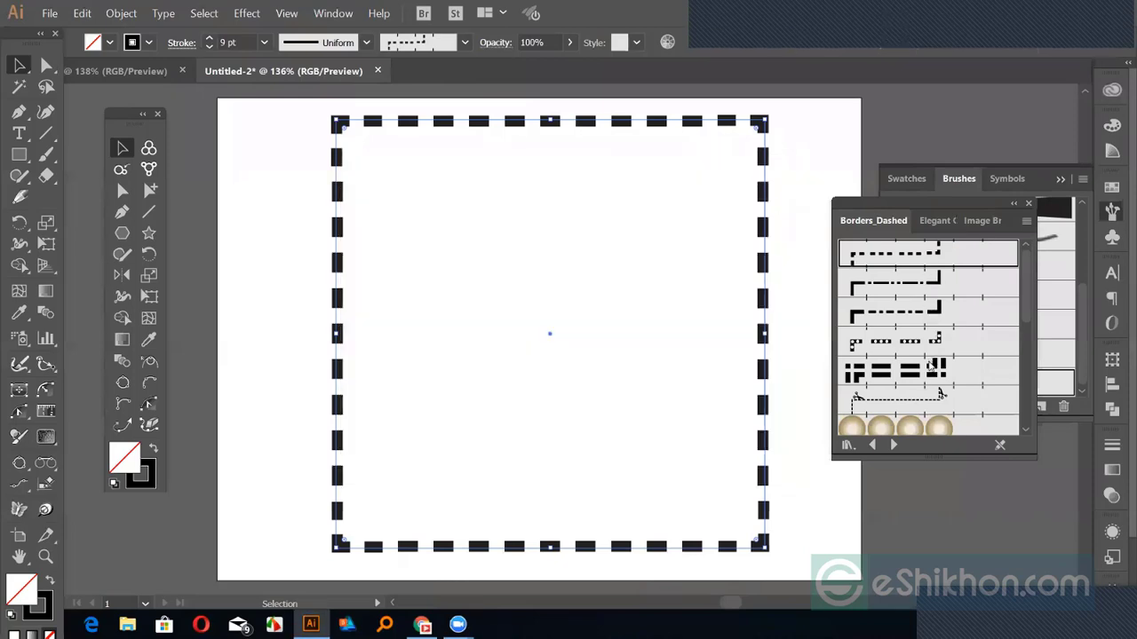
Apply the blue and green dotted border brush to the square and reduce its stroke weight to 2 pt.
{"action": "scroll", "coordinate": [930, 368], "scroll_direction": "down", "scroll_amount": 2}
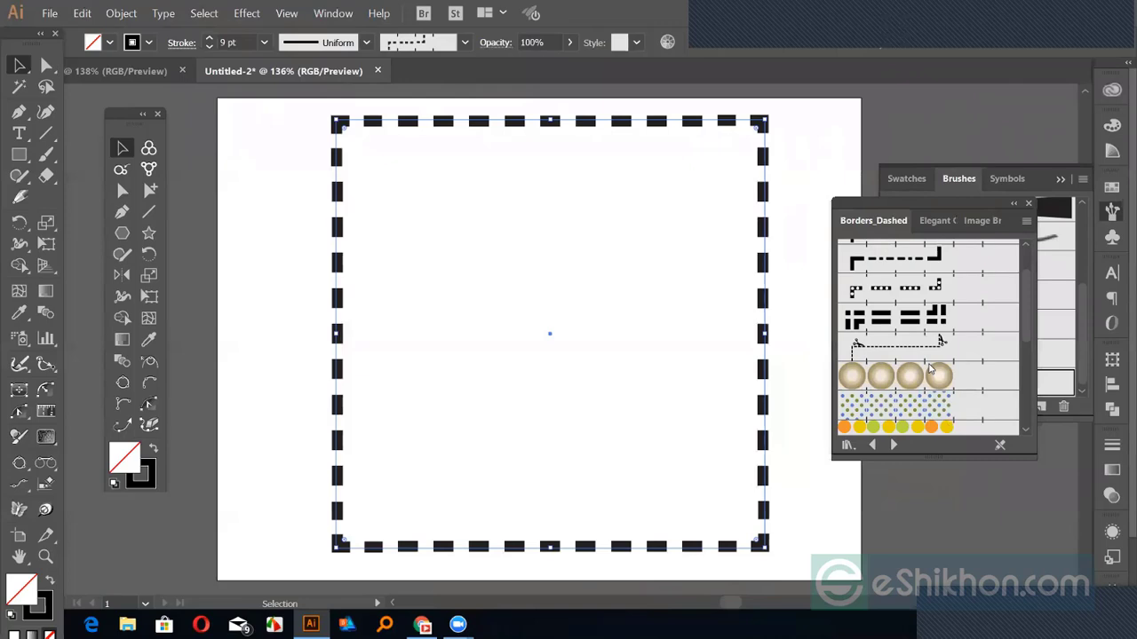
{"action": "scroll", "coordinate": [931, 367], "scroll_direction": "down", "scroll_amount": 2}
{"action": "left_click", "coordinate": [928, 353]}
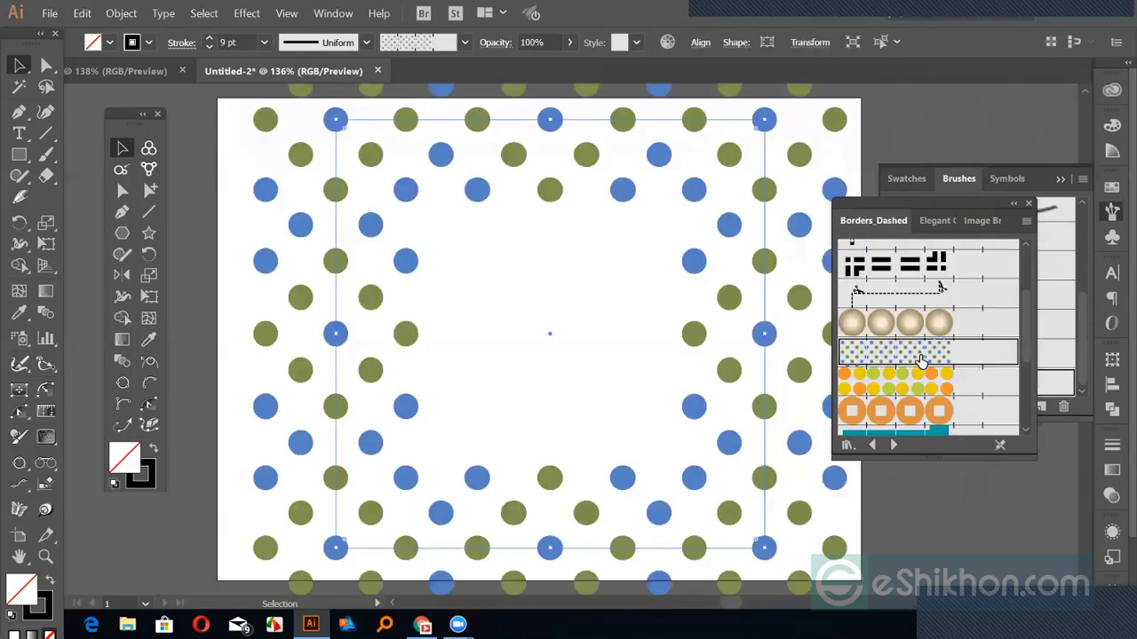
{"action": "left_click", "coordinate": [209, 47]}
{"action": "left_click", "coordinate": [209, 47]}
{"action": "left_click", "coordinate": [209, 48]}
{"action": "left_click", "coordinate": [209, 47]}
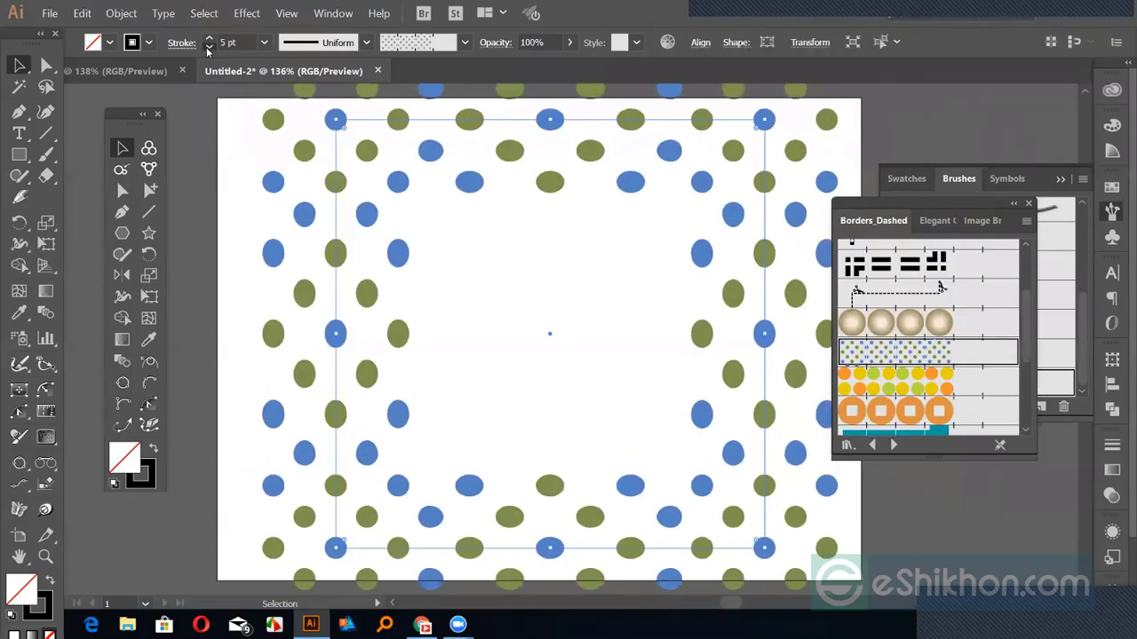
{"action": "left_click", "coordinate": [209, 47]}
{"action": "left_click", "coordinate": [209, 47]}
{"action": "left_click", "coordinate": [209, 47]}
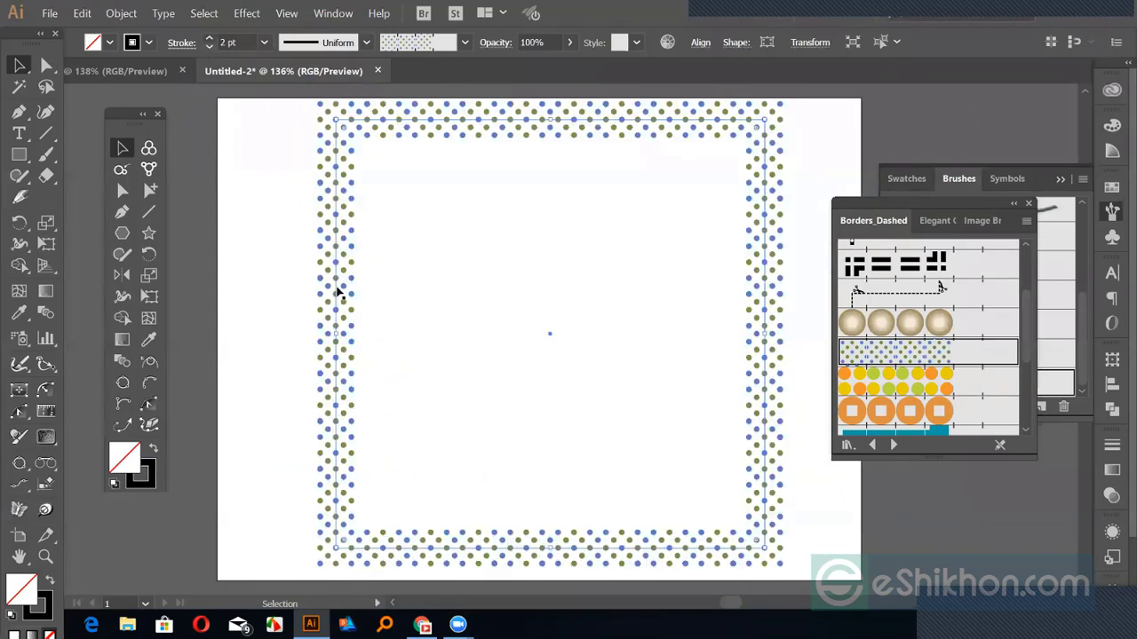
Try the red square-dot and yellow-black checkered brushes on the square, ending with the blue-square and pink-circle border brush.
{"action": "scroll", "coordinate": [901, 312], "scroll_direction": "down", "scroll_amount": 2}
{"action": "left_click", "coordinate": [902, 312]}
{"action": "left_click", "coordinate": [903, 318]}
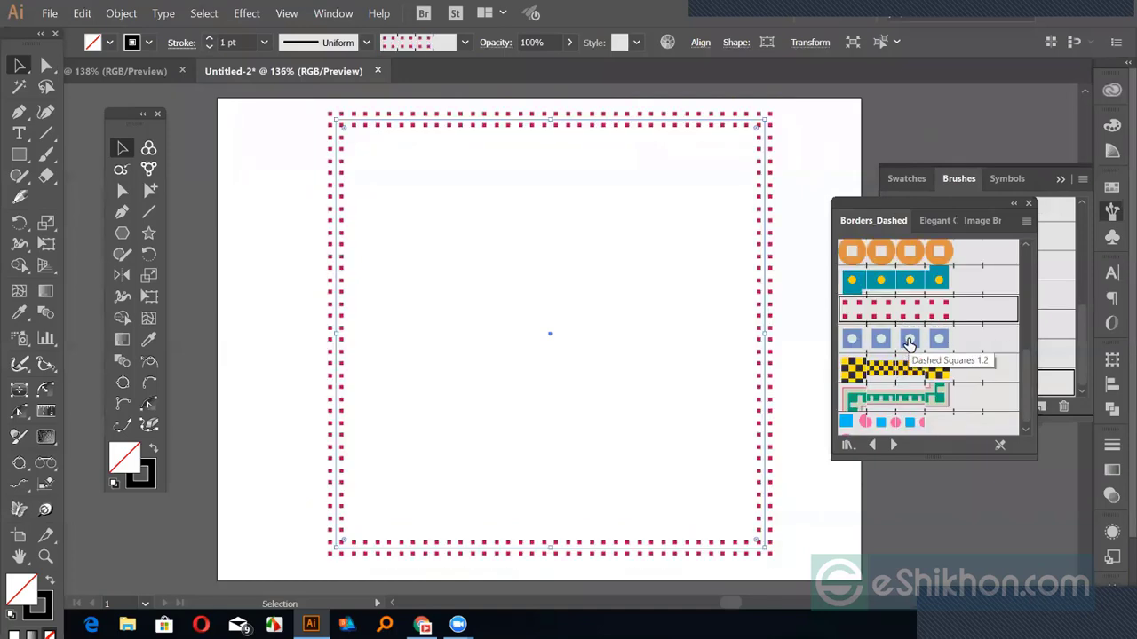
{"action": "left_click", "coordinate": [899, 372]}
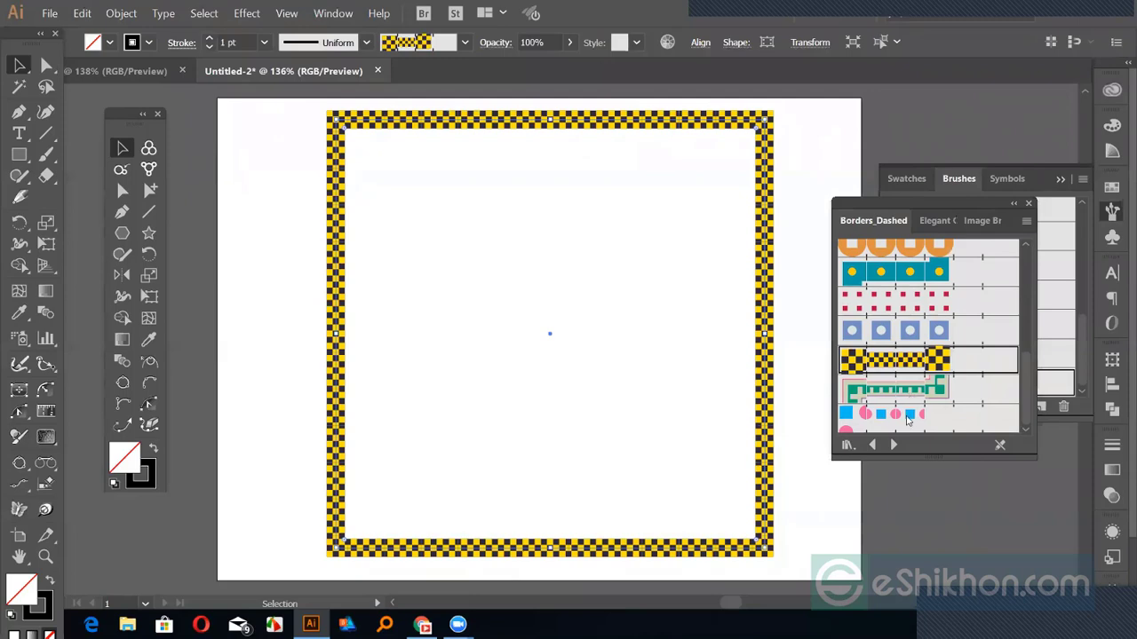
{"action": "left_click", "coordinate": [924, 408]}
{"action": "scroll", "coordinate": [926, 390], "scroll_direction": "up", "scroll_amount": 5}
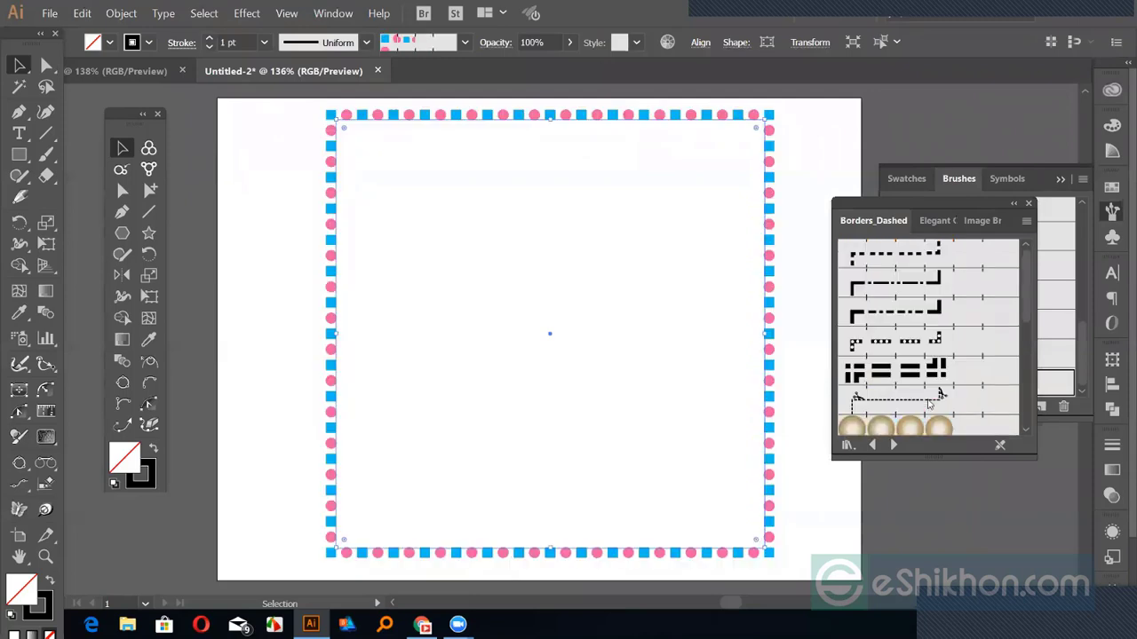
Move the library clear of the Brushes panel, switch it to Elegant Curl & Floral Brush Set, and delete the bordered square.
{"action": "left_click_drag", "start_coordinate": [944, 232], "coordinate": [775, 224]}
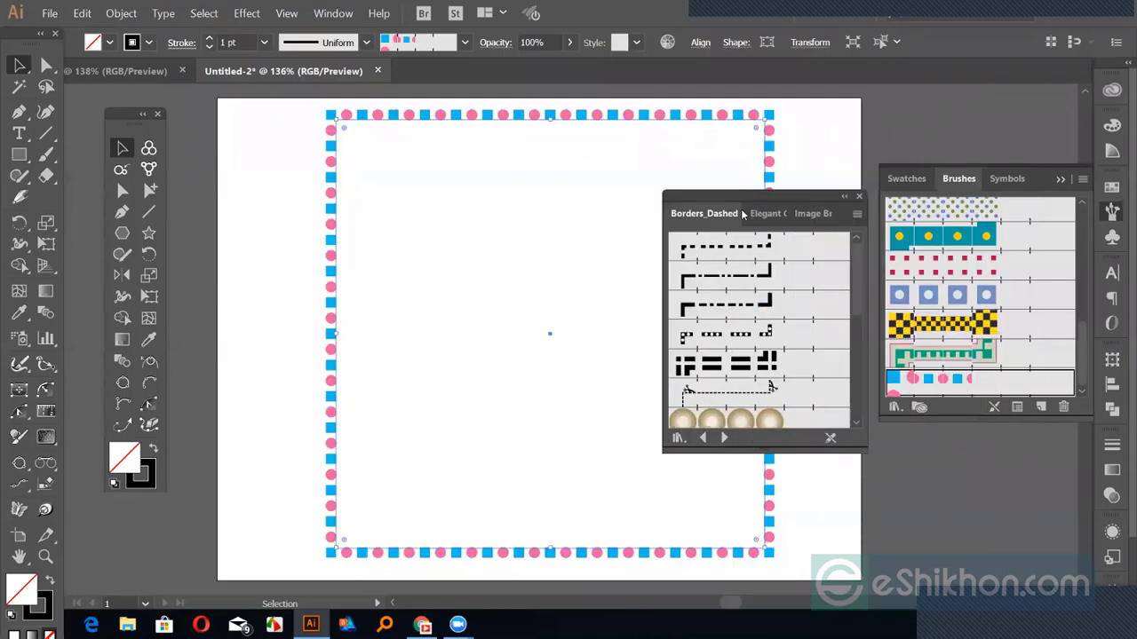
{"action": "left_click", "coordinate": [768, 216]}
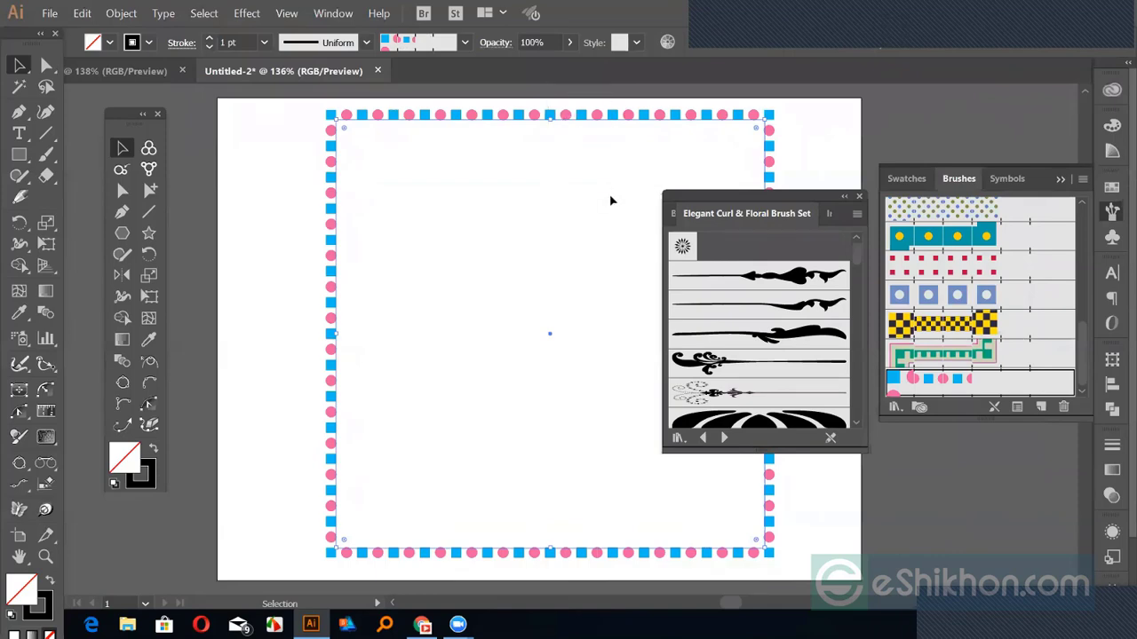
{"action": "key", "text": "Delete"}
Paint a small test curl below the artboard's centre with the first long floral brush and undo it.
{"action": "left_click", "coordinate": [787, 284]}
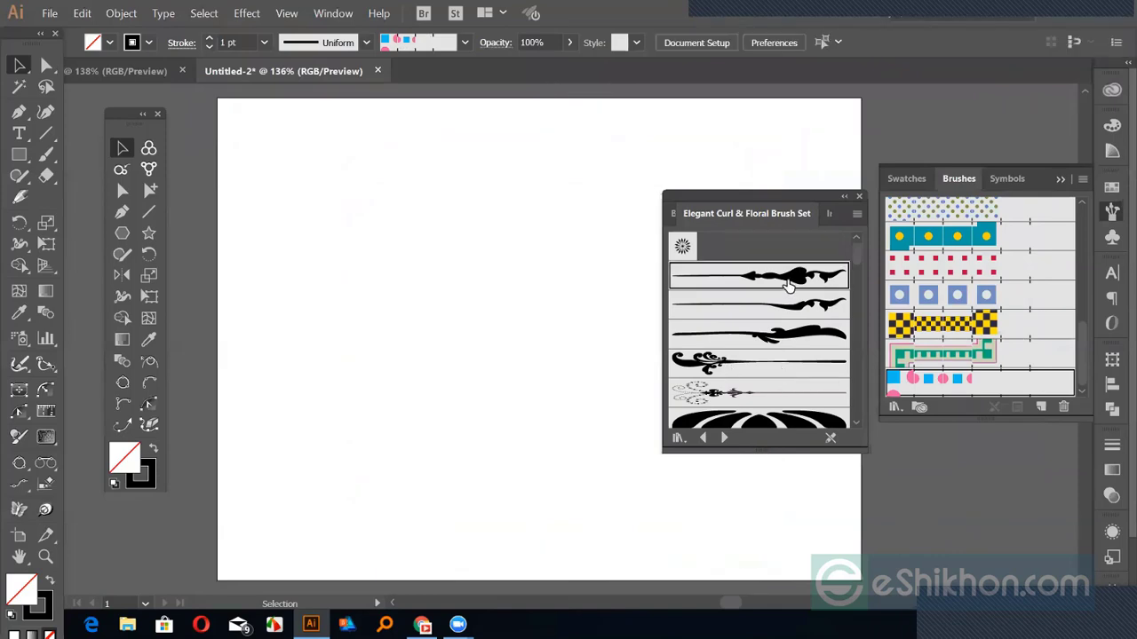
{"action": "key", "text": "b"}
{"action": "mouse_move", "coordinate": [531, 415]}
{"action": "left_mouse_down"}
{"action": "mouse_move", "coordinate": [481, 383]}
{"action": "mouse_move", "coordinate": [417, 382]}
{"action": "left_mouse_up"}
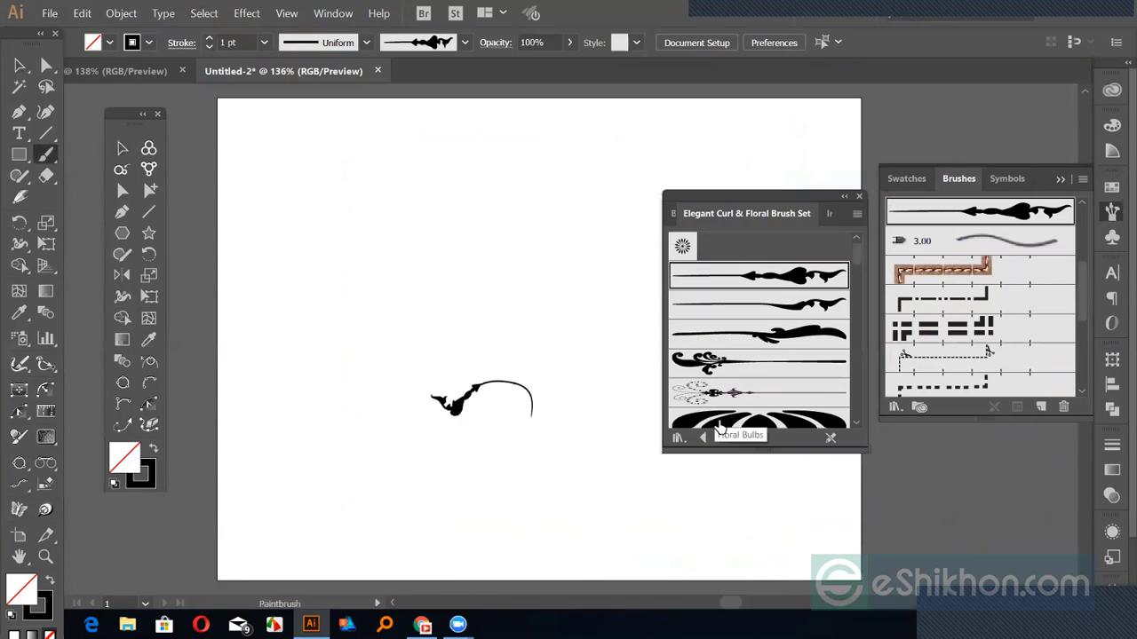
{"action": "key", "text": "ctrl+z"}
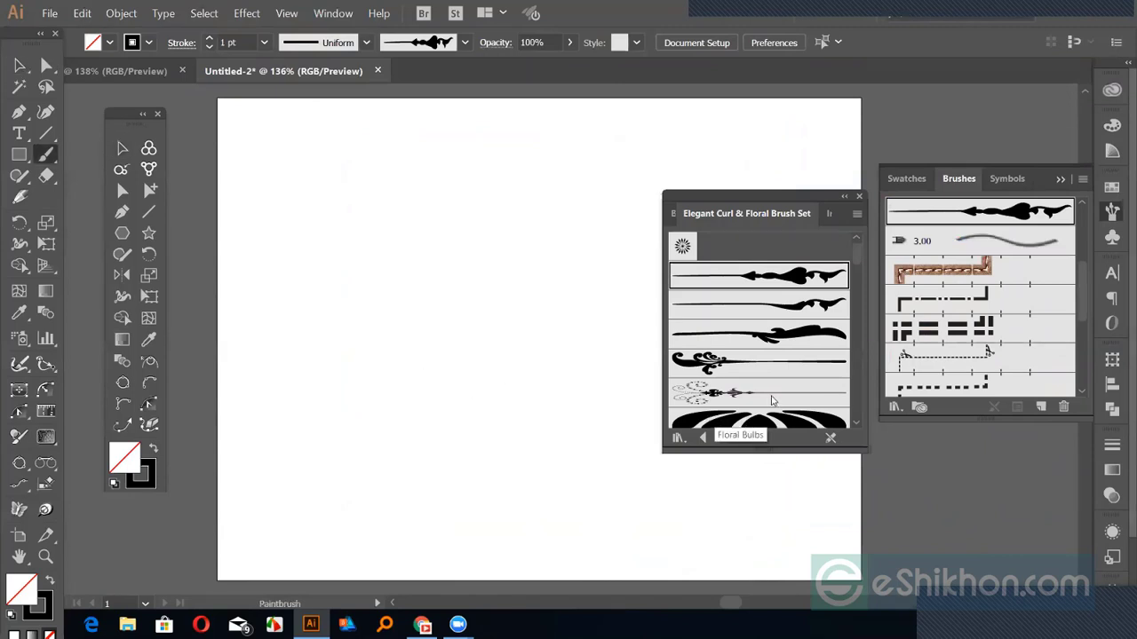
Paint a short petal fan near the artboard's centre with the black petal-fan brush from the floral set.
{"action": "left_click", "coordinate": [772, 401]}
{"action": "scroll", "coordinate": [771, 399], "scroll_direction": "down", "scroll_amount": 10}
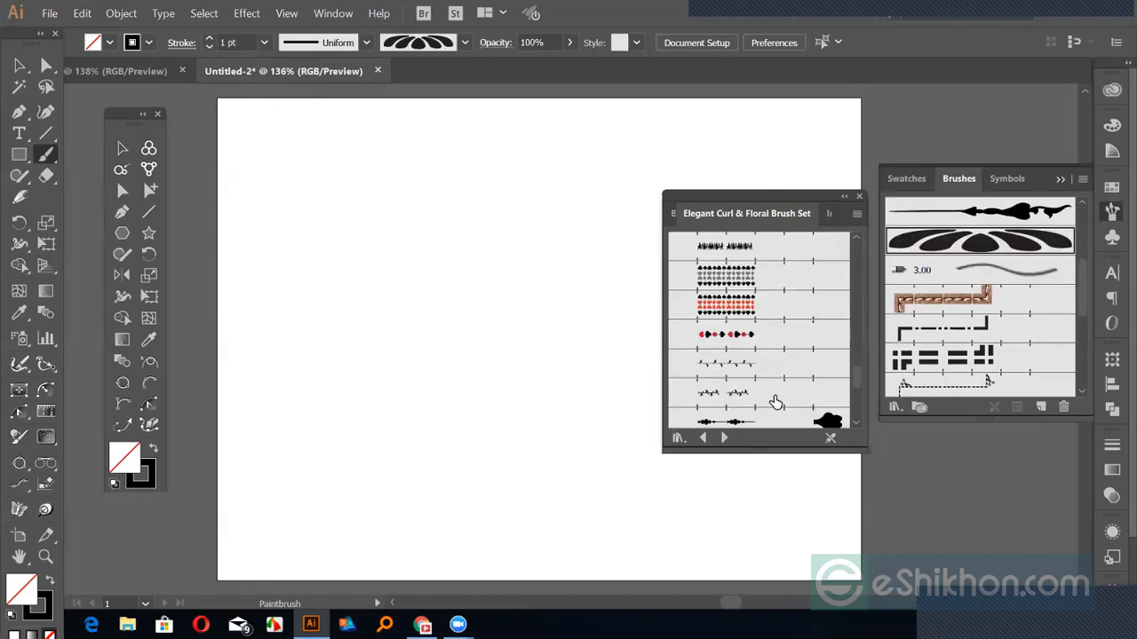
{"action": "scroll", "coordinate": [775, 401], "scroll_direction": "up", "scroll_amount": 5}
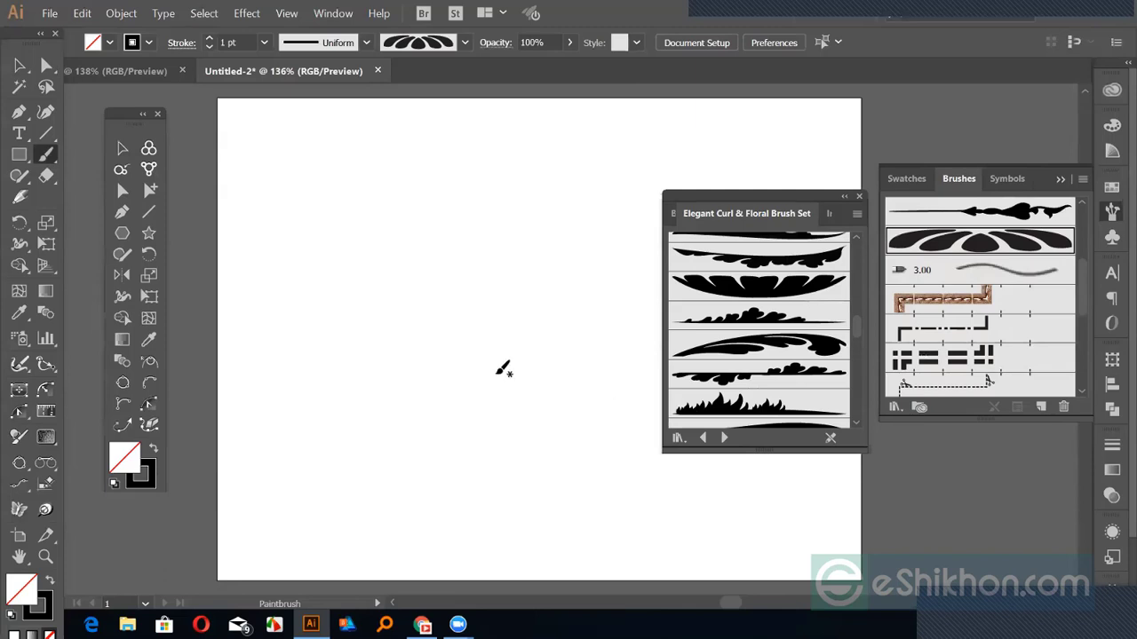
{"action": "mouse_move", "coordinate": [496, 356]}
{"action": "left_mouse_down"}
{"action": "mouse_move", "coordinate": [517, 361]}
{"action": "mouse_move", "coordinate": [560, 342]}
{"action": "left_mouse_up"}
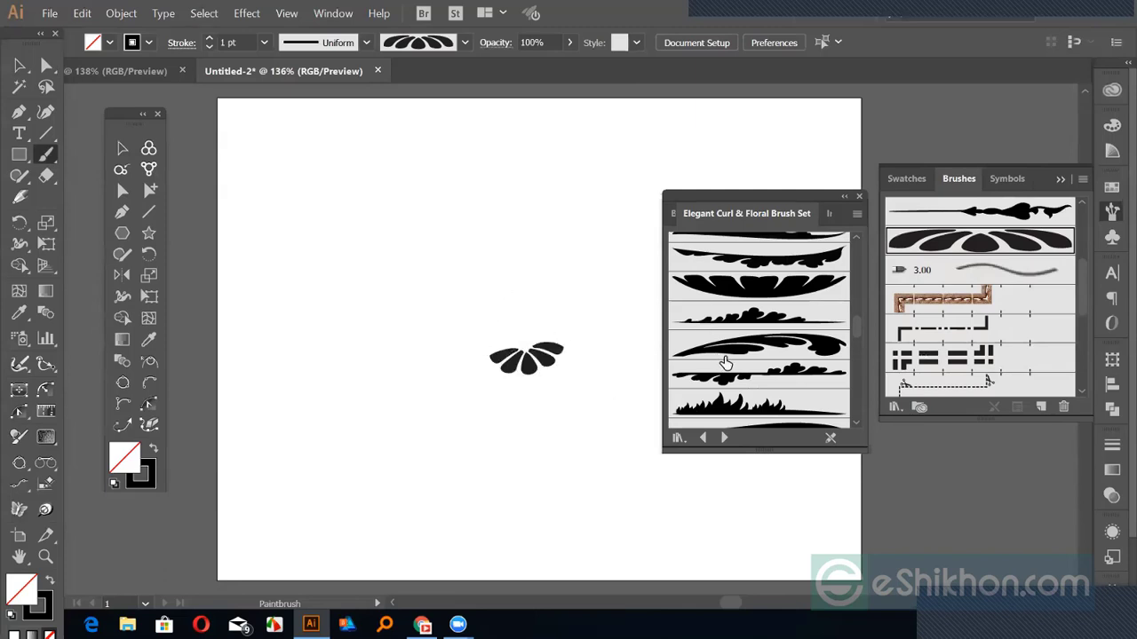
Paint an upright curved stroke with the forked-tail floral brush and move its base onto the middle of the petal fan.
{"action": "scroll", "coordinate": [750, 390], "scroll_direction": "down", "scroll_amount": 5}
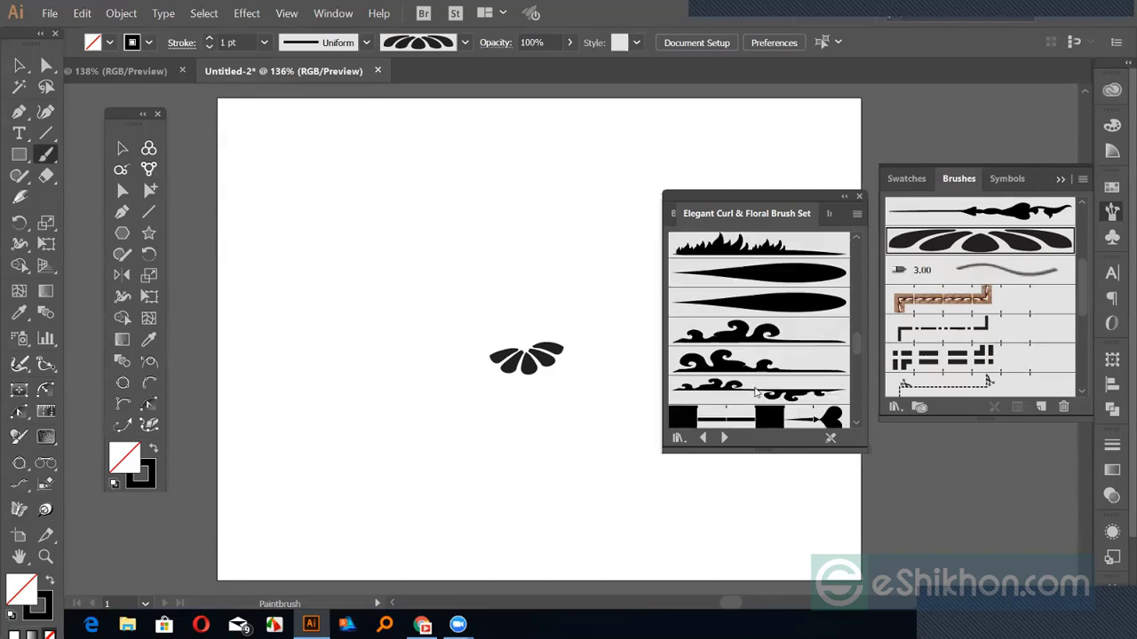
{"action": "scroll", "coordinate": [761, 390], "scroll_direction": "down", "scroll_amount": 5}
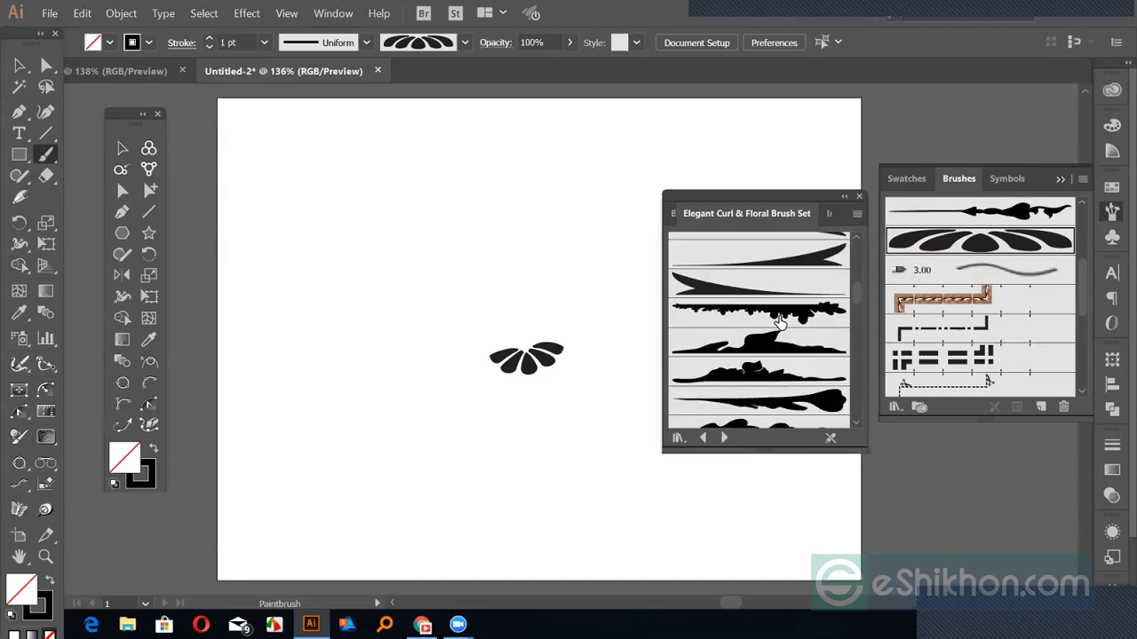
{"action": "left_click", "coordinate": [774, 263]}
{"action": "mouse_move", "coordinate": [532, 344]}
{"action": "left_mouse_down"}
{"action": "mouse_move", "coordinate": [562, 248]}
{"action": "mouse_move", "coordinate": [591, 248]}
{"action": "left_mouse_up"}
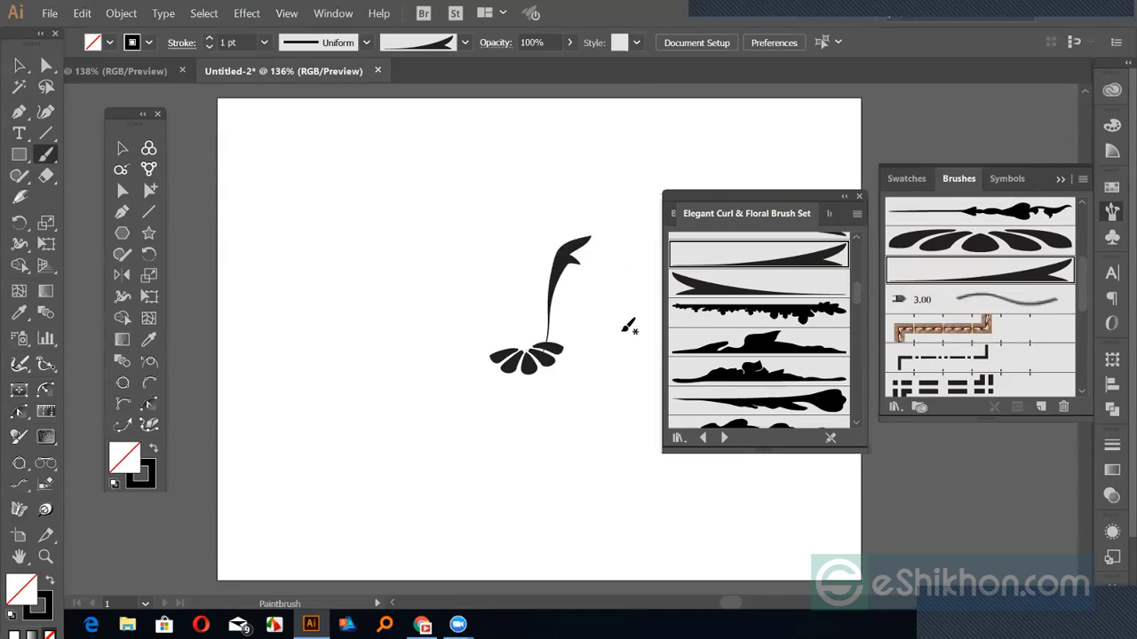
{"action": "key", "text": "v"}
{"action": "left_click", "coordinate": [564, 286]}
{"action": "left_click_drag", "start_coordinate": [563, 273], "coordinate": [546, 274]}
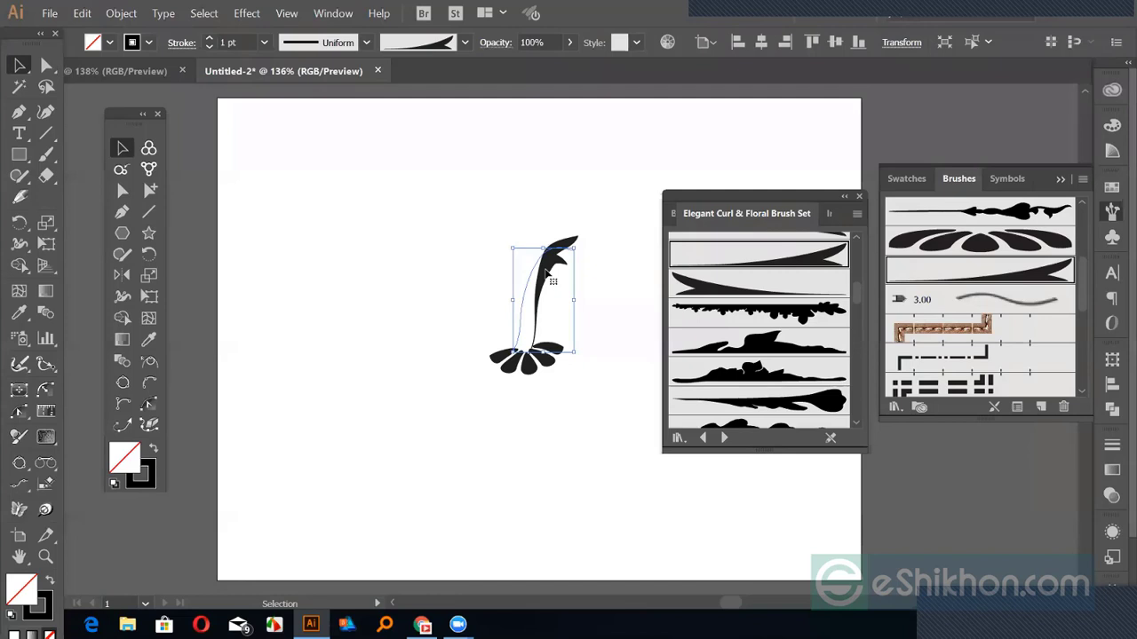
Delete the petal fan and the forked stroke from the artboard.
{"action": "left_click", "coordinate": [466, 234]}
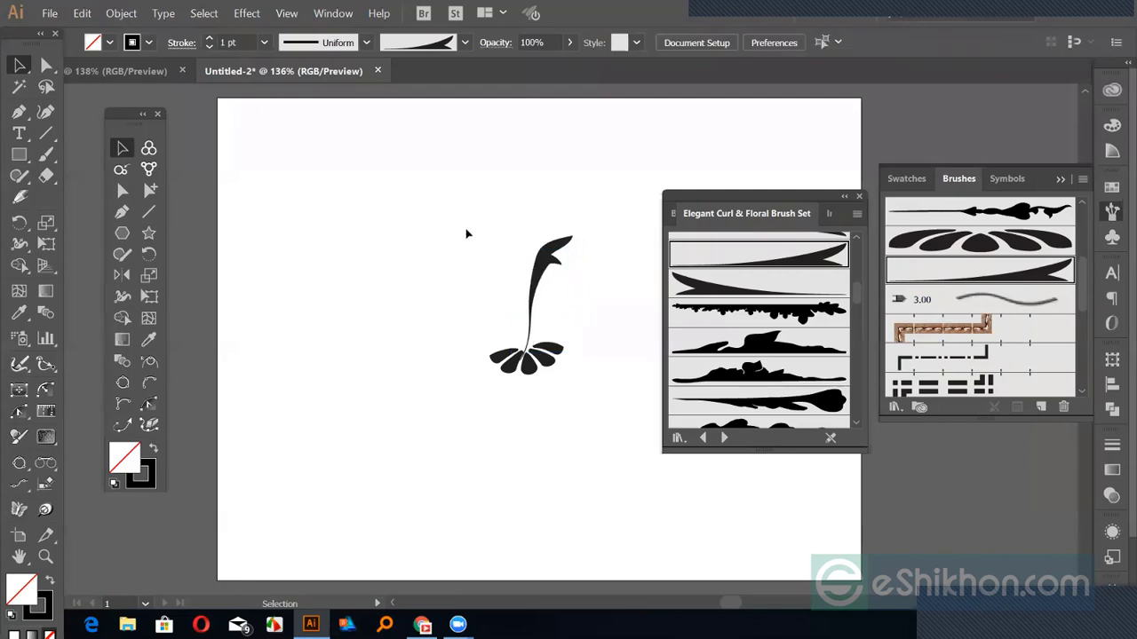
{"action": "left_click_drag", "start_coordinate": [466, 230], "coordinate": [581, 460]}
{"action": "key", "text": "Delete"}
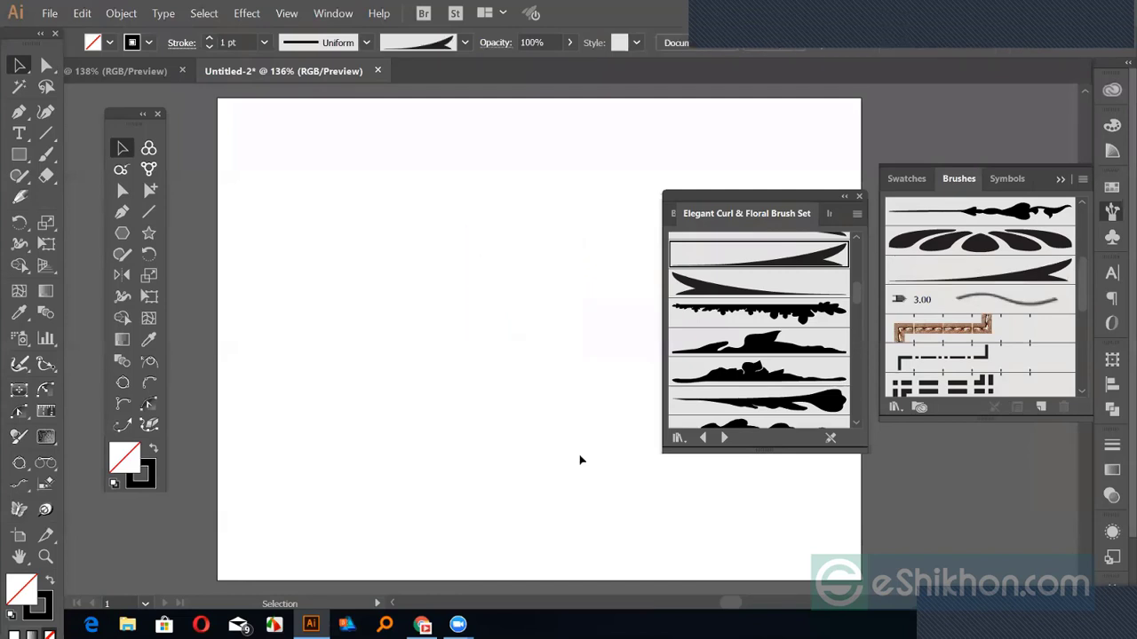
Close the Elegant Curl & Floral brush library and tear off the Shape Builder and Live Paint tool group as a floating palette.
{"action": "left_click", "coordinate": [858, 197]}
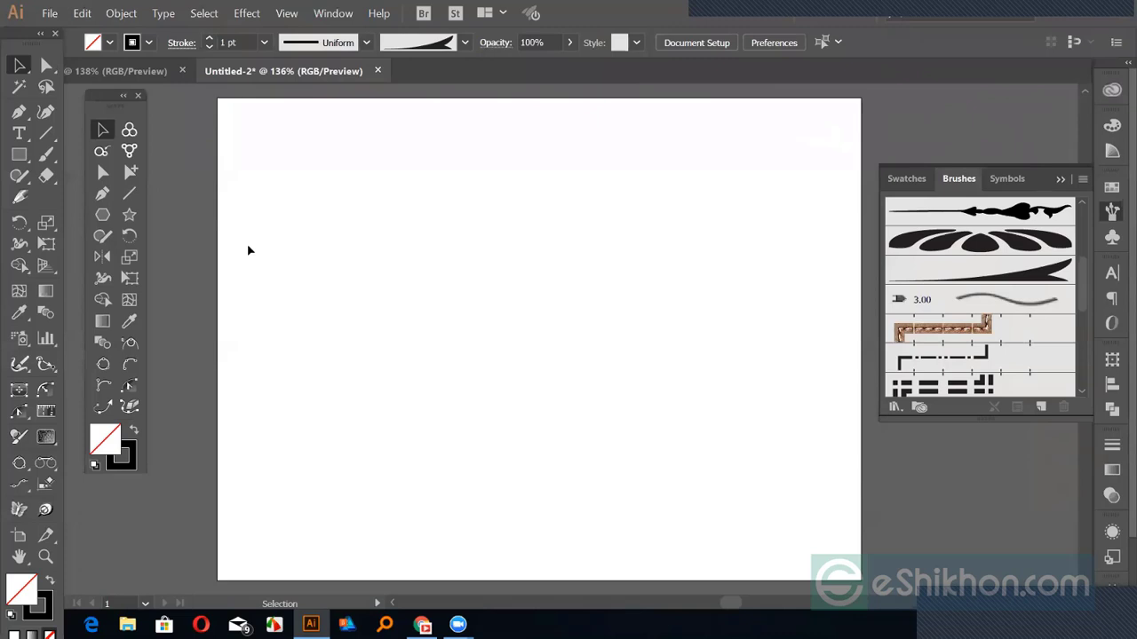
{"action": "left_click", "coordinate": [30, 274]}
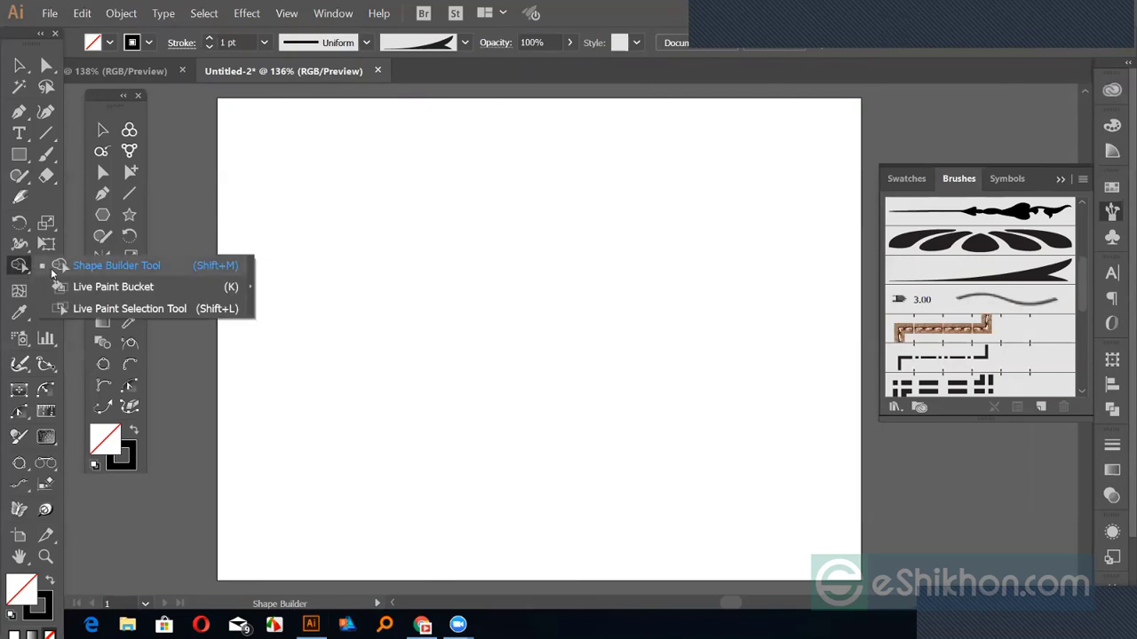
{"action": "left_click", "coordinate": [252, 286]}
{"action": "left_click_drag", "start_coordinate": [138, 289], "coordinate": [200, 178]}
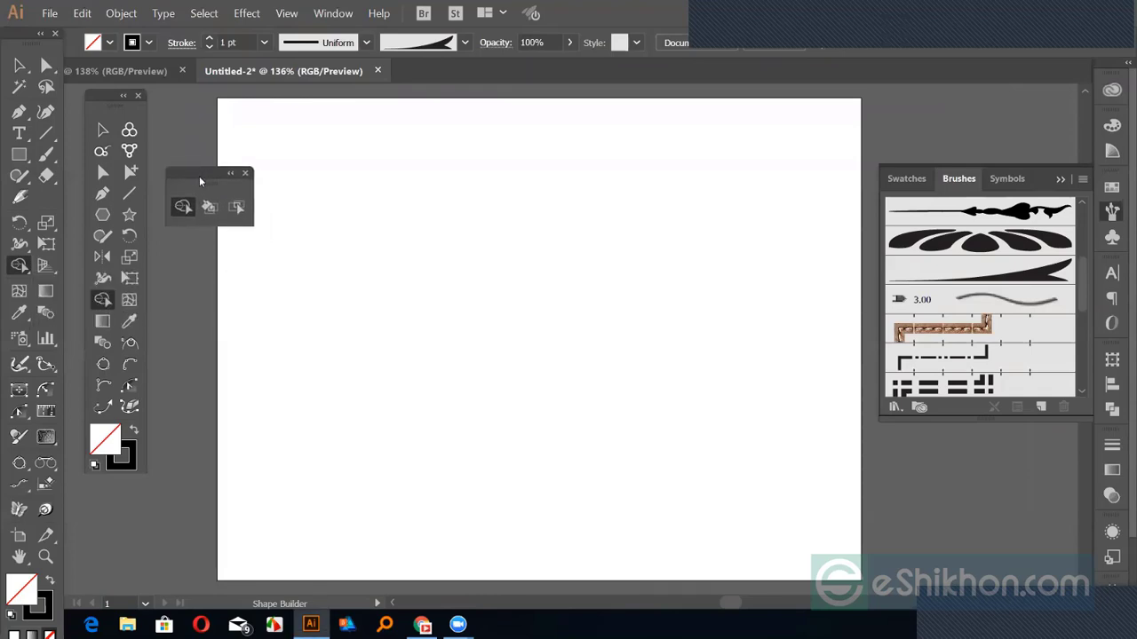
Draw a hexagon in the artboard's upper-left area and swap its colours so it has a black fill and no stroke.
{"action": "left_click", "coordinate": [102, 214]}
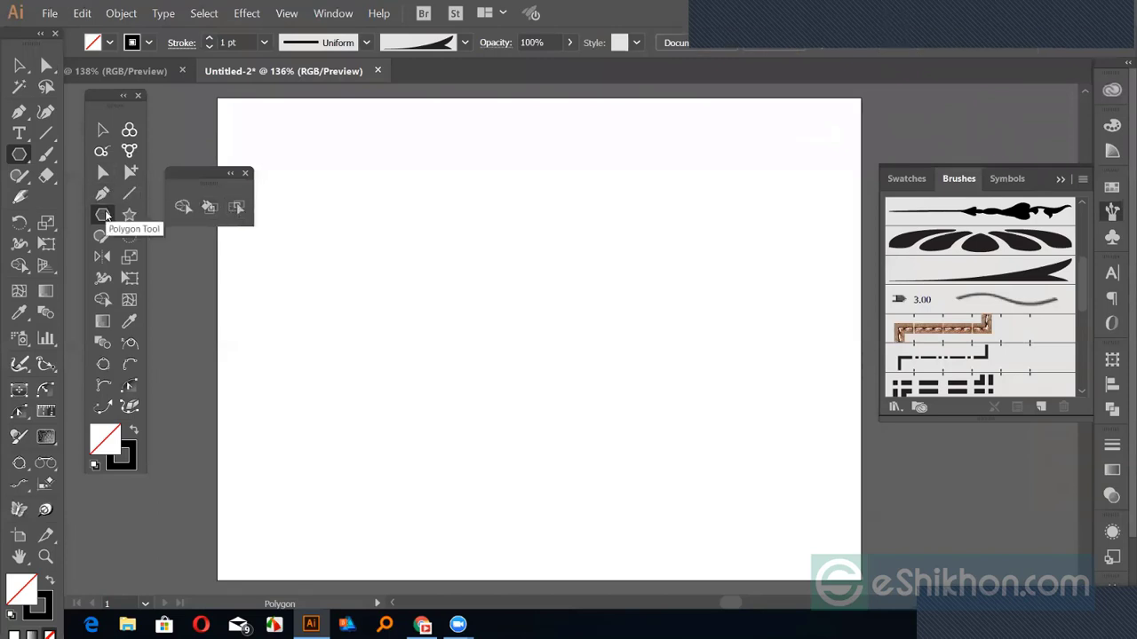
{"action": "left_click_drag", "start_coordinate": [432, 291], "coordinate": [475, 373]}
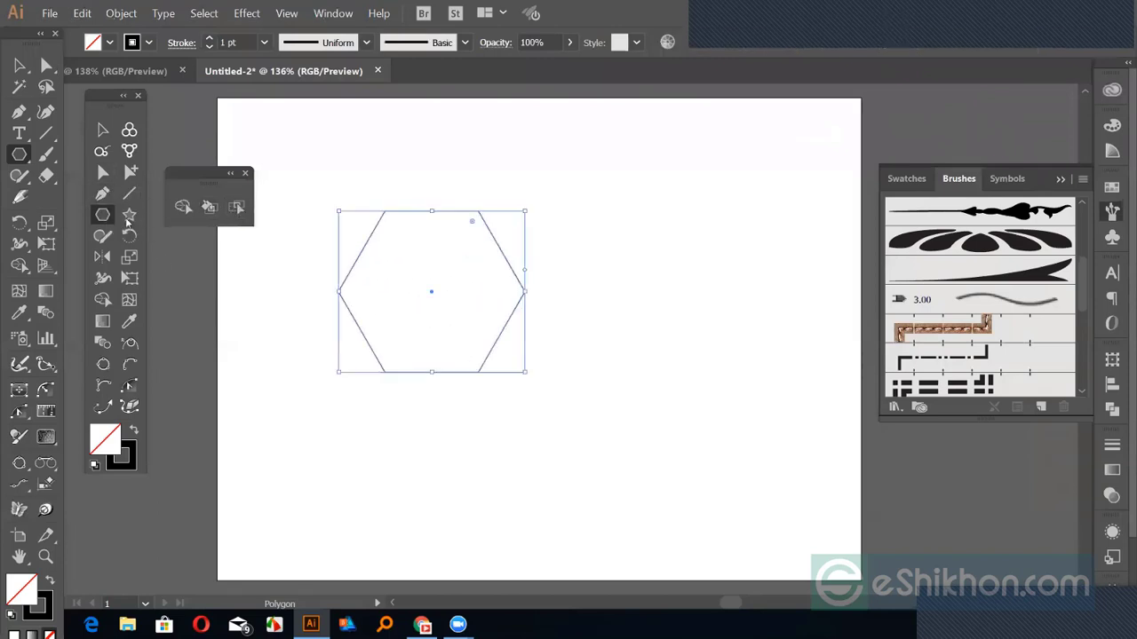
{"action": "key", "text": "shift+x"}
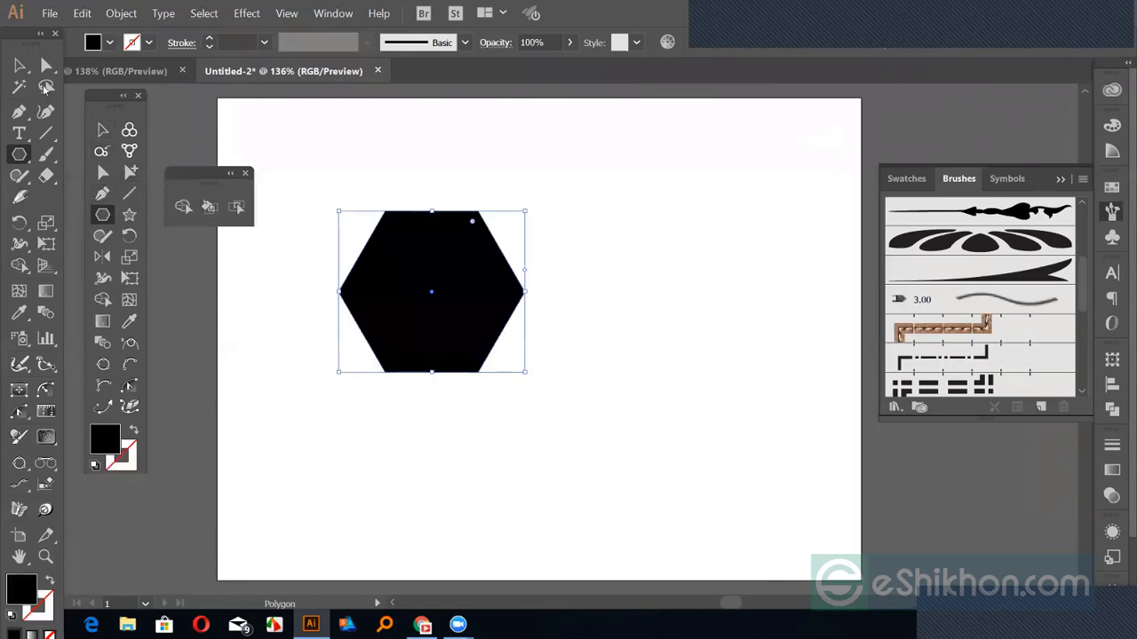
Duplicate the black hexagon horizontally by half its width so the two overlap in a diamond, and select both.
{"action": "key", "text": "v"}
{"action": "left_click_drag", "start_coordinate": [414, 287], "coordinate": [507, 287]}
{"action": "left_click_drag", "start_coordinate": [462, 176], "coordinate": [579, 361]}
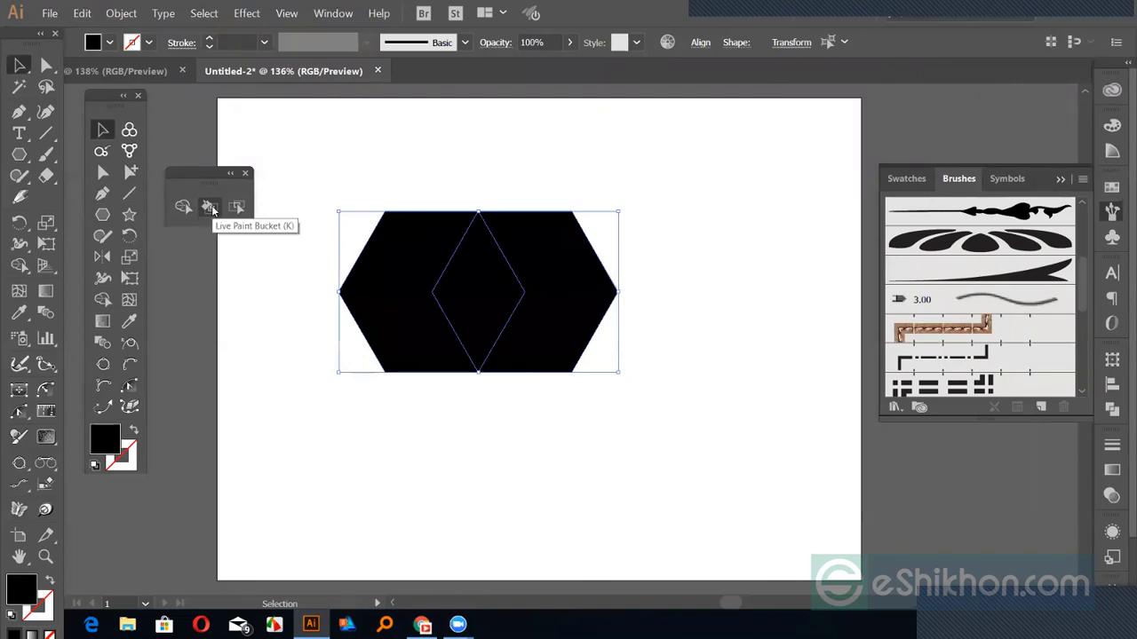
Turn the two hexagons into a Live Paint group by filling their overlapping diamond with a red swatch using the Live Paint Bucket.
{"action": "left_click", "coordinate": [210, 206]}
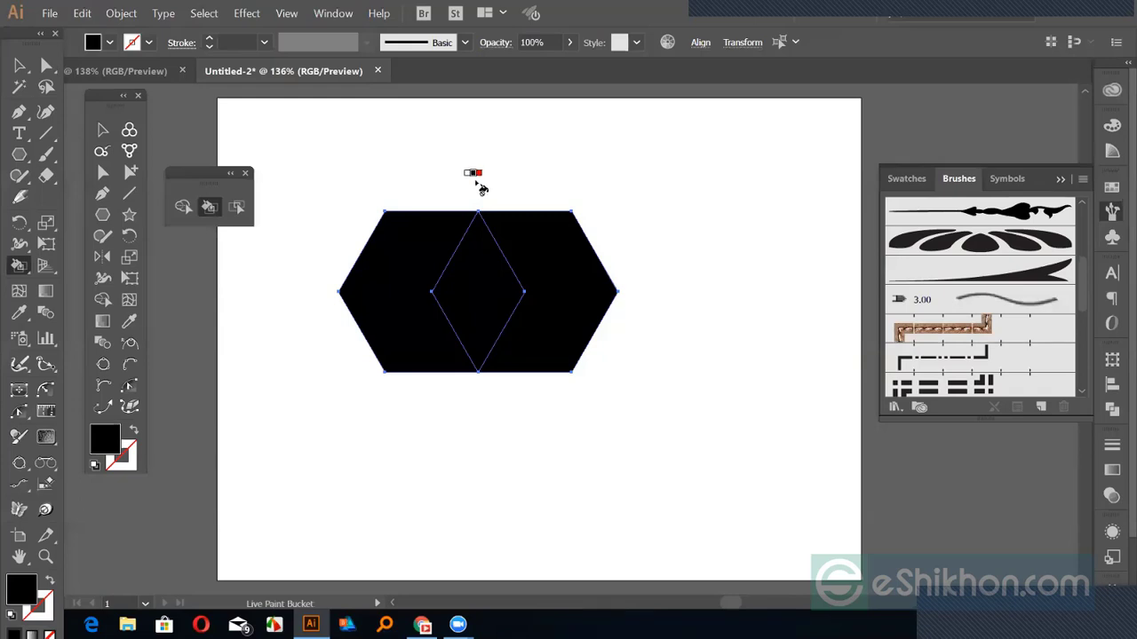
{"action": "left_click", "coordinate": [1111, 189]}
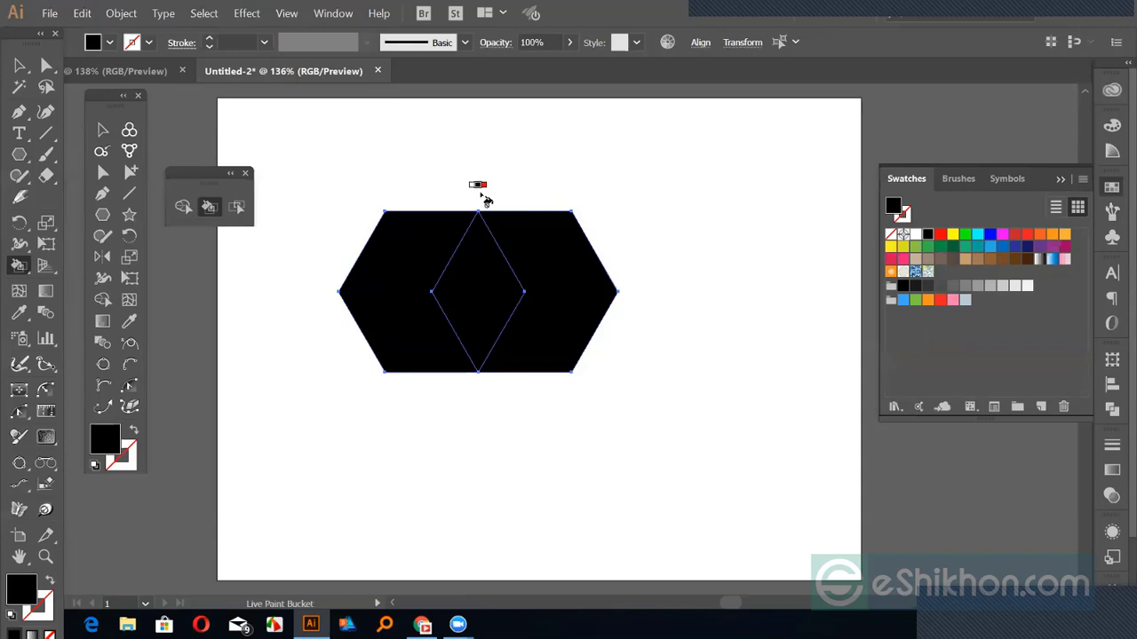
{"action": "key", "text": "Right"}
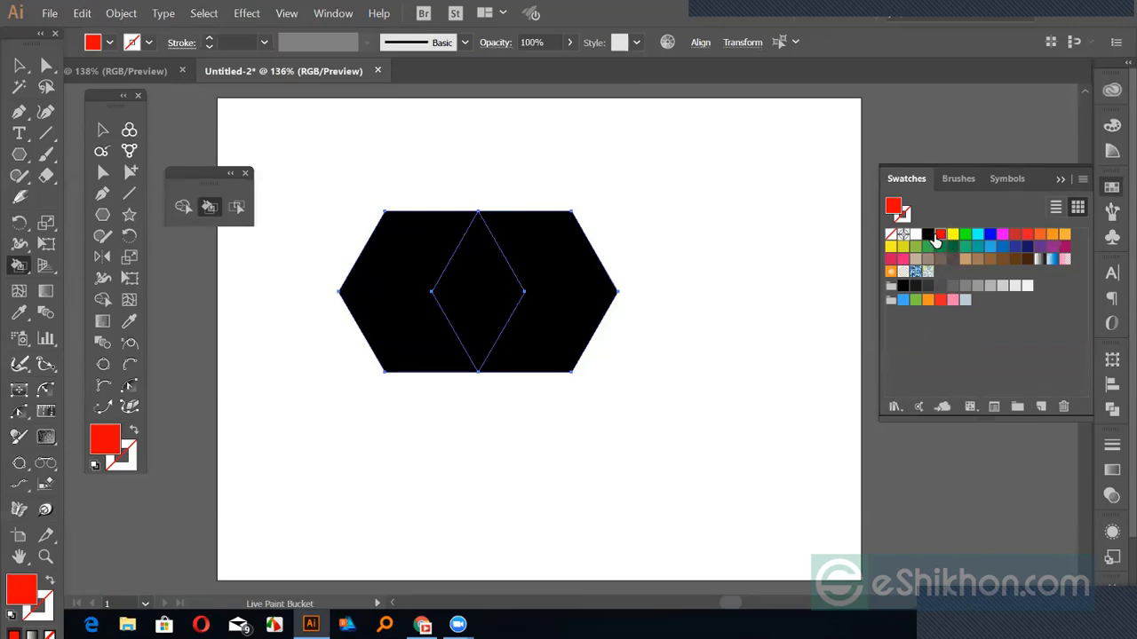
{"action": "key", "text": "Right"}
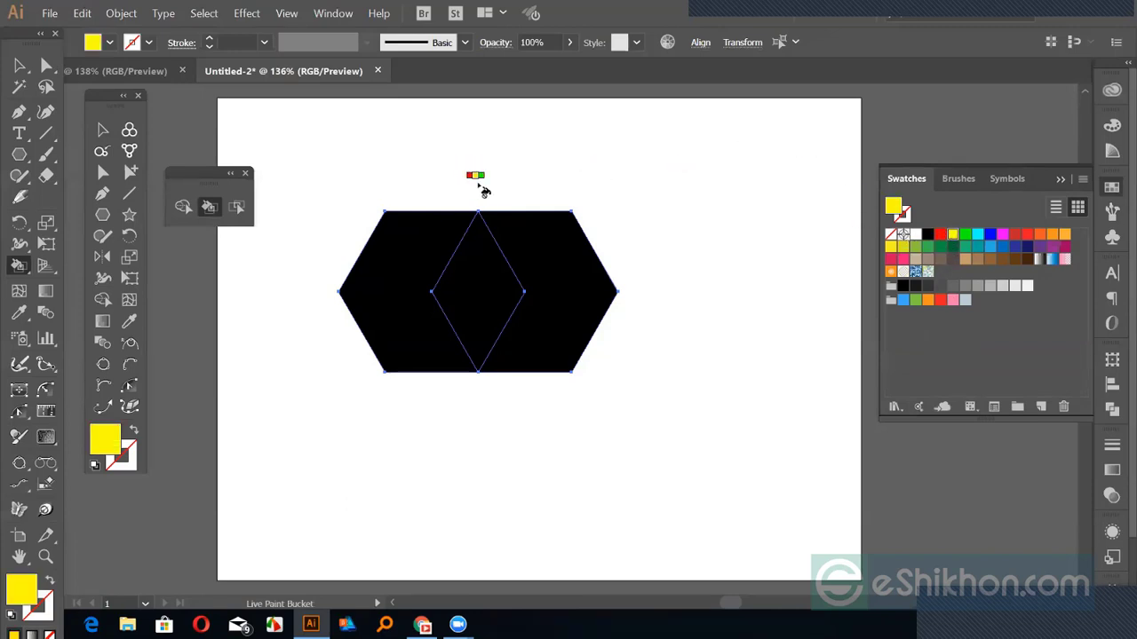
{"action": "key", "text": "Right"}
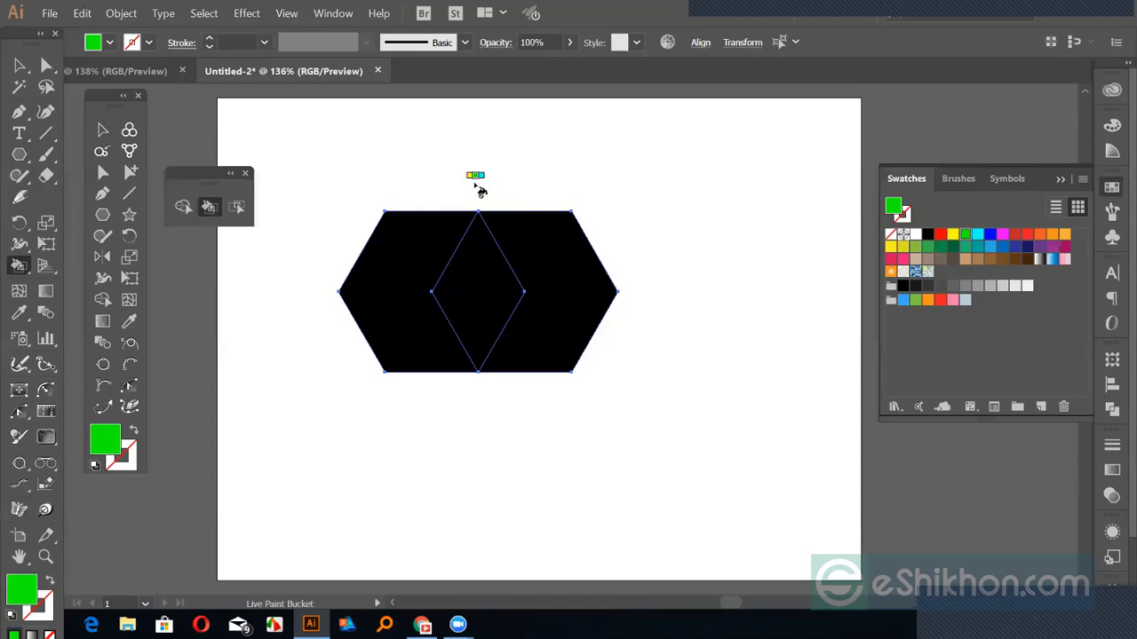
{"action": "key", "text": "Right"}
{"action": "key", "text": "Right"}
{"action": "key", "text": "Right"}
{"action": "key", "text": "Right"}
{"action": "key", "text": "Right"}
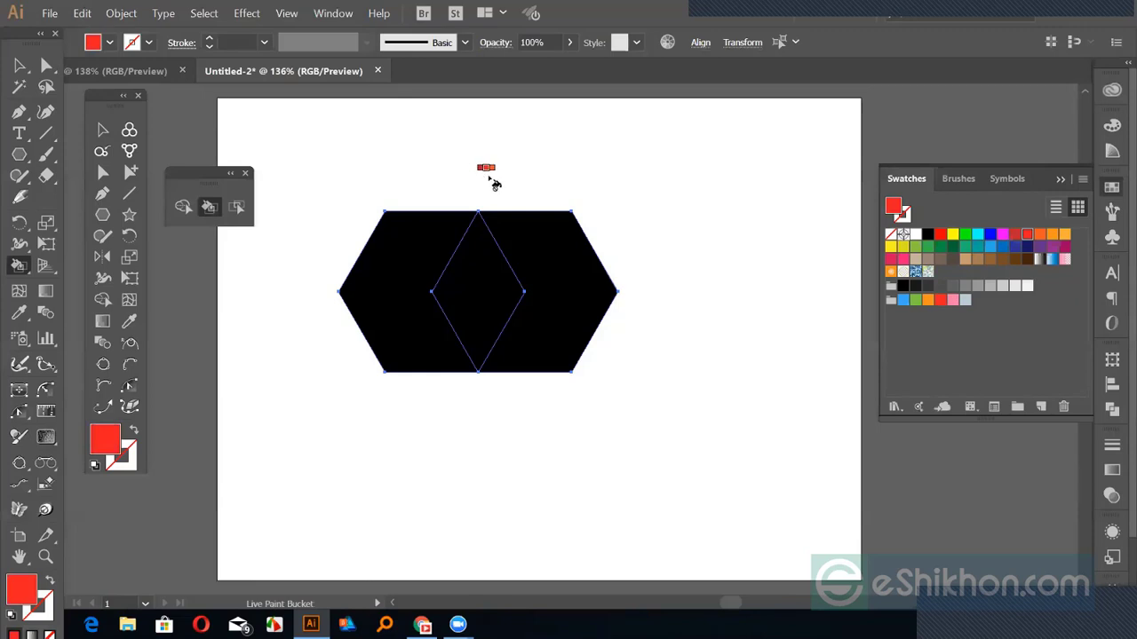
{"action": "left_click", "coordinate": [487, 274]}
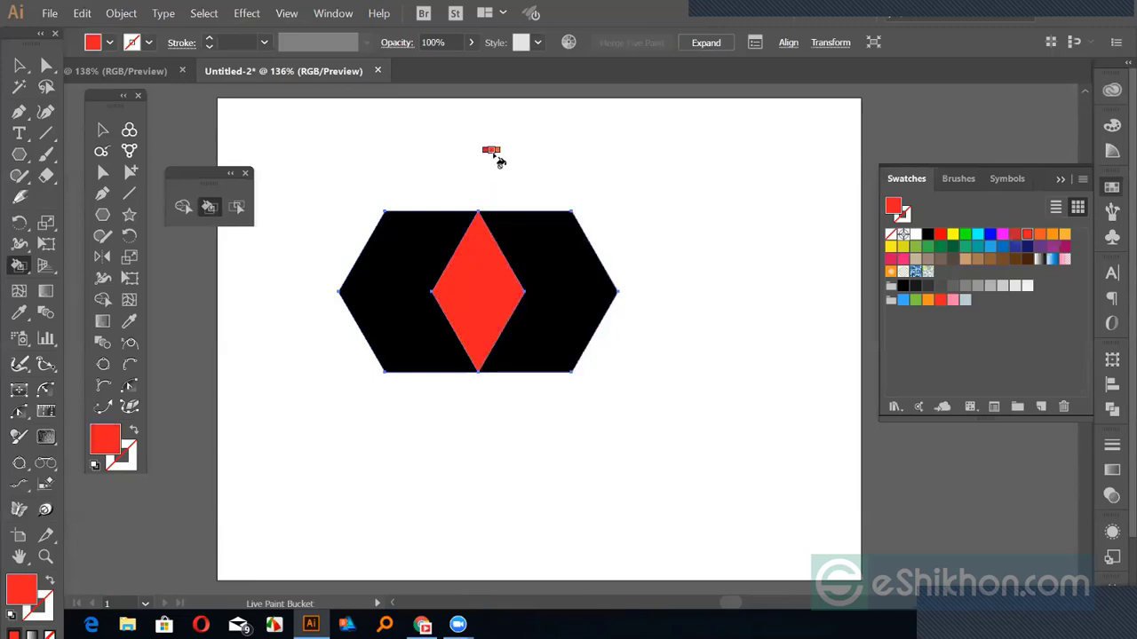
Fill the right part of the Live Paint hexagons with a yellow swatch and the left part with a green one.
{"action": "key", "text": "Right"}
{"action": "key", "text": "Right"}
{"action": "key", "text": "Right"}
{"action": "key", "text": "Right"}
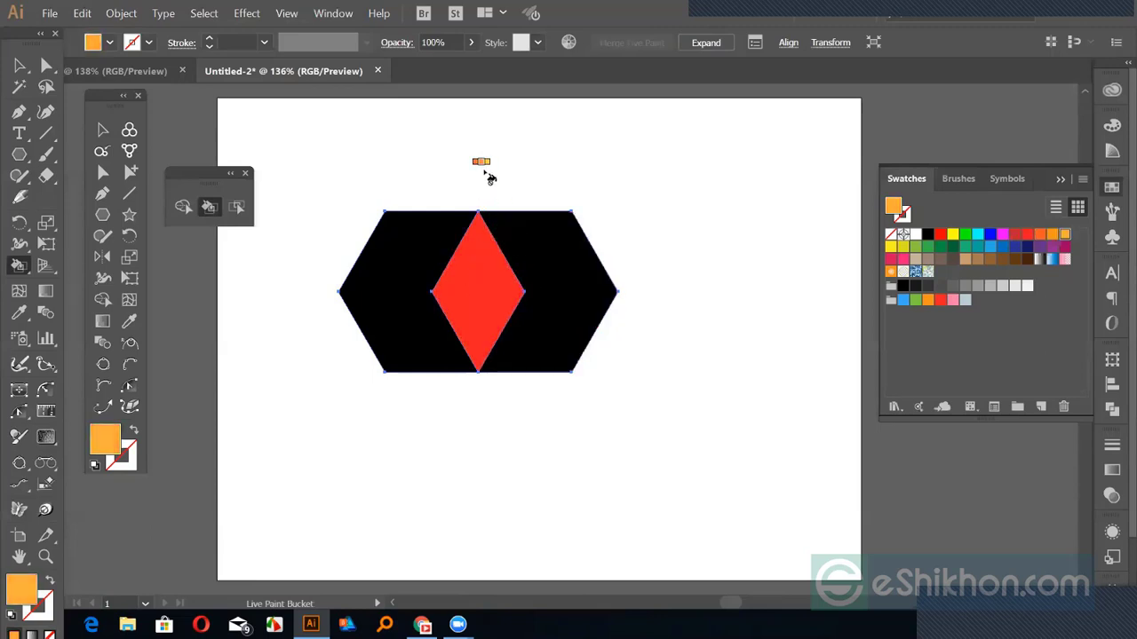
{"action": "left_click", "coordinate": [538, 248]}
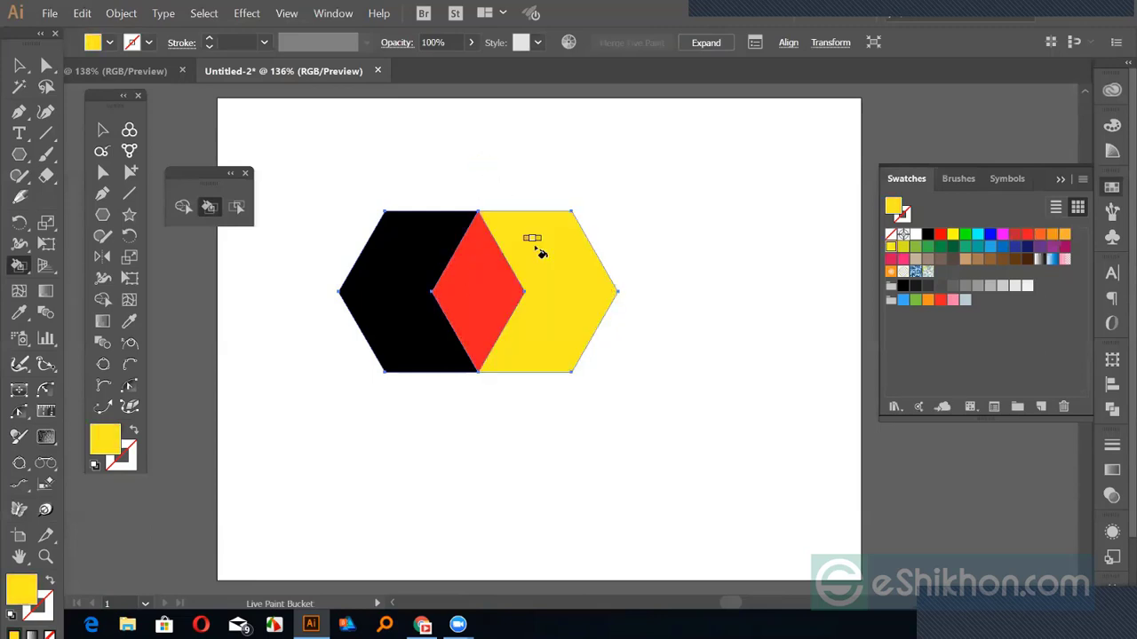
{"action": "key", "text": "Right"}
{"action": "key", "text": "Right"}
{"action": "key", "text": "Right"}
{"action": "left_click", "coordinate": [413, 265]}
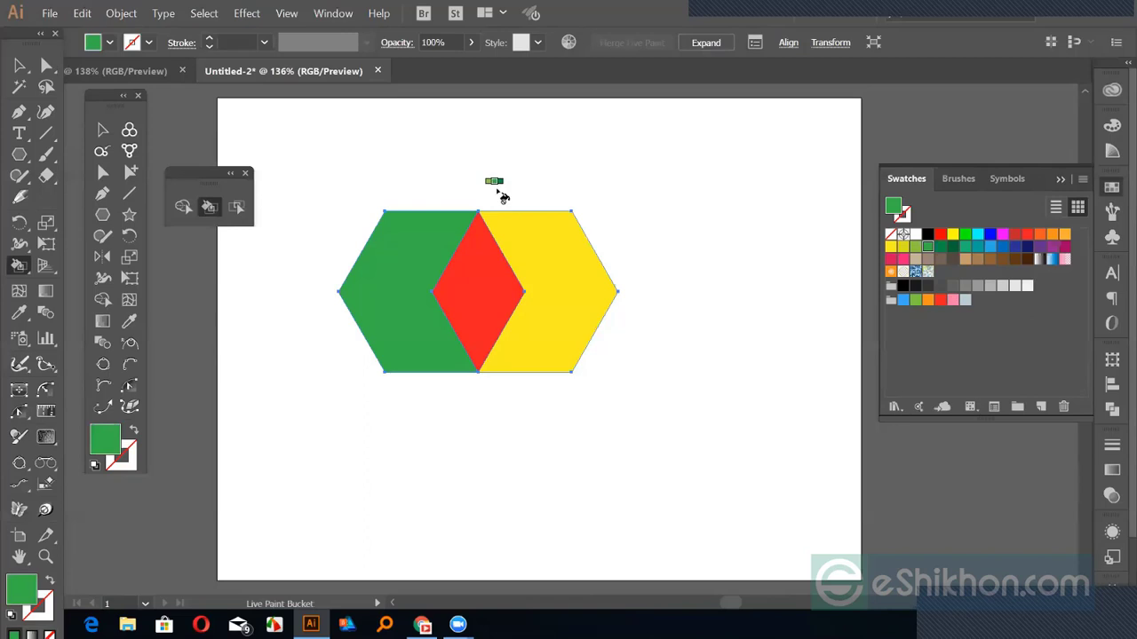
Fill all three areas of the Live Paint hexagons with the medium blue swatch.
{"action": "key", "text": "Right"}
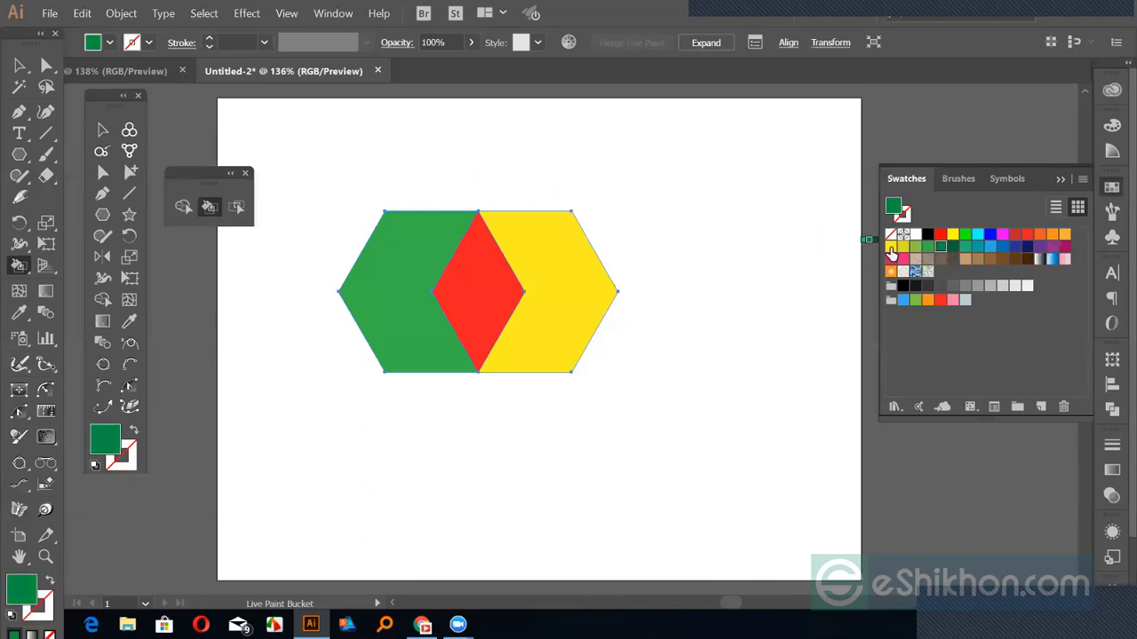
{"action": "key", "text": "Right"}
{"action": "key", "text": "Right"}
{"action": "key", "text": "Right"}
{"action": "key", "text": "Right"}
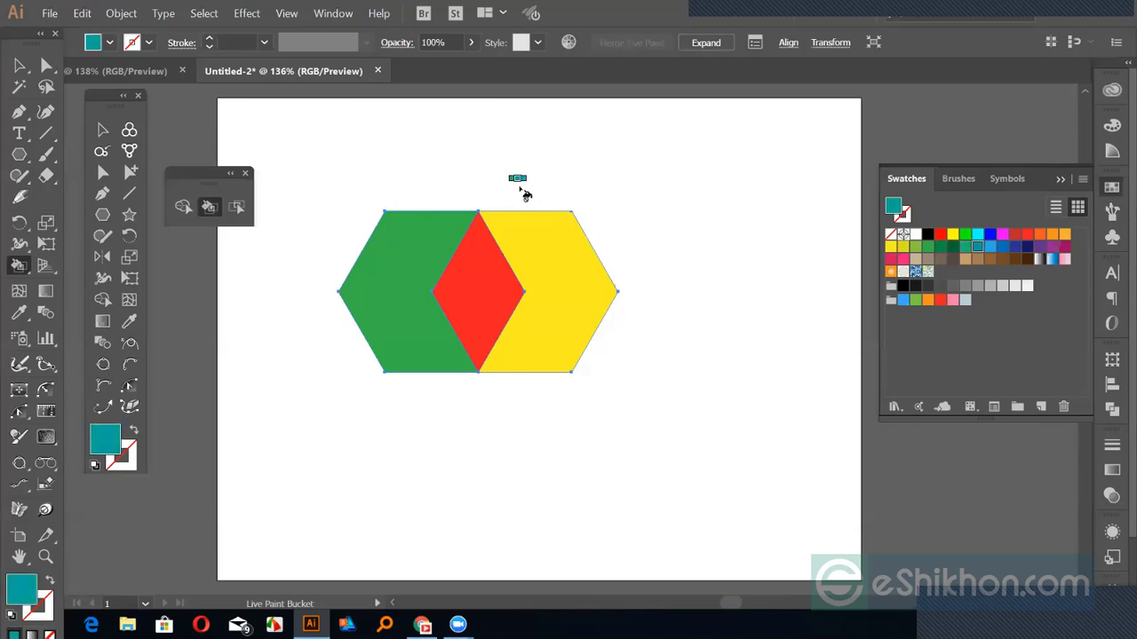
{"action": "key", "text": "Right"}
{"action": "left_click", "coordinate": [480, 267]}
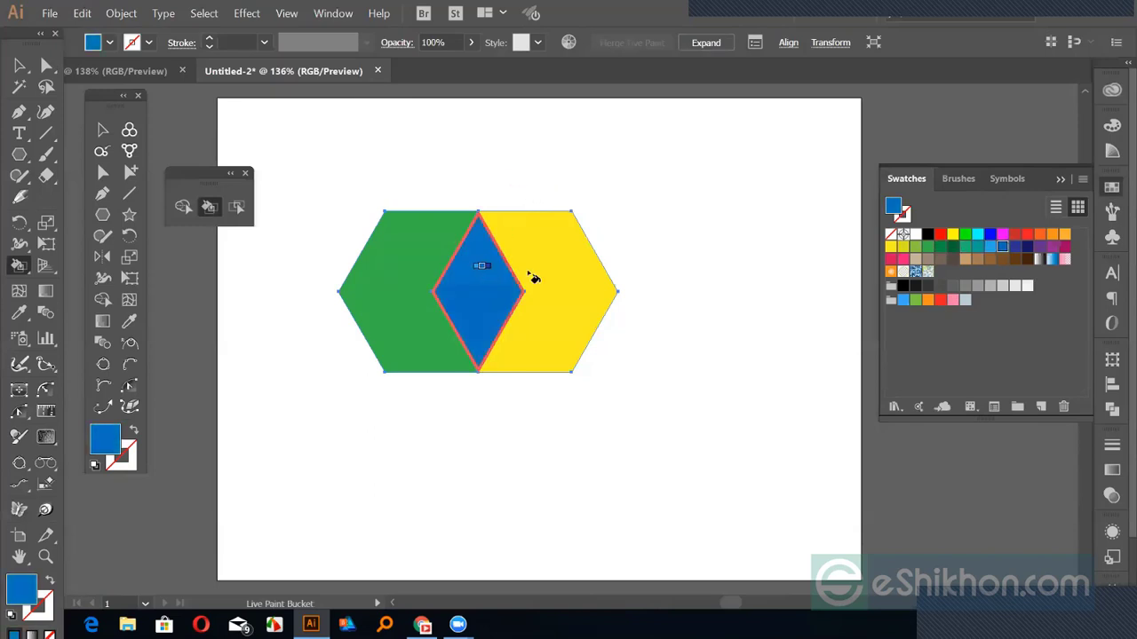
{"action": "left_click", "coordinate": [546, 274]}
{"action": "left_click", "coordinate": [412, 249]}
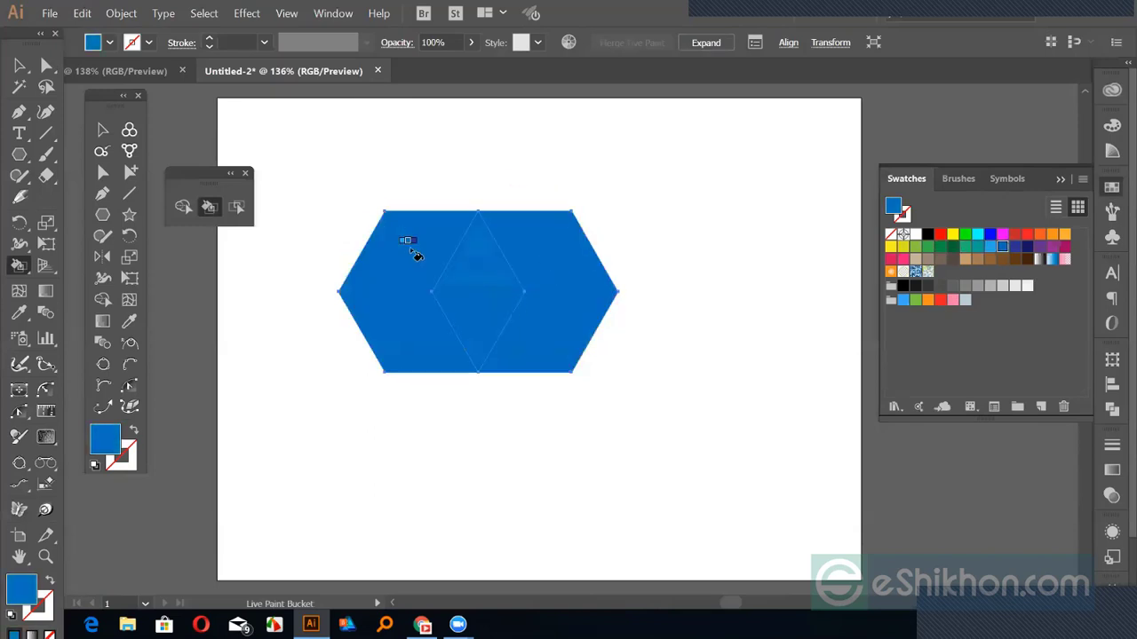
Fill the left hexagon area with indigo and the central diamond with dark navy, and return to the Selection tool.
{"action": "key", "text": "Right"}
{"action": "left_click", "coordinate": [417, 250]}
{"action": "key", "text": "Right"}
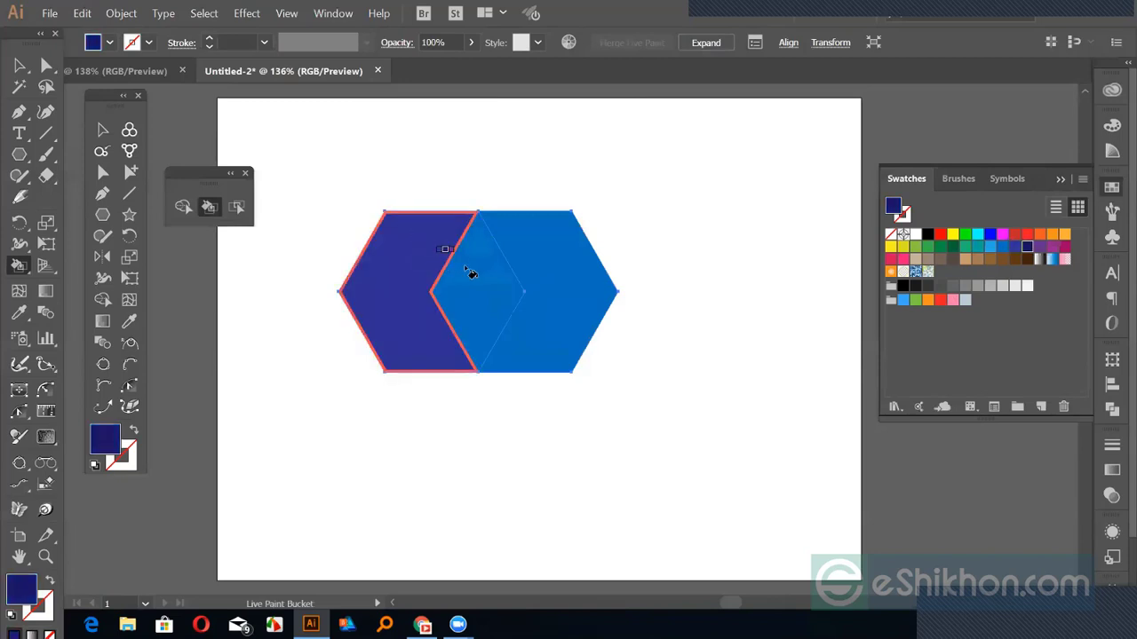
{"action": "left_click", "coordinate": [474, 278]}
{"action": "left_click", "coordinate": [102, 129]}
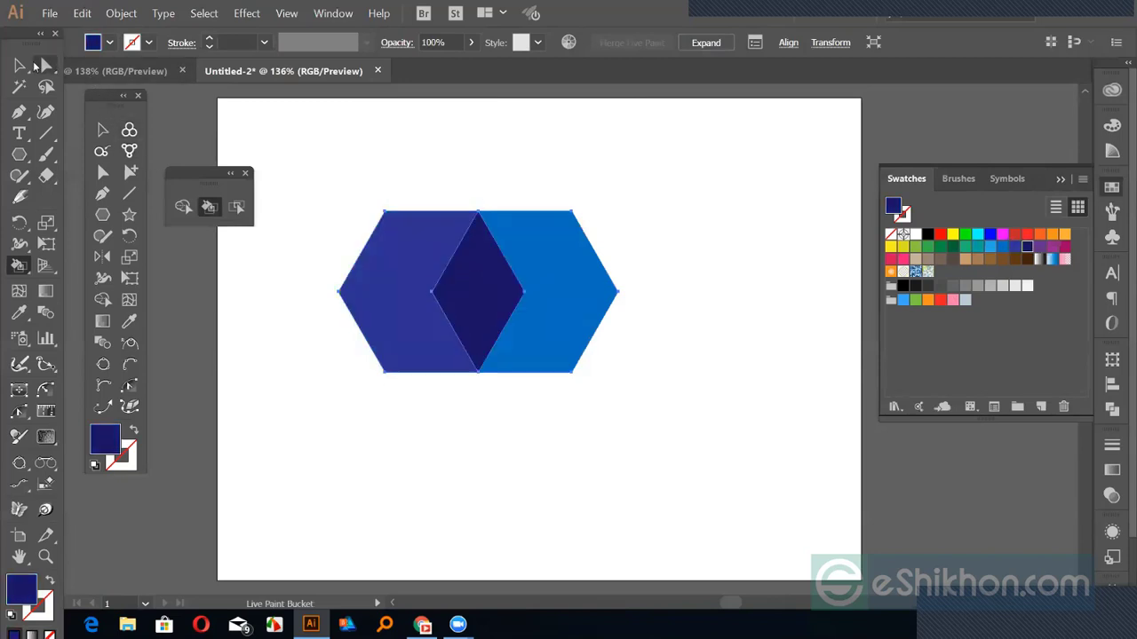
Draw a dark blue hexagon below the Live Paint group and place a duplicate beside it, overlapping half its width.
{"action": "left_click", "coordinate": [266, 151]}
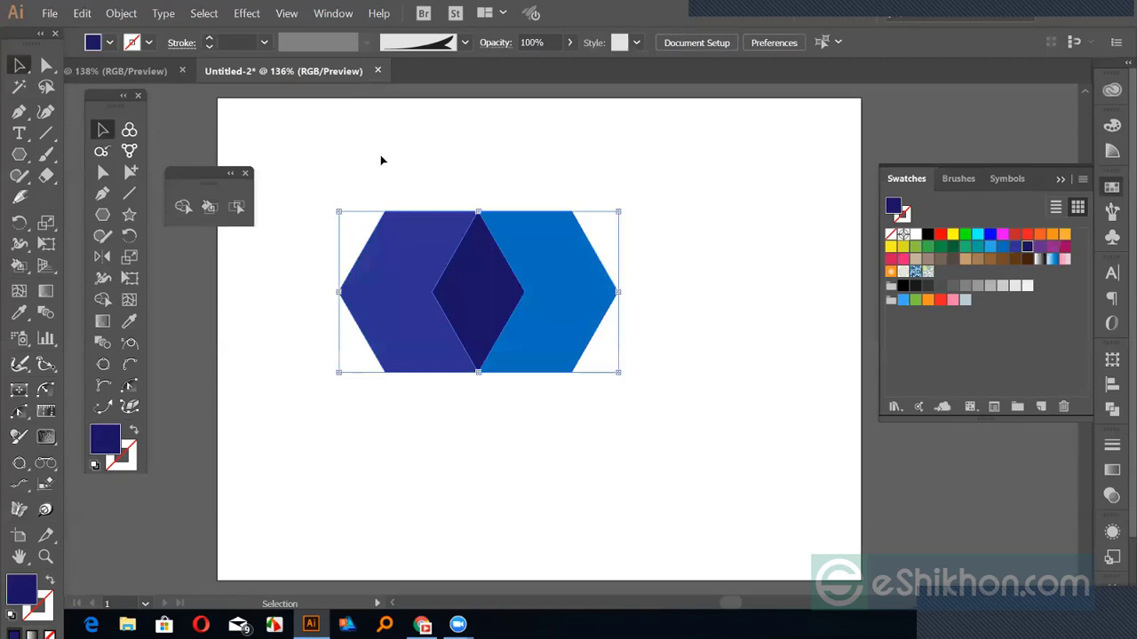
{"action": "key", "text": "shift+m"}
{"action": "left_click_drag", "start_coordinate": [432, 462], "coordinate": [463, 508]}
{"action": "left_click", "coordinate": [19, 64]}
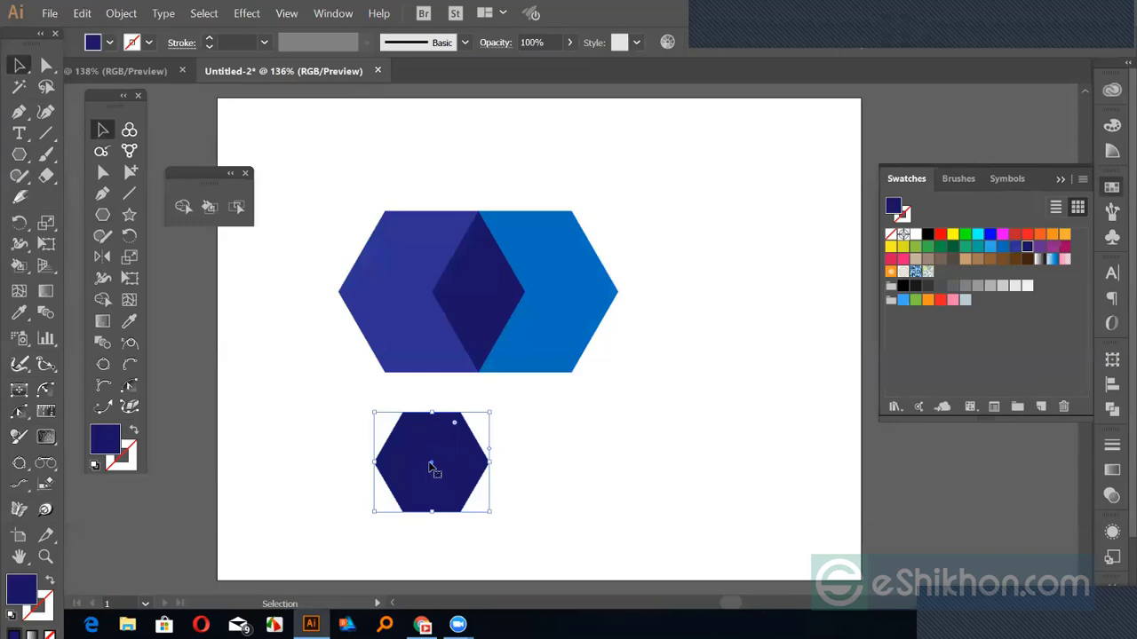
{"action": "left_click_drag", "start_coordinate": [432, 469], "coordinate": [489, 469]}
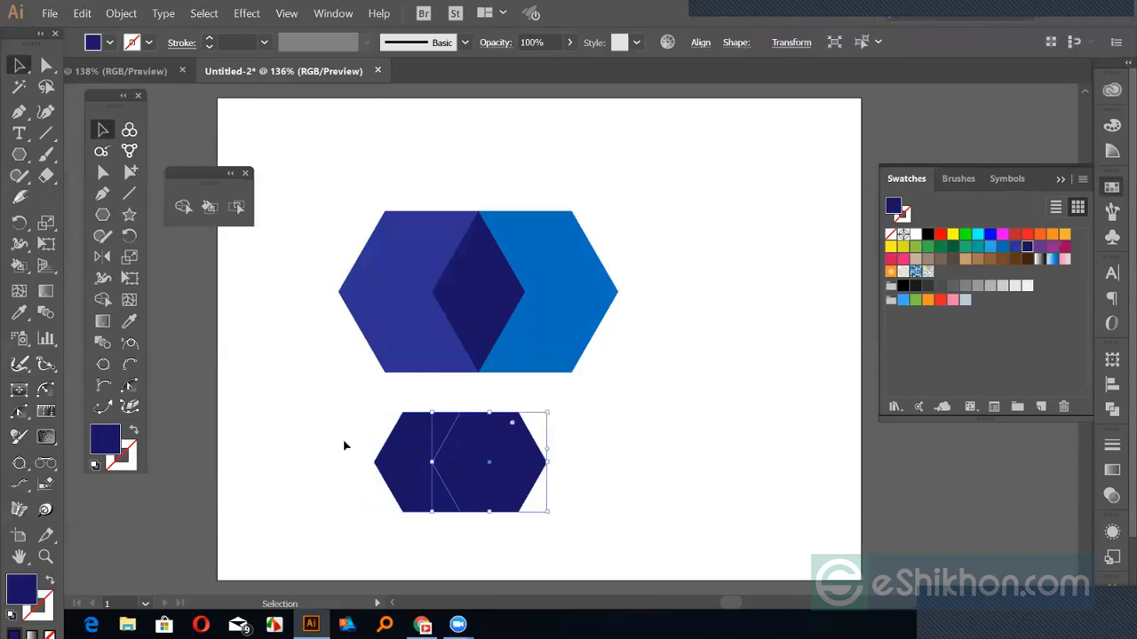
Enlarge both new lower hexagons together and fill the overlapping duplicate with a lighter blue.
{"action": "left_click_drag", "start_coordinate": [345, 446], "coordinate": [593, 539]}
{"action": "left_click", "coordinate": [593, 539]}
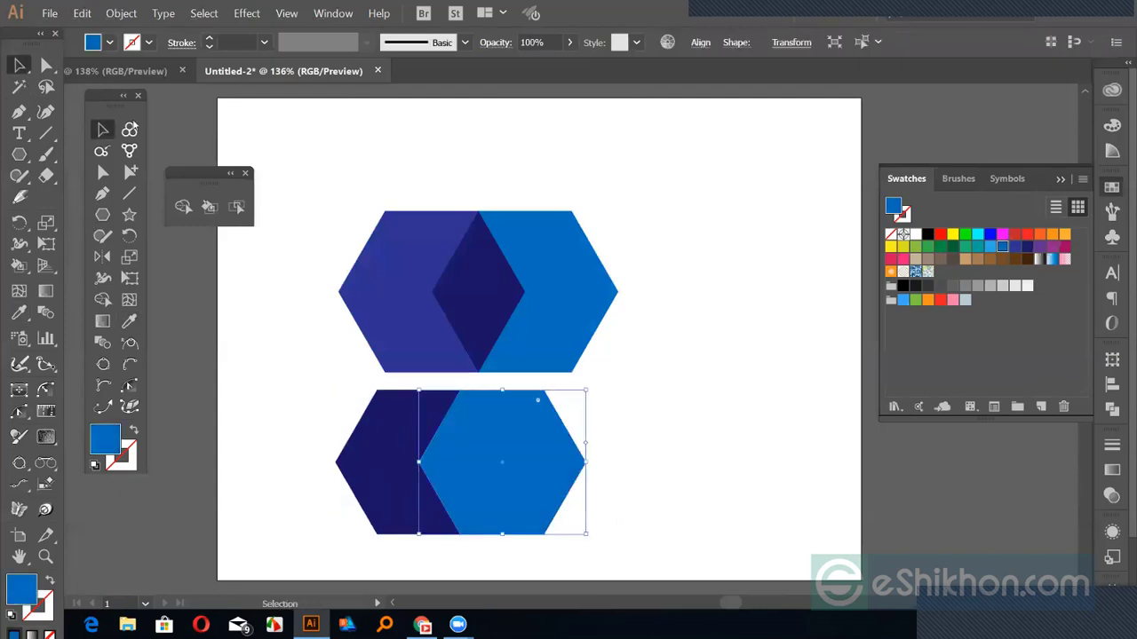
{"action": "left_click", "coordinate": [432, 173]}
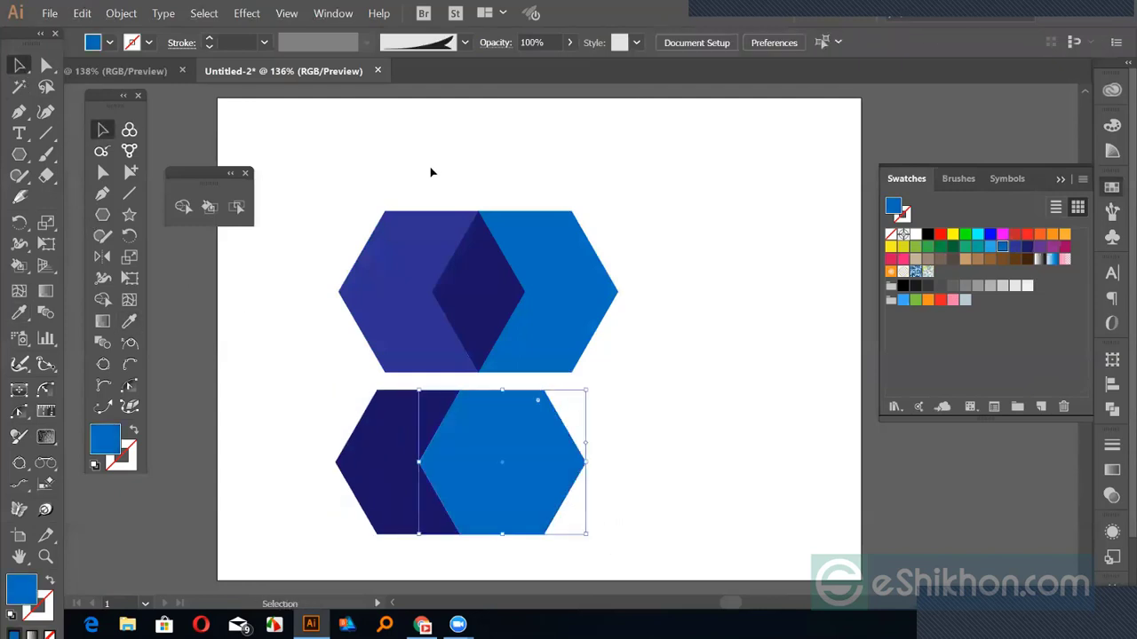
Use the Live Paint Selection tool on the upper group to select its overlap face and its left face individually.
{"action": "left_click_drag", "start_coordinate": [353, 165], "coordinate": [547, 295]}
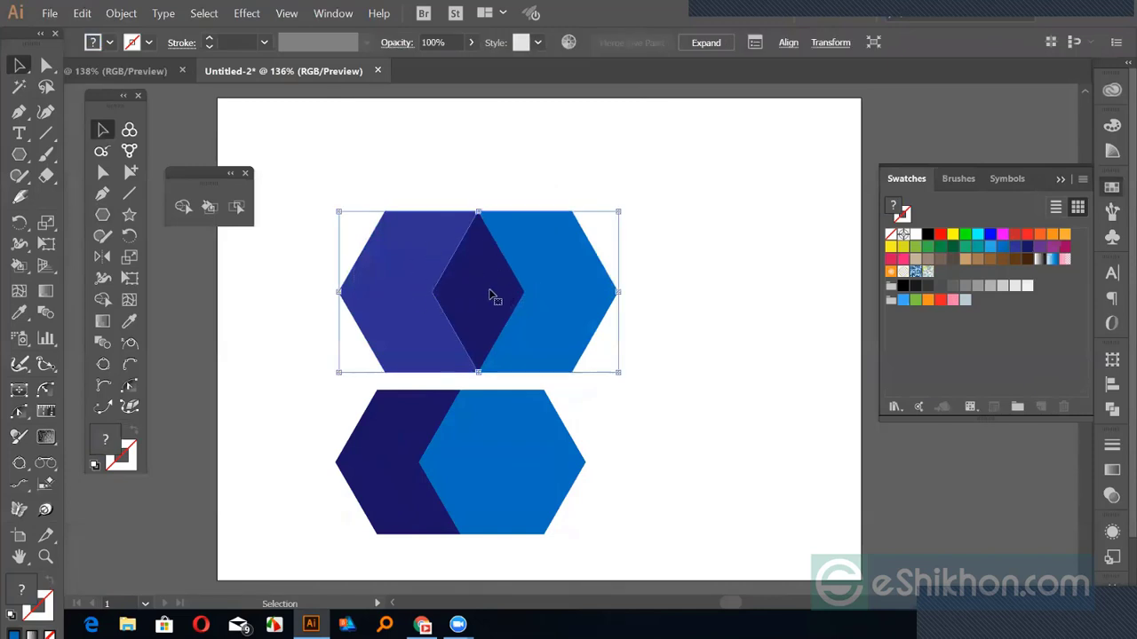
{"action": "left_click", "coordinate": [239, 207]}
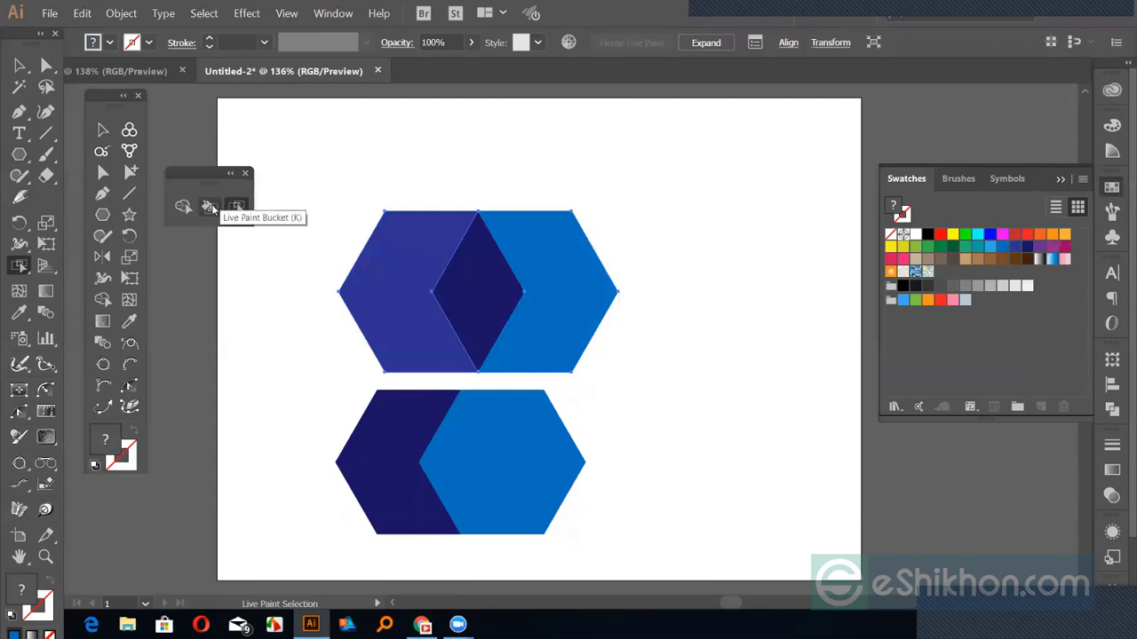
{"action": "left_click", "coordinate": [436, 259]}
{"action": "left_click", "coordinate": [499, 267]}
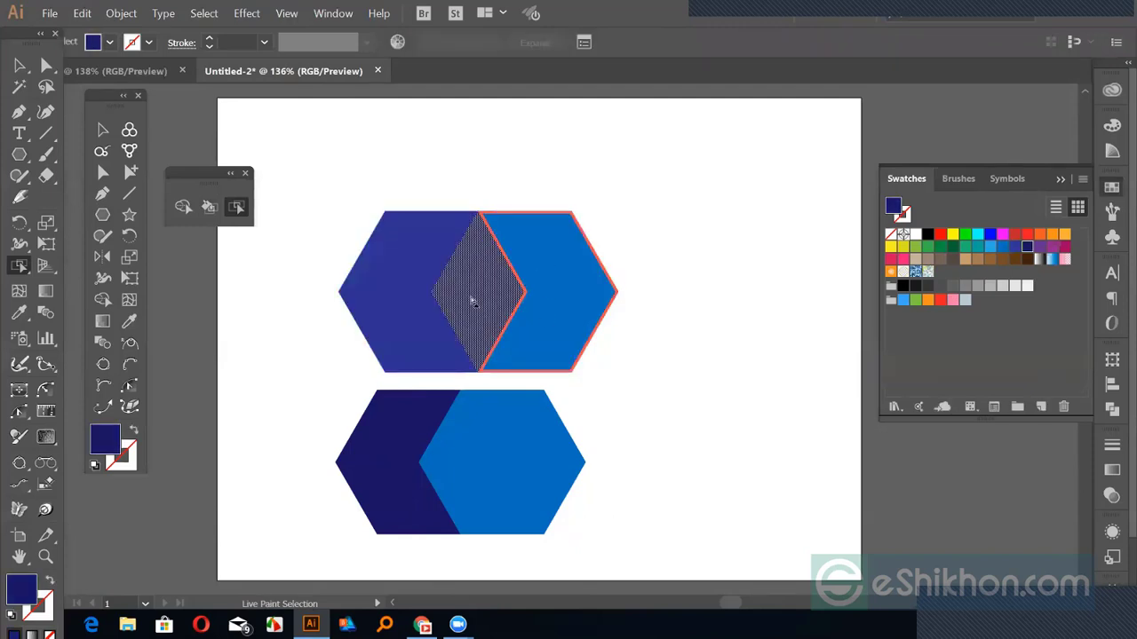
{"action": "key", "text": "ctrl+shift+a"}
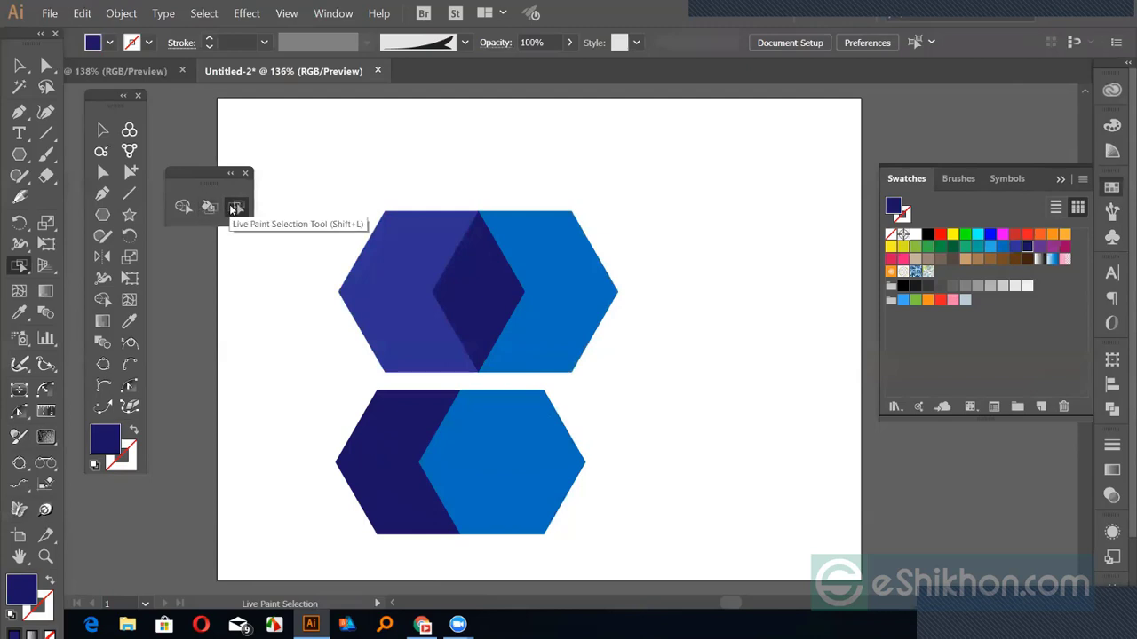
{"action": "left_click", "coordinate": [414, 266]}
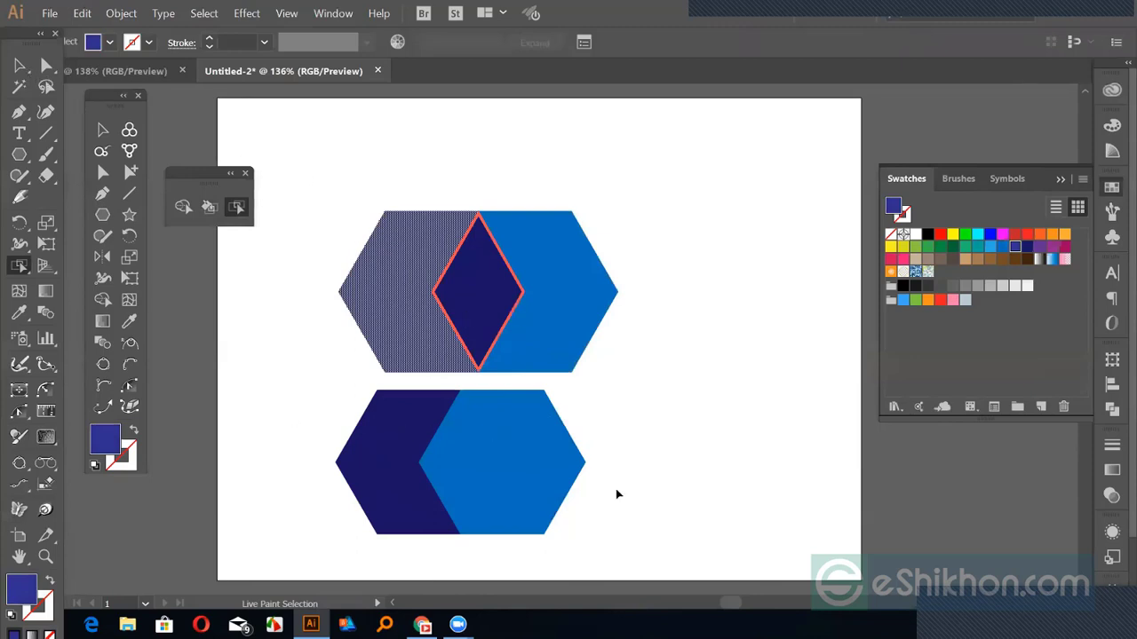
Select the upper and lower hexagon artwork together and delete it to clear the artboard.
{"action": "key", "text": "v"}
{"action": "left_click_drag", "start_coordinate": [305, 172], "coordinate": [619, 492]}
{"action": "key", "text": "Delete"}
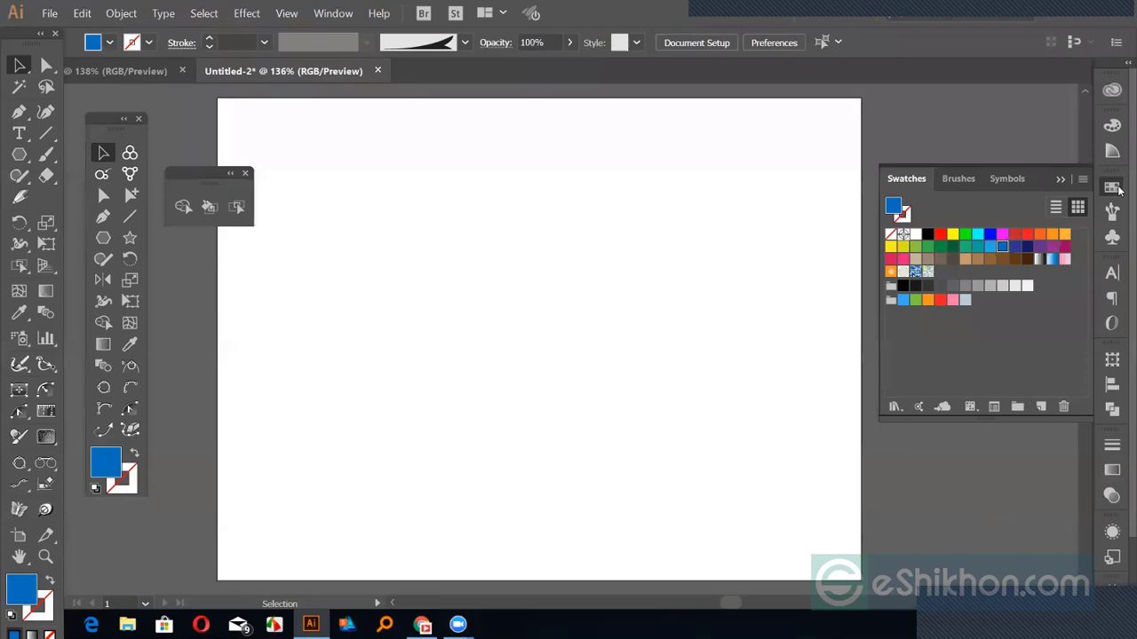
Set the fill to the white-to-black gradient swatch.
{"action": "left_click", "coordinate": [1111, 188]}
{"action": "left_click", "coordinate": [1112, 188]}
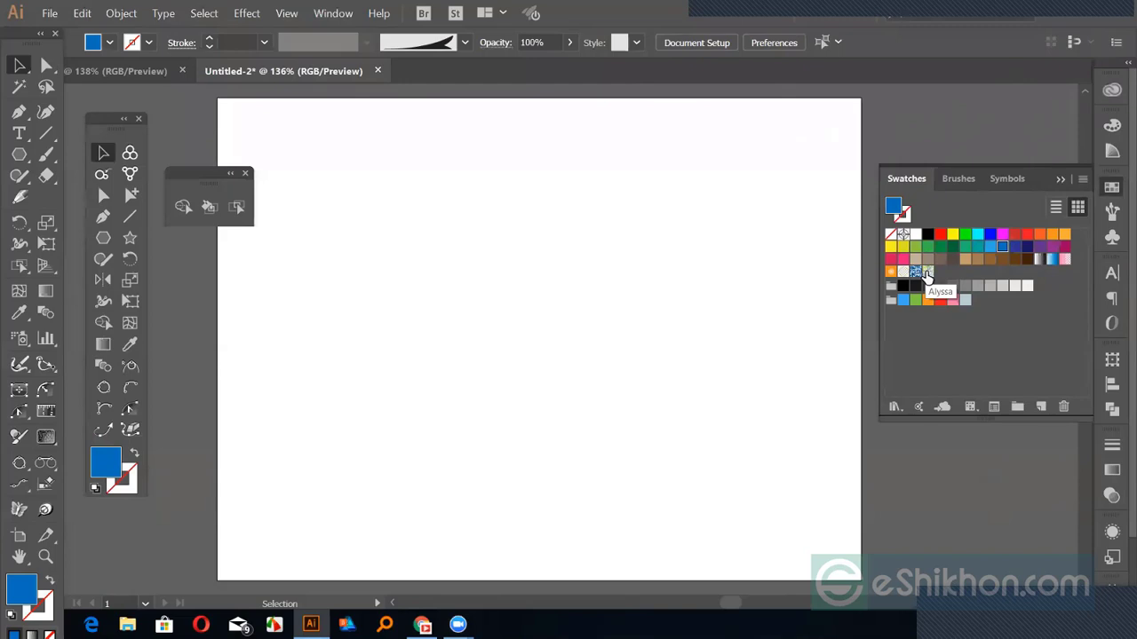
{"action": "left_click", "coordinate": [1039, 258]}
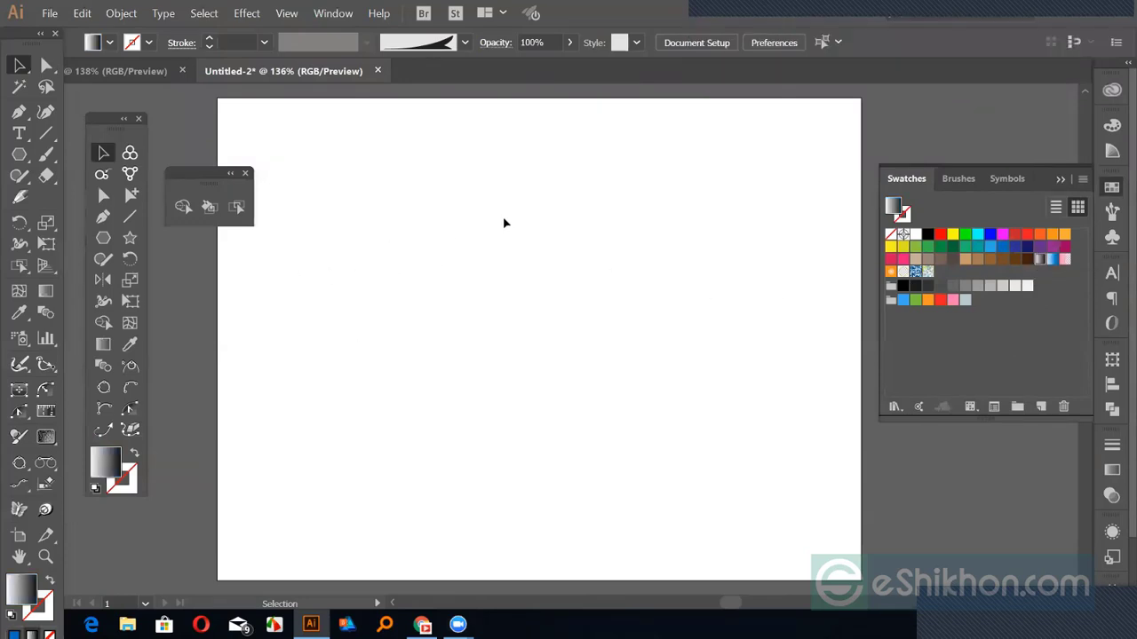
Draw a large gradient-filled square from its center in the middle of the artboard with the Rectangle tool.
{"action": "left_click", "coordinate": [104, 238]}
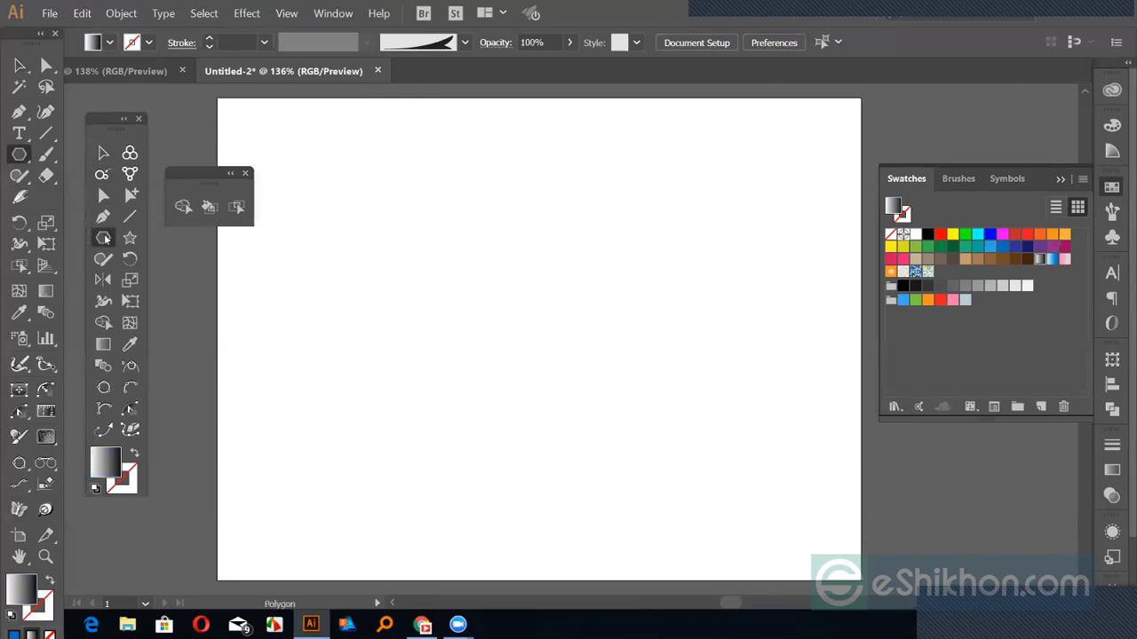
{"action": "right_click", "coordinate": [21, 157]}
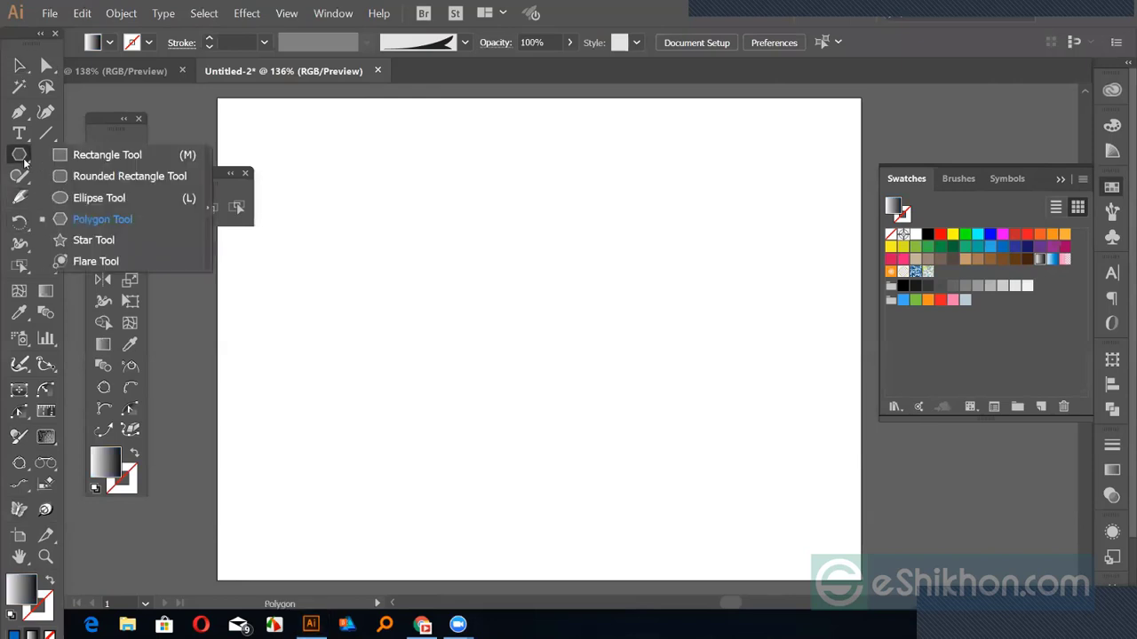
{"action": "left_click", "coordinate": [98, 156]}
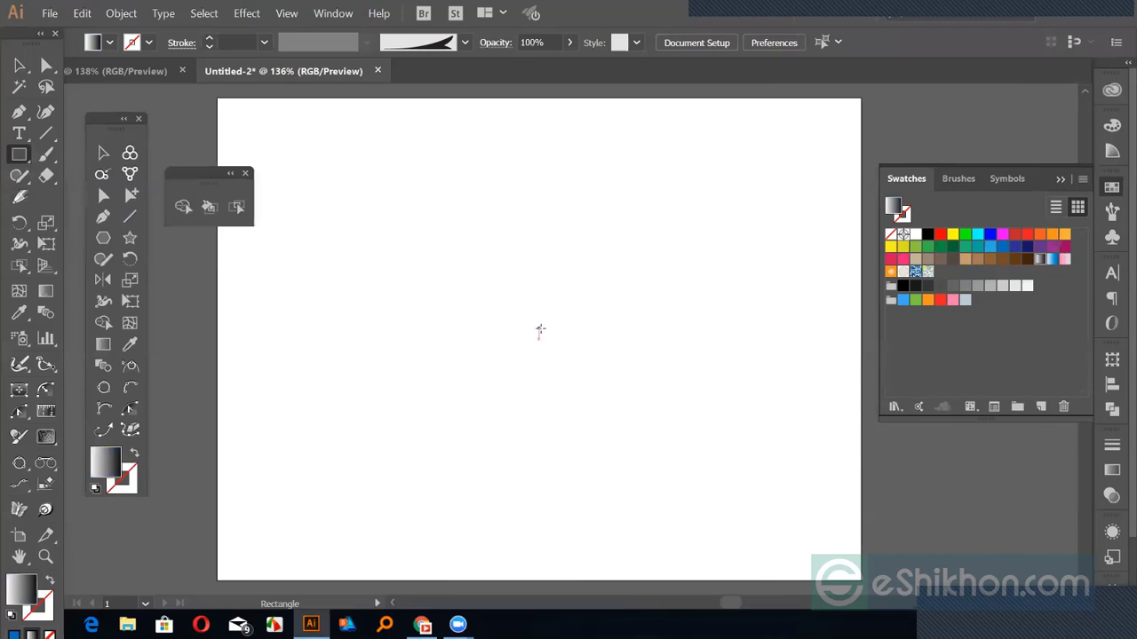
{"action": "left_click_drag", "start_coordinate": [538, 338], "coordinate": [654, 453]}
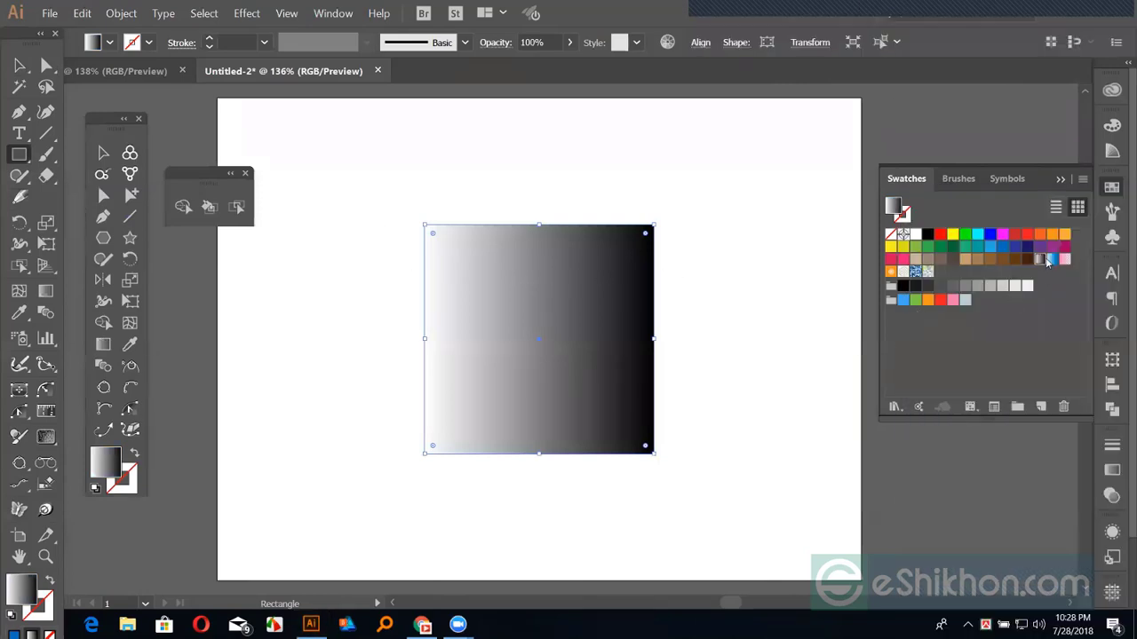
Open the gradient settings and try the Sky and Orchid presets on the square.
{"action": "left_click", "coordinate": [1041, 260]}
{"action": "left_click", "coordinate": [1114, 473]}
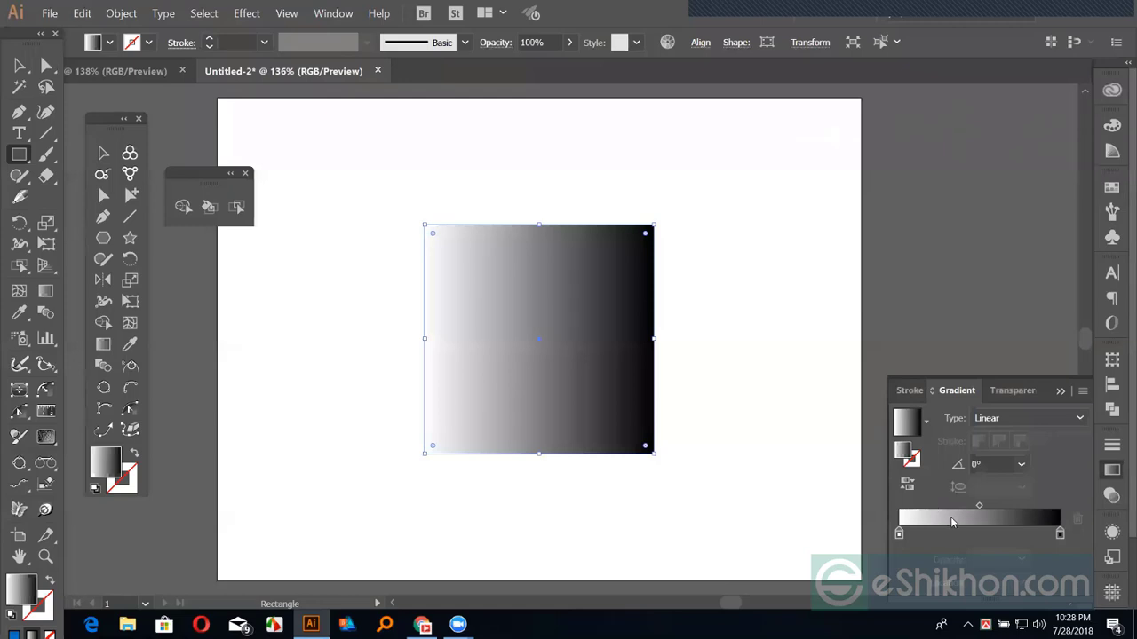
{"action": "left_click", "coordinate": [930, 427]}
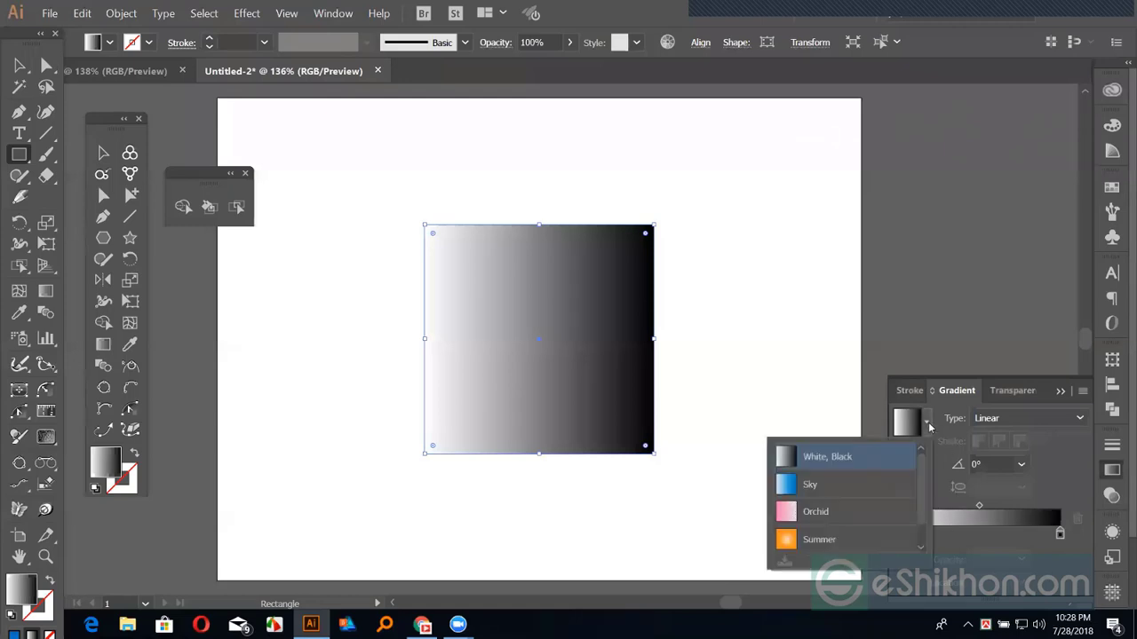
{"action": "scroll", "coordinate": [875, 497], "scroll_direction": "down", "scroll_amount": 1}
{"action": "scroll", "coordinate": [850, 496], "scroll_direction": "up", "scroll_amount": 1}
{"action": "scroll", "coordinate": [843, 498], "scroll_direction": "down", "scroll_amount": 1}
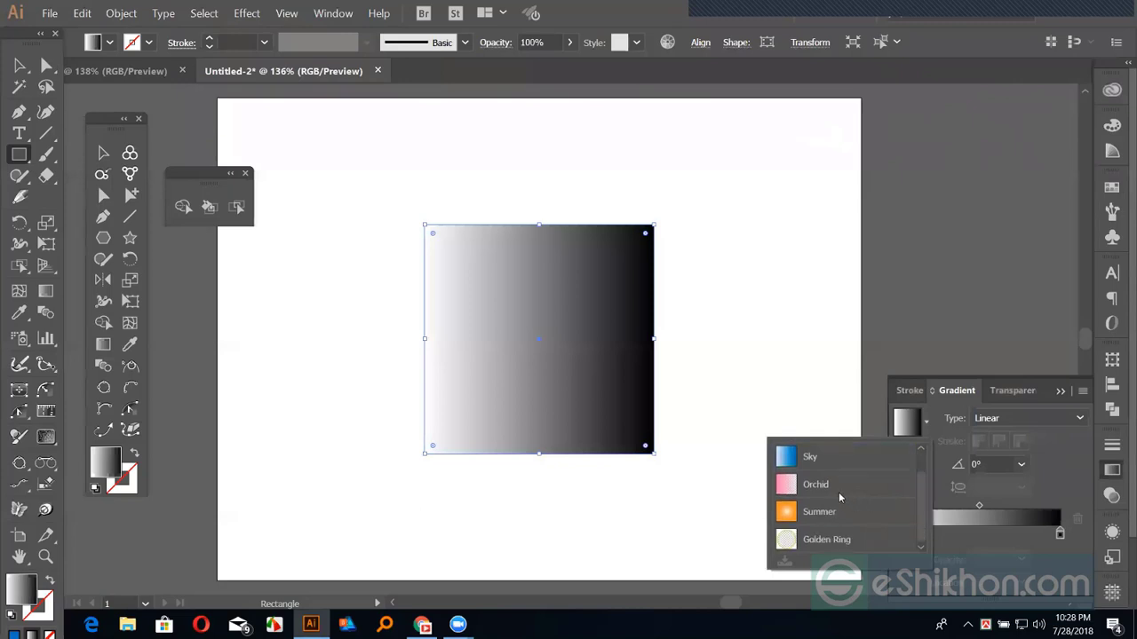
{"action": "scroll", "coordinate": [831, 502], "scroll_direction": "up", "scroll_amount": 1}
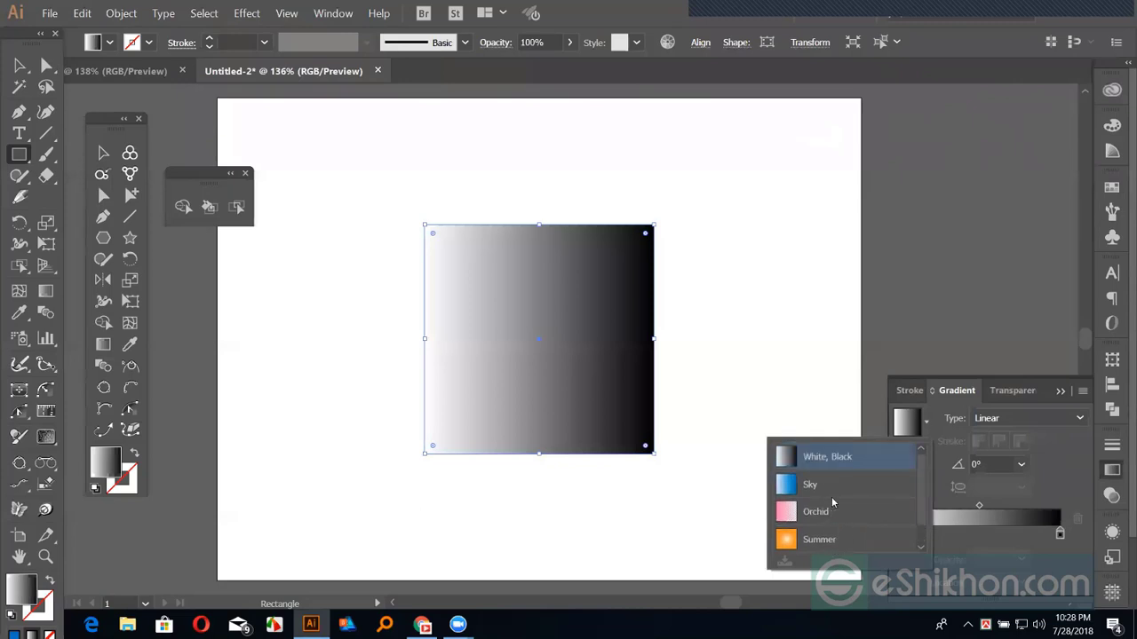
{"action": "left_click", "coordinate": [810, 484]}
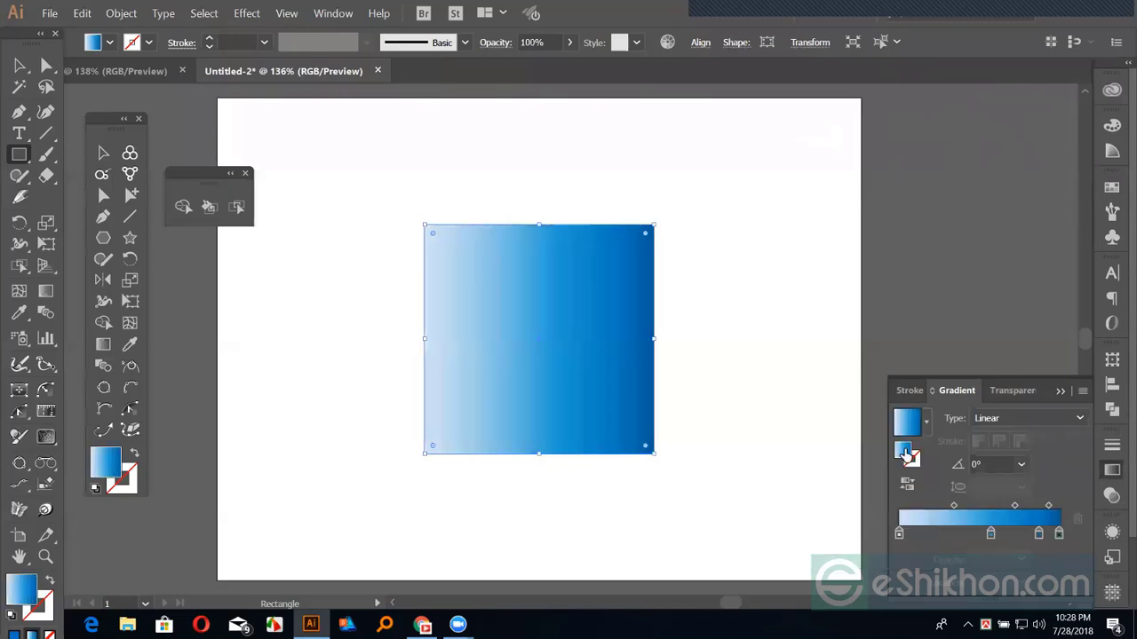
{"action": "left_click", "coordinate": [927, 425]}
{"action": "left_click", "coordinate": [826, 484]}
Apply the White, Black gradient preset to the square.
{"action": "left_click", "coordinate": [926, 425]}
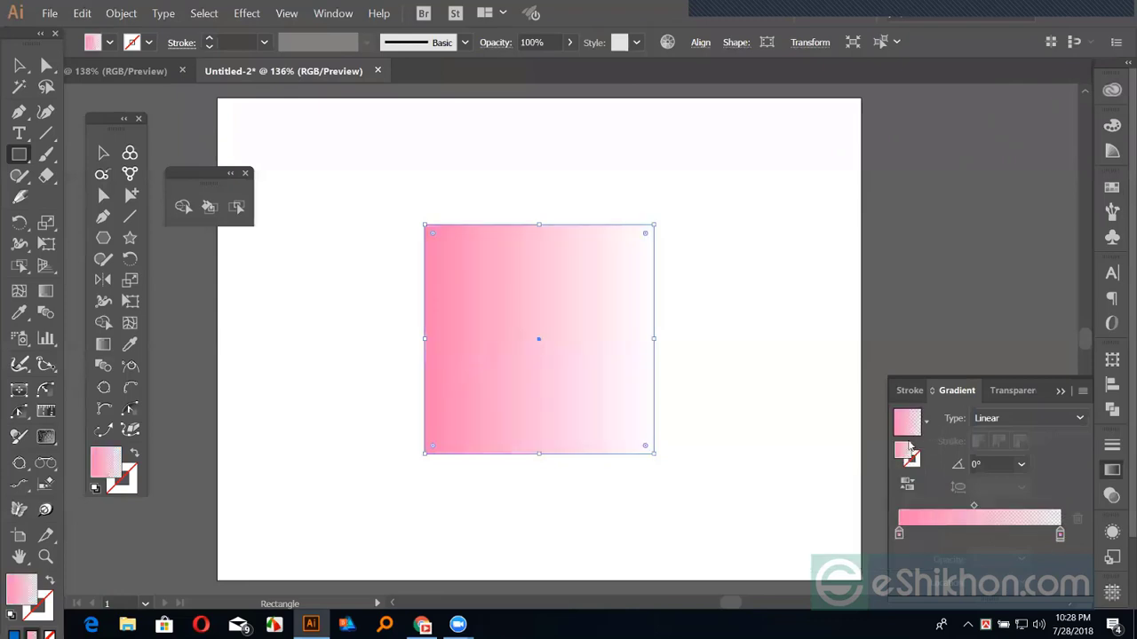
{"action": "scroll", "coordinate": [834, 467], "scroll_direction": "up", "scroll_amount": 1}
{"action": "left_click", "coordinate": [833, 457]}
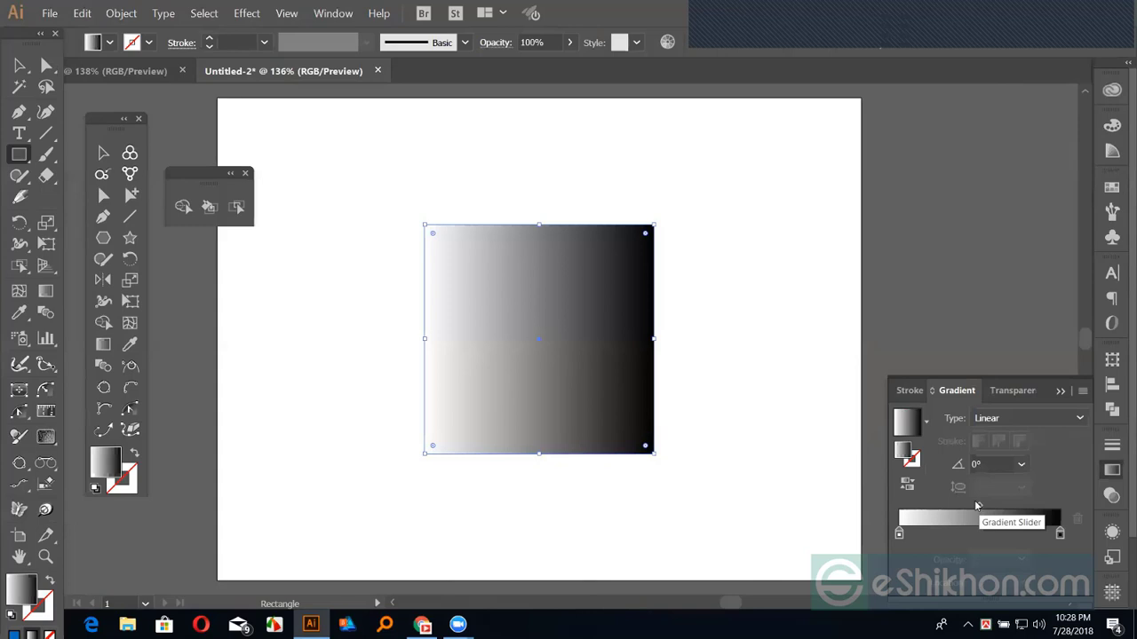
Shift the gradient midpoint to about 25% and set its location back to 50%.
{"action": "left_click_drag", "start_coordinate": [981, 505], "coordinate": [939, 510]}
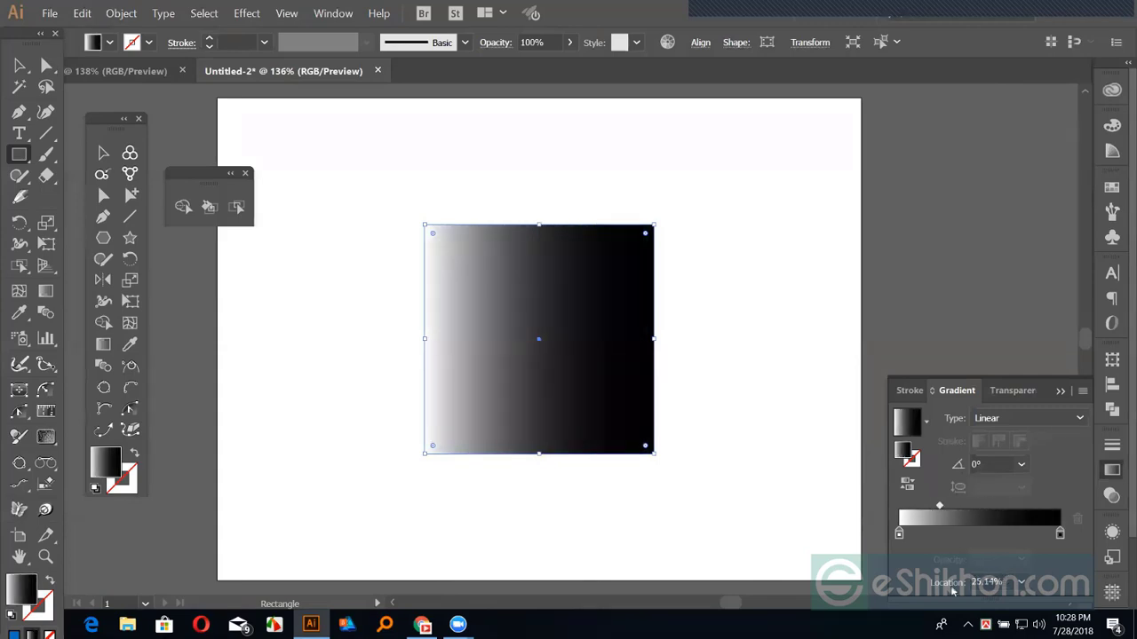
{"action": "left_click", "coordinate": [1019, 583]}
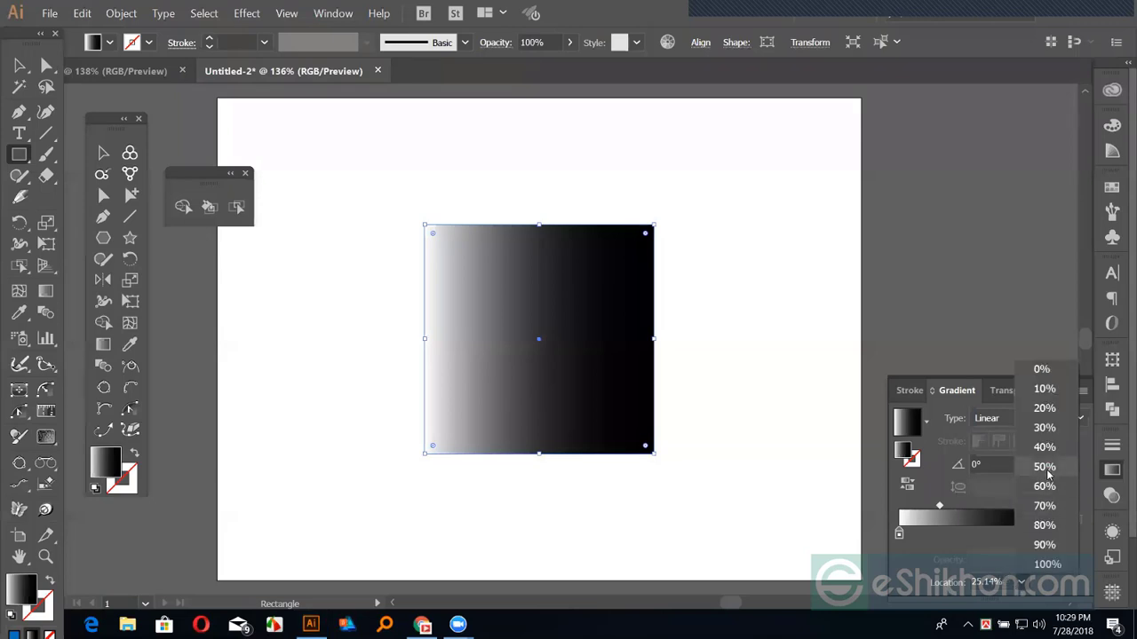
{"action": "left_click", "coordinate": [1046, 470]}
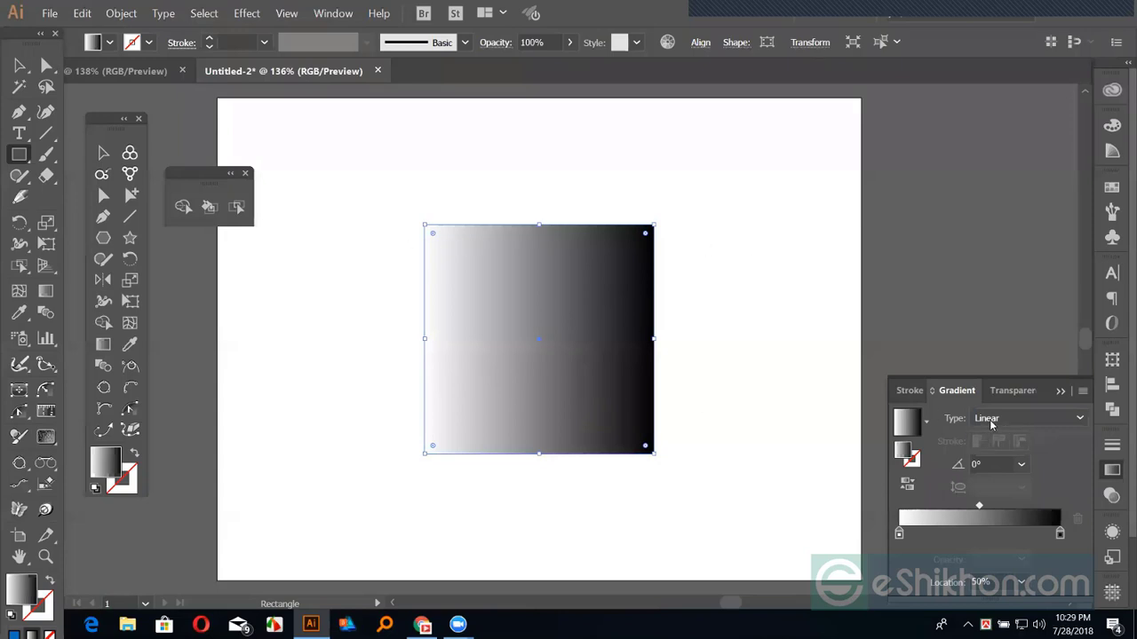
Set the square's linear gradient angle to 90° and change it to 45°.
{"action": "left_click", "coordinate": [985, 464]}
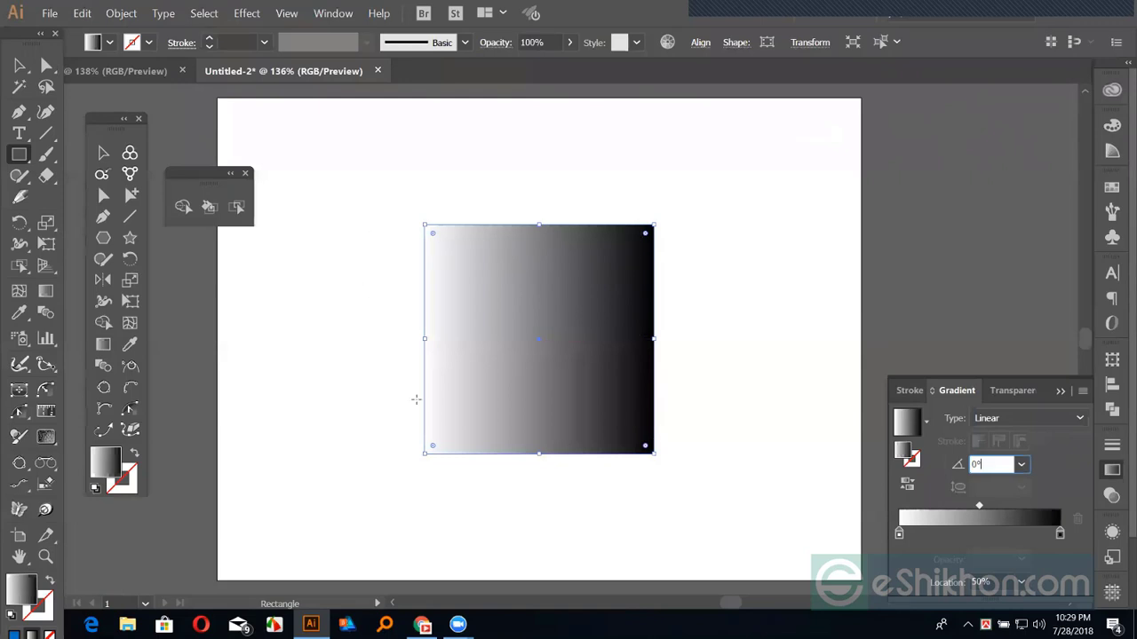
{"action": "left_click", "coordinate": [1021, 465]}
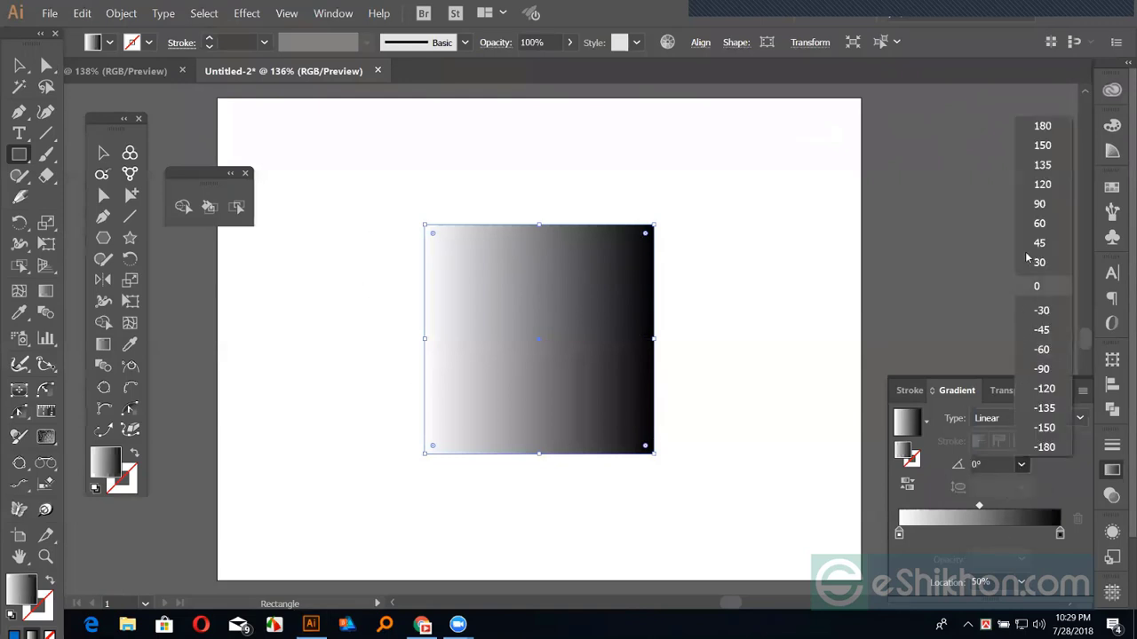
{"action": "left_click", "coordinate": [1039, 204]}
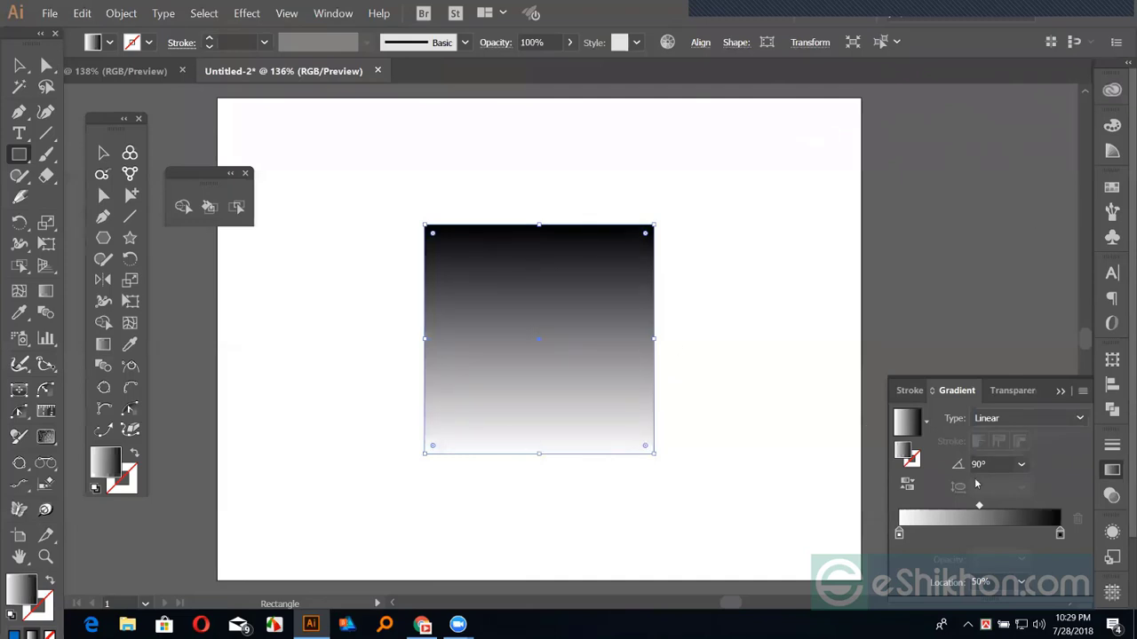
{"action": "left_click", "coordinate": [1021, 464]}
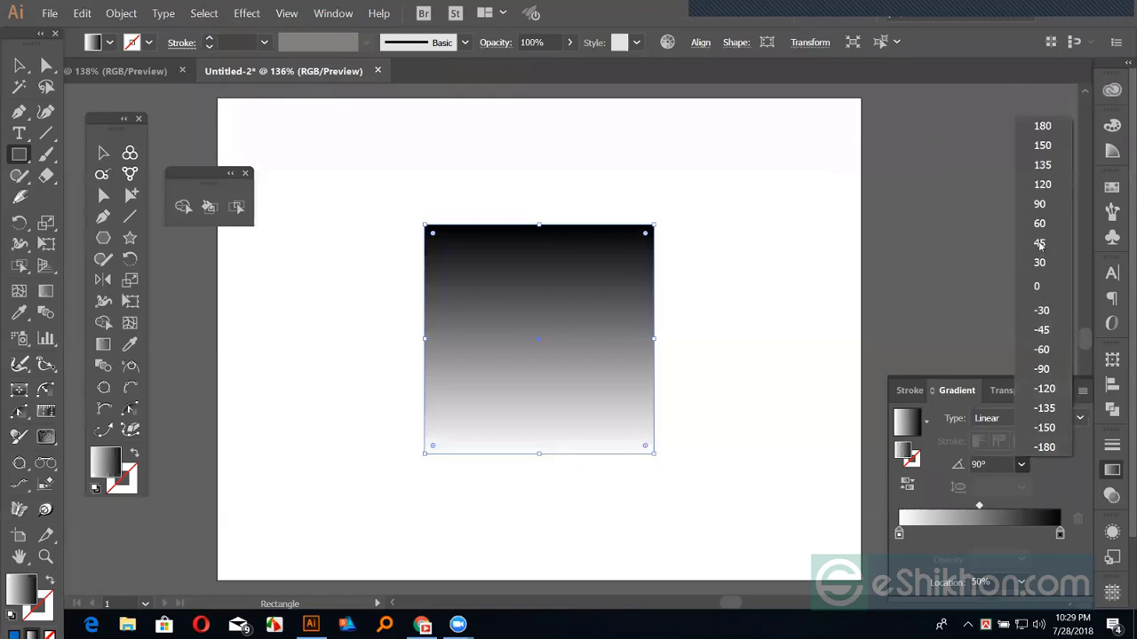
{"action": "left_click", "coordinate": [427, 457]}
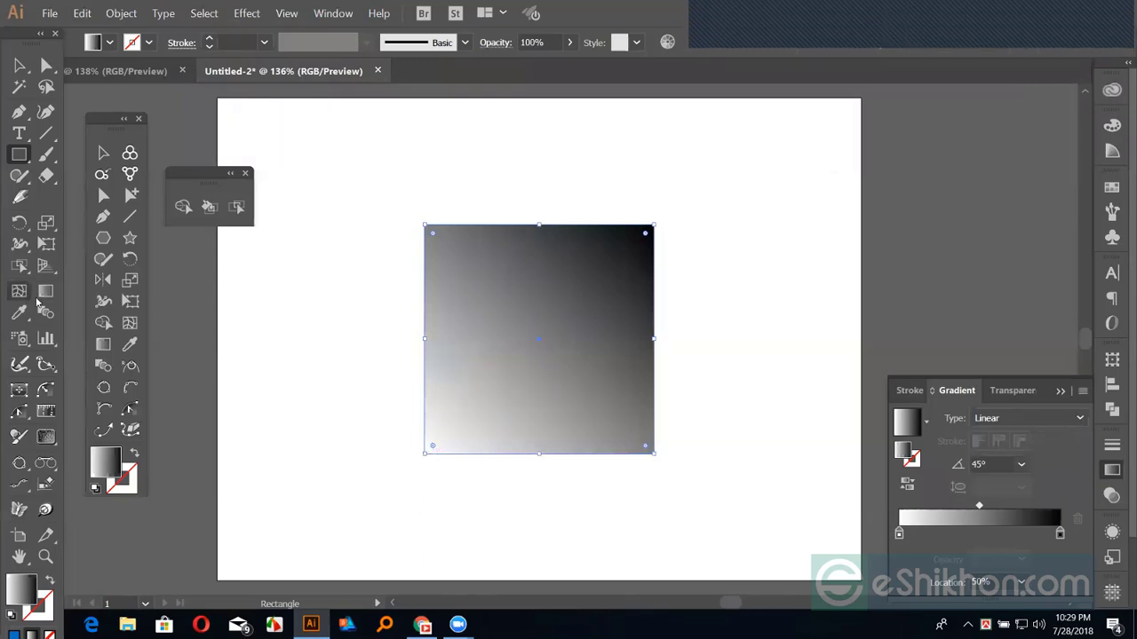
Show the gradient annotator on the square with the Gradient tool and move the gradient midpoint toward the white end.
{"action": "left_click", "coordinate": [48, 293]}
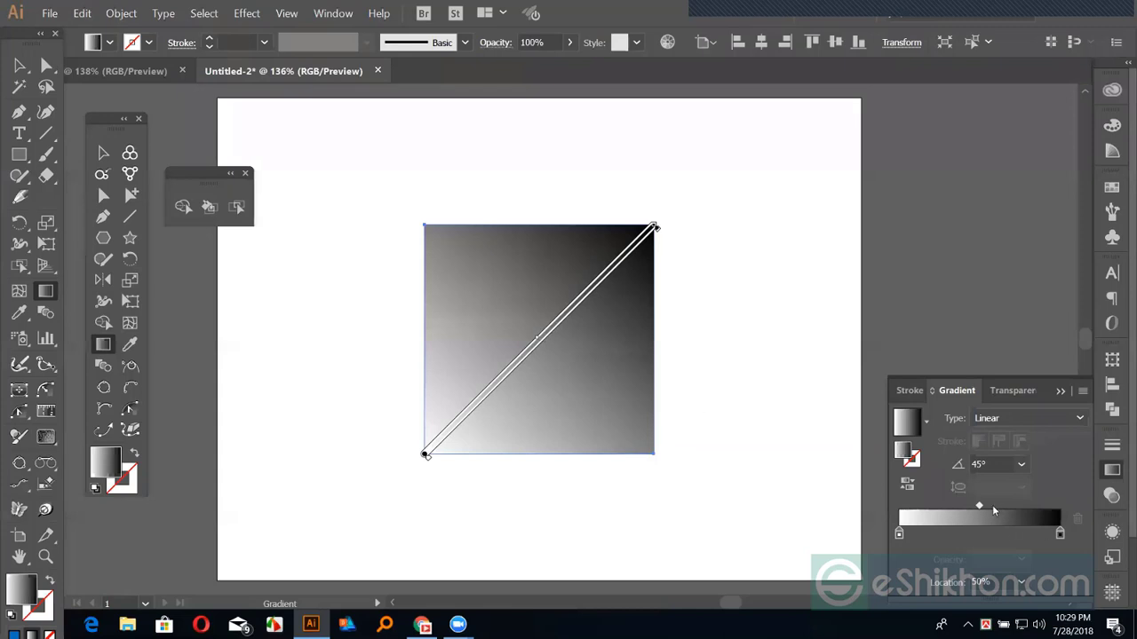
{"action": "left_click_drag", "start_coordinate": [992, 504], "coordinate": [993, 506]}
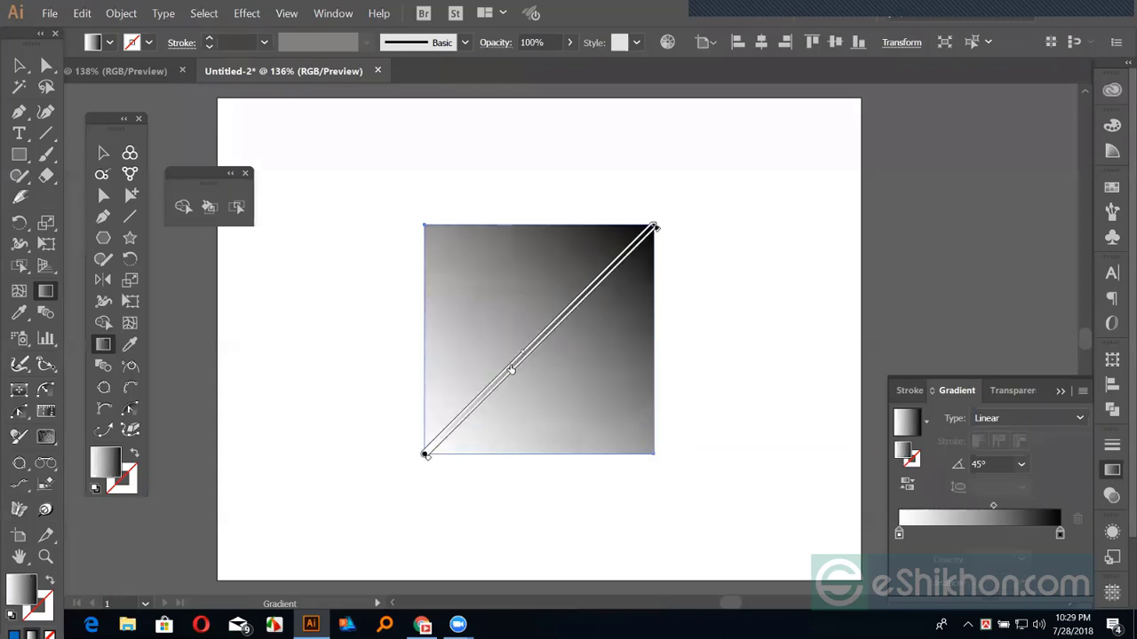
{"action": "left_click_drag", "start_coordinate": [511, 369], "coordinate": [502, 376]}
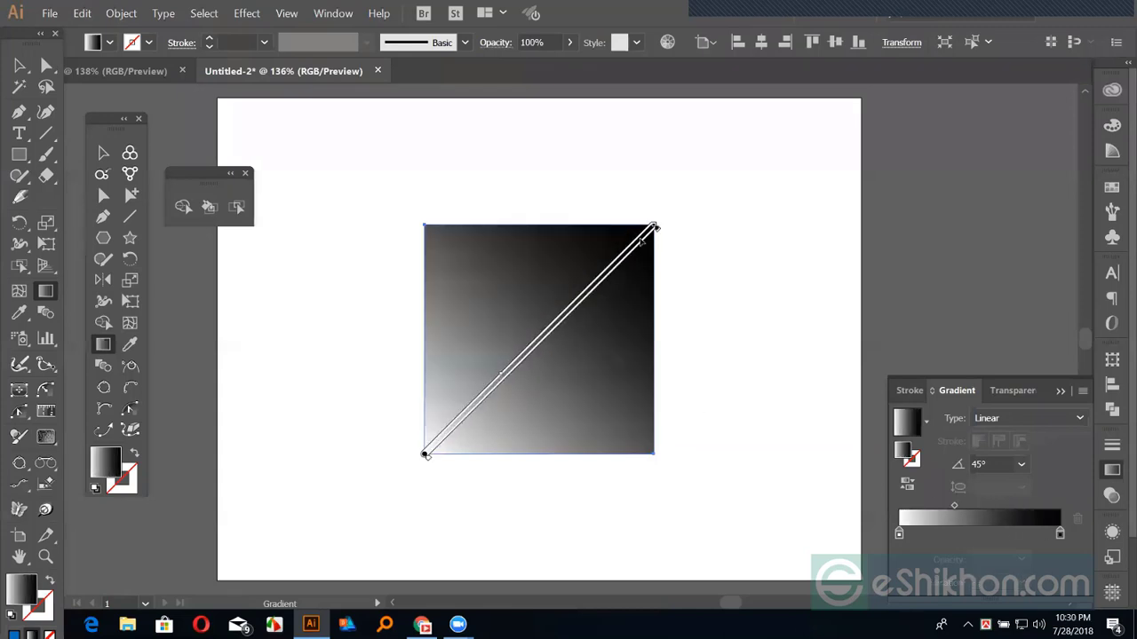
Rotate the square's gradient freehand to about 8° with the gradient annotator, and set its angle to 0°.
{"action": "mouse_move", "coordinate": [641, 240]}
{"action": "left_mouse_down"}
{"action": "mouse_move", "coordinate": [719, 292]}
{"action": "mouse_move", "coordinate": [761, 401]}
{"action": "left_mouse_up"}
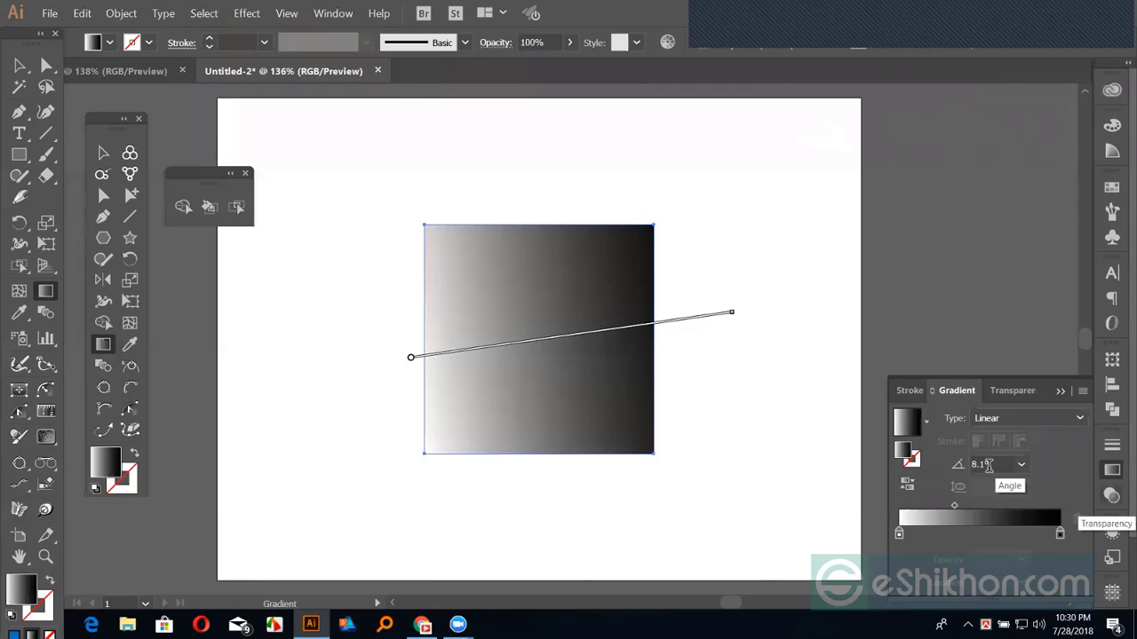
{"action": "left_click", "coordinate": [1020, 464]}
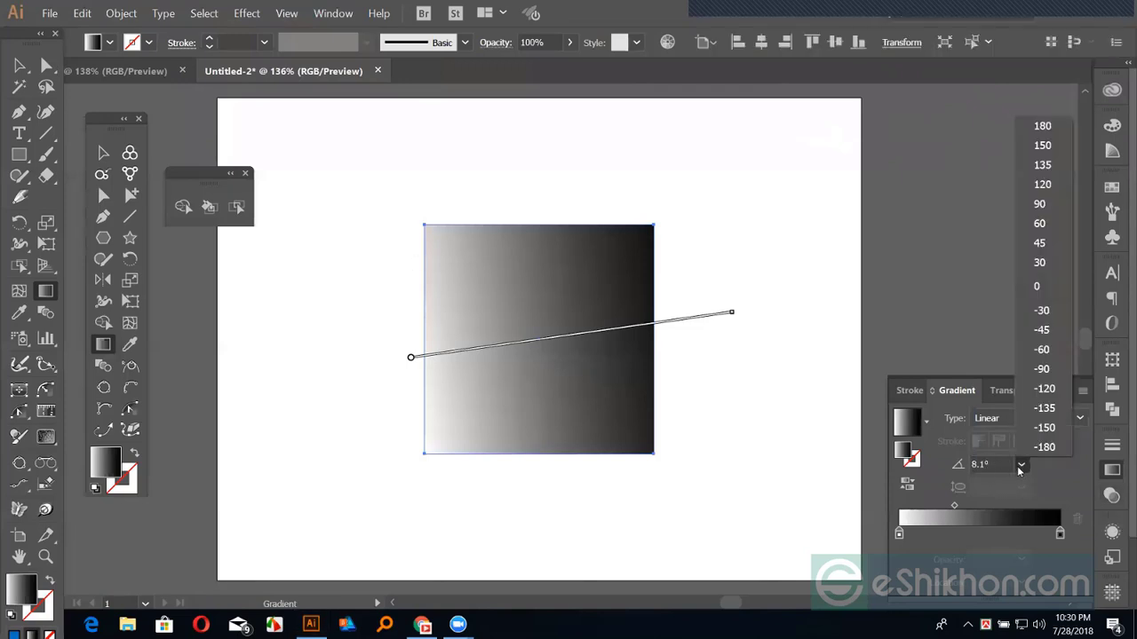
{"action": "left_click", "coordinate": [1056, 286]}
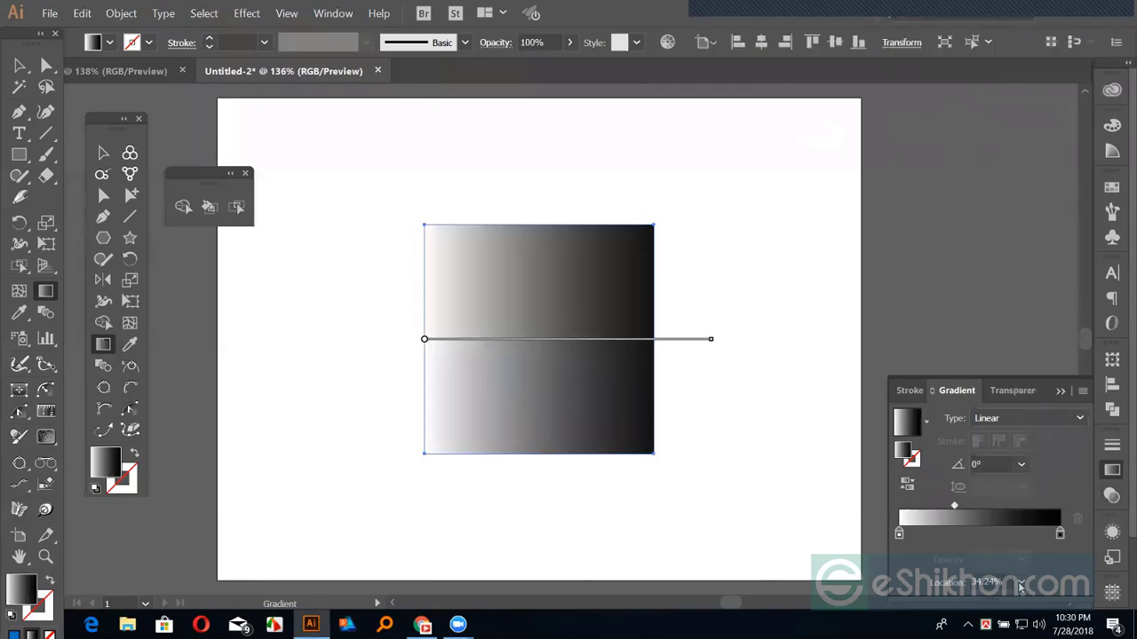
Set the gradient midpoint's location to 50% and shorten the gradient annotator to end at the square's right edge.
{"action": "left_click", "coordinate": [1020, 582]}
{"action": "left_click", "coordinate": [1048, 467]}
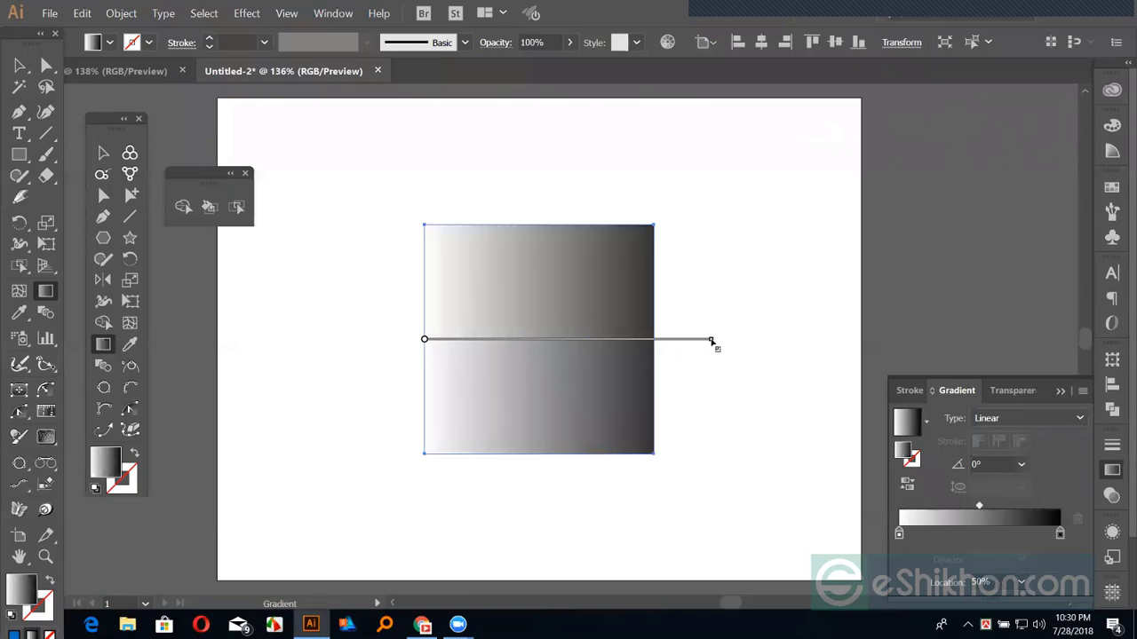
{"action": "left_click_drag", "start_coordinate": [711, 341], "coordinate": [655, 339]}
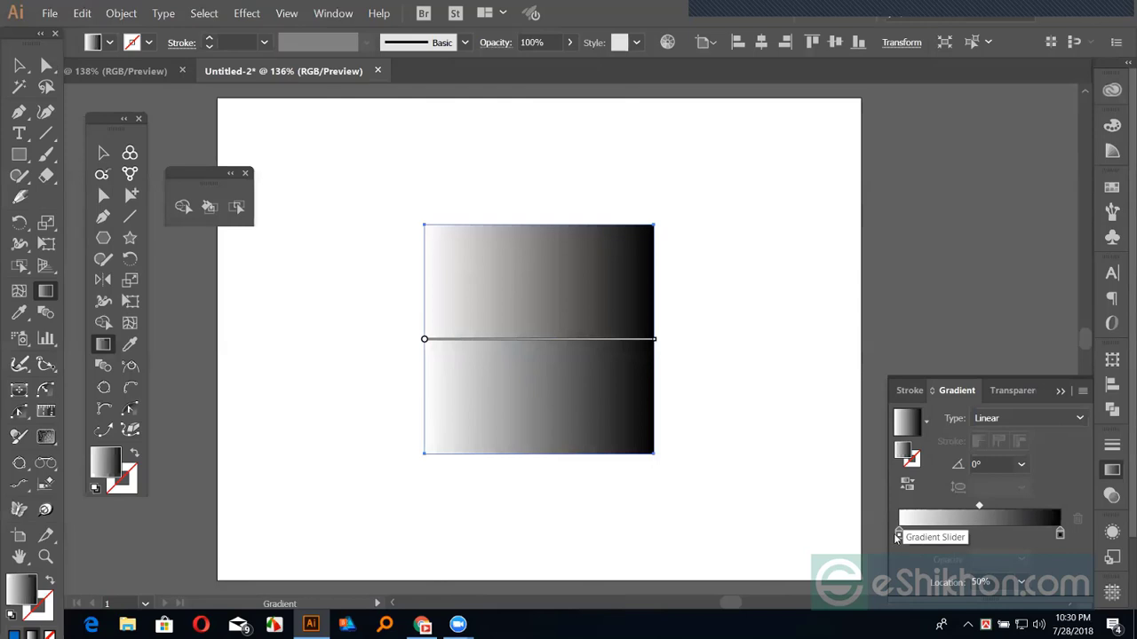
Recolor the gradient's white stop magenta and its black stop cyan using the swatches.
{"action": "double_click", "coordinate": [900, 535]}
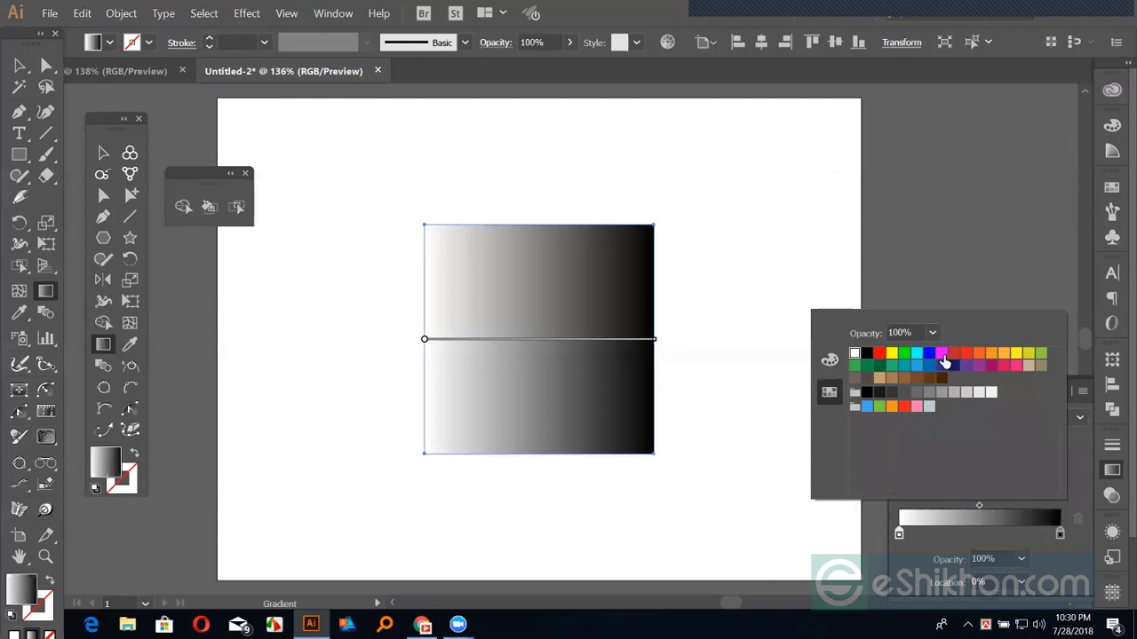
{"action": "left_click", "coordinate": [943, 359]}
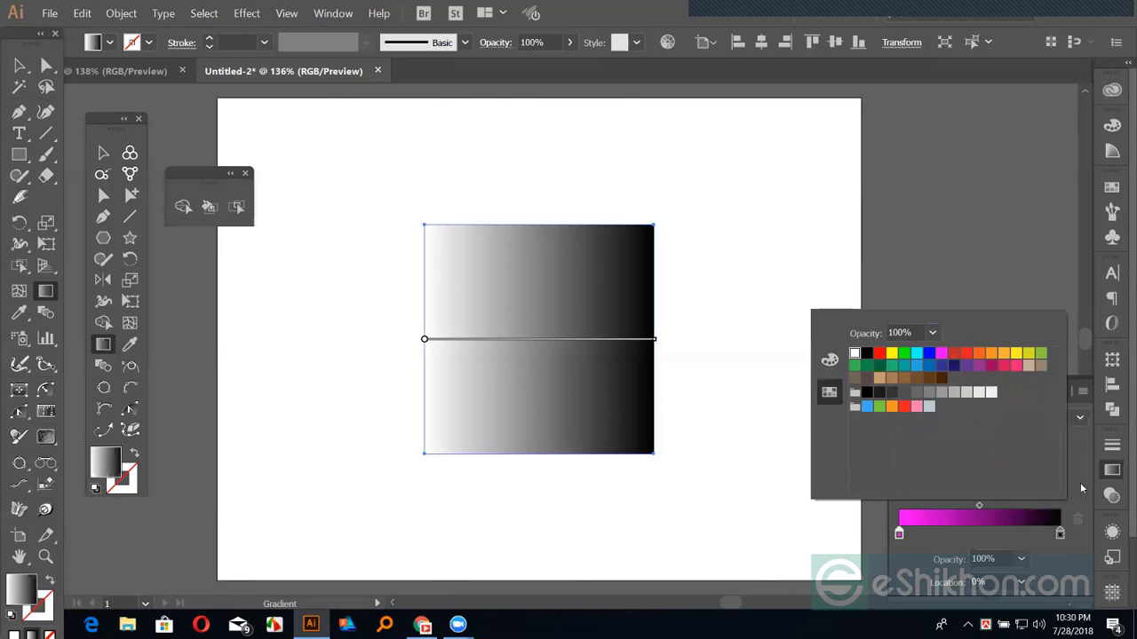
{"action": "left_click", "coordinate": [916, 353]}
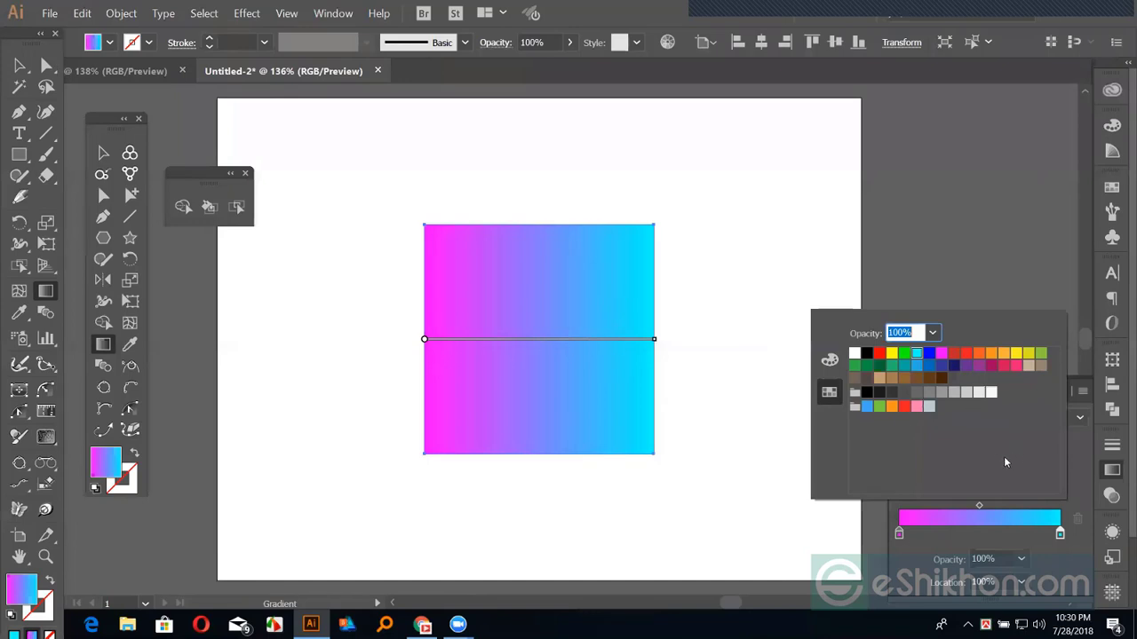
Change the square's gradient type to Radial and reverse the gradient colors.
{"action": "left_click", "coordinate": [1075, 418]}
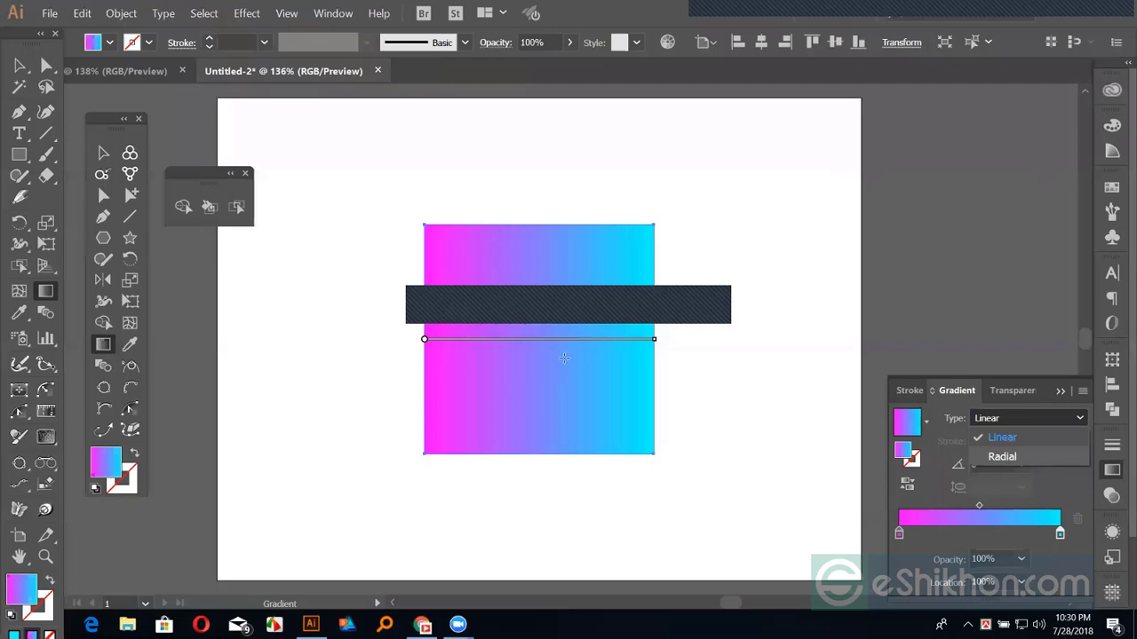
{"action": "key", "text": "Down"}
{"action": "key", "text": "Return"}
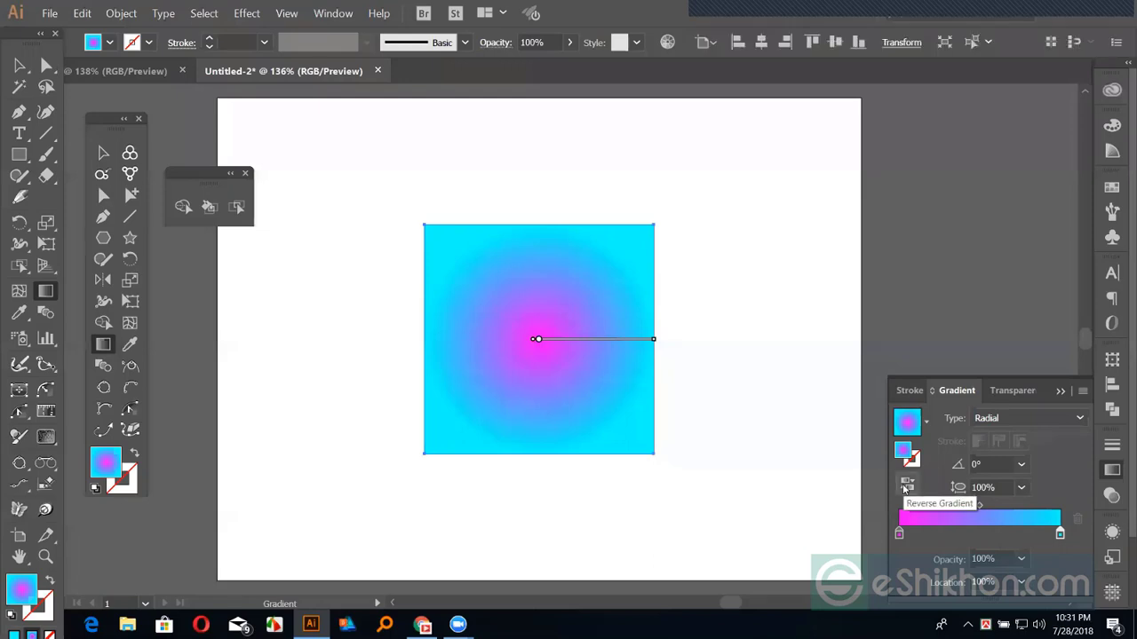
{"action": "left_click", "coordinate": [906, 486]}
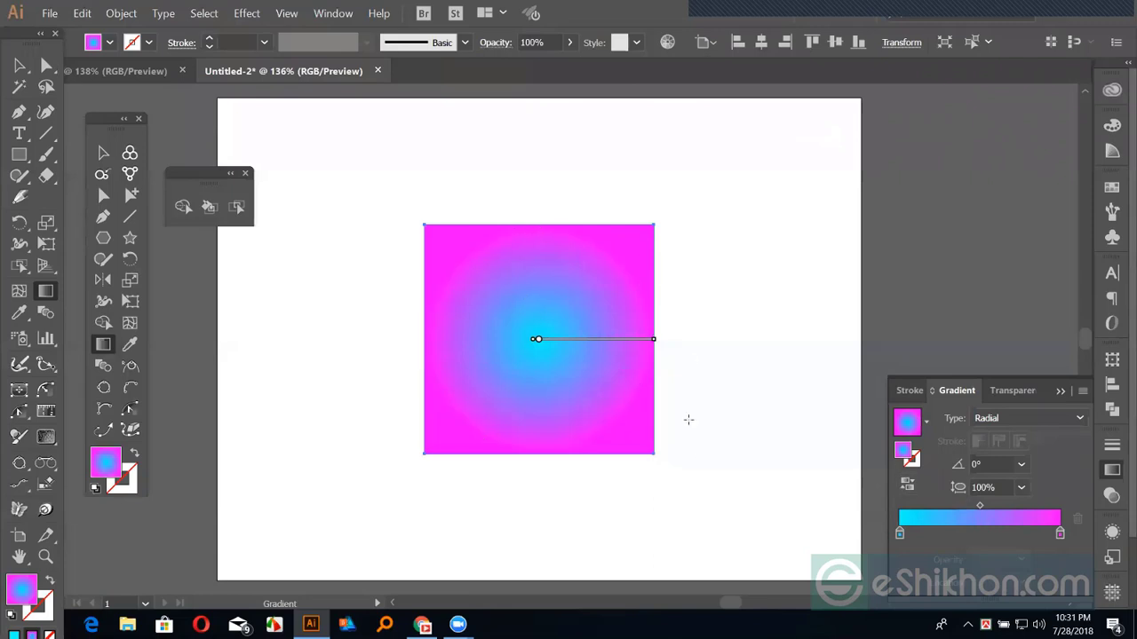
Set the radial gradient's aspect ratio to 200% and return it to 100%.
{"action": "left_click", "coordinate": [1026, 487]}
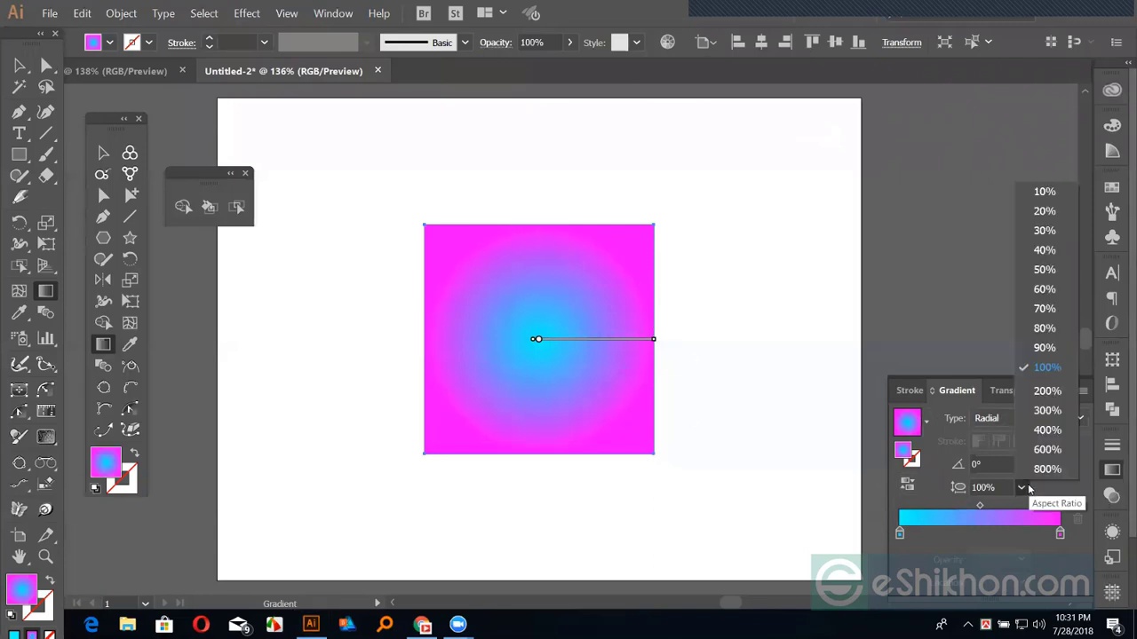
{"action": "left_click", "coordinate": [1062, 392]}
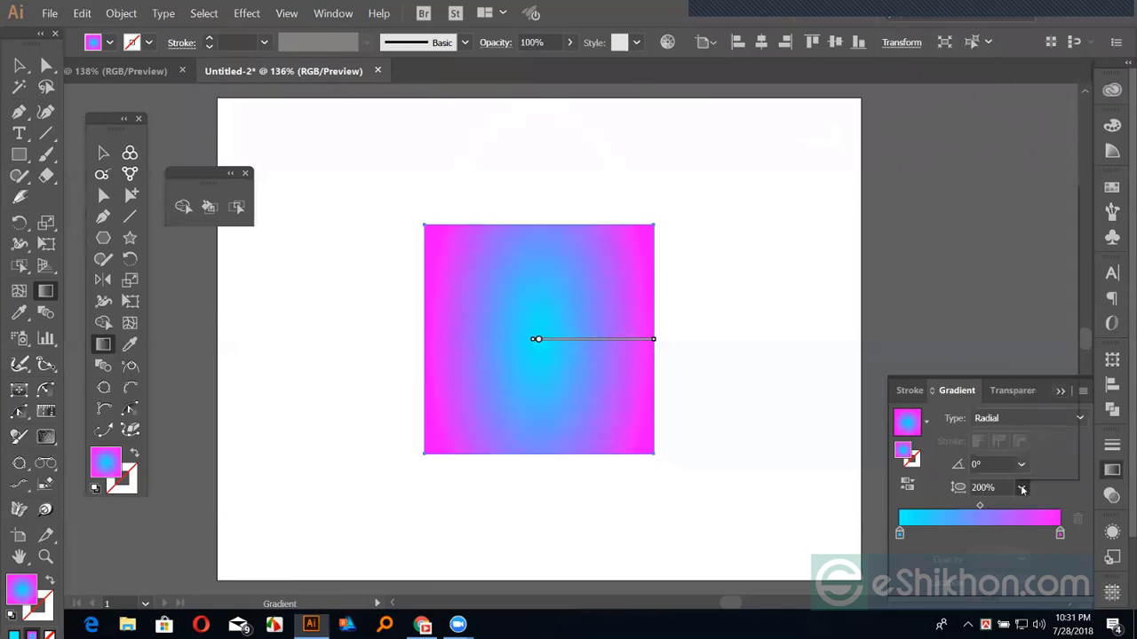
{"action": "left_click", "coordinate": [1022, 488]}
{"action": "left_click", "coordinate": [1029, 367]}
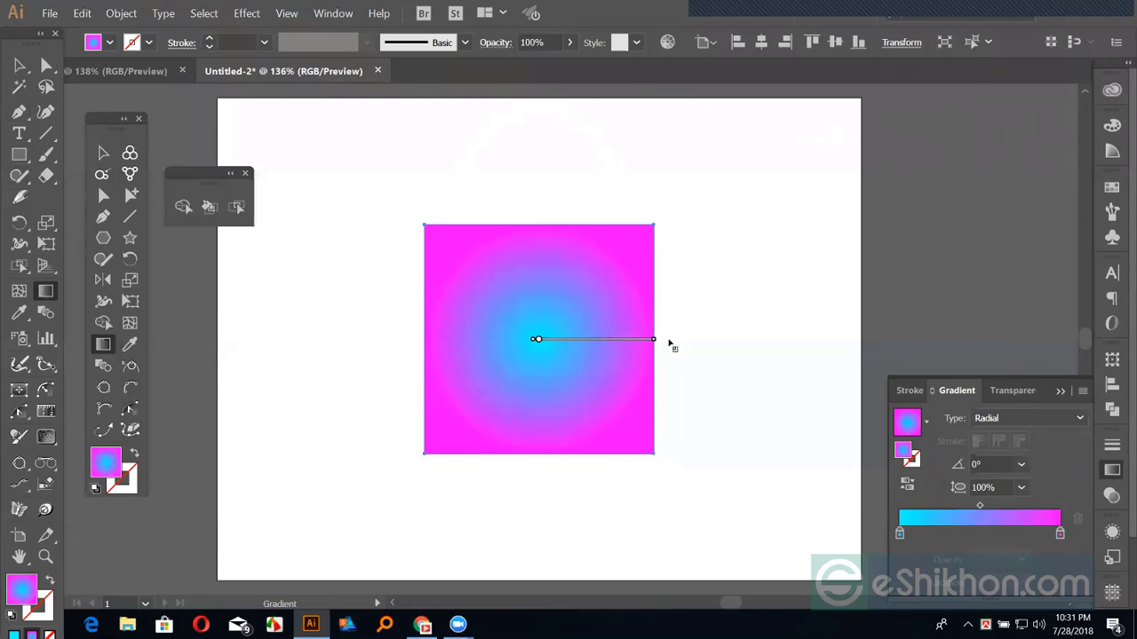
Move the radial gradient's center to the square's upper-right corner, extend its radius beyond the square's width, and deselect the square.
{"action": "mouse_move", "coordinate": [653, 339]}
{"action": "left_mouse_down"}
{"action": "mouse_move", "coordinate": [755, 349]}
{"action": "mouse_move", "coordinate": [646, 345]}
{"action": "left_mouse_up"}
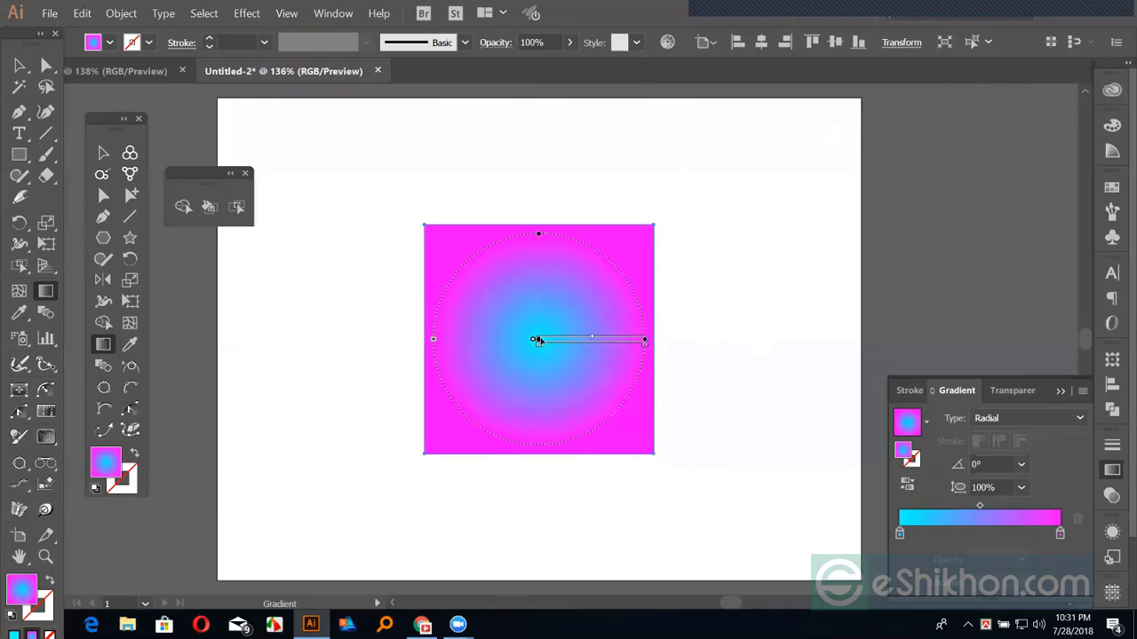
{"action": "mouse_move", "coordinate": [537, 340]}
{"action": "left_mouse_down"}
{"action": "mouse_move", "coordinate": [608, 287]}
{"action": "mouse_move", "coordinate": [653, 225]}
{"action": "left_mouse_up"}
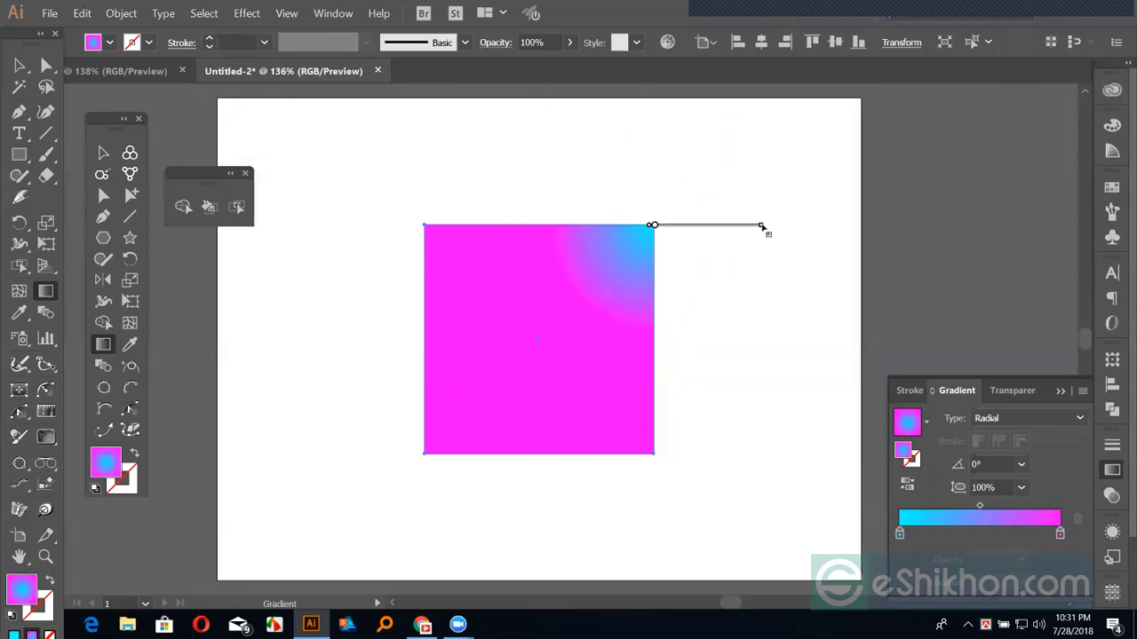
{"action": "left_click_drag", "start_coordinate": [761, 225], "coordinate": [907, 232]}
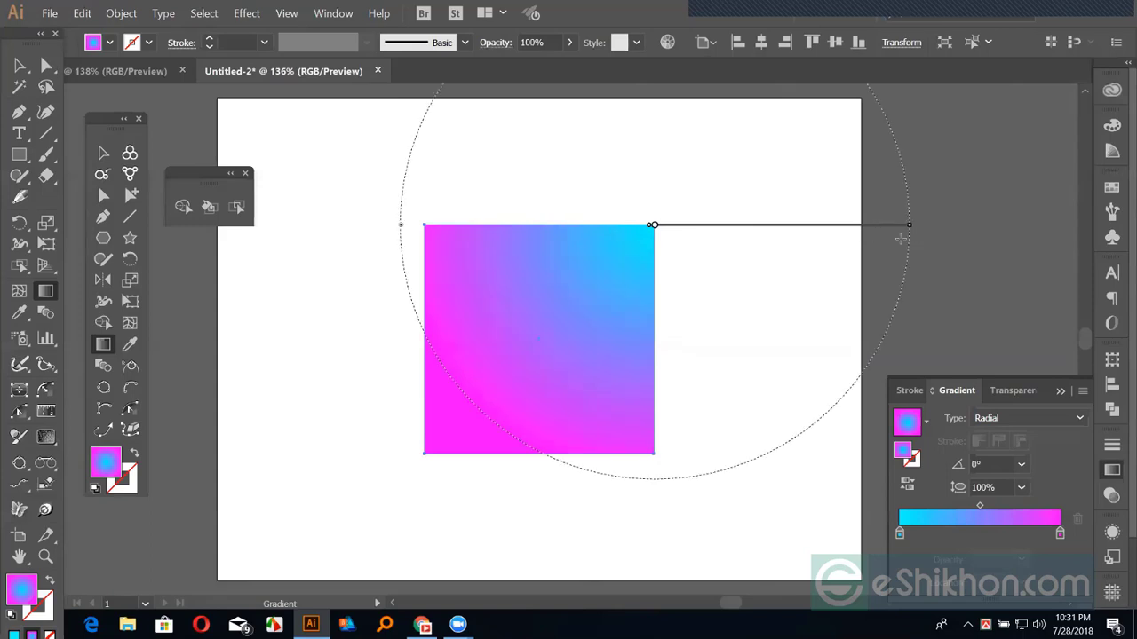
{"action": "left_click", "coordinate": [103, 152]}
{"action": "left_click", "coordinate": [325, 246]}
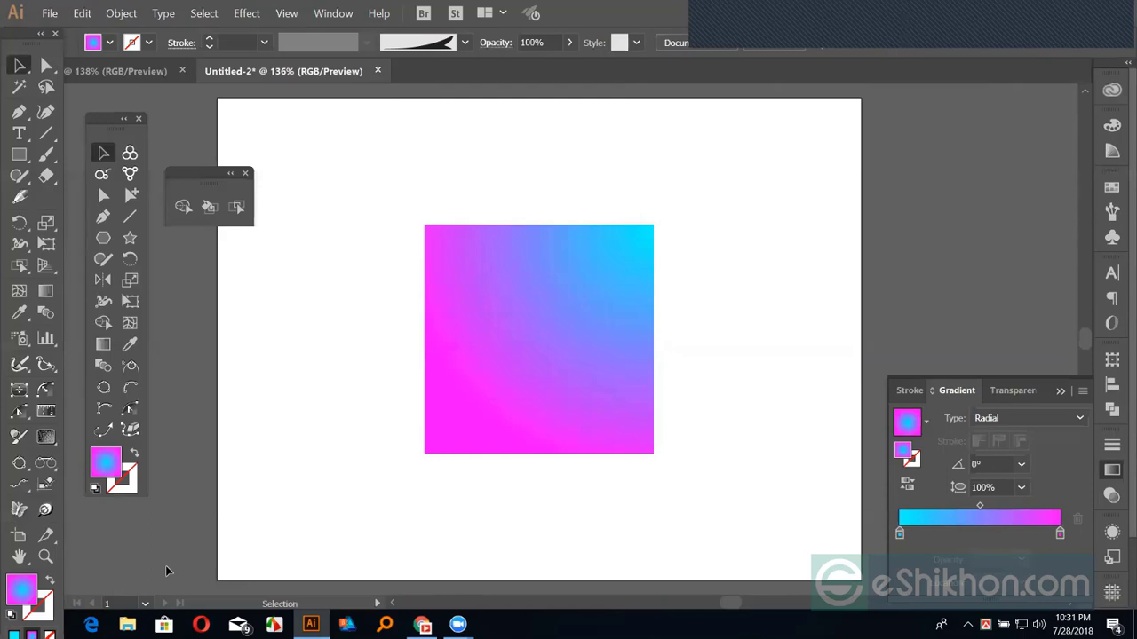
Select the square and add six color stops along its gradient between the cyan and magenta ends.
{"action": "left_click", "coordinate": [524, 397]}
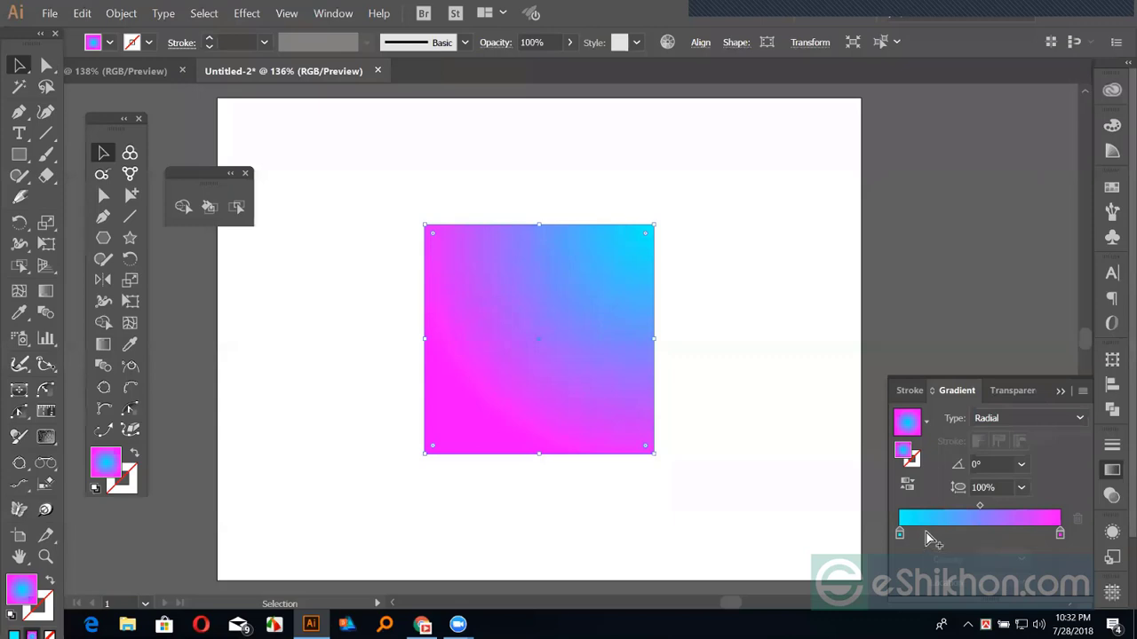
{"action": "left_click", "coordinate": [927, 536]}
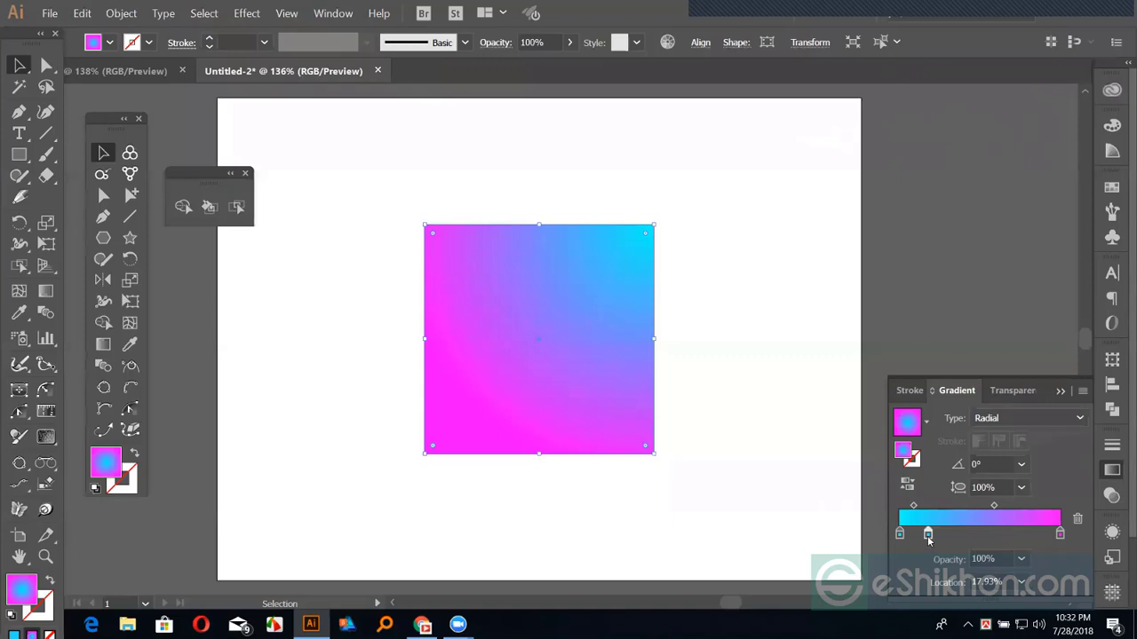
{"action": "left_click", "coordinate": [947, 535]}
{"action": "left_click", "coordinate": [967, 536]}
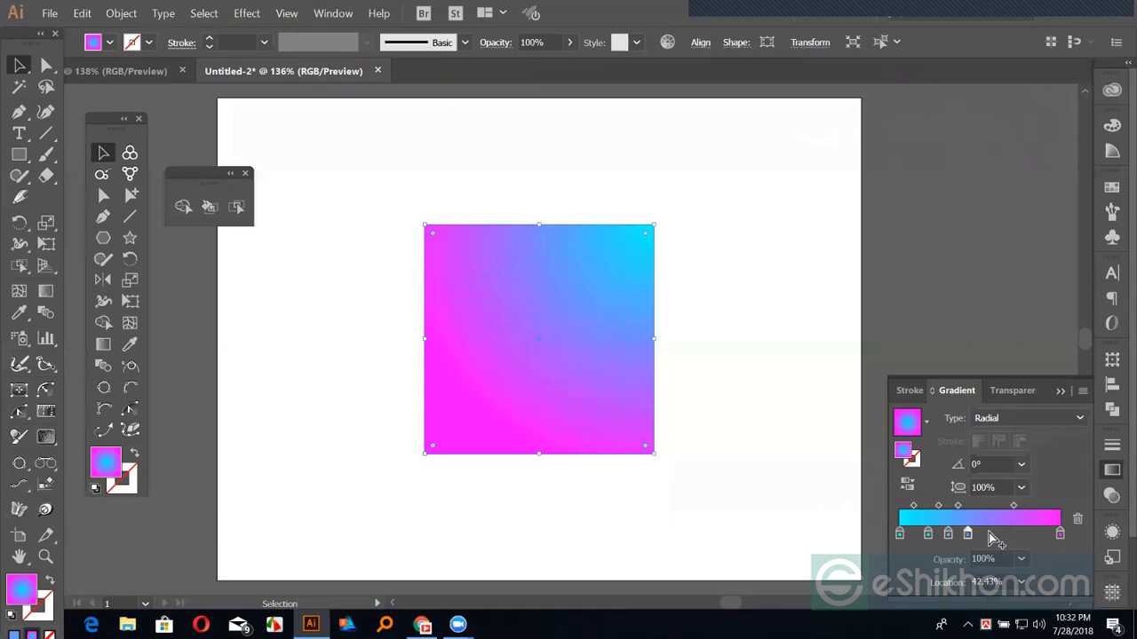
{"action": "left_click", "coordinate": [988, 536]}
{"action": "left_click", "coordinate": [1006, 536]}
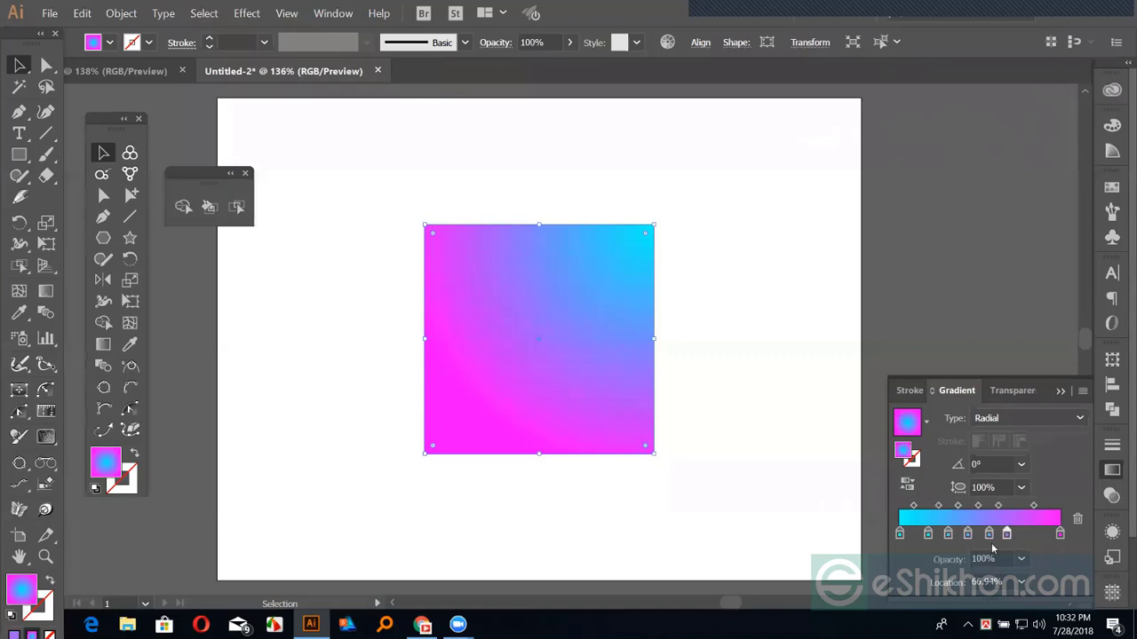
{"action": "left_click", "coordinate": [1030, 535]}
Color the second gradient stop red and the third and fourth stops magenta from the swatches.
{"action": "double_click", "coordinate": [927, 534]}
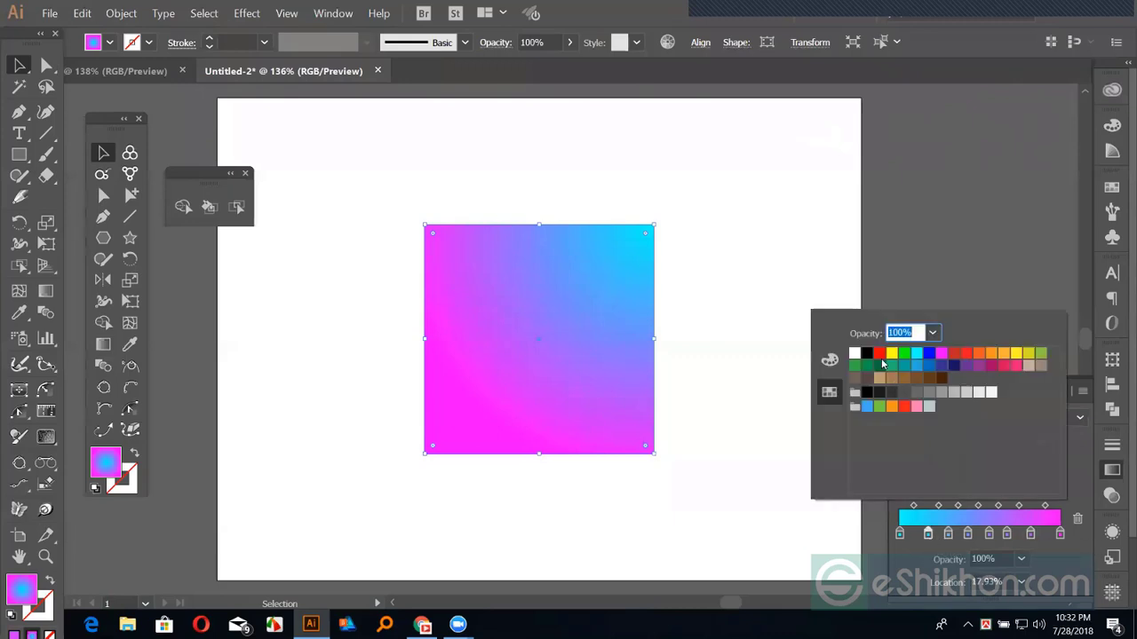
{"action": "left_click", "coordinate": [878, 355]}
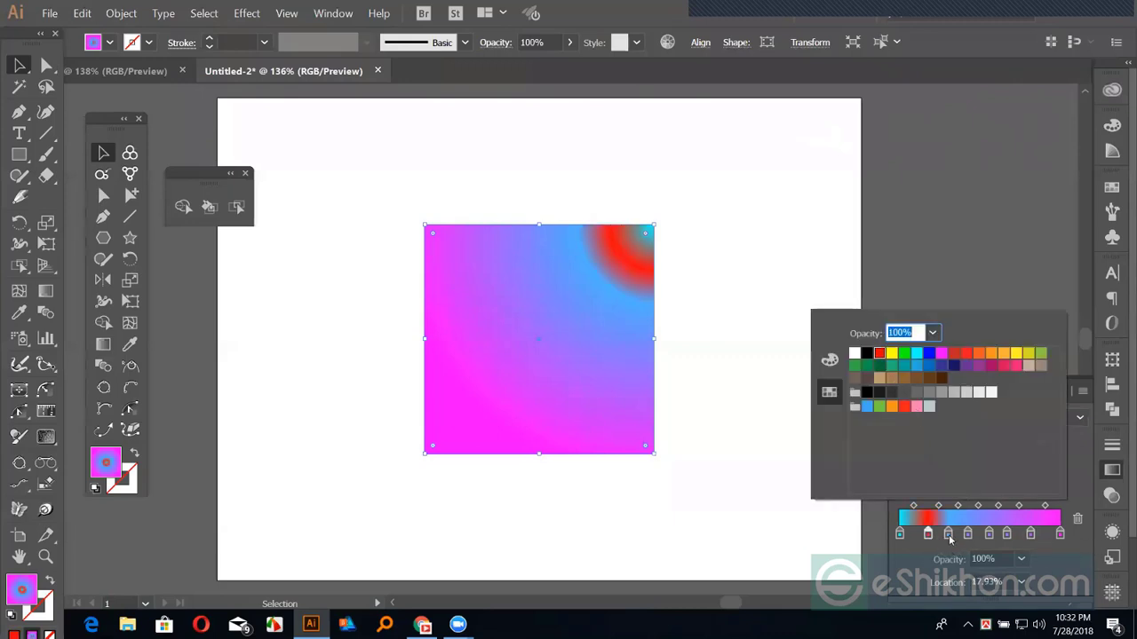
{"action": "left_click", "coordinate": [948, 534]}
{"action": "double_click", "coordinate": [947, 534]}
{"action": "left_click", "coordinate": [941, 355]}
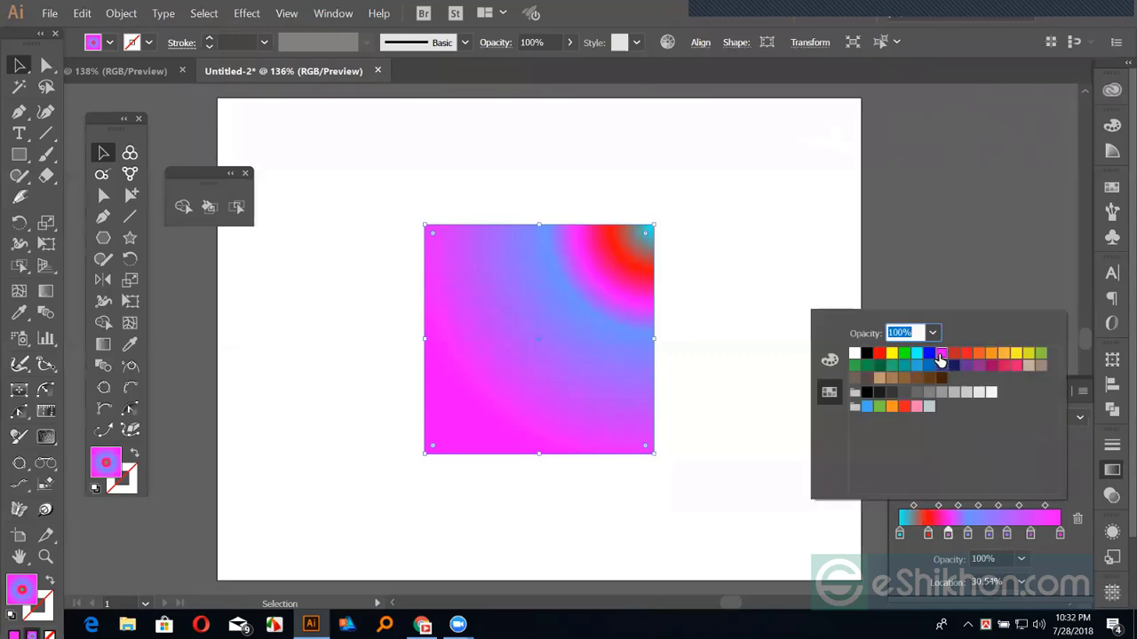
{"action": "left_click", "coordinate": [968, 534]}
{"action": "double_click", "coordinate": [968, 534]}
{"action": "left_click", "coordinate": [941, 354]}
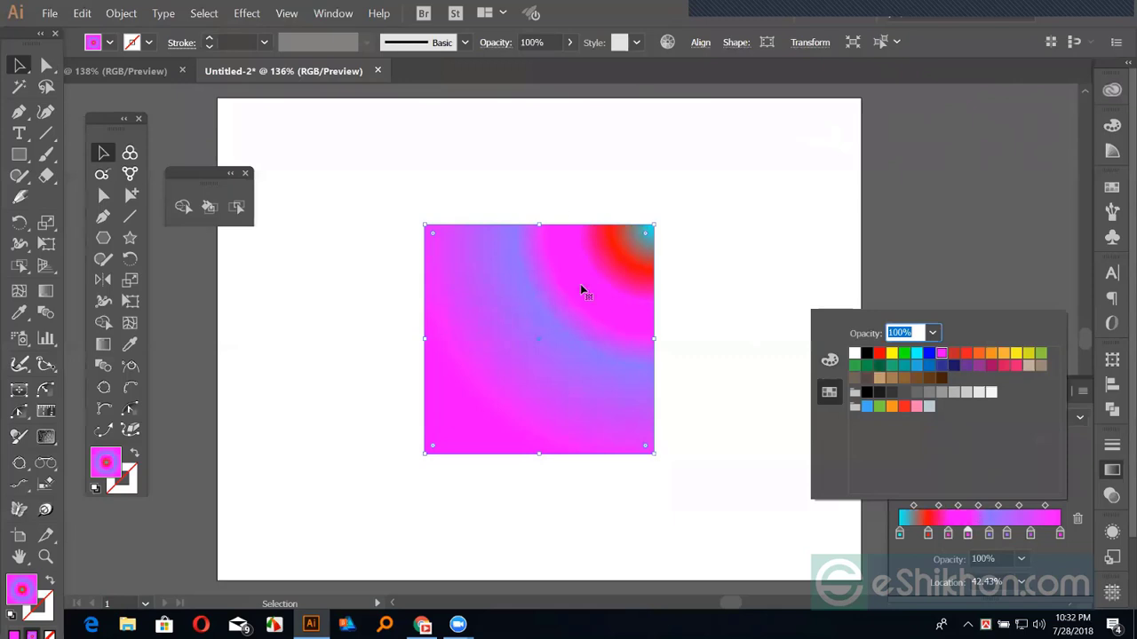
{"action": "left_click", "coordinate": [1077, 474]}
Change the multicolor gradient's type to Linear.
{"action": "left_click", "coordinate": [1027, 417]}
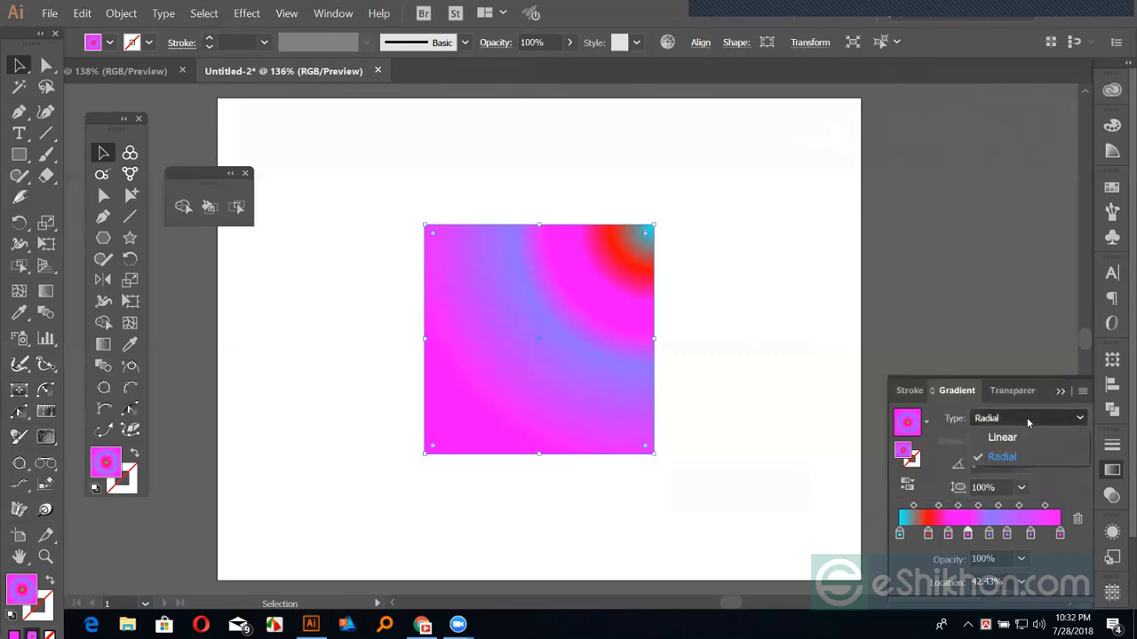
{"action": "left_click", "coordinate": [1016, 441]}
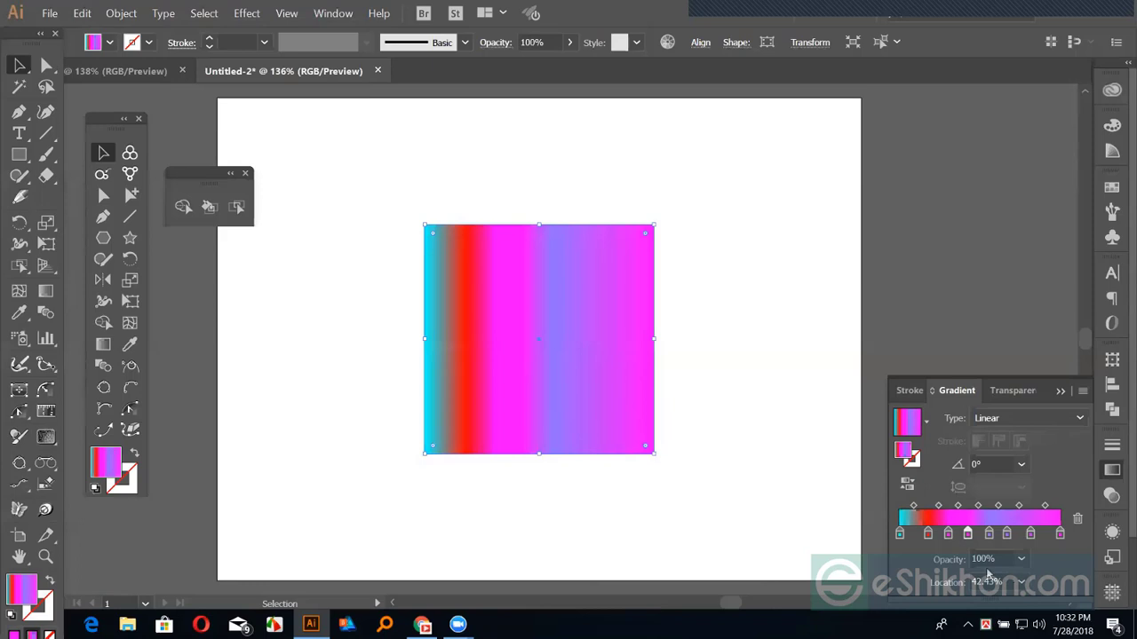
{"action": "left_click", "coordinate": [103, 237]}
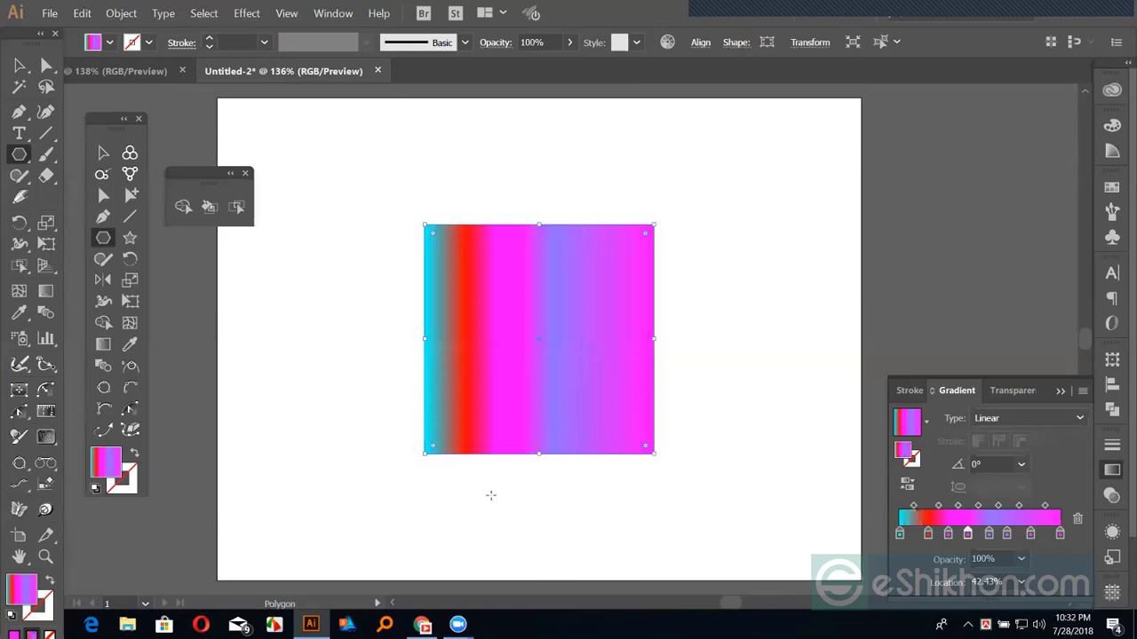
{"action": "key", "text": "v"}
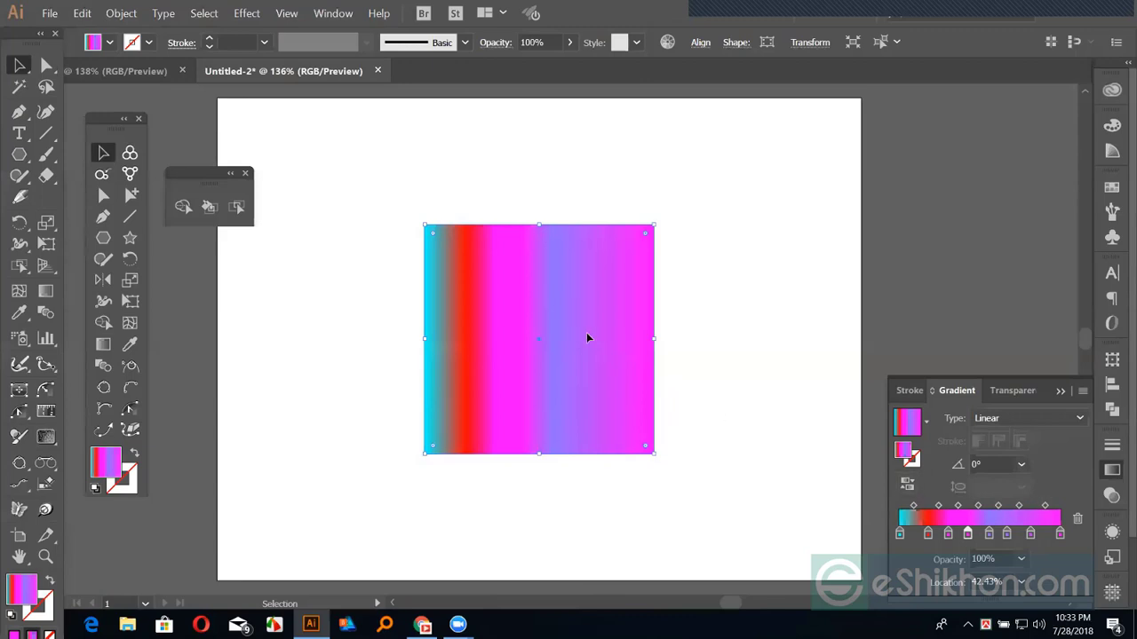
Switch the square's gradient type to Radial and set its aspect ratio to 300%.
{"action": "left_click", "coordinate": [1035, 419]}
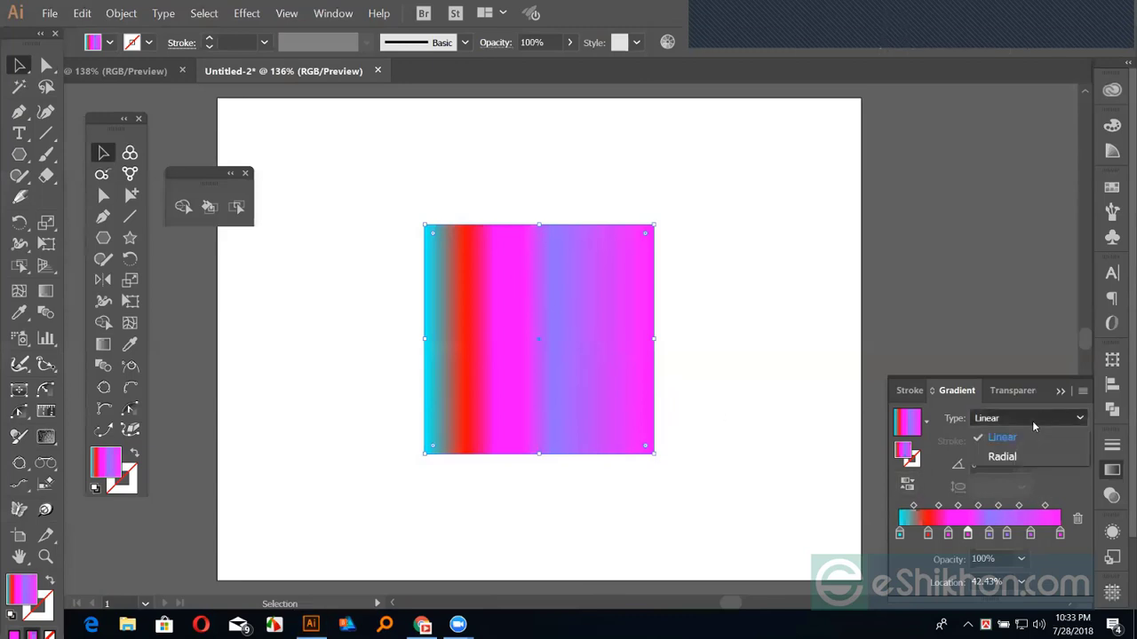
{"action": "left_click", "coordinate": [1003, 456]}
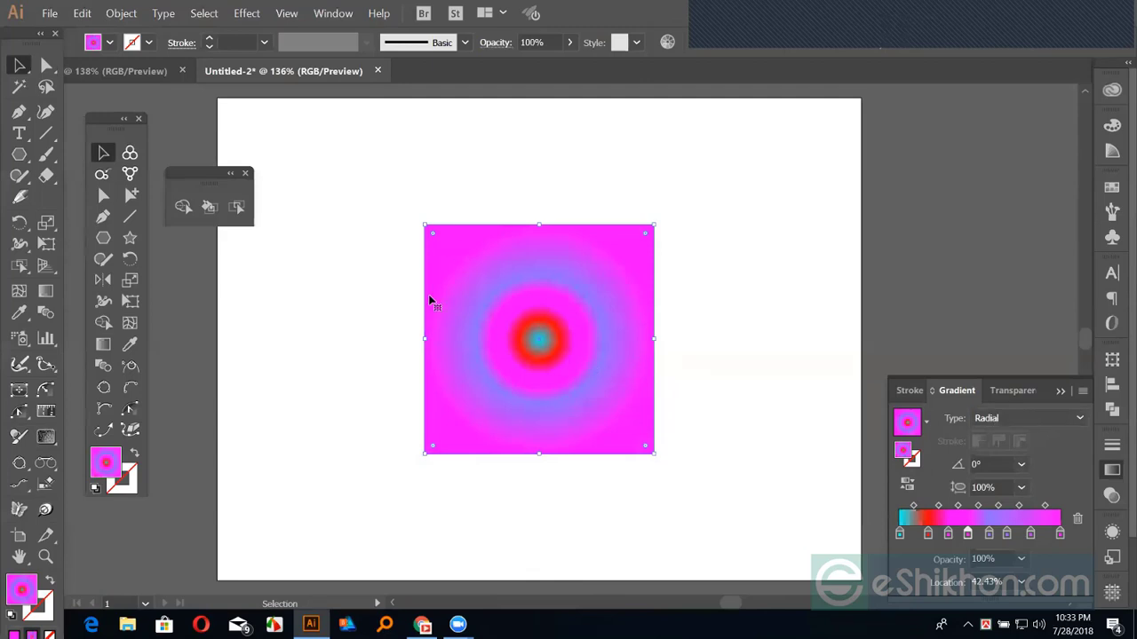
{"action": "left_click", "coordinate": [1021, 488]}
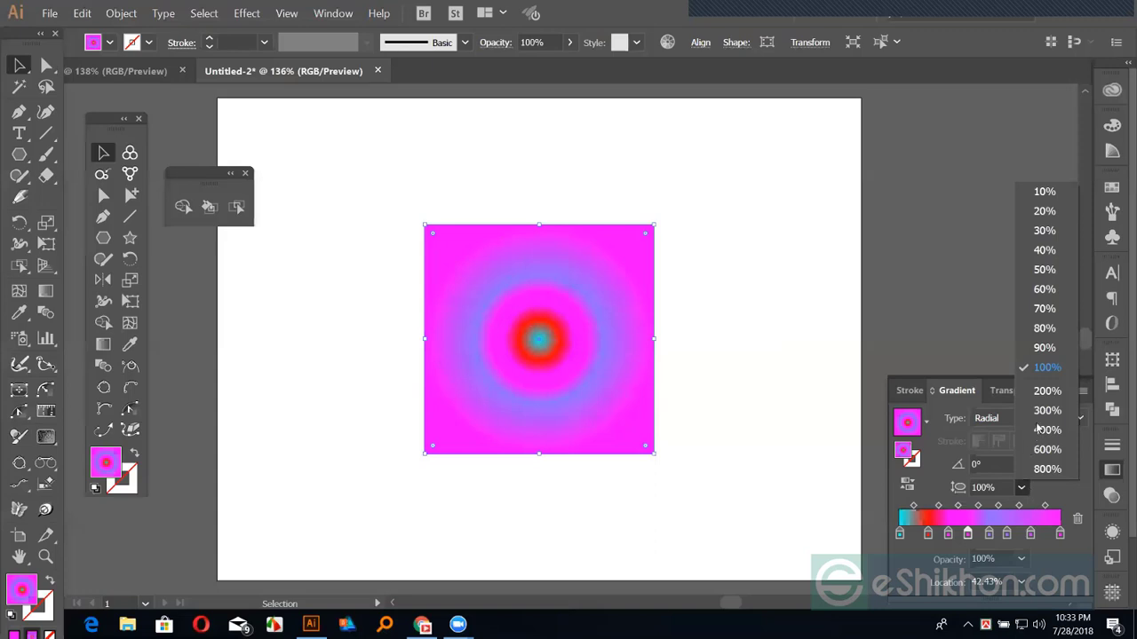
{"action": "key", "text": "Down"}
{"action": "key", "text": "Down"}
{"action": "key", "text": "Return"}
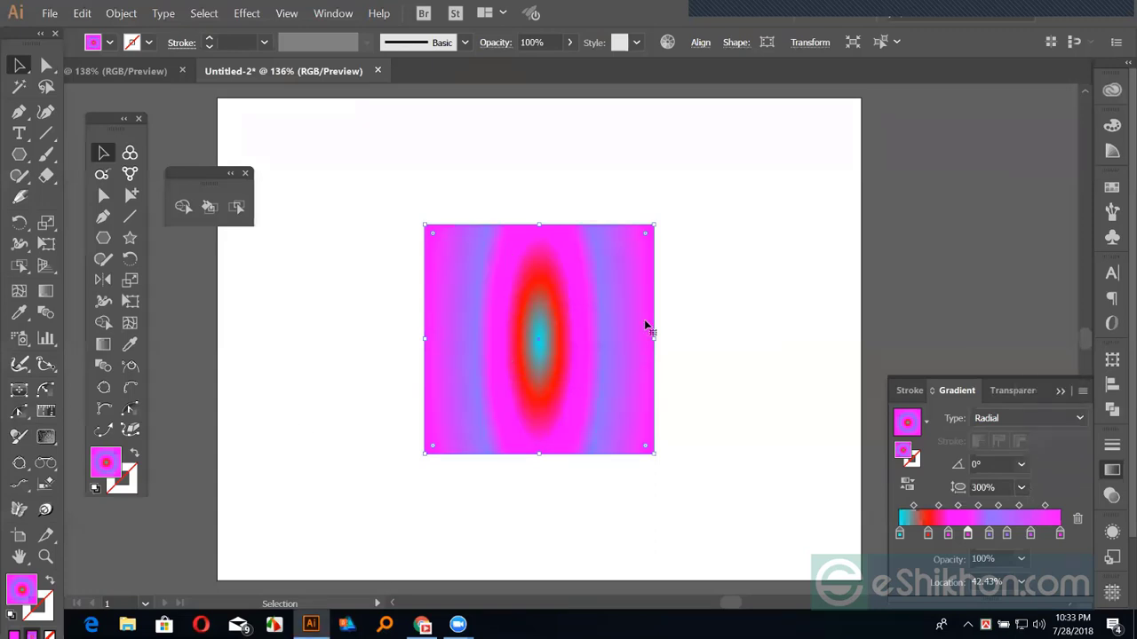
Narrow the square's radial gradient with the Gradient tool and stretch its ellipse vertically to a 378.8% aspect ratio.
{"action": "left_click", "coordinate": [104, 344]}
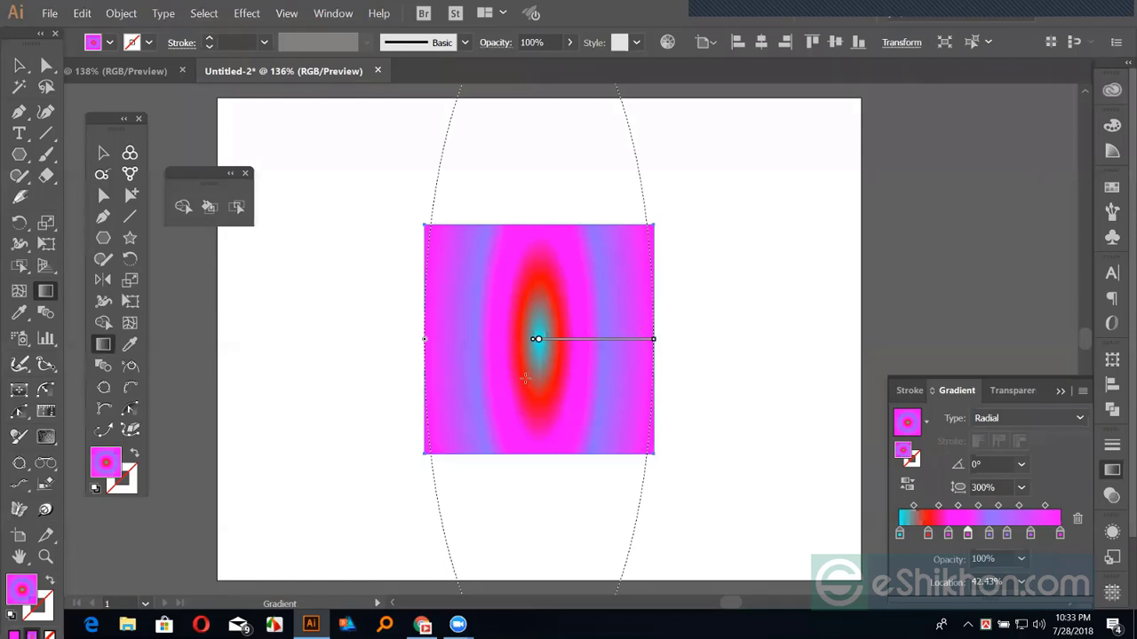
{"action": "scroll", "coordinate": [430, 441], "scroll_direction": "up", "scroll_amount": 3}
{"action": "left_click_drag", "start_coordinate": [430, 441], "coordinate": [453, 438]}
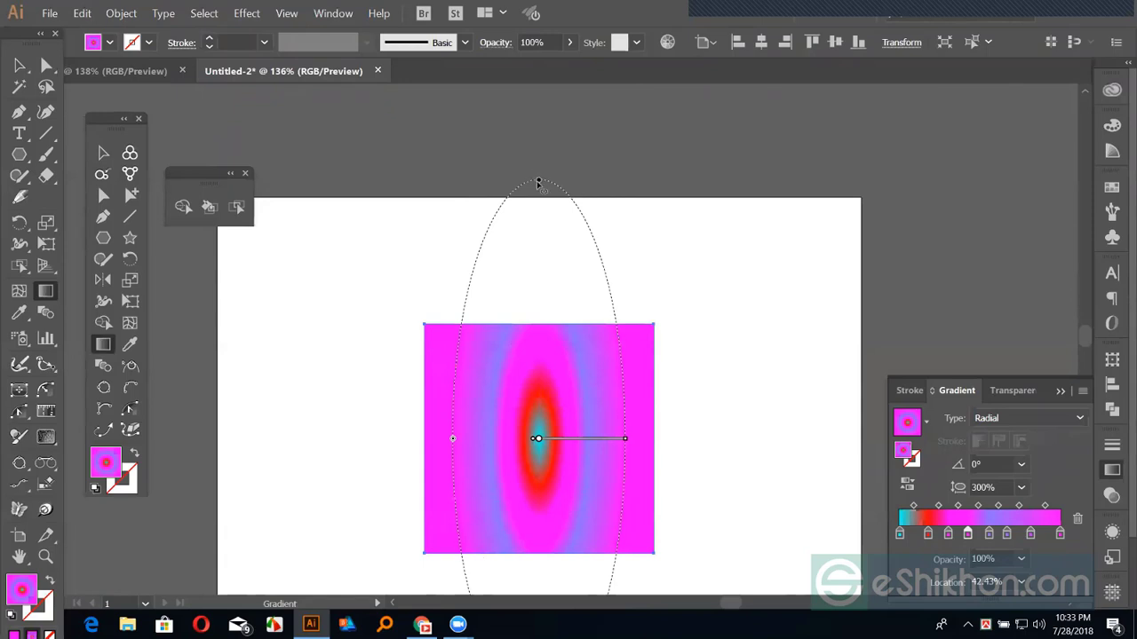
{"action": "left_click_drag", "start_coordinate": [539, 225], "coordinate": [521, 111]}
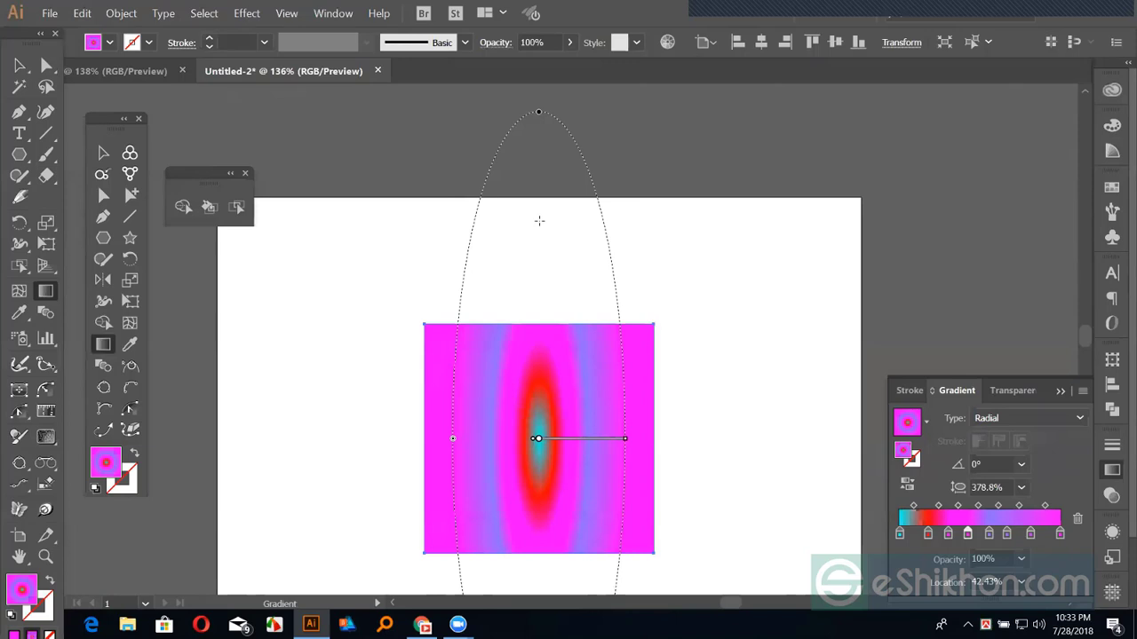
Delete the gradient square and reset the fill to the linear white-to-black gradient preset.
{"action": "key", "text": "v"}
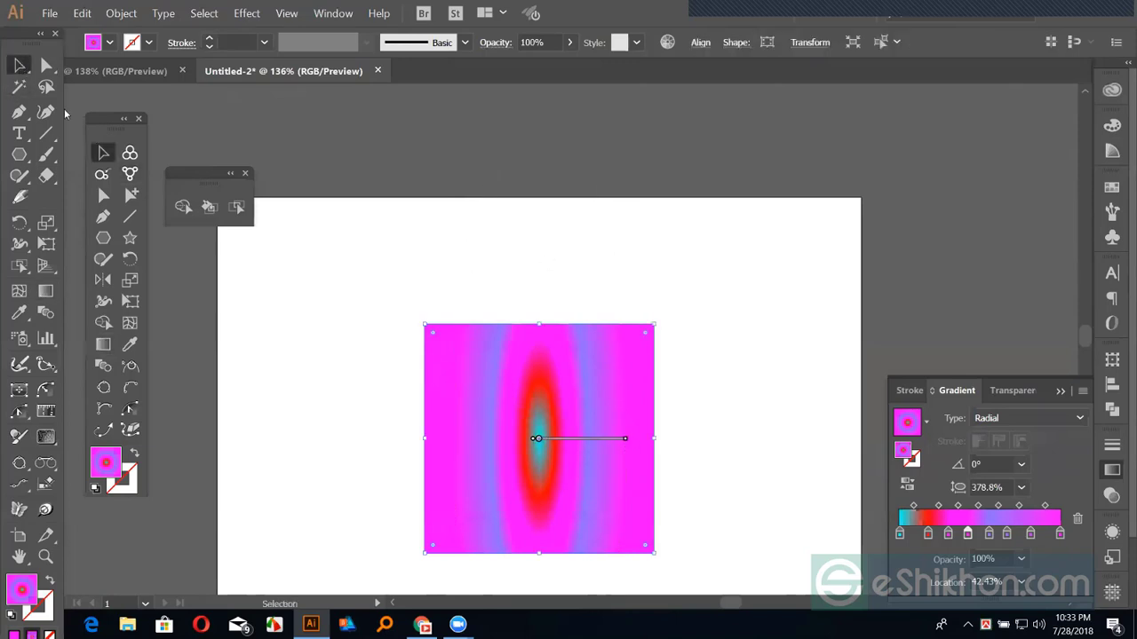
{"action": "key", "text": "Delete"}
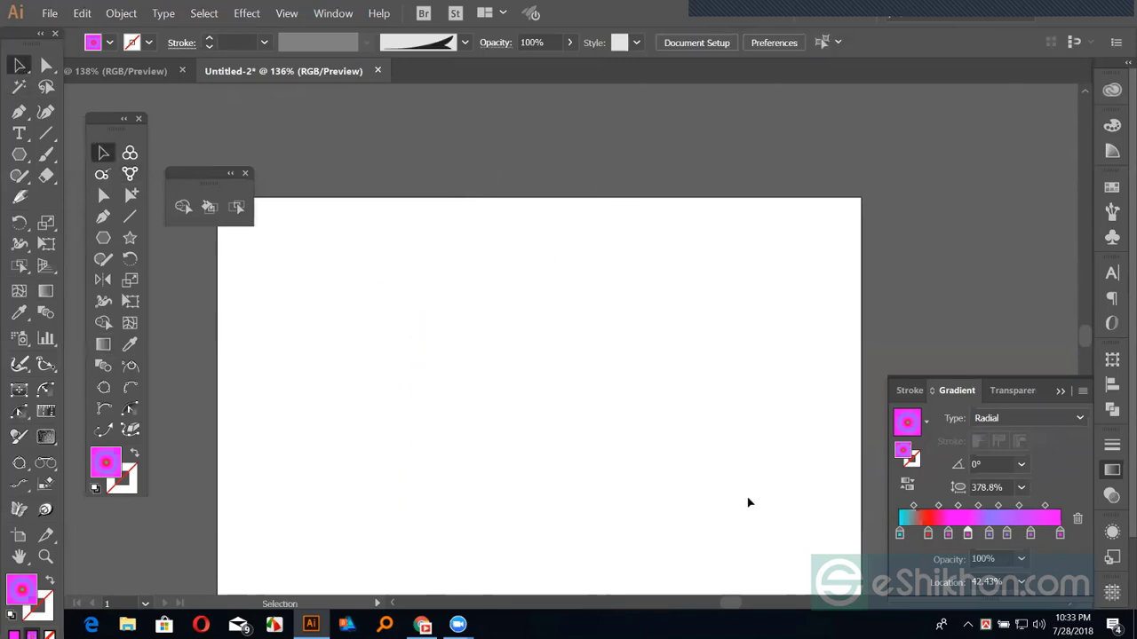
{"action": "left_click", "coordinate": [925, 425]}
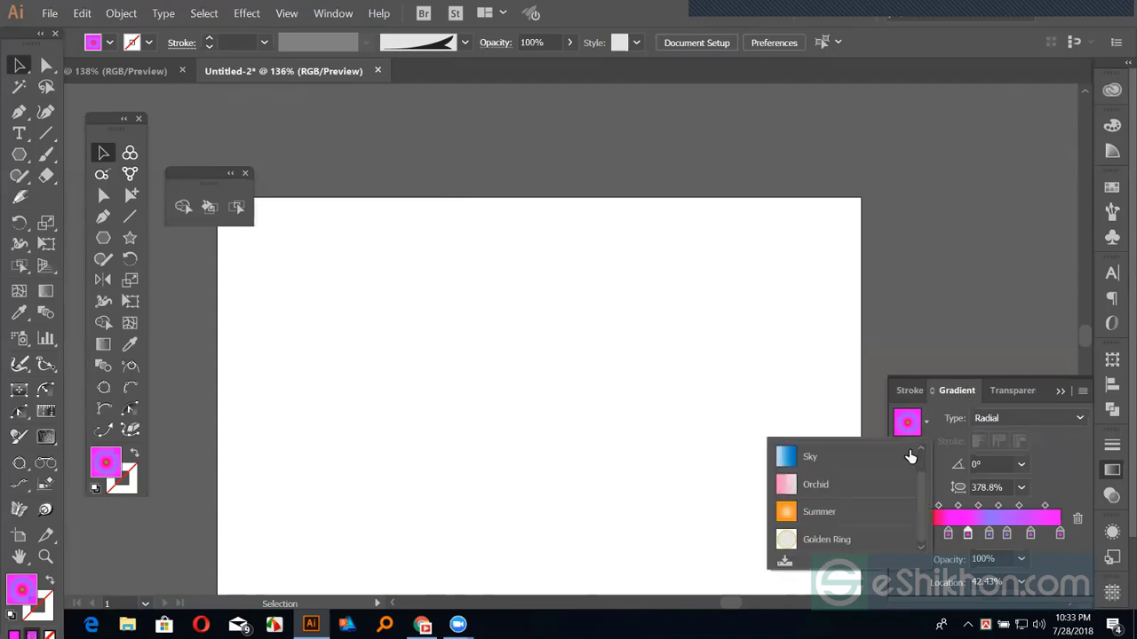
{"action": "left_click", "coordinate": [825, 456]}
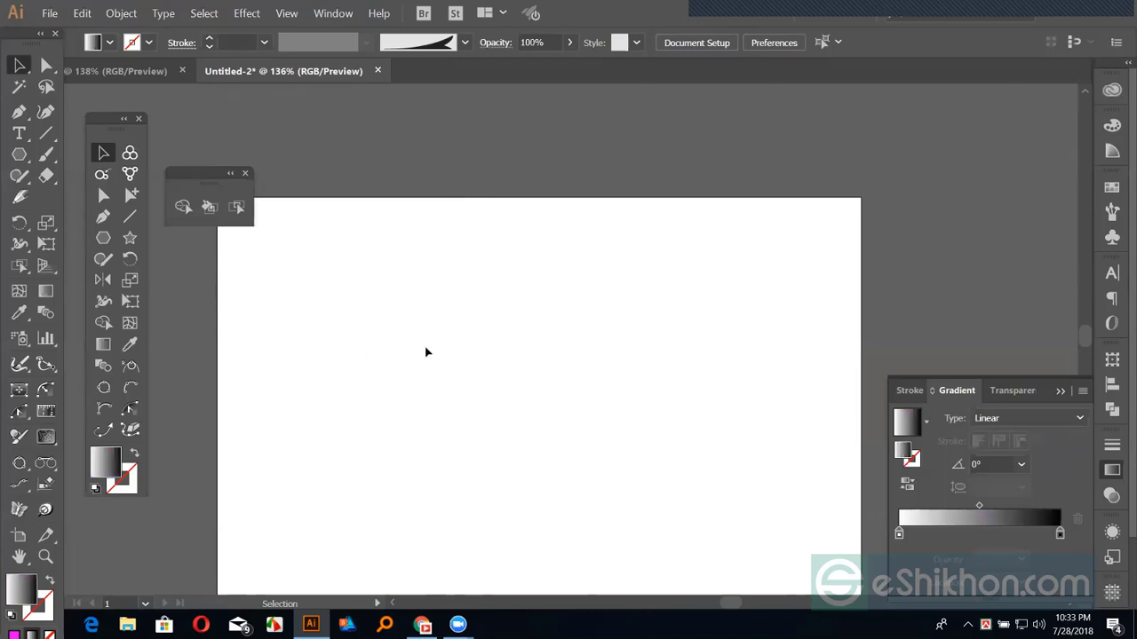
{"action": "key", "text": "ctrl+0"}
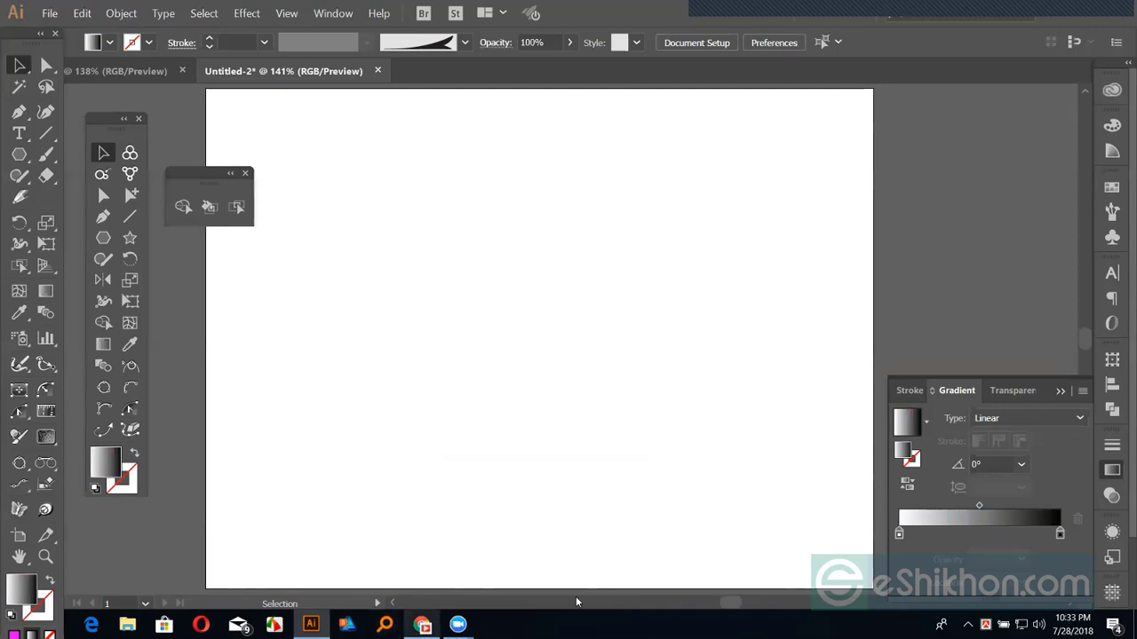
Draw a hexagon in the upper part of the artboard with a light orange swatch fill, and delete it.
{"action": "left_click", "coordinate": [103, 238]}
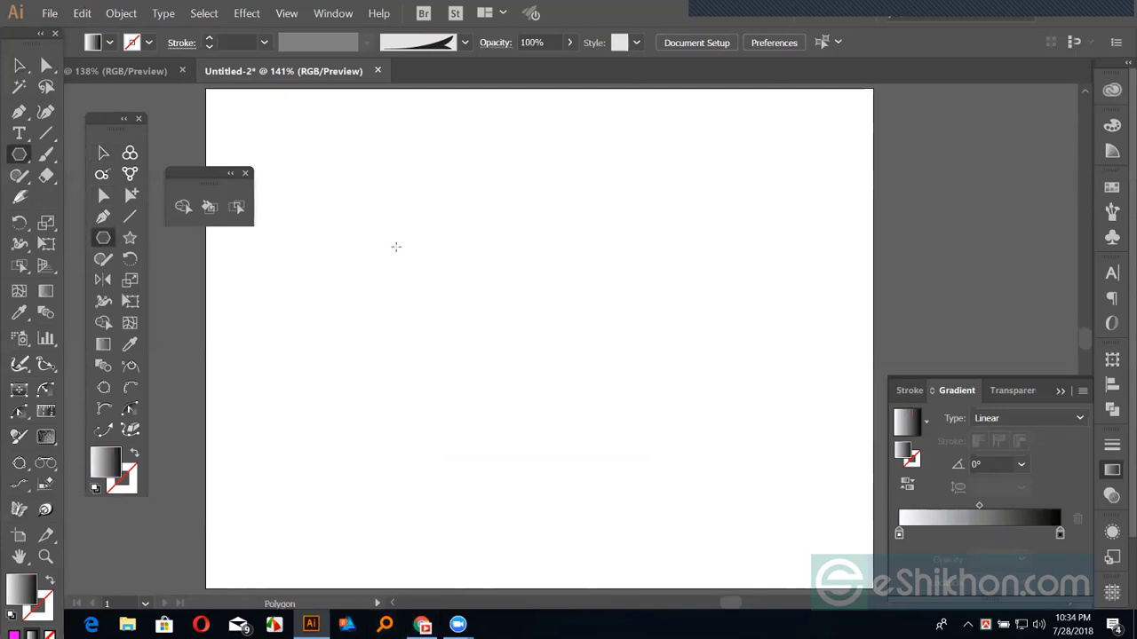
{"action": "left_click_drag", "start_coordinate": [396, 246], "coordinate": [451, 318]}
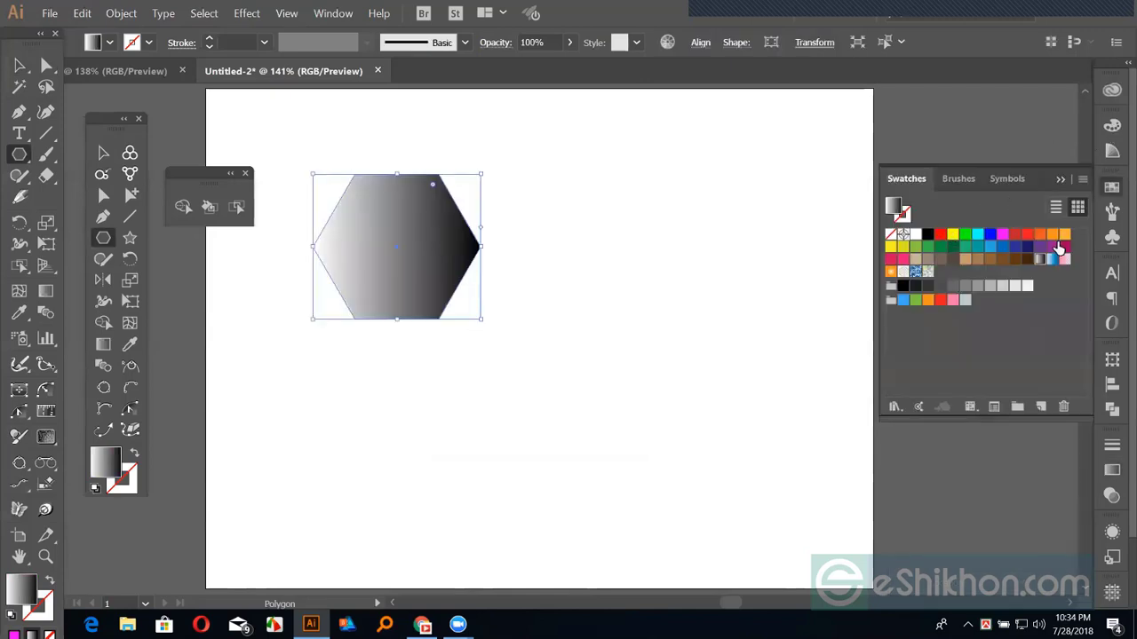
{"action": "left_click", "coordinate": [1051, 235]}
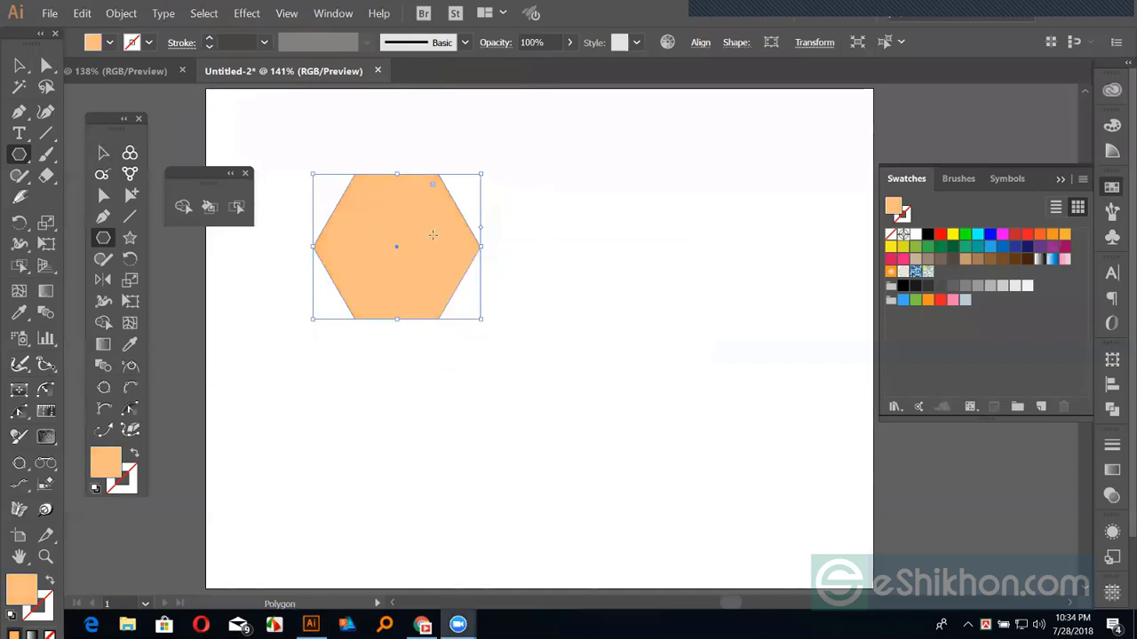
{"action": "left_click", "coordinate": [20, 65]}
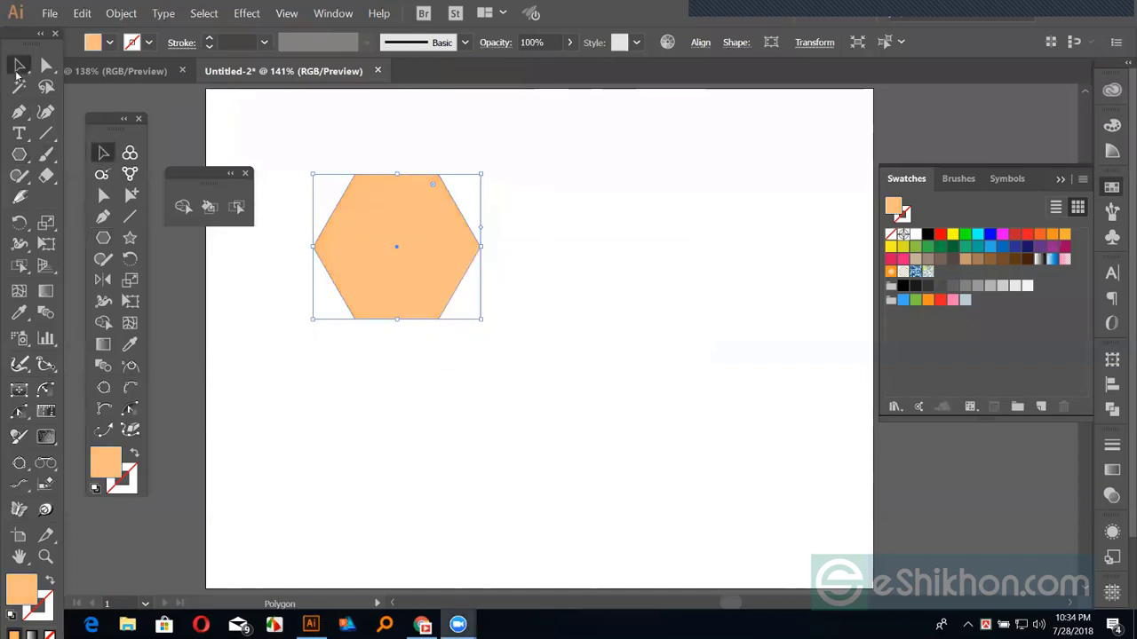
{"action": "key", "text": "Delete"}
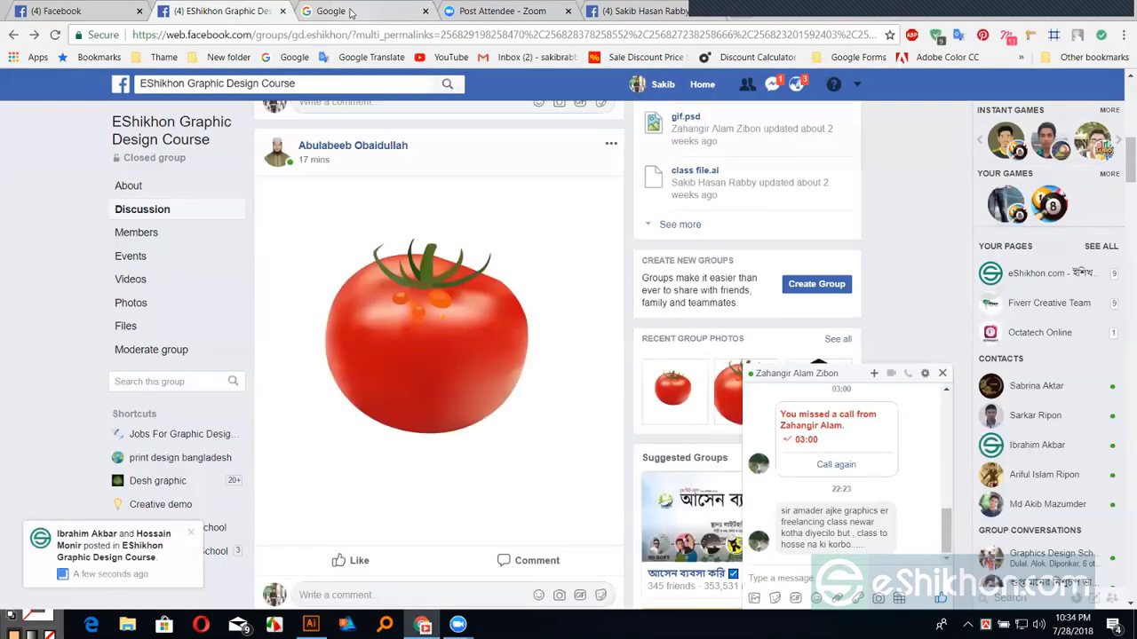
Switch to Chrome and search Google Images for "gold bar".
{"action": "key", "text": "alt+Tab"}
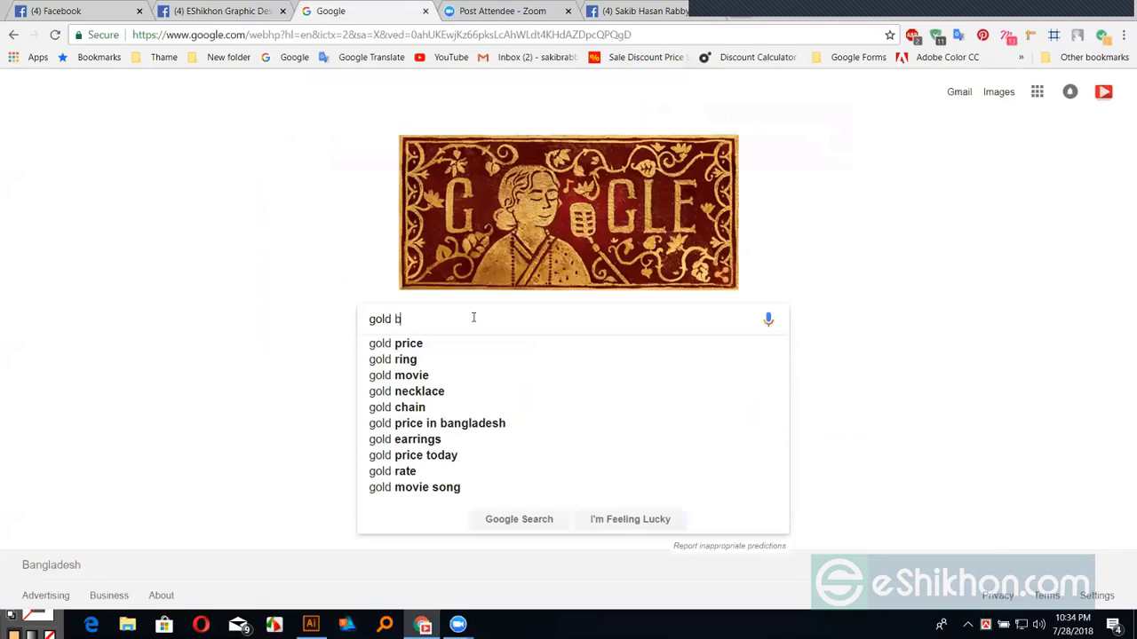
{"action": "type", "text": "ar"}
{"action": "key", "text": "Return"}
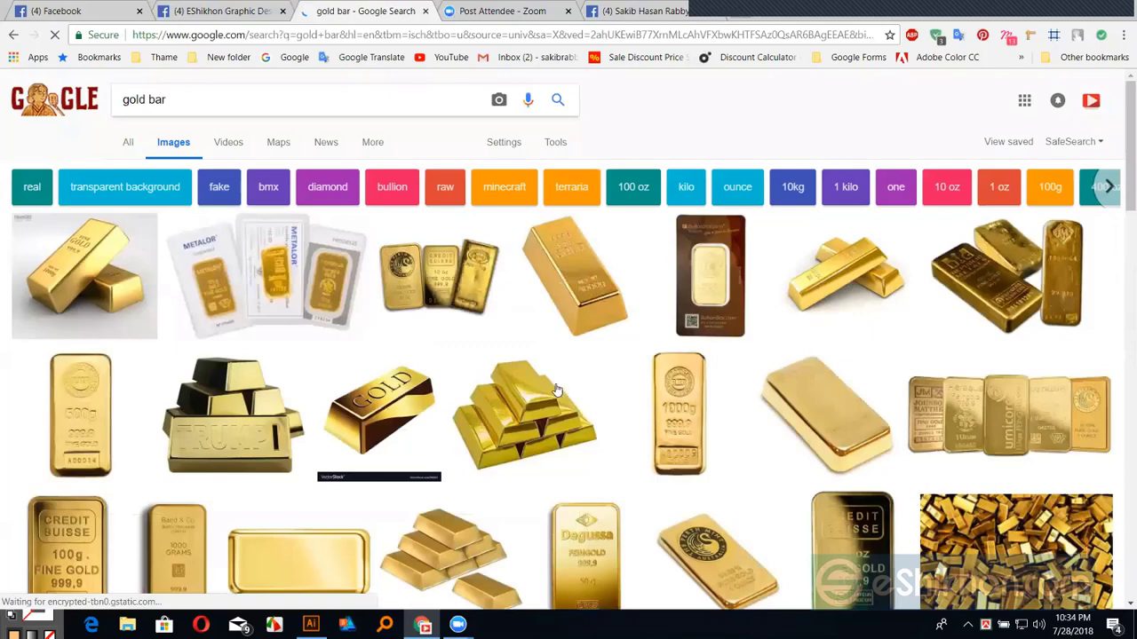
Run a Google reverse image search on the picture of two crossed gold bars and list all its sizes.
{"action": "left_click", "coordinate": [843, 271]}
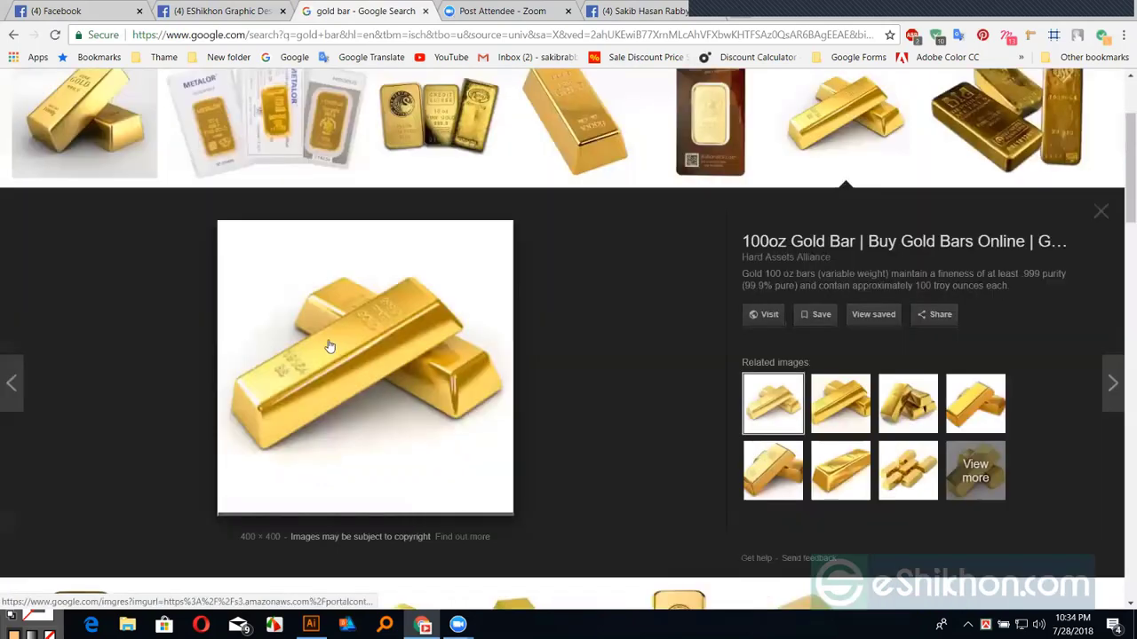
{"action": "right_click", "coordinate": [414, 526]}
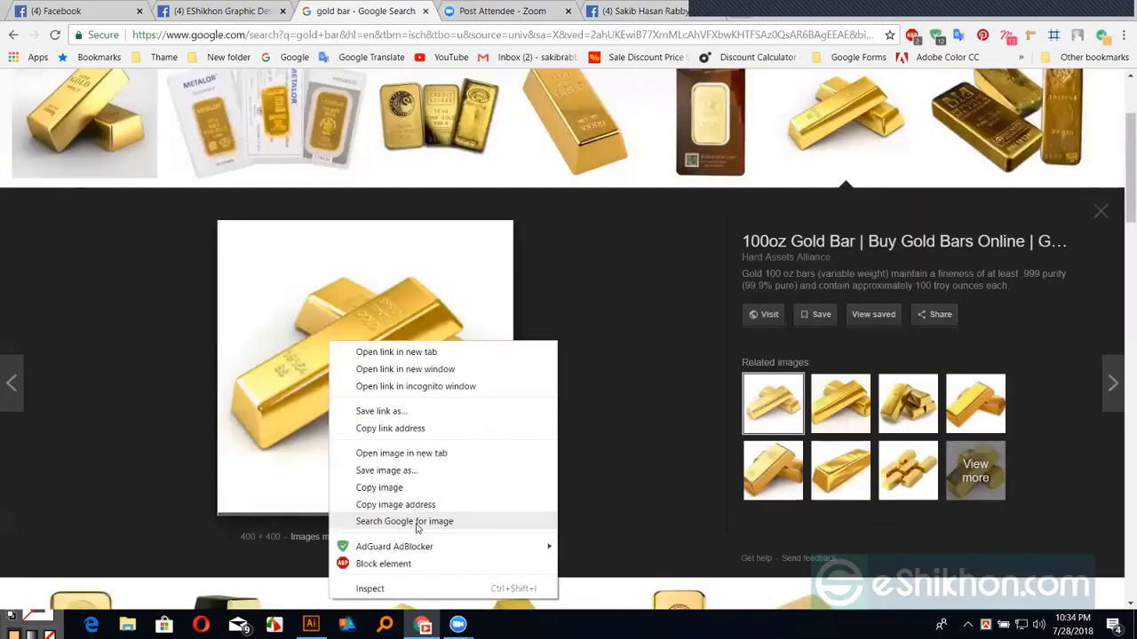
{"action": "left_click", "coordinate": [418, 519]}
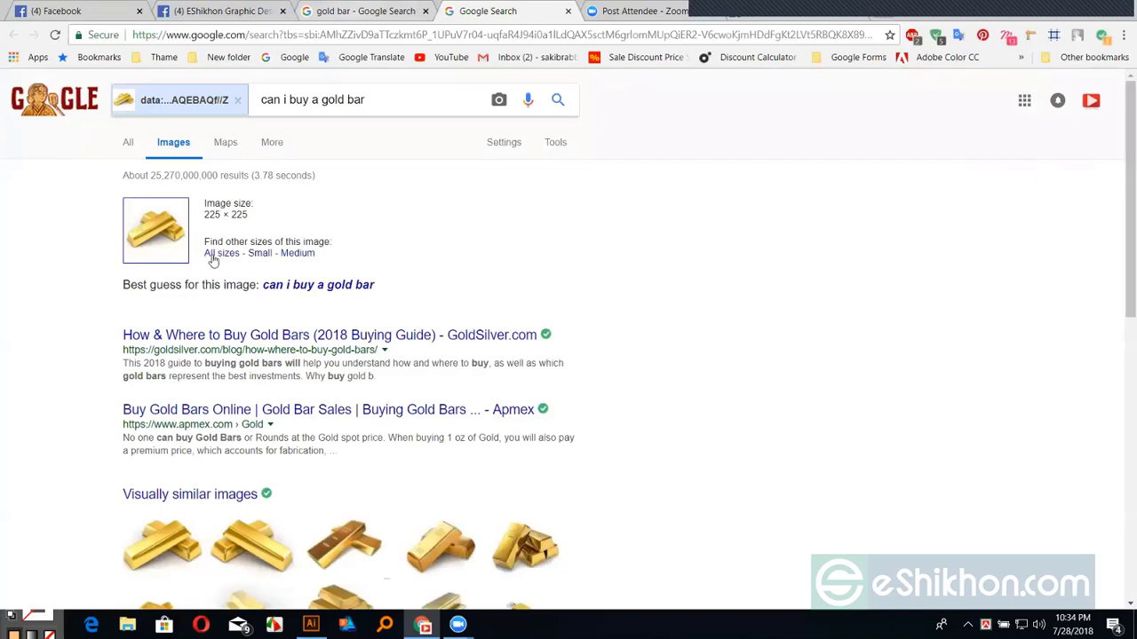
{"action": "left_click", "coordinate": [213, 258]}
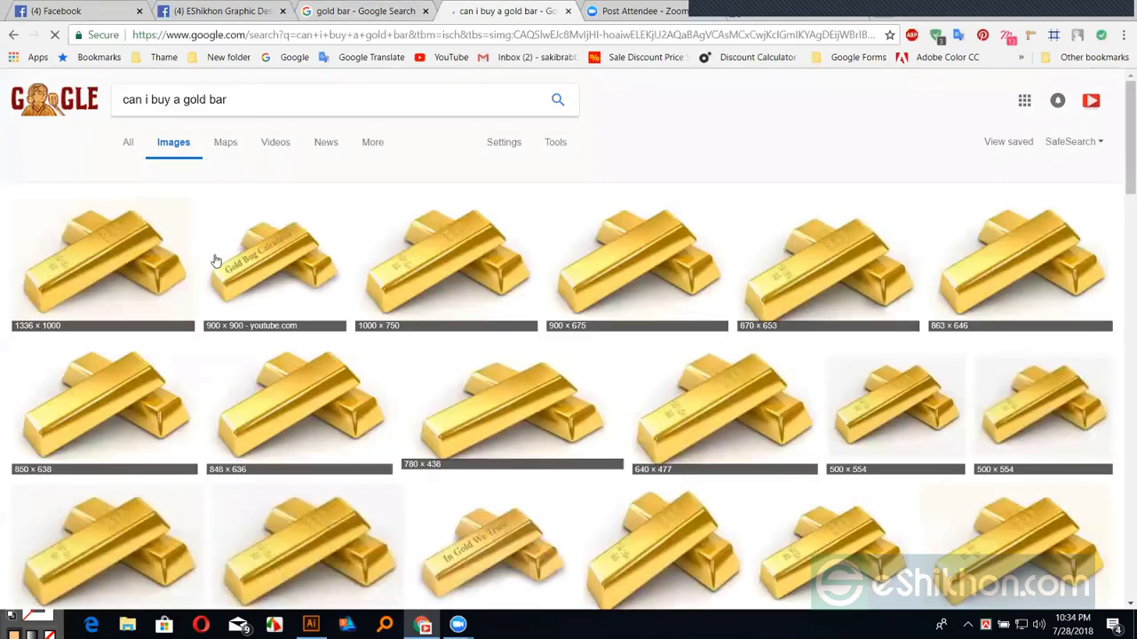
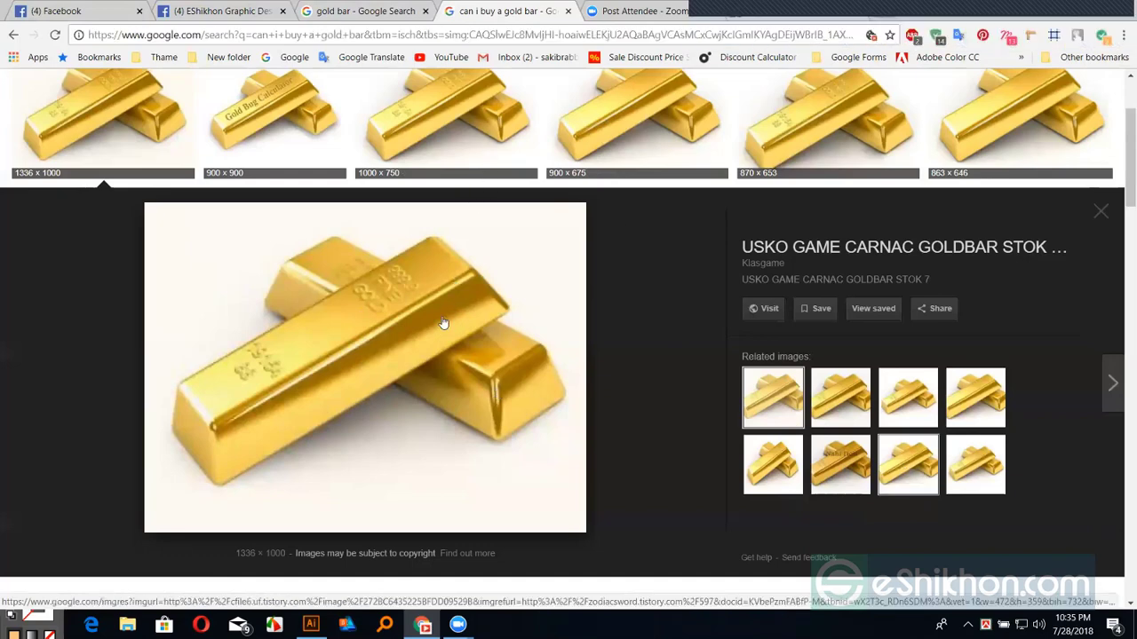
Copy the 472 × 359 picture of the crossed gold bars and place it on the artboard in Illustrator.
{"action": "right_click", "coordinate": [349, 310]}
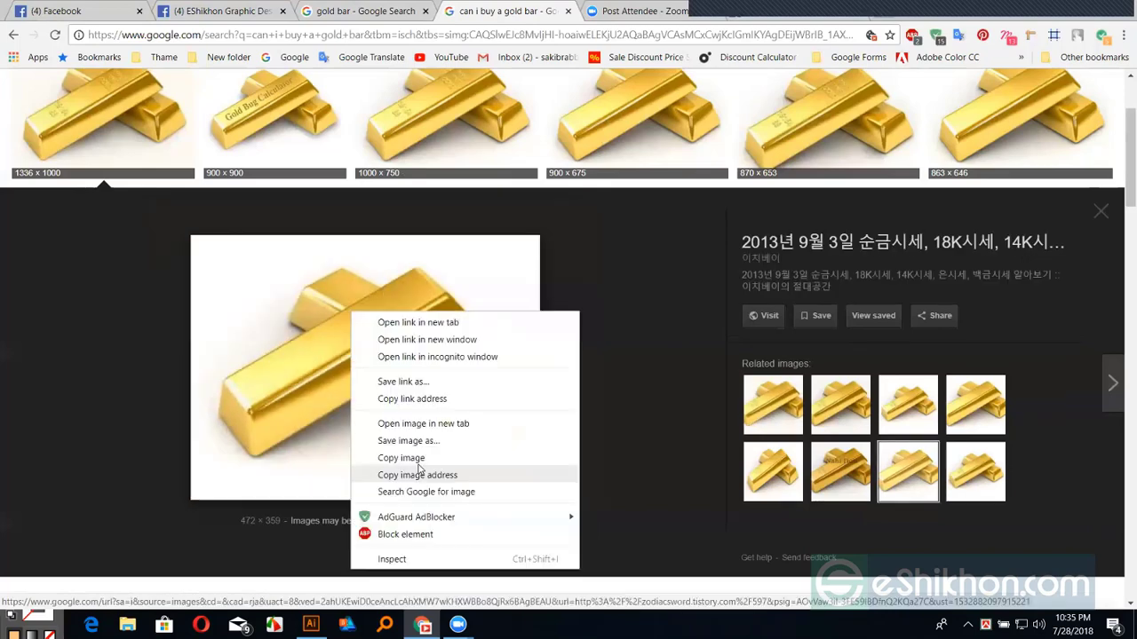
{"action": "left_click", "coordinate": [416, 475]}
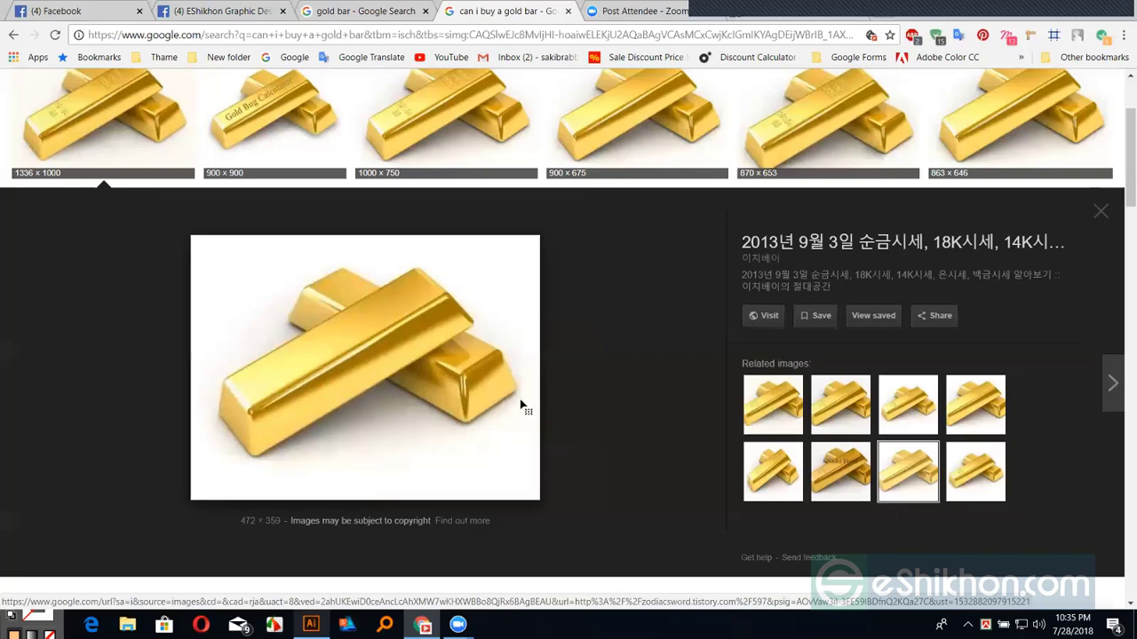
{"action": "key", "text": "alt+Tab"}
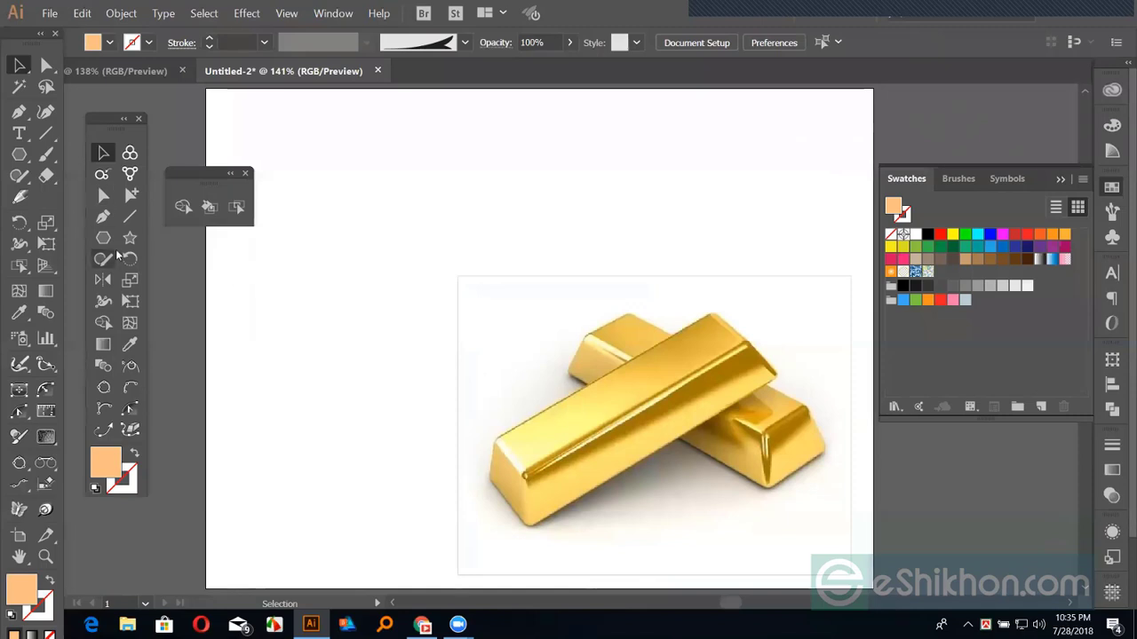
Draw a small light orange square above the gold bar picture and duplicate it into an evenly spaced row of five.
{"action": "key", "text": "m"}
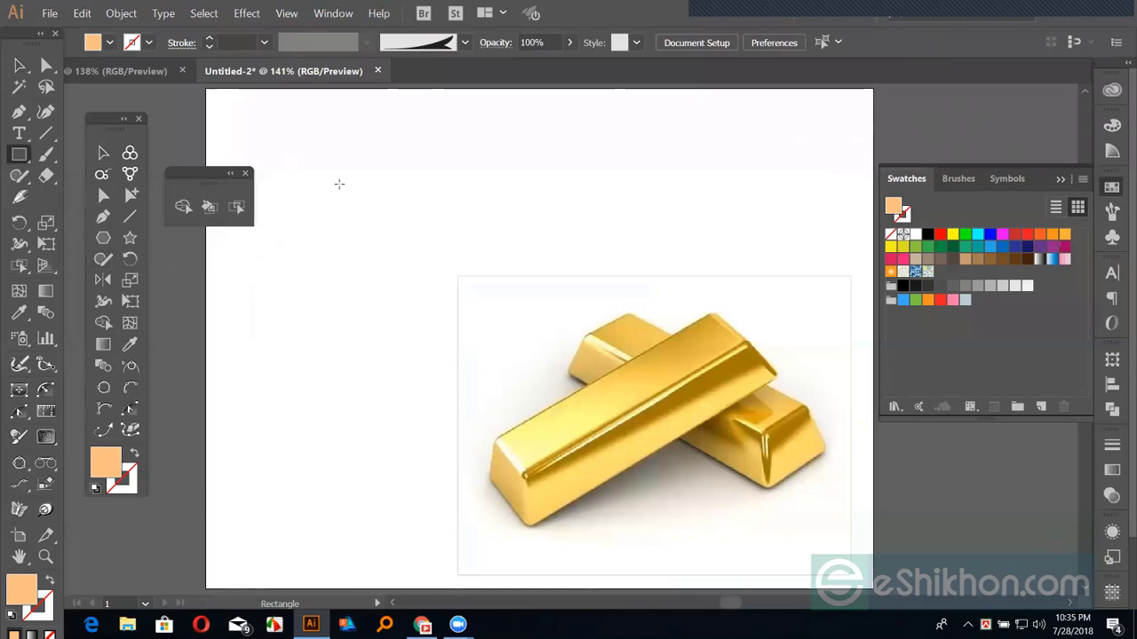
{"action": "left_click_drag", "start_coordinate": [340, 183], "coordinate": [385, 193]}
{"action": "key", "text": "v"}
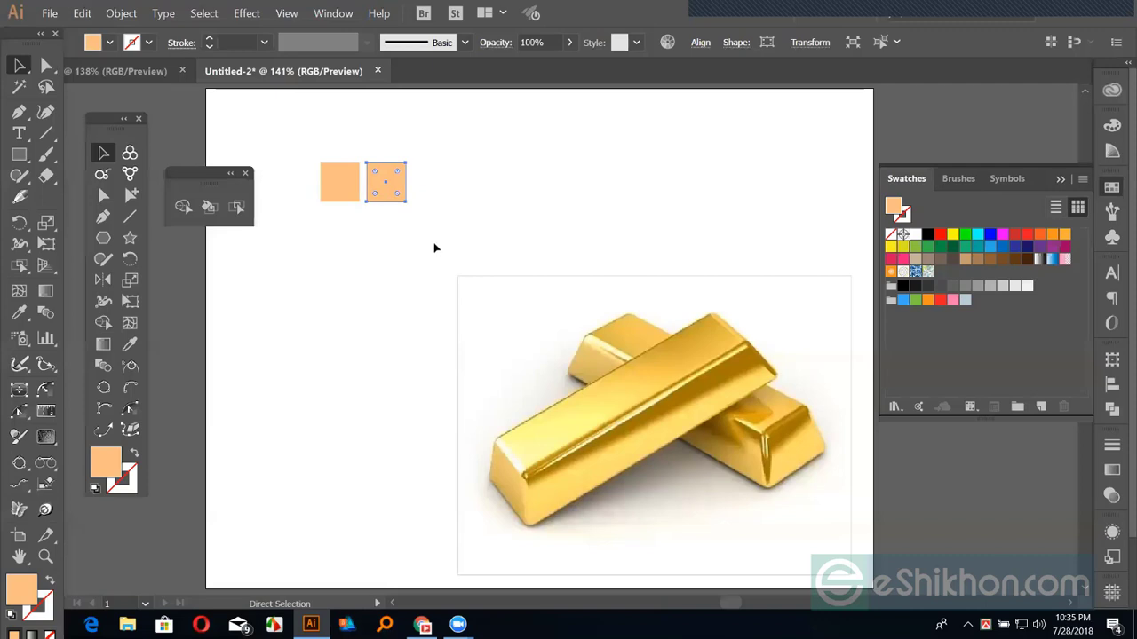
{"action": "key", "text": "ctrl+d"}
{"action": "key", "text": "ctrl+d"}
{"action": "key", "text": "ctrl+d"}
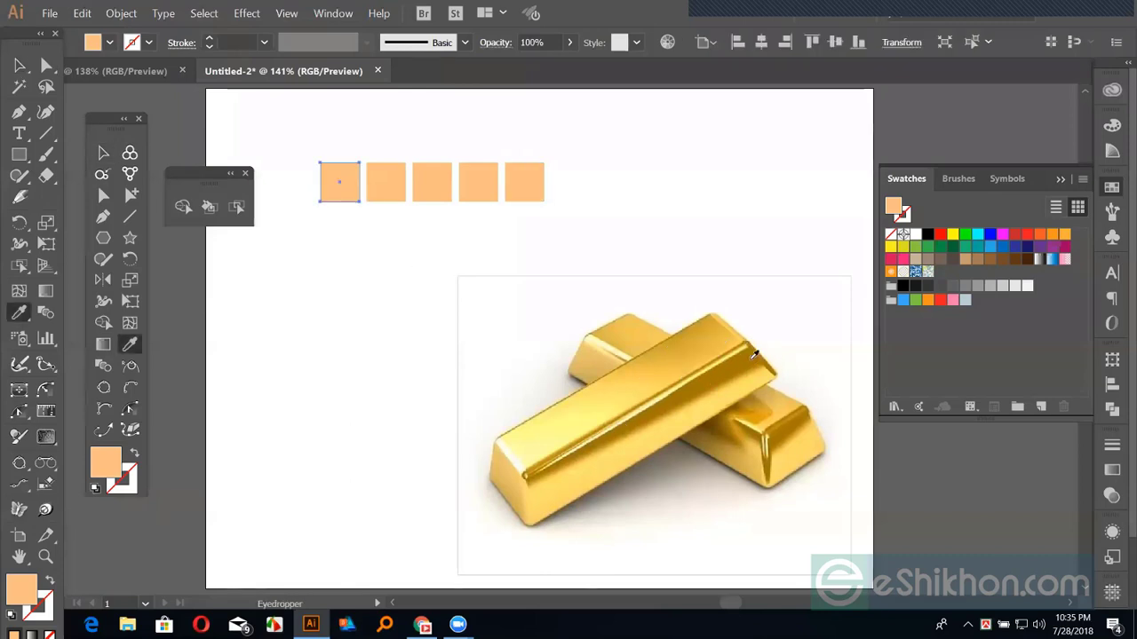
Fill the first square with dark gold and the second with lighter gold, sampled from the gold bar picture with the Eyedropper.
{"action": "left_click", "coordinate": [753, 349]}
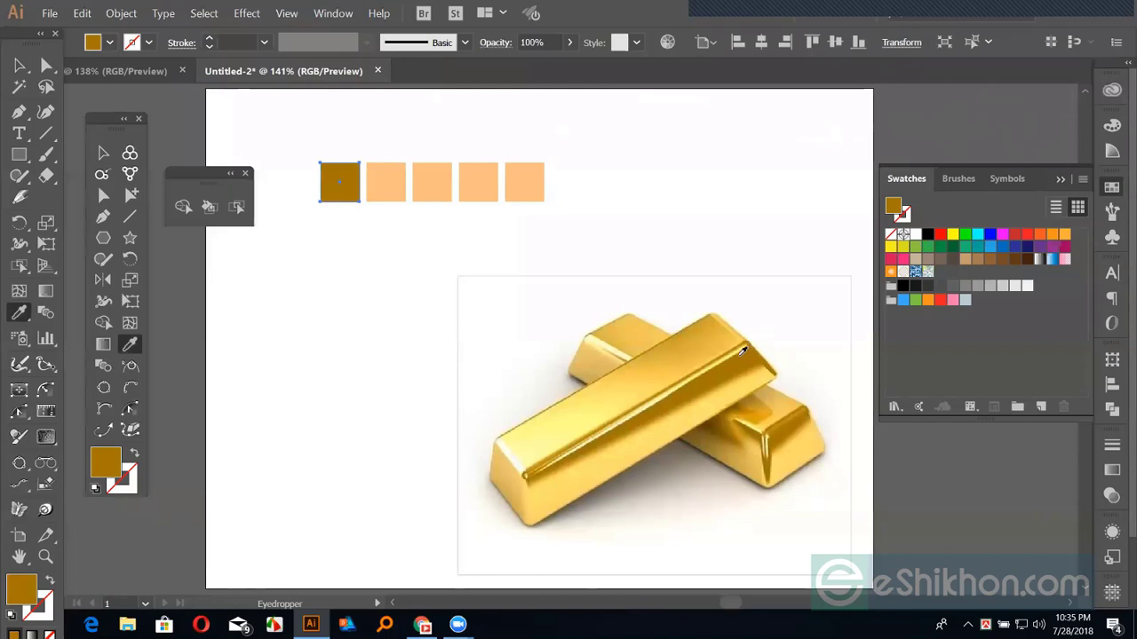
{"action": "key", "text": "v"}
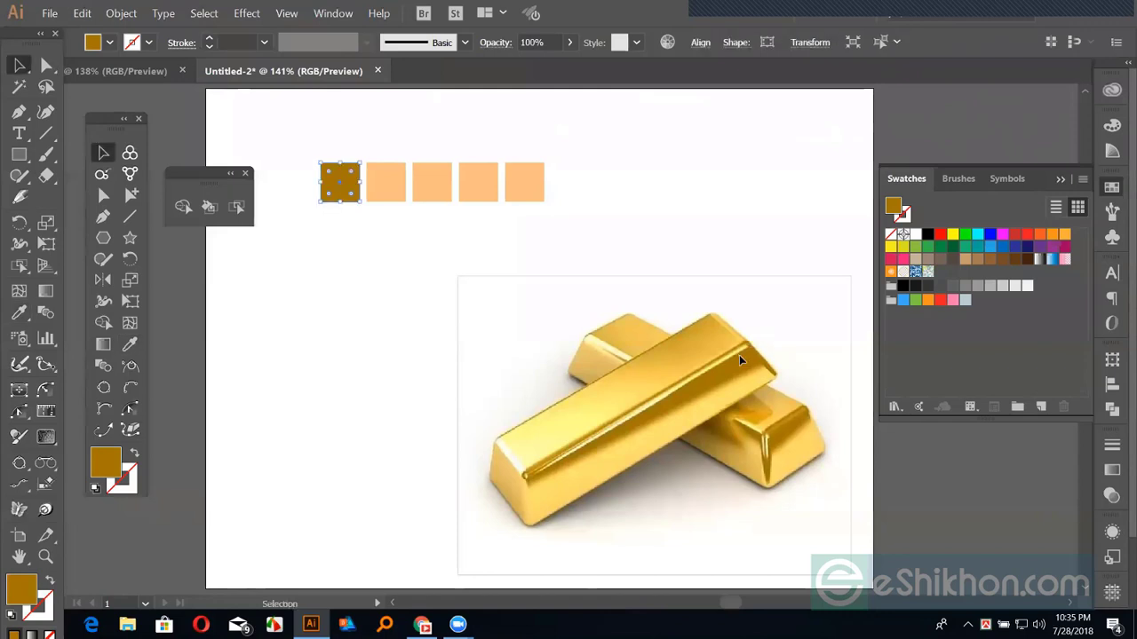
{"action": "left_click", "coordinate": [393, 187]}
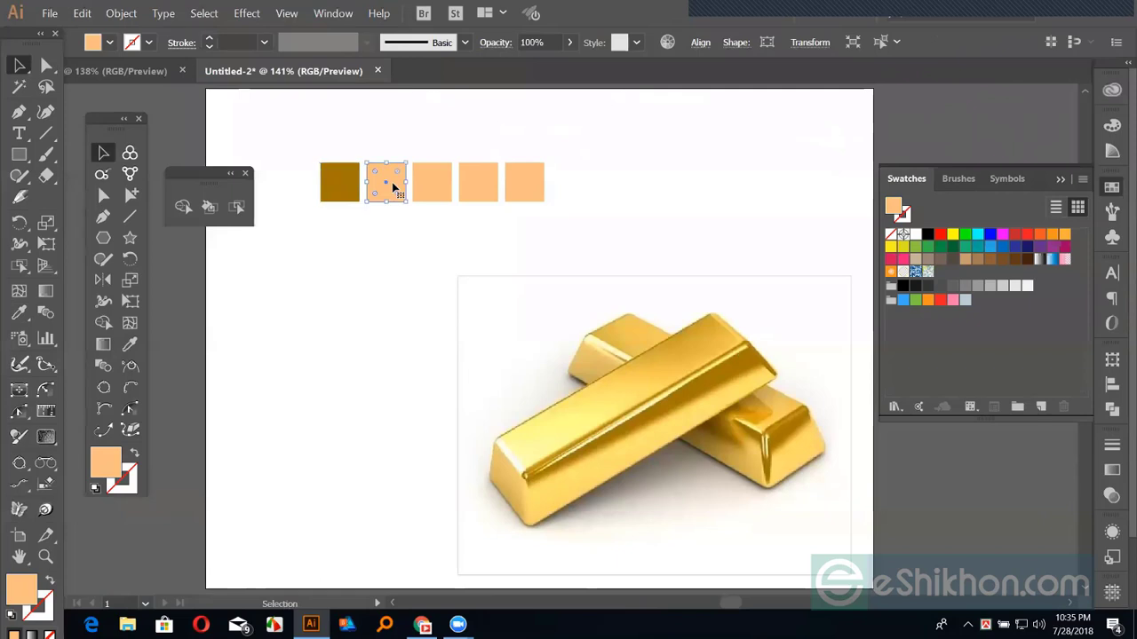
{"action": "key", "text": "i"}
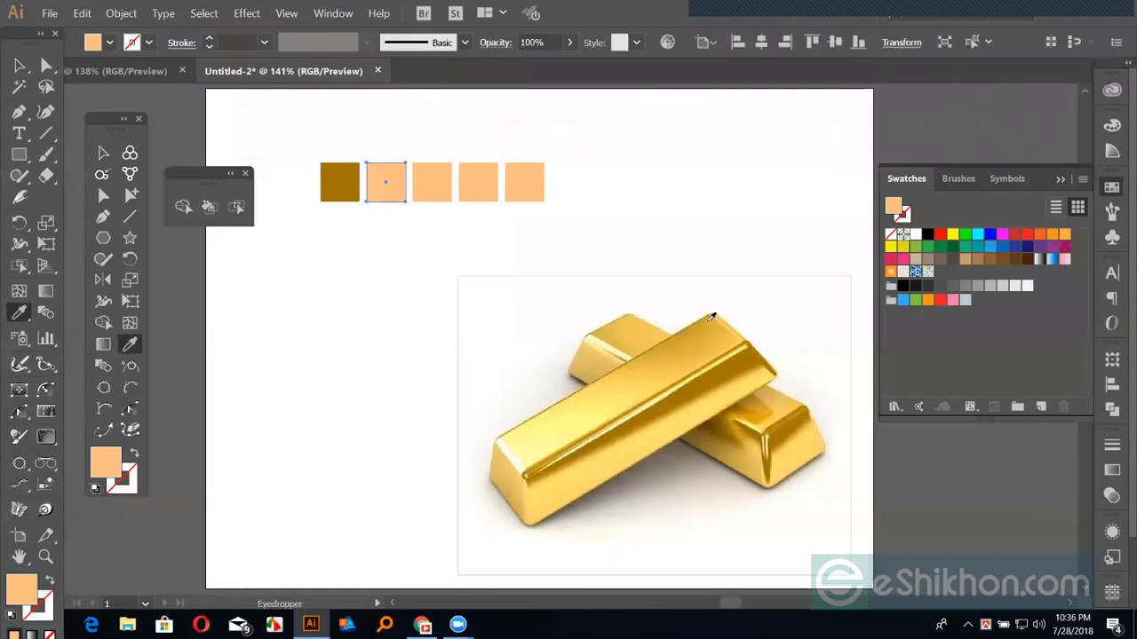
{"action": "left_click", "coordinate": [711, 317]}
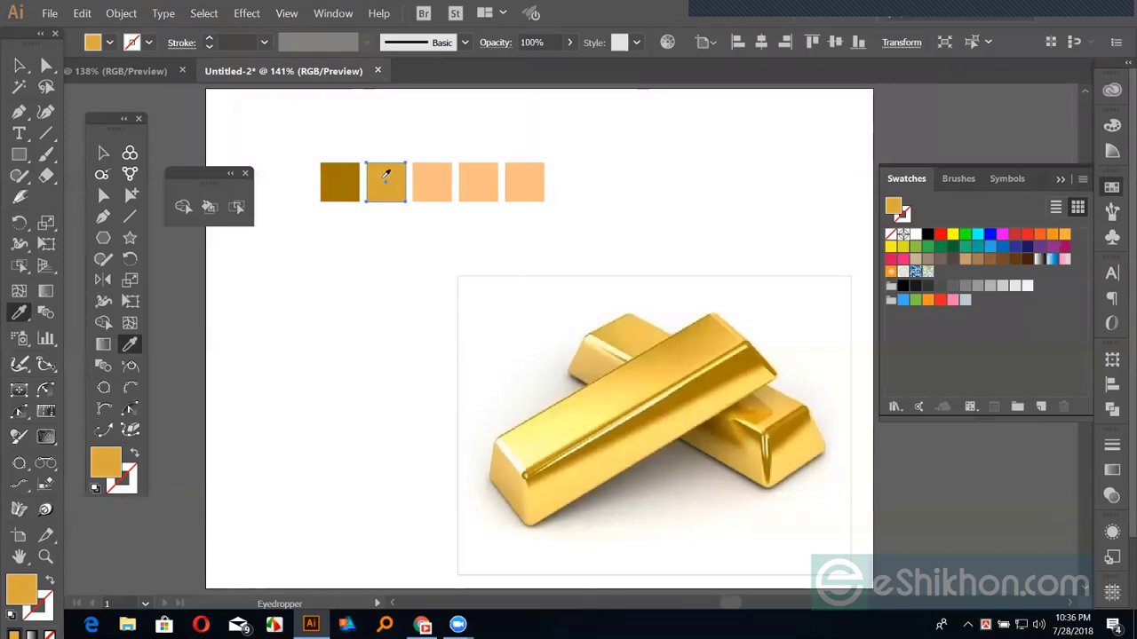
{"action": "left_click", "coordinate": [19, 65]}
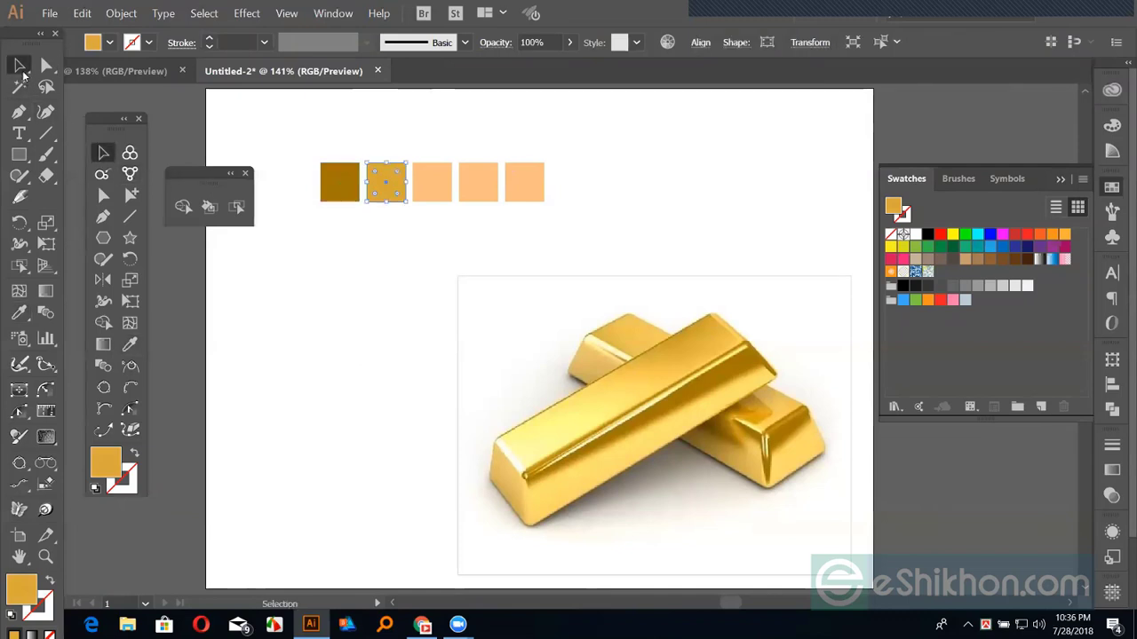
Fill the third square with a bright gold sampled from the gold bar picture with the Eyedropper.
{"action": "left_click", "coordinate": [426, 148]}
{"action": "left_click", "coordinate": [427, 181]}
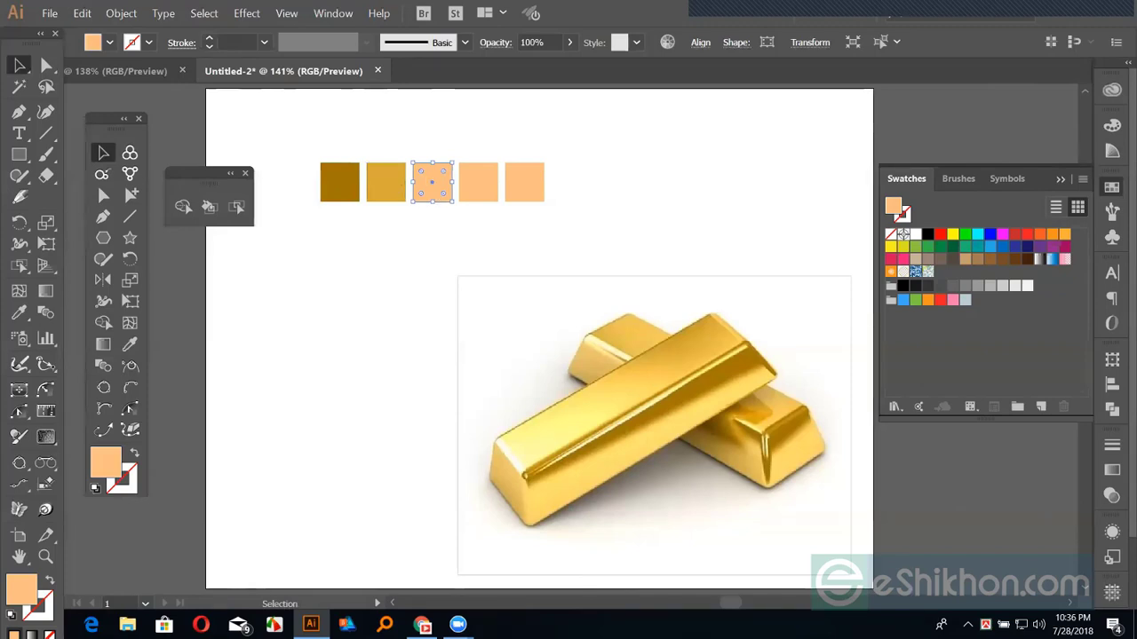
{"action": "left_click", "coordinate": [967, 625]}
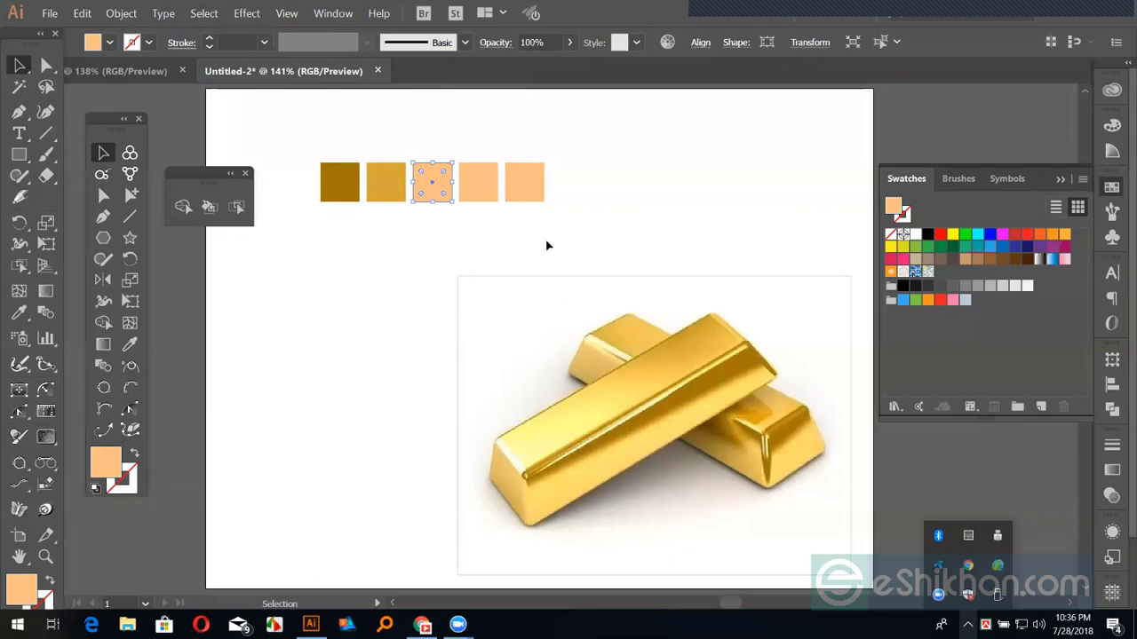
{"action": "left_click", "coordinate": [422, 197]}
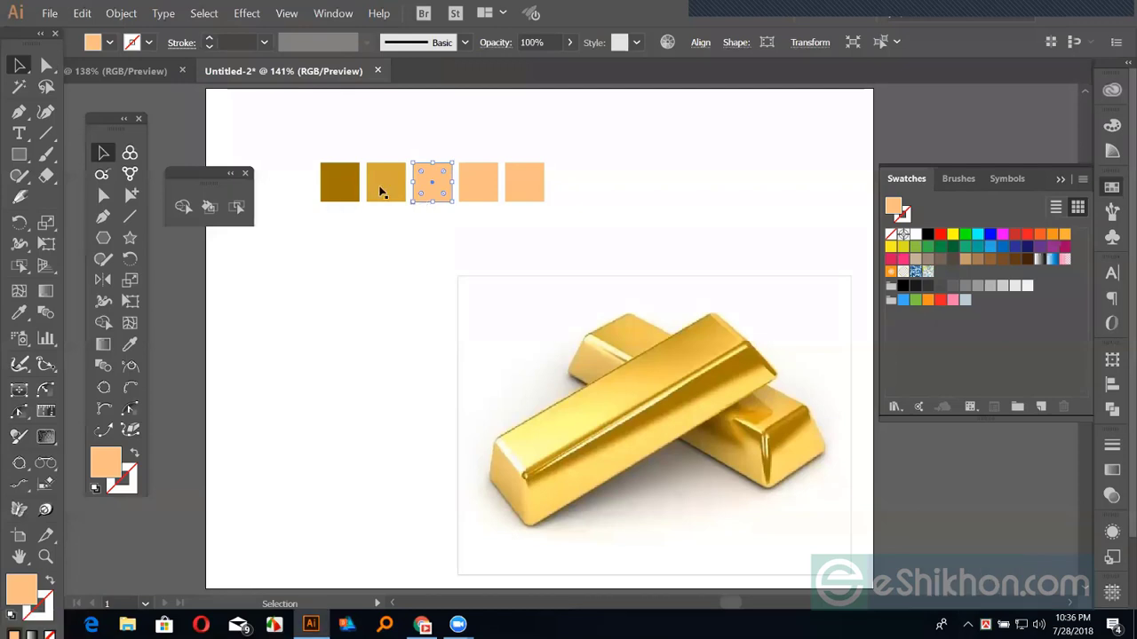
{"action": "key", "text": "i"}
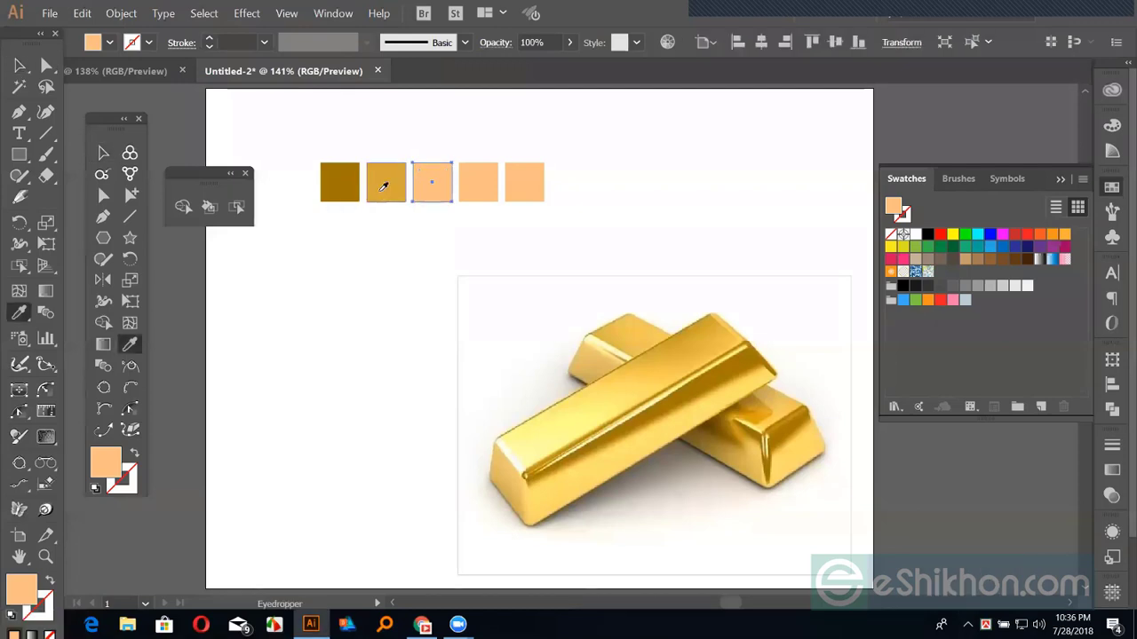
{"action": "left_click", "coordinate": [674, 363]}
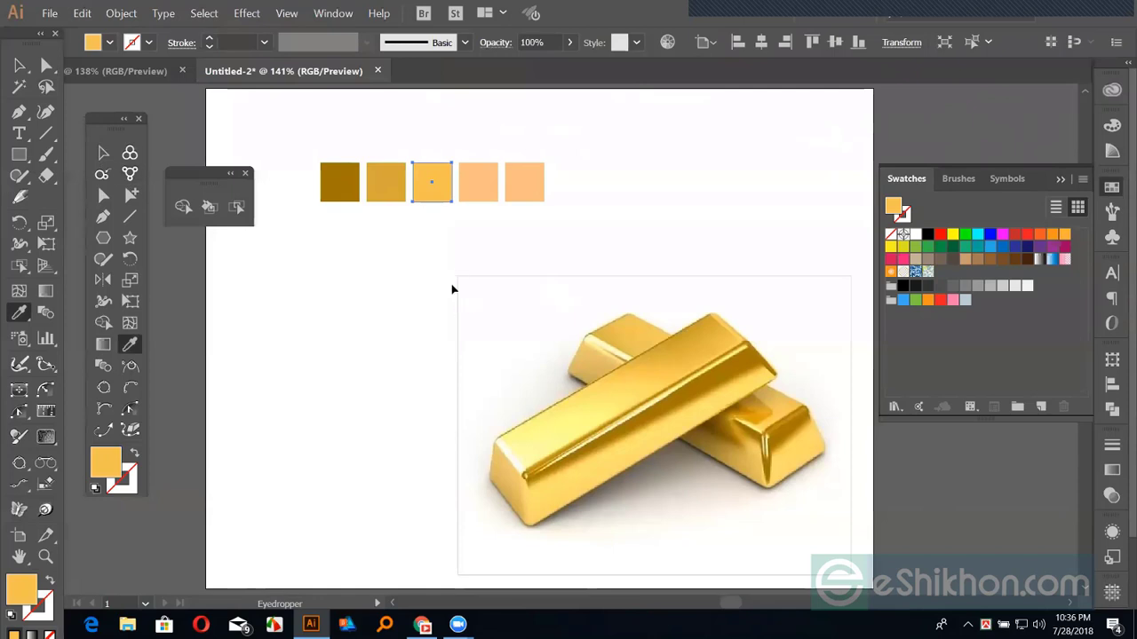
{"action": "key", "text": "v"}
Fill the fourth square with light yellow and the fifth with paler yellow, both sampled from the gold bar picture.
{"action": "left_click", "coordinate": [465, 190]}
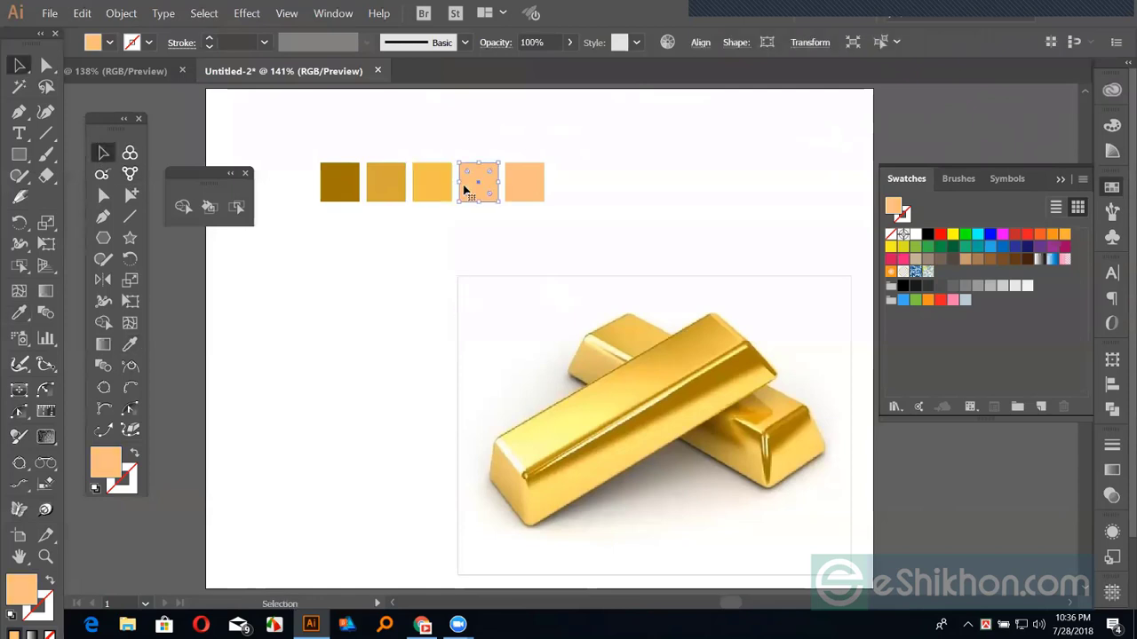
{"action": "key", "text": "i"}
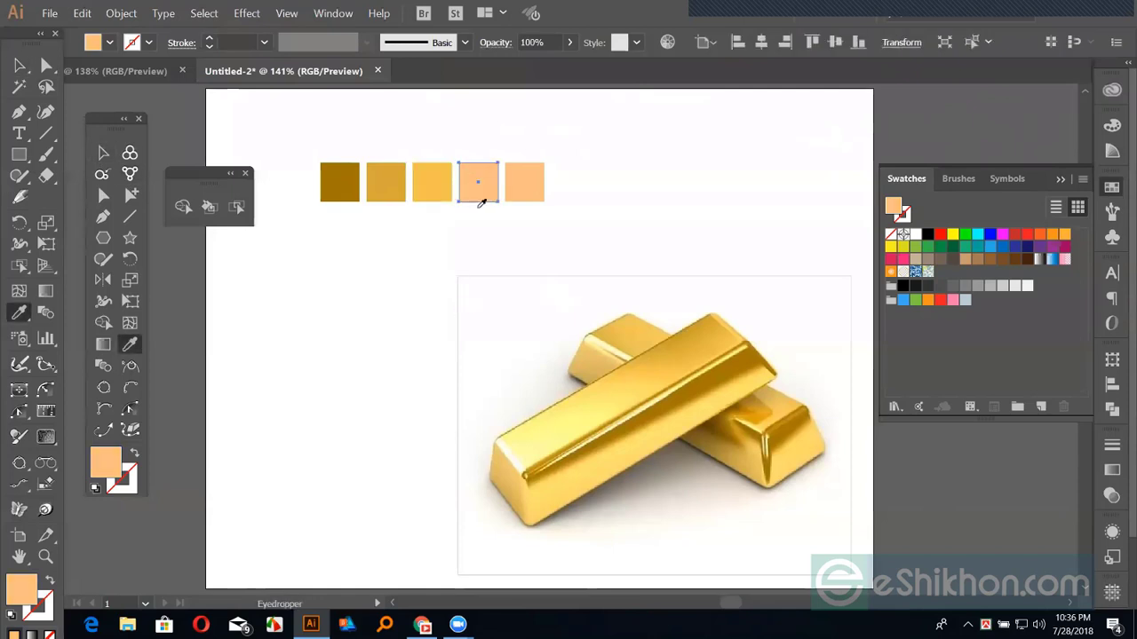
{"action": "left_click", "coordinate": [604, 404]}
{"action": "key", "text": "v"}
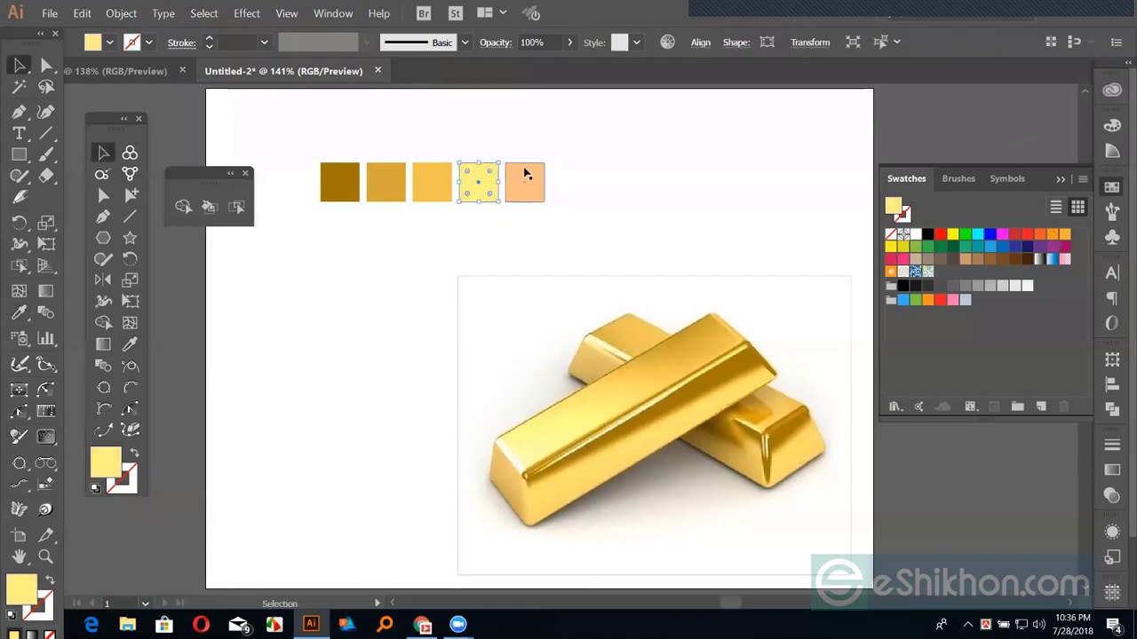
{"action": "left_click", "coordinate": [526, 183]}
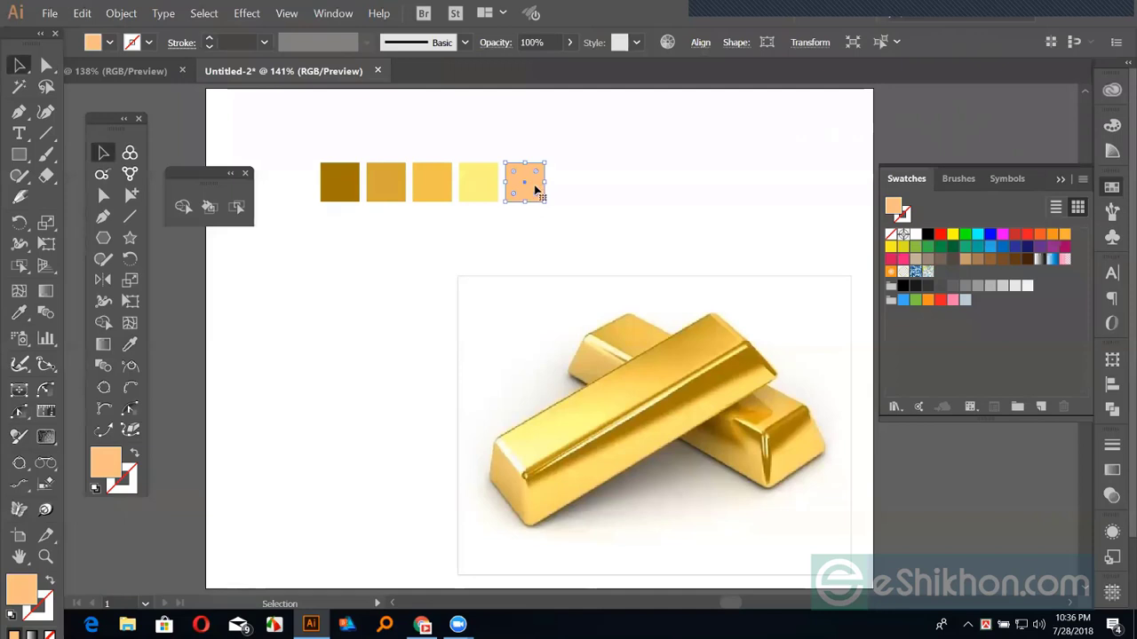
{"action": "key", "text": "i"}
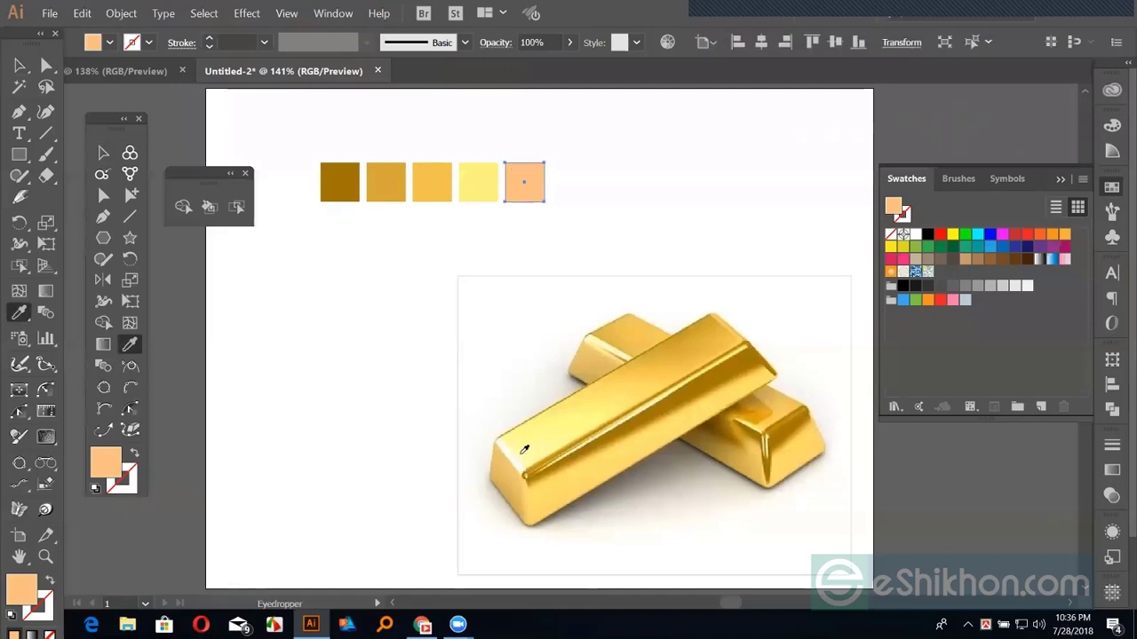
{"action": "left_click", "coordinate": [525, 448]}
{"action": "key", "text": "v"}
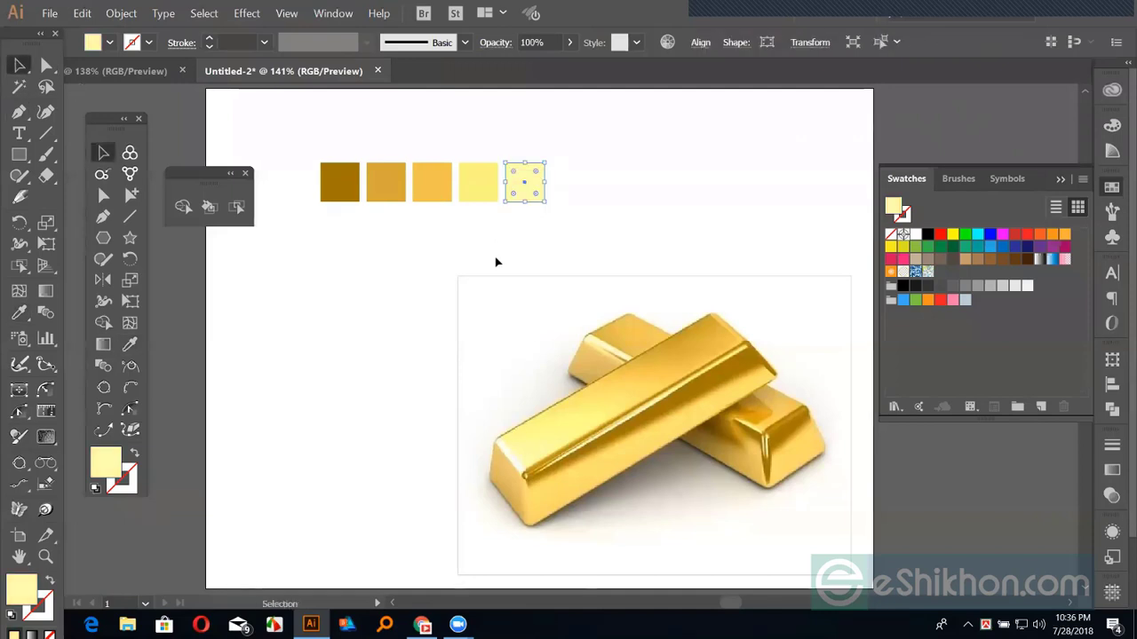
Save the colors of the five squares as a new swatch color group named "Gold color".
{"action": "key", "text": "ctrl+shift+a"}
{"action": "left_click_drag", "start_coordinate": [286, 124], "coordinate": [577, 202]}
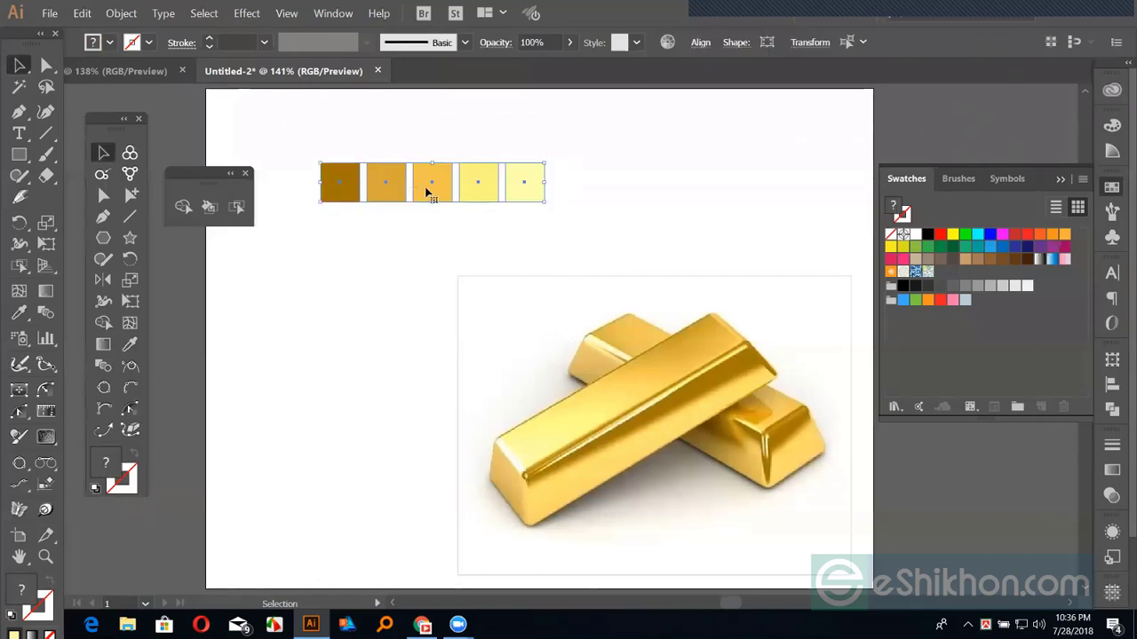
{"action": "left_click", "coordinate": [1017, 408]}
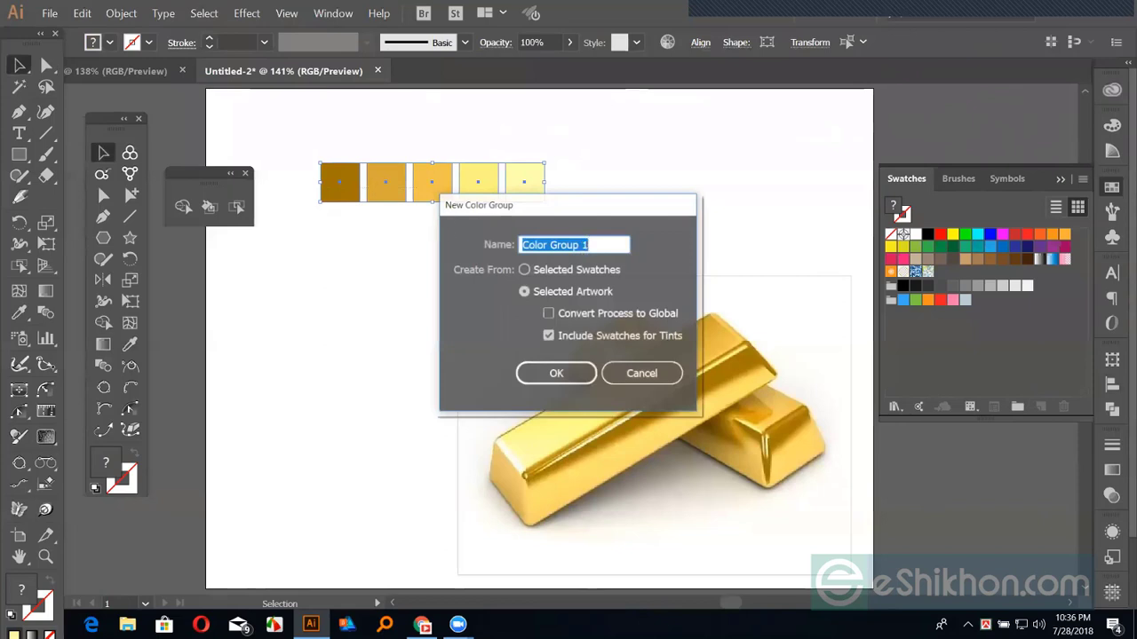
{"action": "type", "text": "Gold colo"}
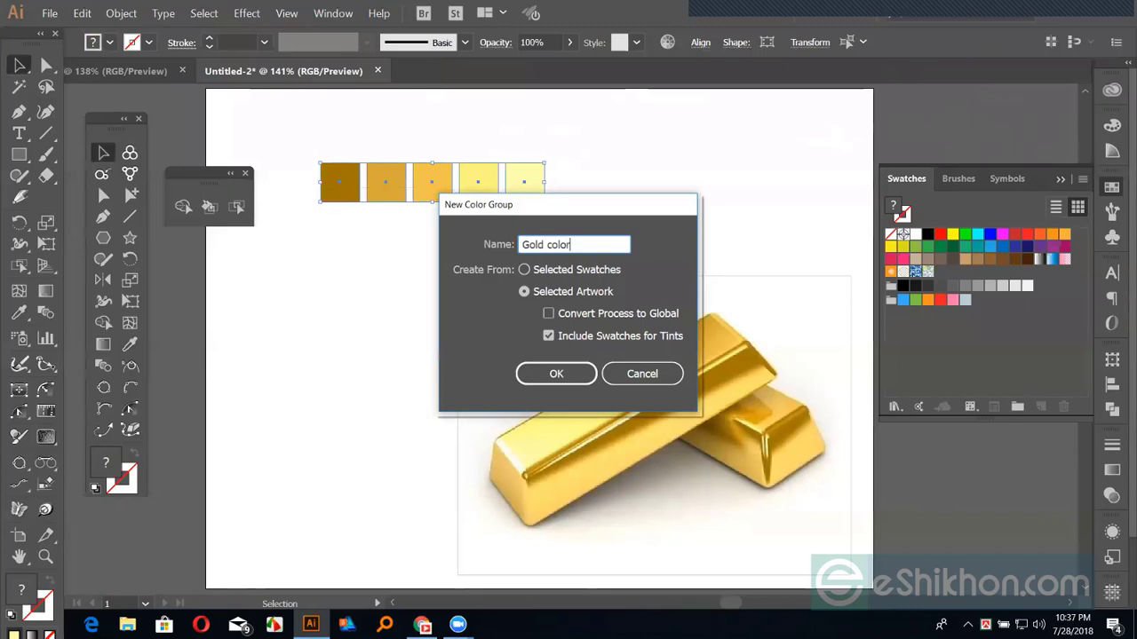
{"action": "type", "text": "r"}
{"action": "left_click", "coordinate": [556, 374]}
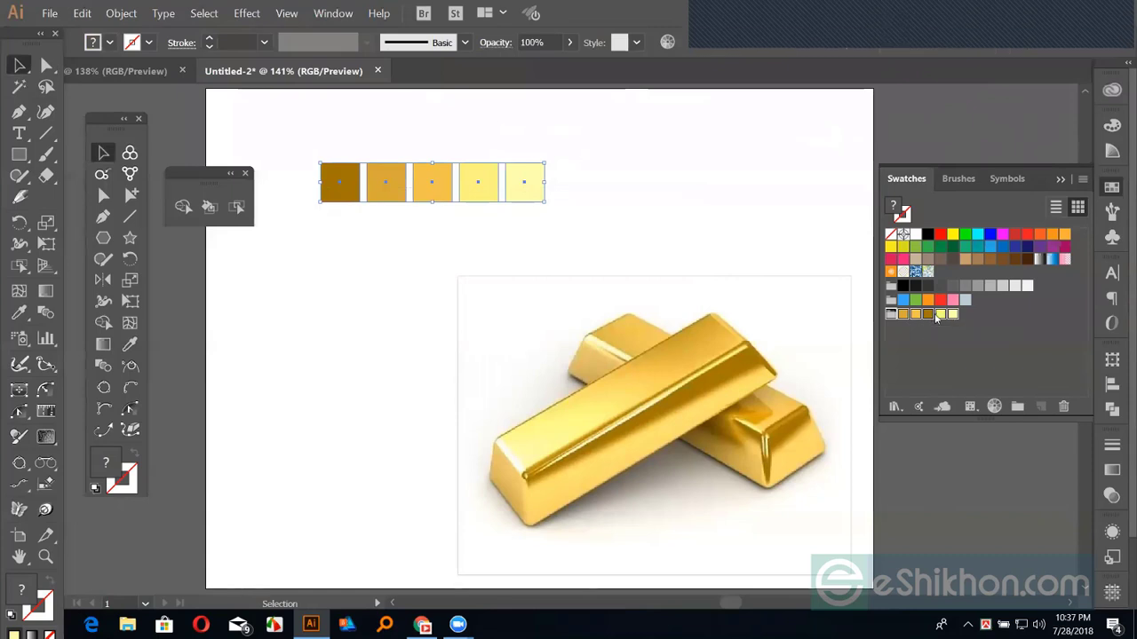
{"action": "left_click", "coordinate": [679, 229]}
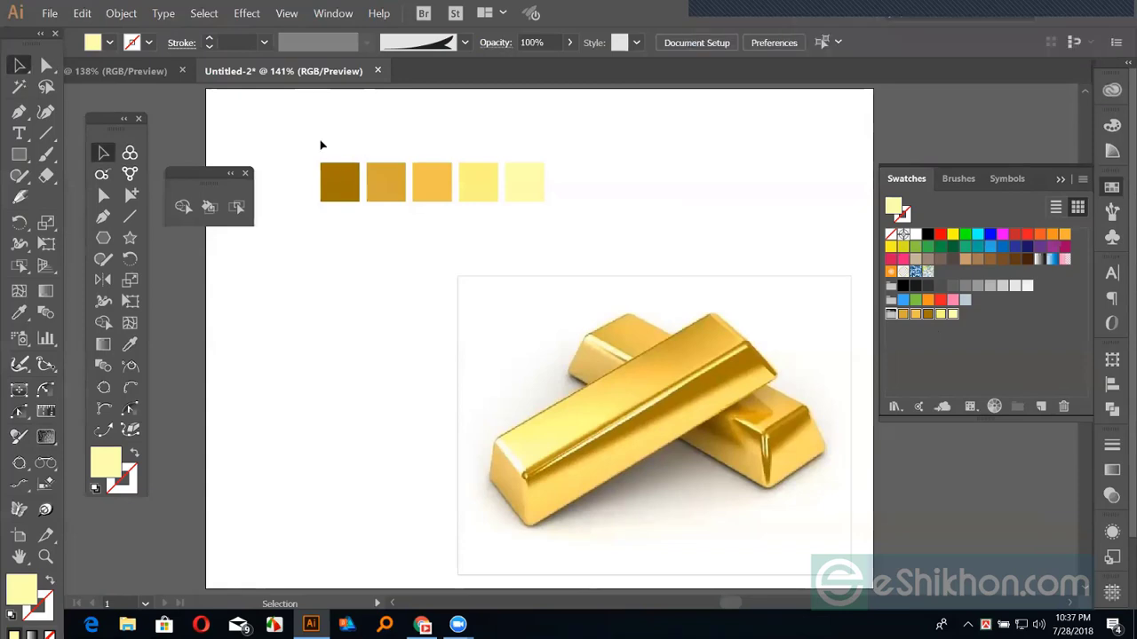
{"action": "left_click_drag", "start_coordinate": [296, 130], "coordinate": [601, 209]}
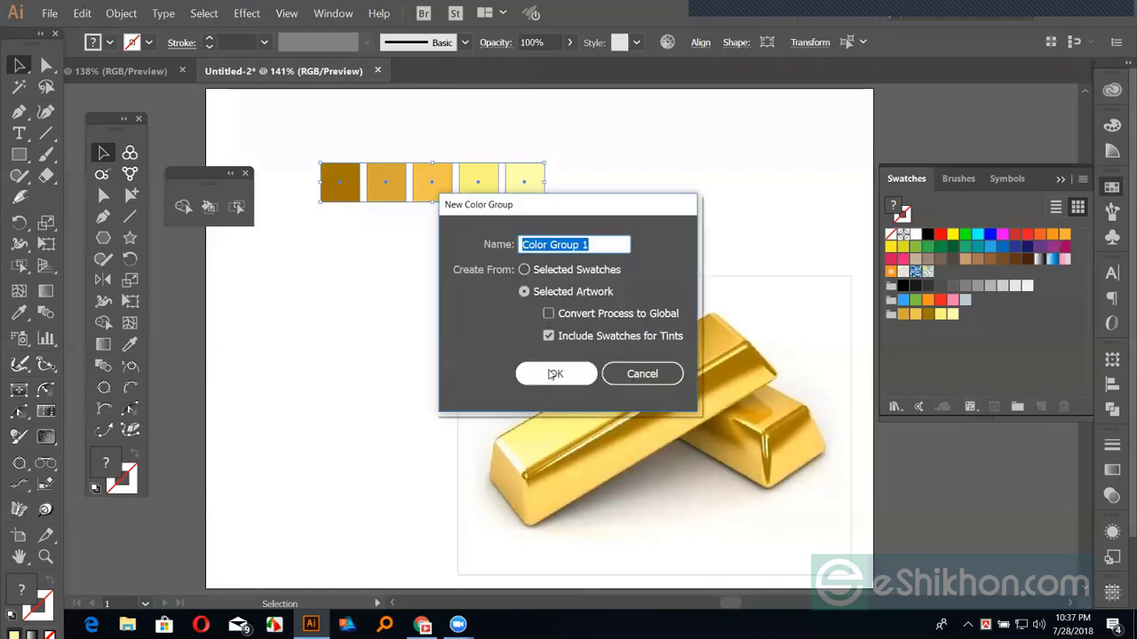
{"action": "left_click", "coordinate": [646, 379]}
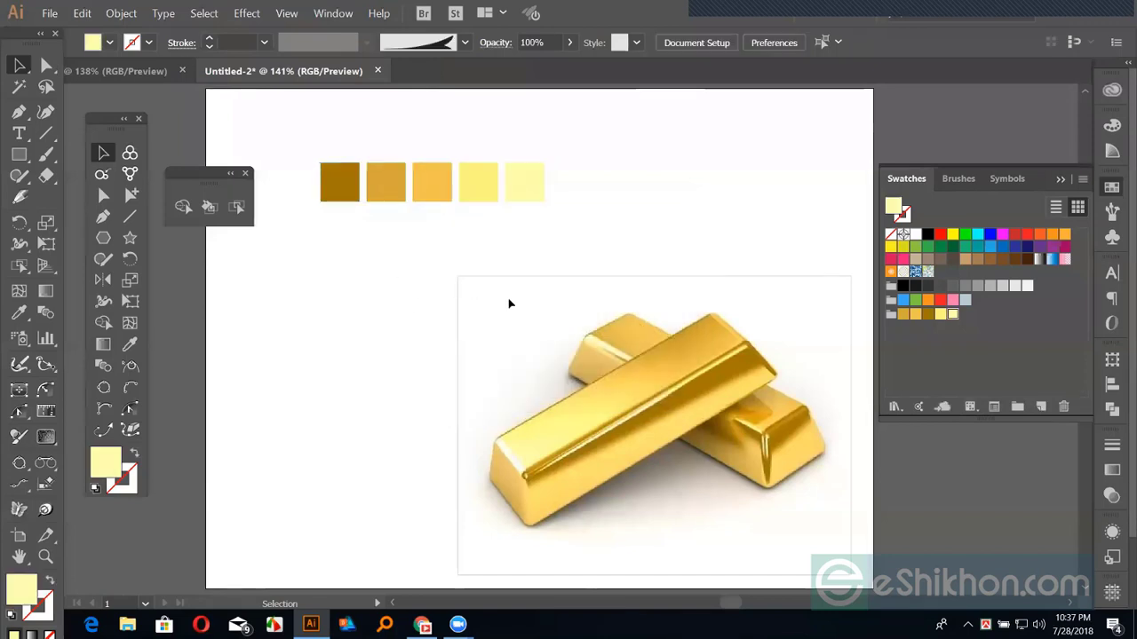
Add the point text "GOLD" beside the gold bar picture and scale it up to about 102 pt.
{"action": "left_click_drag", "start_coordinate": [537, 340], "coordinate": [546, 291]}
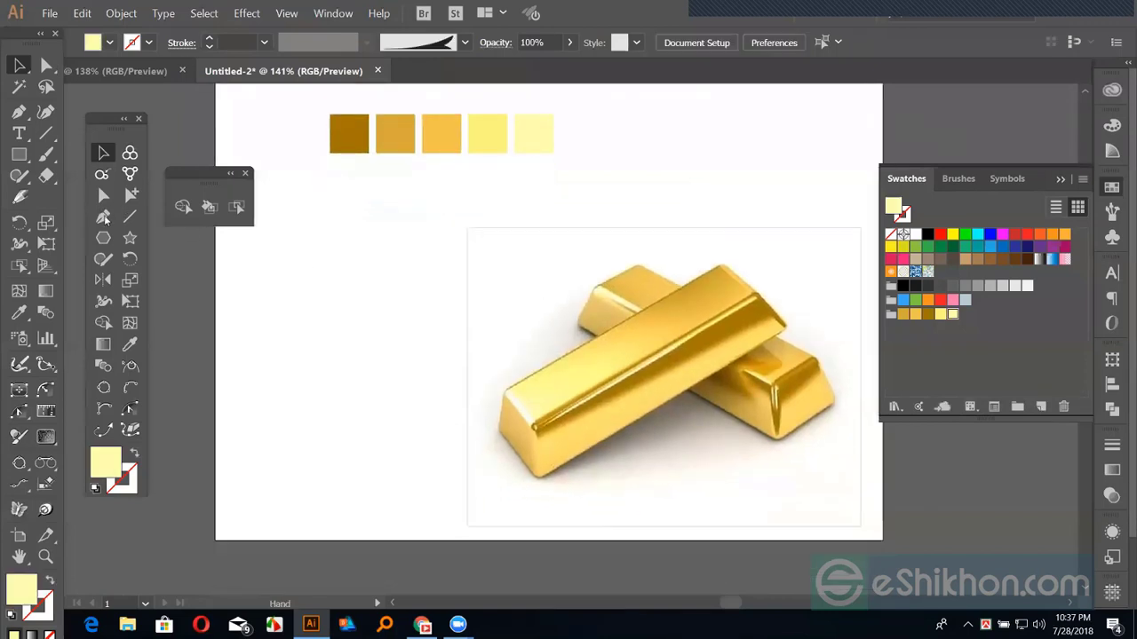
{"action": "key", "text": "t"}
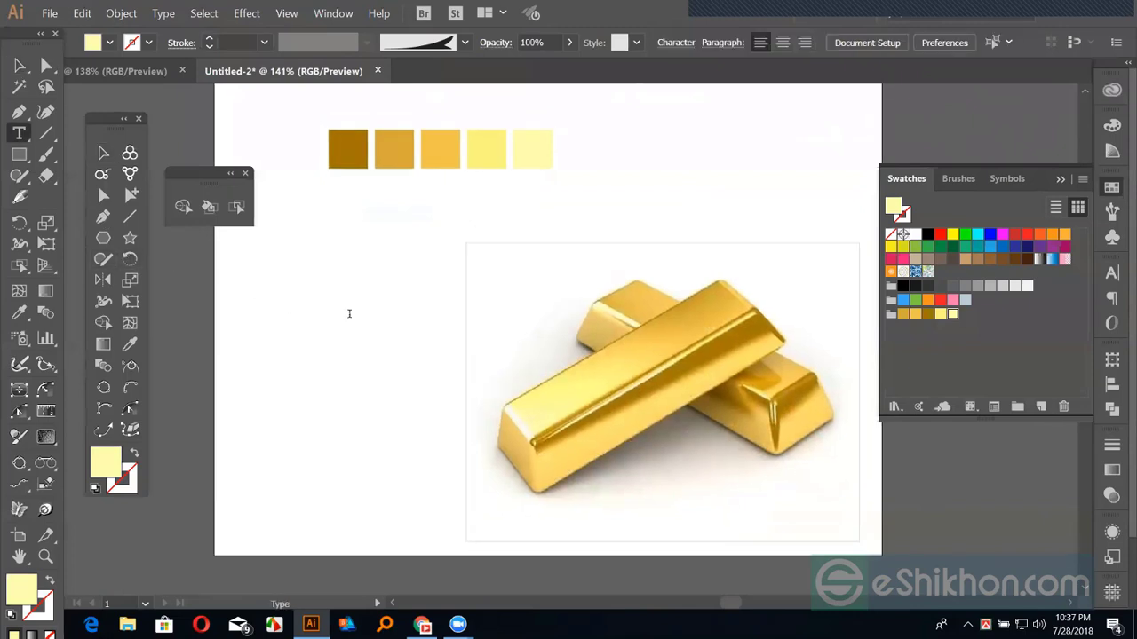
{"action": "left_click", "coordinate": [350, 313]}
{"action": "type", "text": "GOLD"}
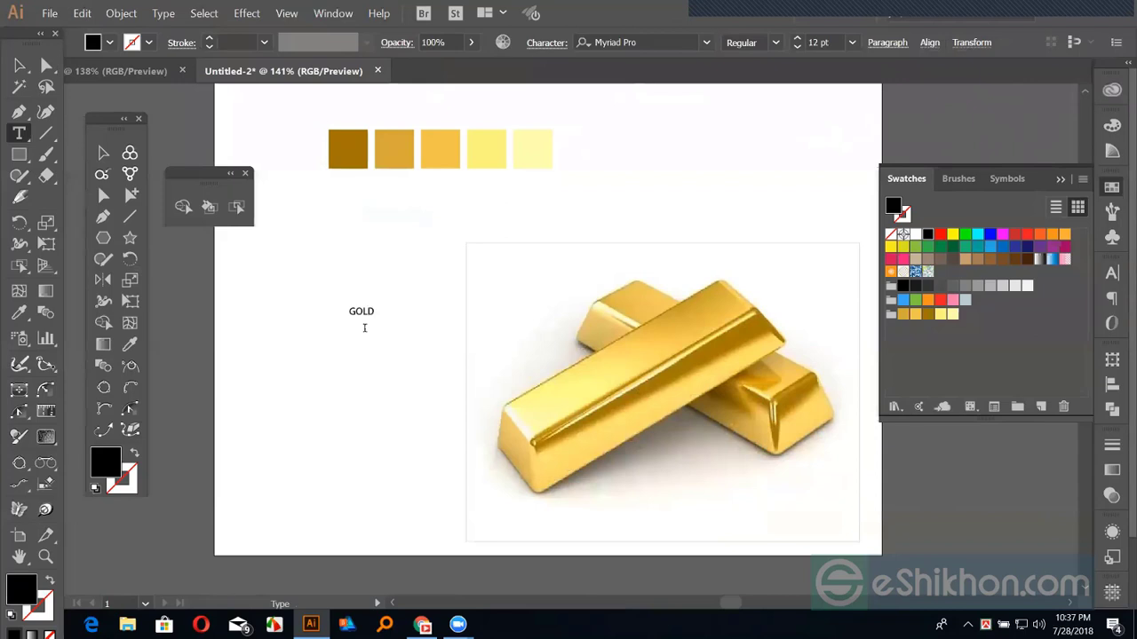
{"action": "left_click", "coordinate": [19, 64]}
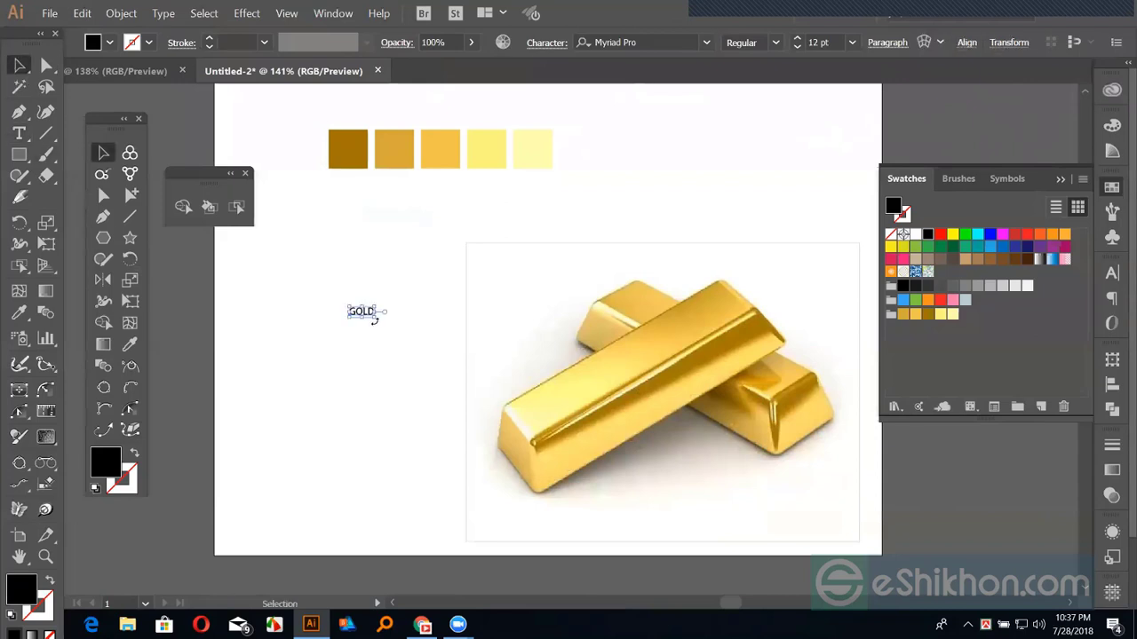
{"action": "left_click_drag", "start_coordinate": [375, 316], "coordinate": [446, 382]}
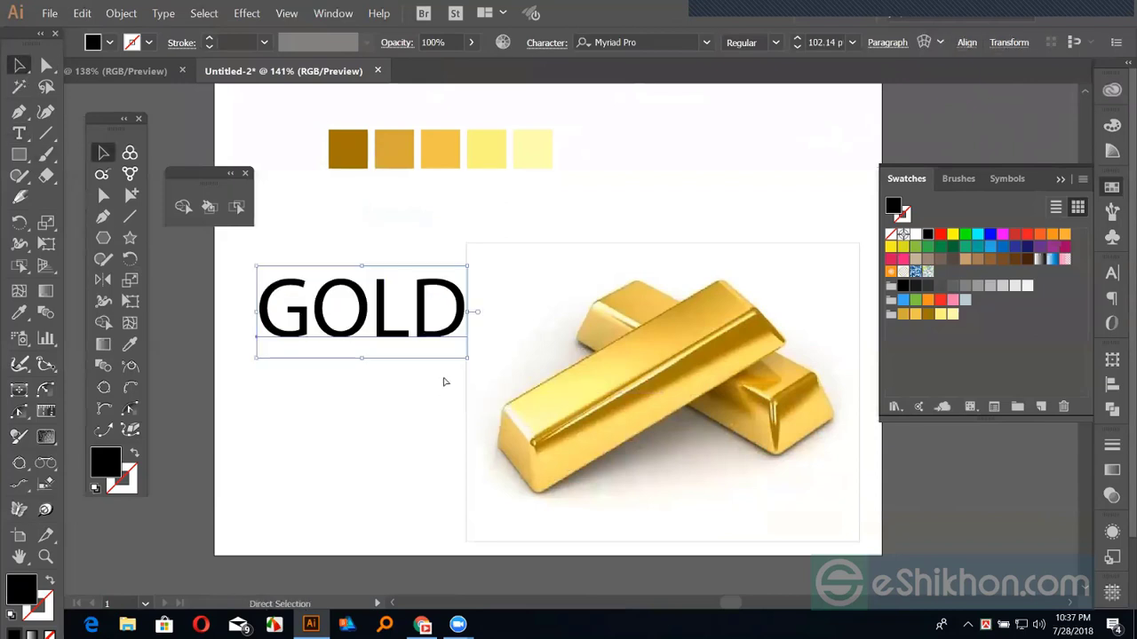
Set the GOLD text's font to Arial Black and place a duplicate of it beyond the artboard's right edge.
{"action": "key", "text": "ctrl+t"}
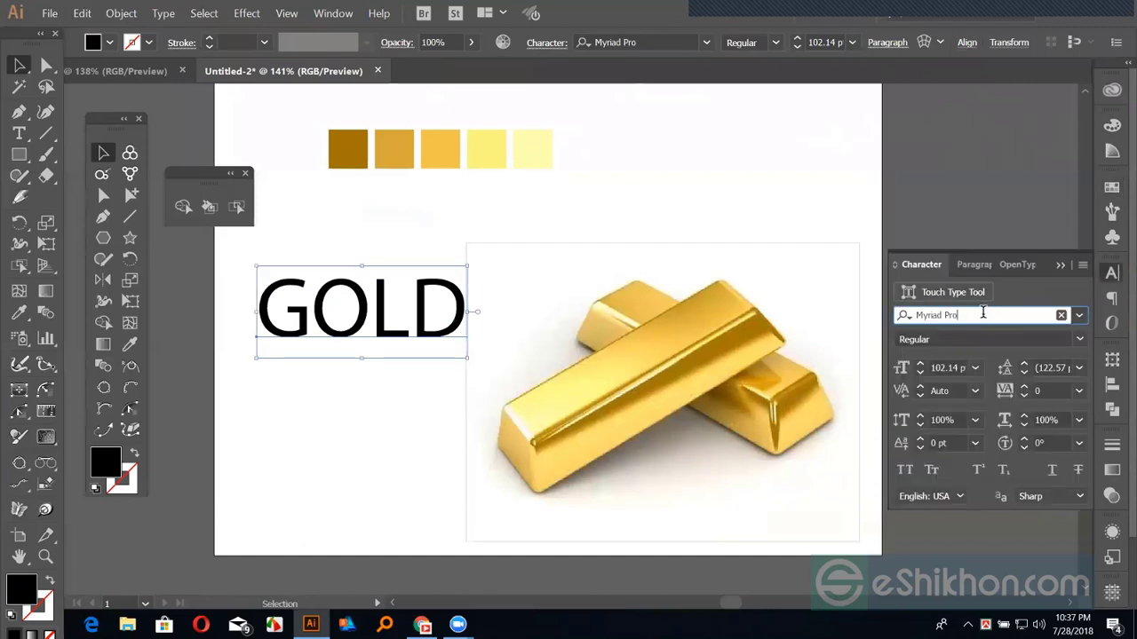
{"action": "left_click", "coordinate": [981, 312]}
{"action": "type", "text": "ar"}
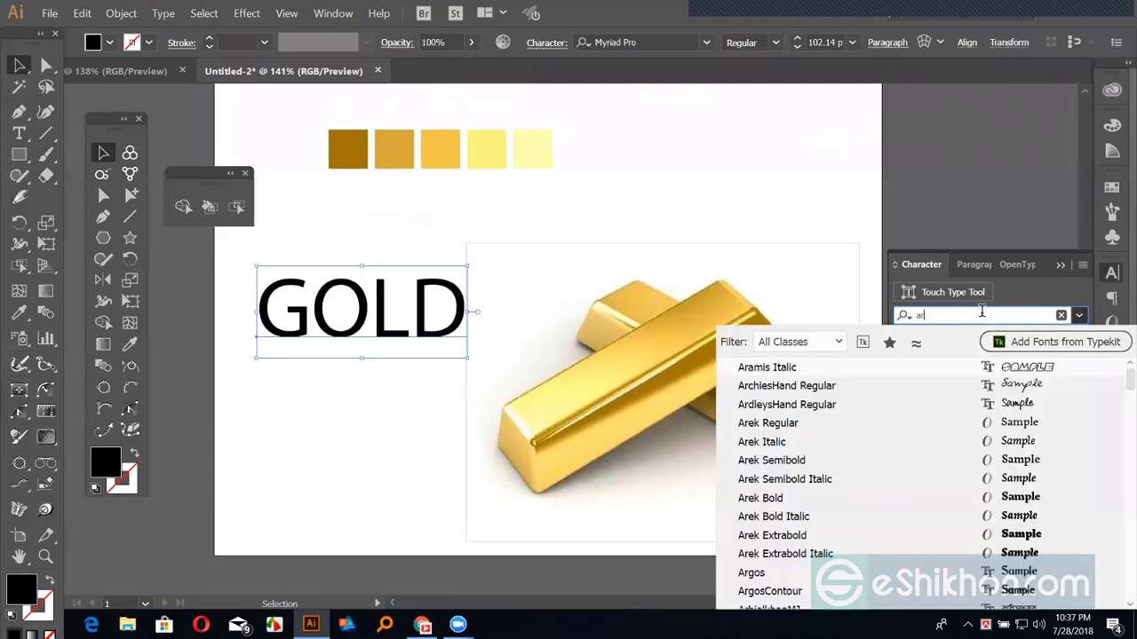
{"action": "scroll", "coordinate": [810, 508], "scroll_direction": "down", "scroll_amount": 1}
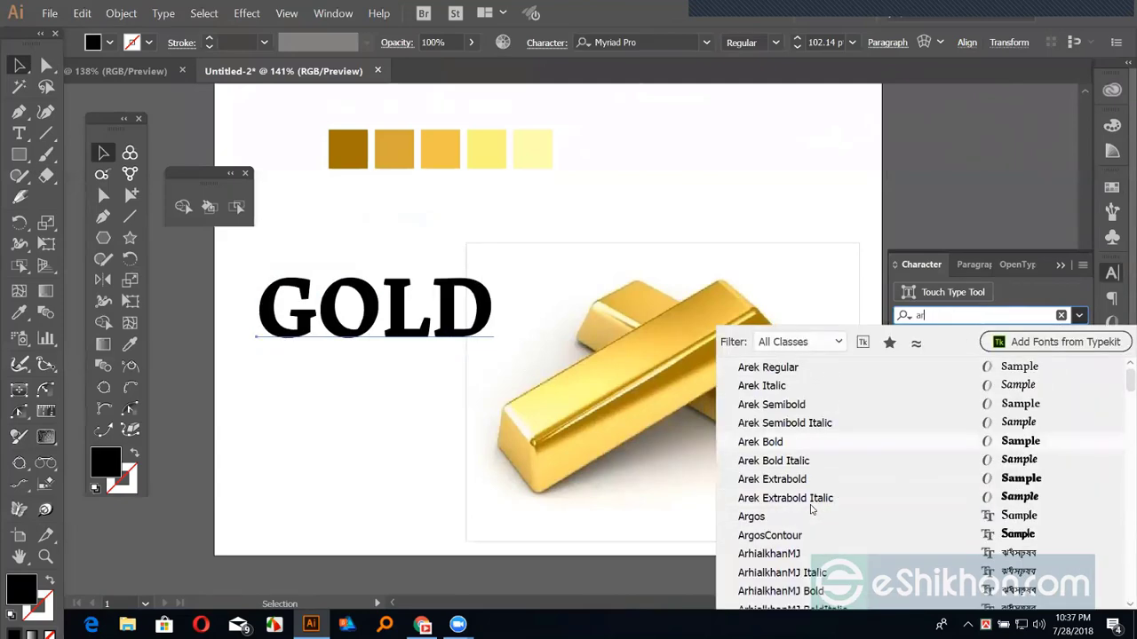
{"action": "scroll", "coordinate": [802, 435], "scroll_direction": "up", "scroll_amount": 1}
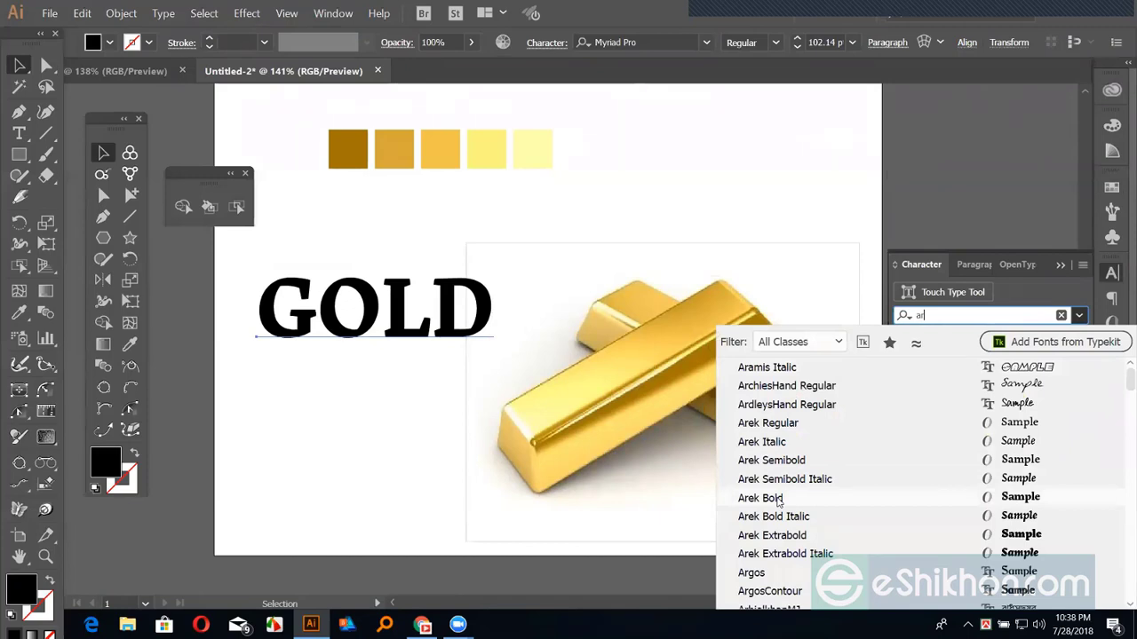
{"action": "type", "text": "i"}
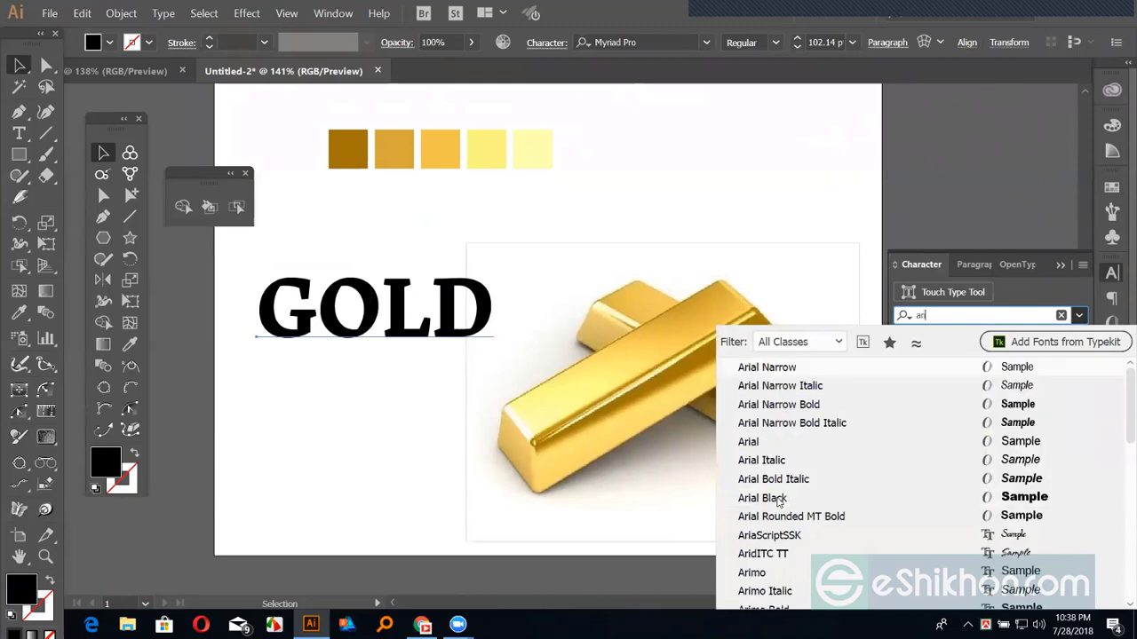
{"action": "left_click", "coordinate": [773, 499]}
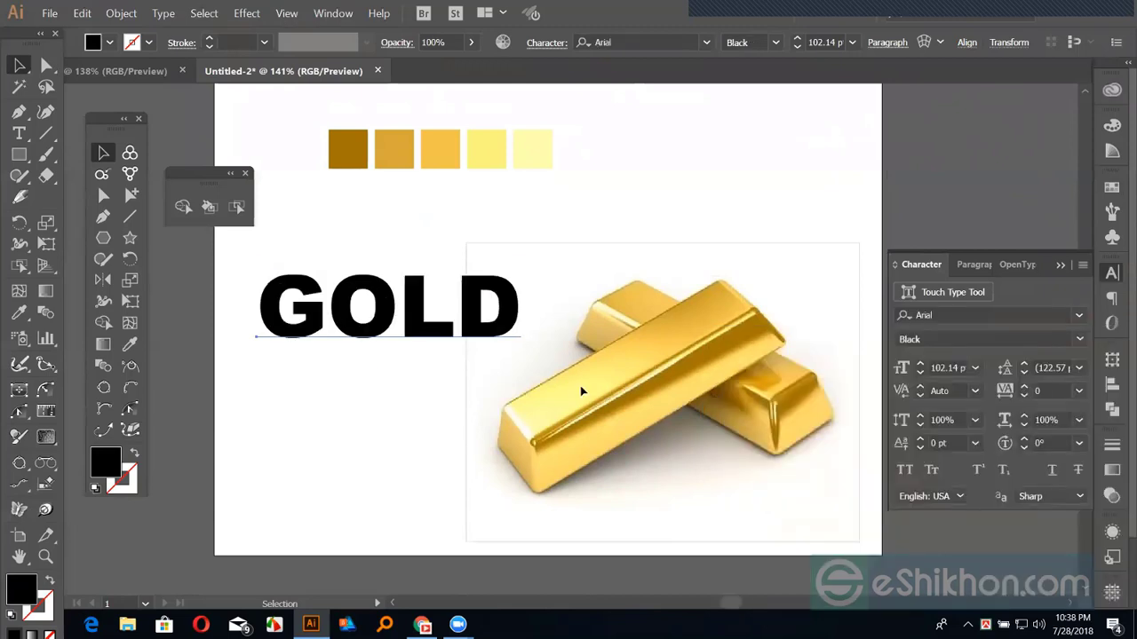
{"action": "left_click_drag", "start_coordinate": [471, 328], "coordinate": [1006, 173]}
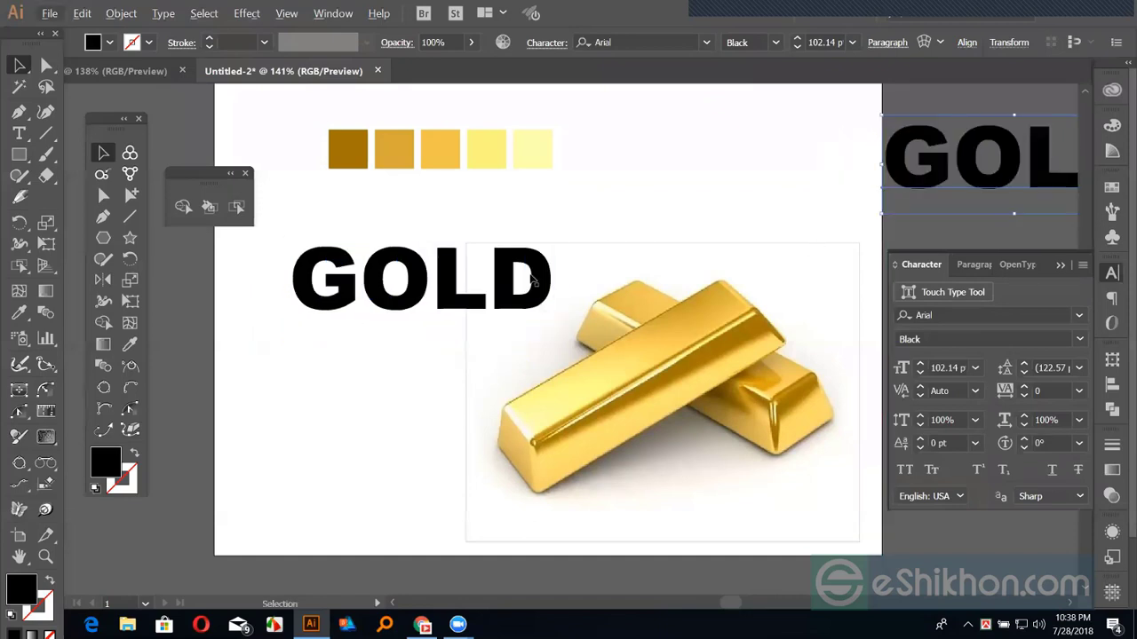
Apply the white-to-black gradient swatch to the GOLD text on the artboard and convert that text to outlines.
{"action": "left_click", "coordinate": [530, 282]}
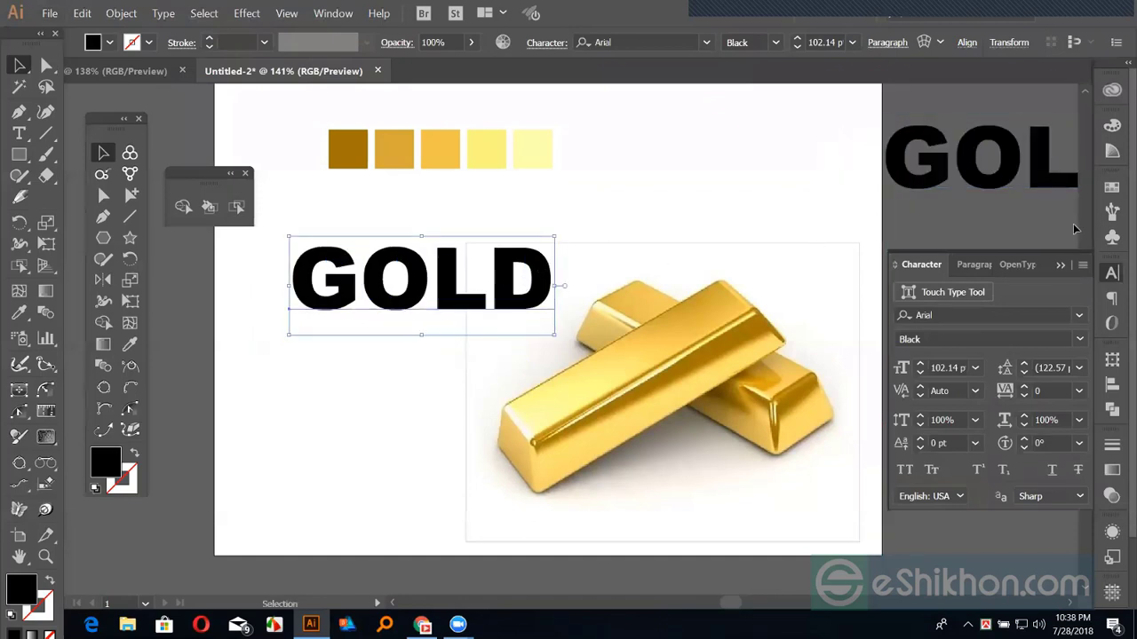
{"action": "left_click", "coordinate": [1111, 187]}
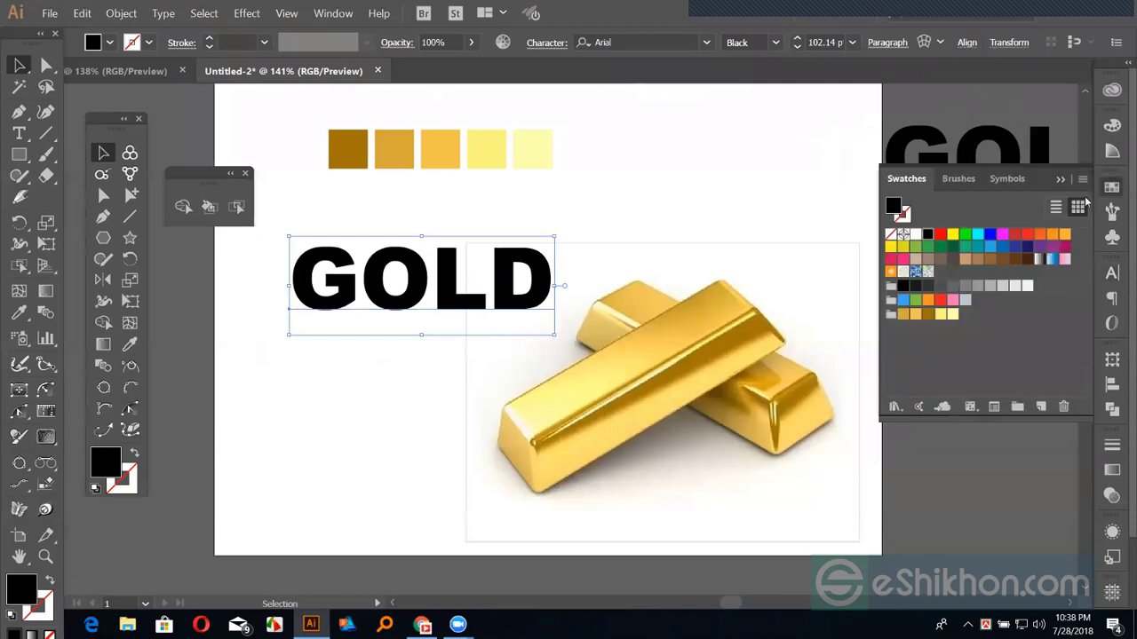
{"action": "left_click", "coordinate": [1040, 259]}
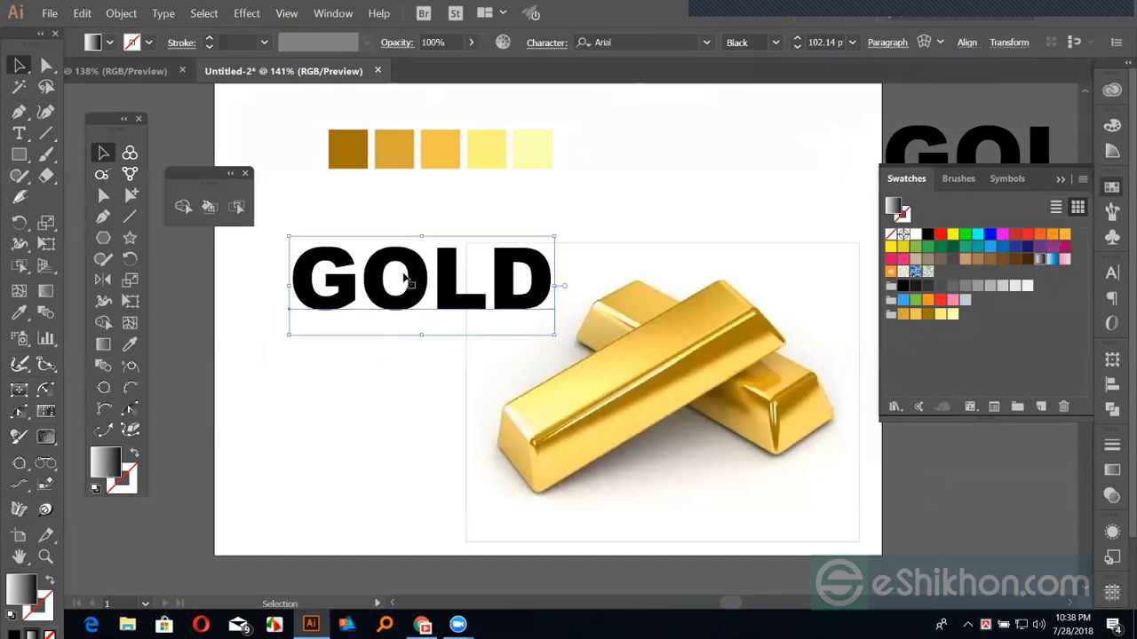
{"action": "right_click", "coordinate": [346, 296]}
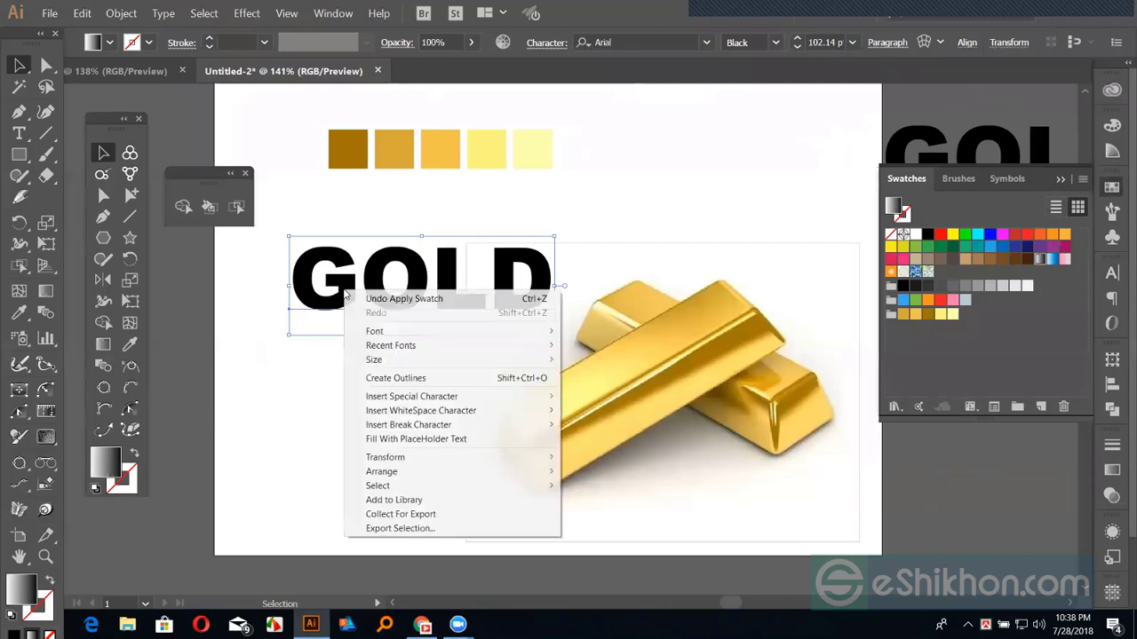
{"action": "left_click", "coordinate": [543, 382]}
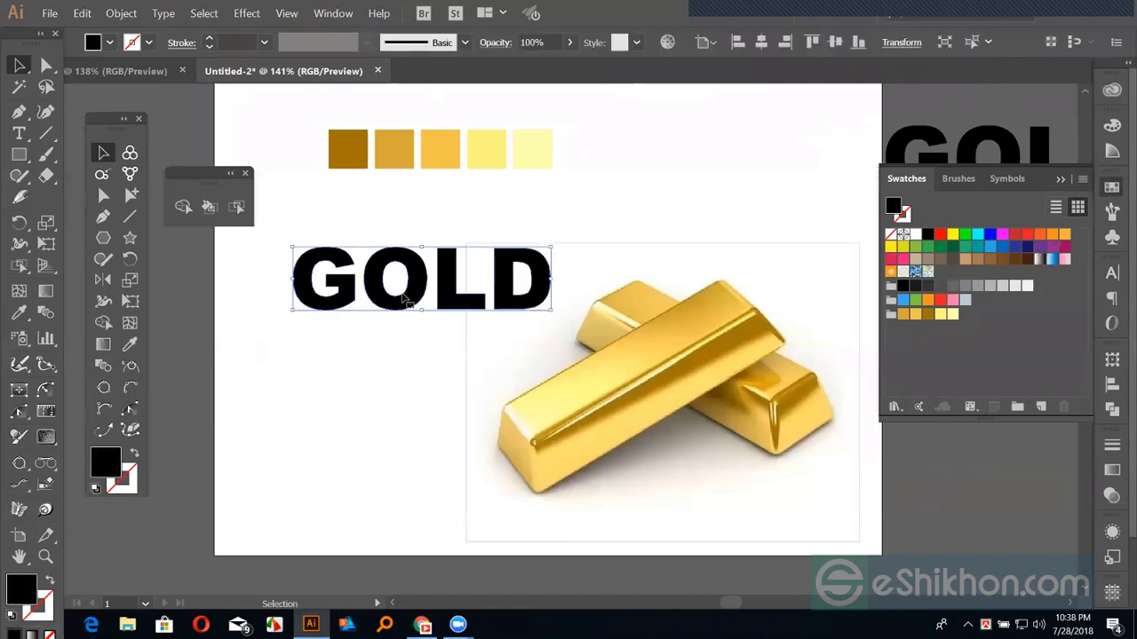
Move the outlined GOLD lettering down, fill it with the white-to-black gradient, and recolor the gradient's black end stop with the darkest gold swatch.
{"action": "left_click_drag", "start_coordinate": [396, 302], "coordinate": [396, 370]}
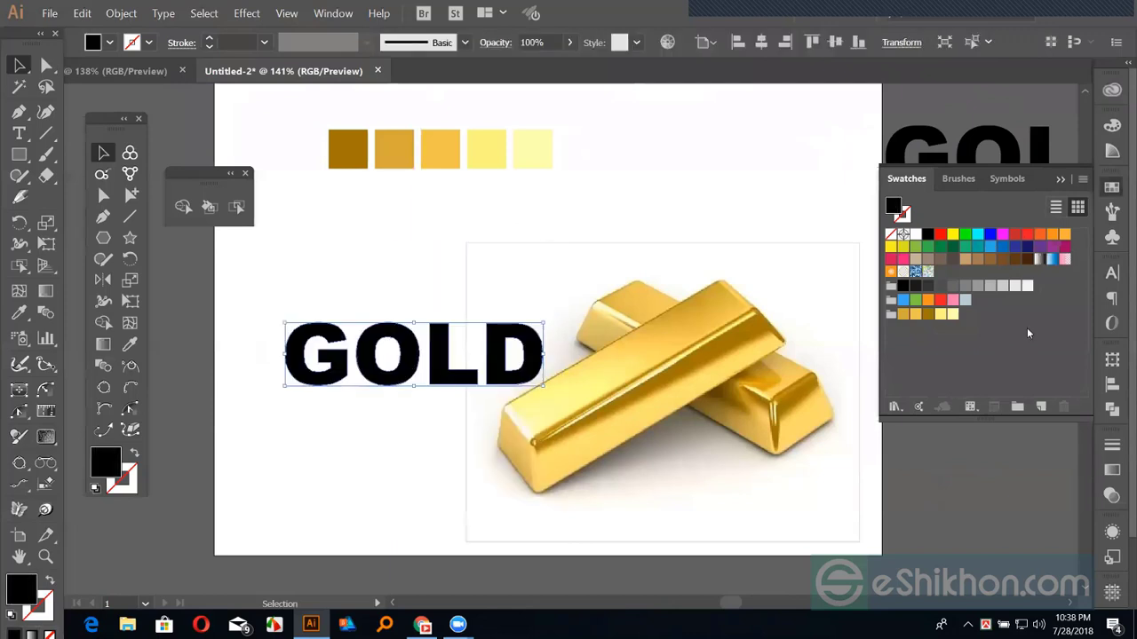
{"action": "left_click", "coordinate": [1039, 258]}
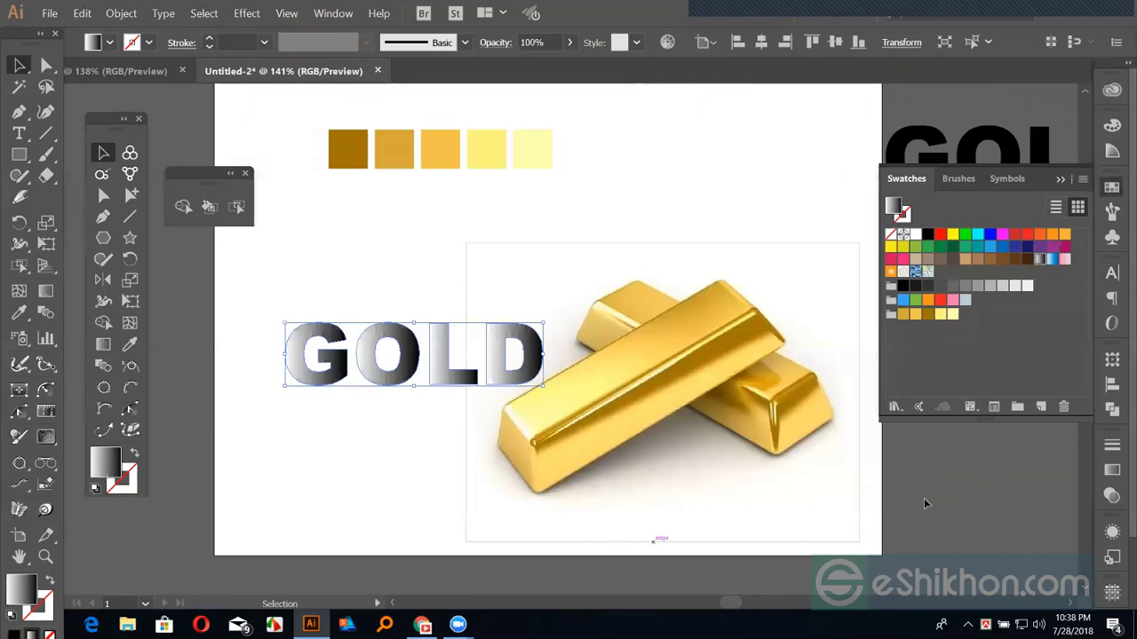
{"action": "left_click", "coordinate": [1112, 469]}
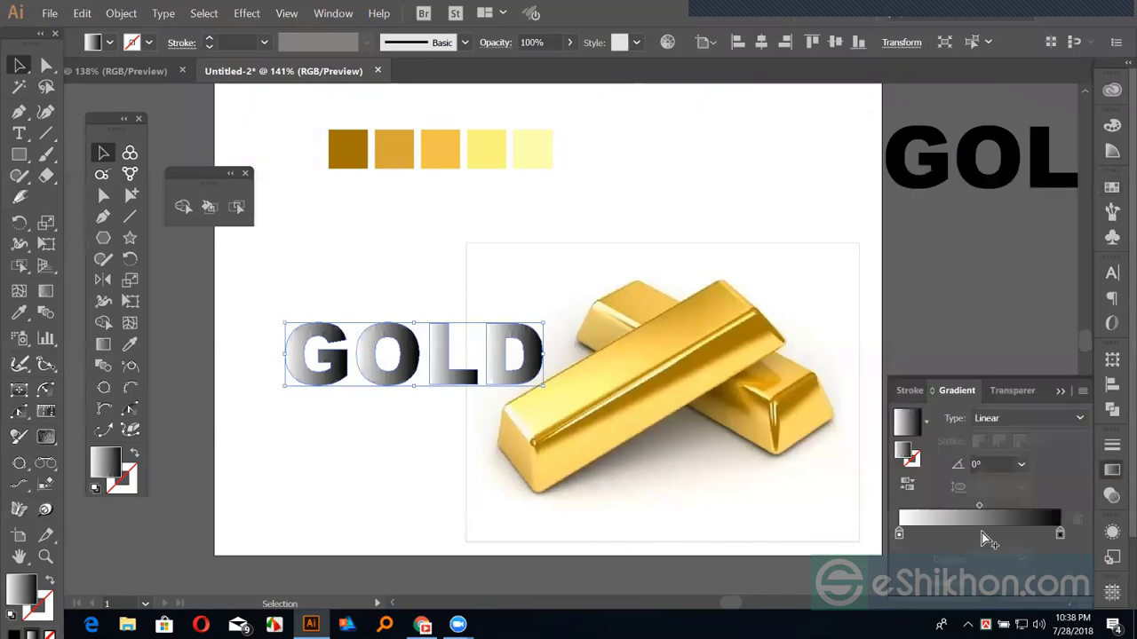
{"action": "left_click", "coordinate": [1059, 534]}
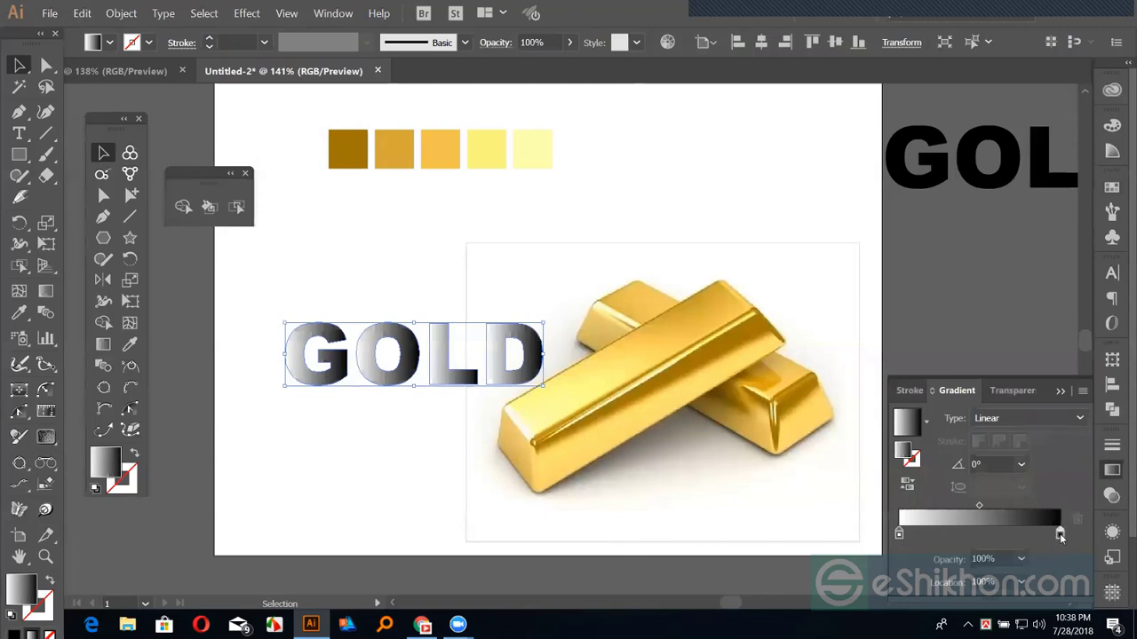
{"action": "double_click", "coordinate": [1059, 534]}
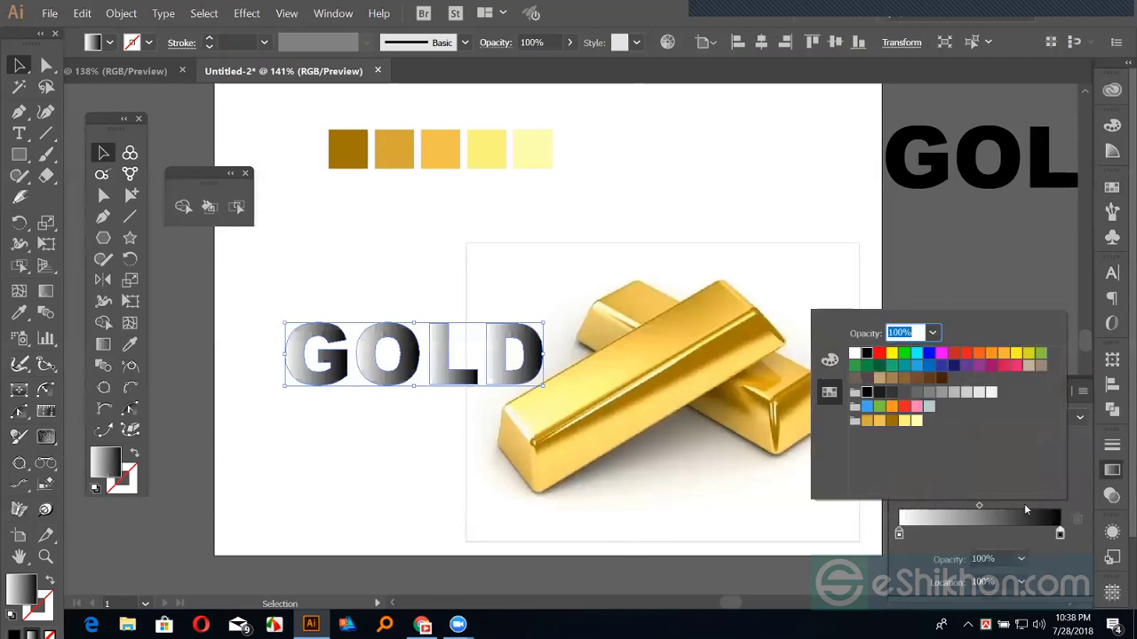
{"action": "left_click", "coordinate": [892, 423]}
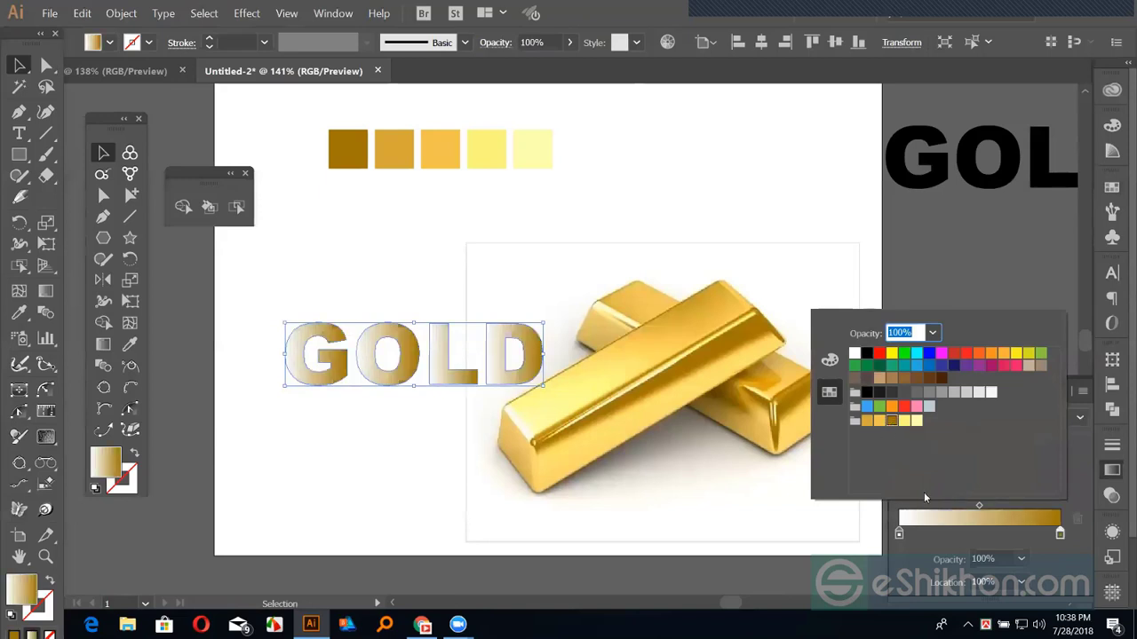
Add gradient stops at about 85% and 69%, coloring them with the first and second swatches of the gold color group.
{"action": "left_click", "coordinate": [1036, 531]}
{"action": "double_click", "coordinate": [1036, 534]}
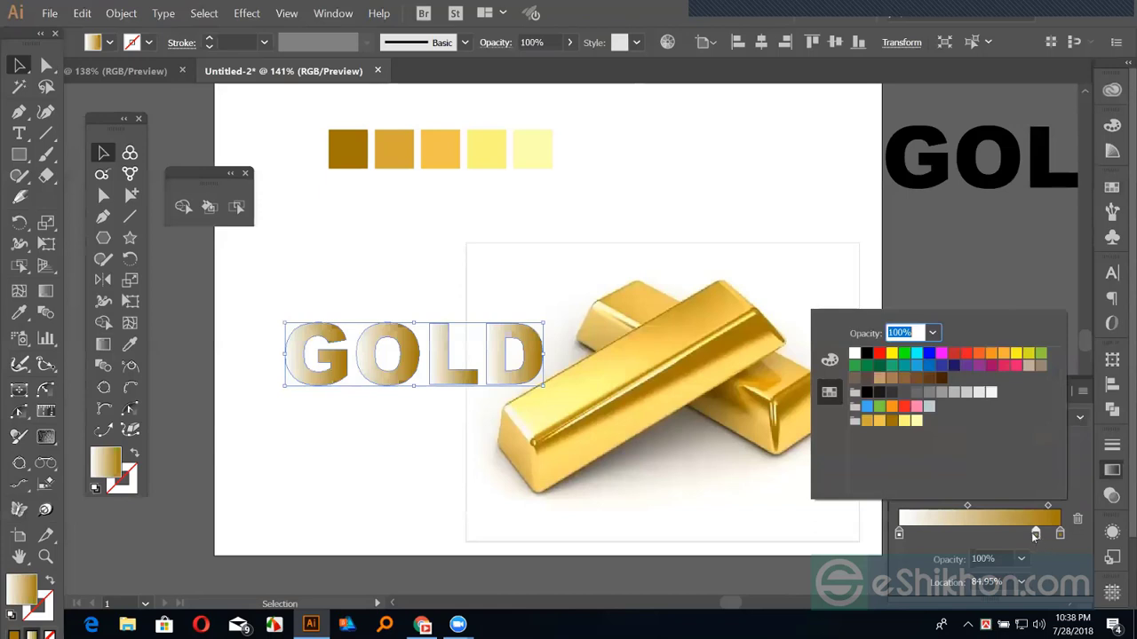
{"action": "left_click", "coordinate": [866, 420]}
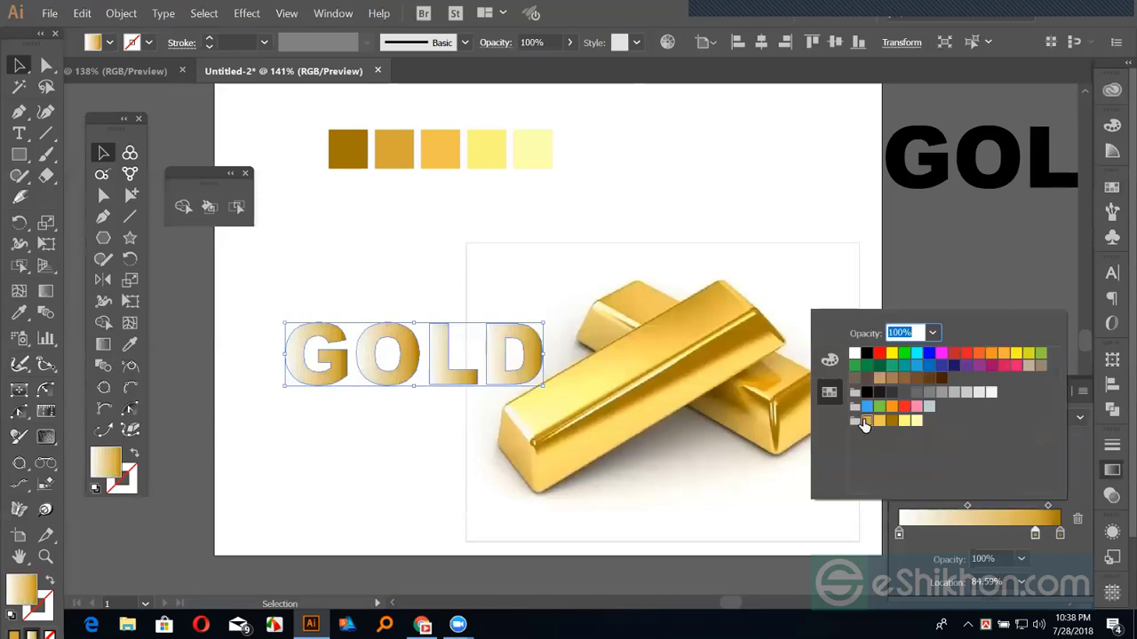
{"action": "key", "text": "Escape"}
{"action": "left_click", "coordinate": [1012, 534]}
{"action": "double_click", "coordinate": [1012, 534]}
{"action": "left_click", "coordinate": [879, 424]}
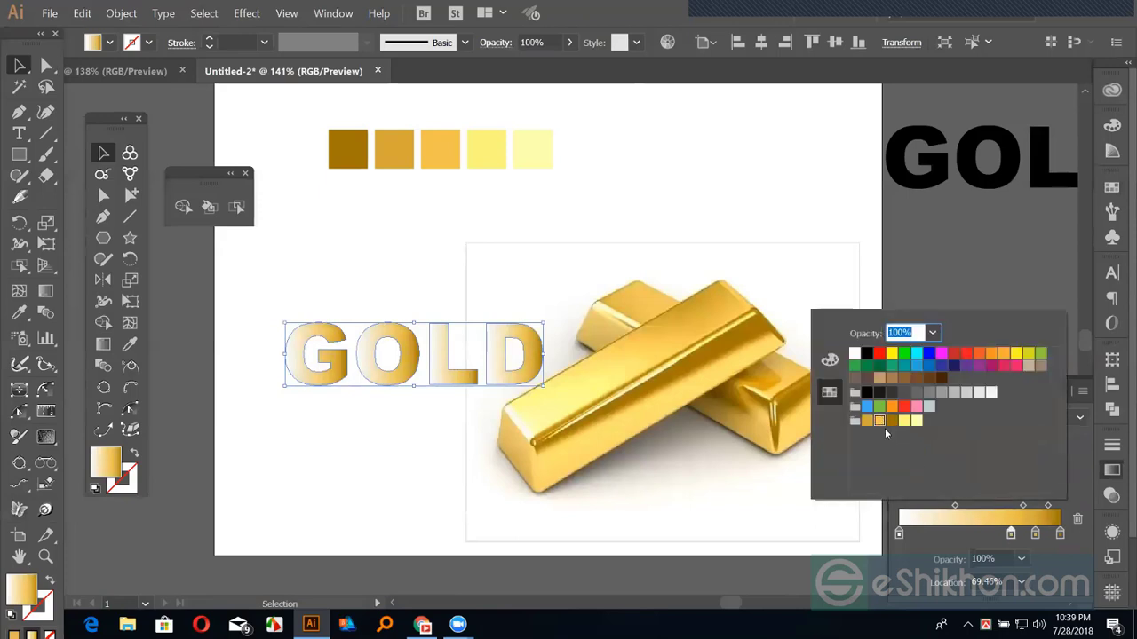
Add a yellow gradient stop at about 49% and recolor the white start stop with the palest yellow from the gold group.
{"action": "left_click", "coordinate": [977, 529]}
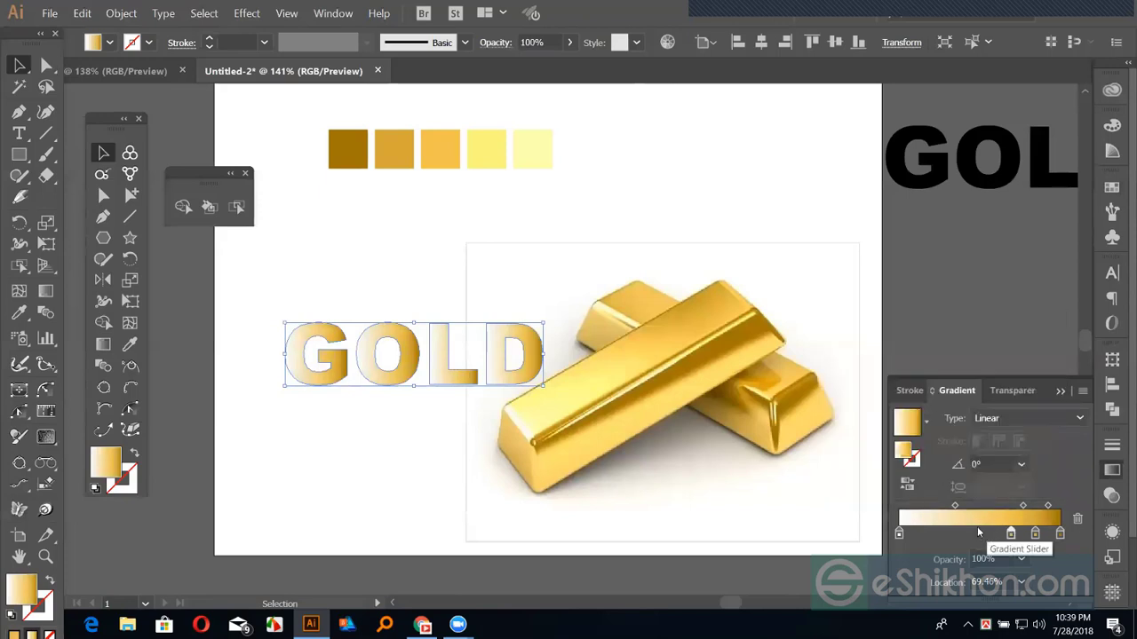
{"action": "left_click", "coordinate": [977, 532]}
{"action": "double_click", "coordinate": [978, 532]}
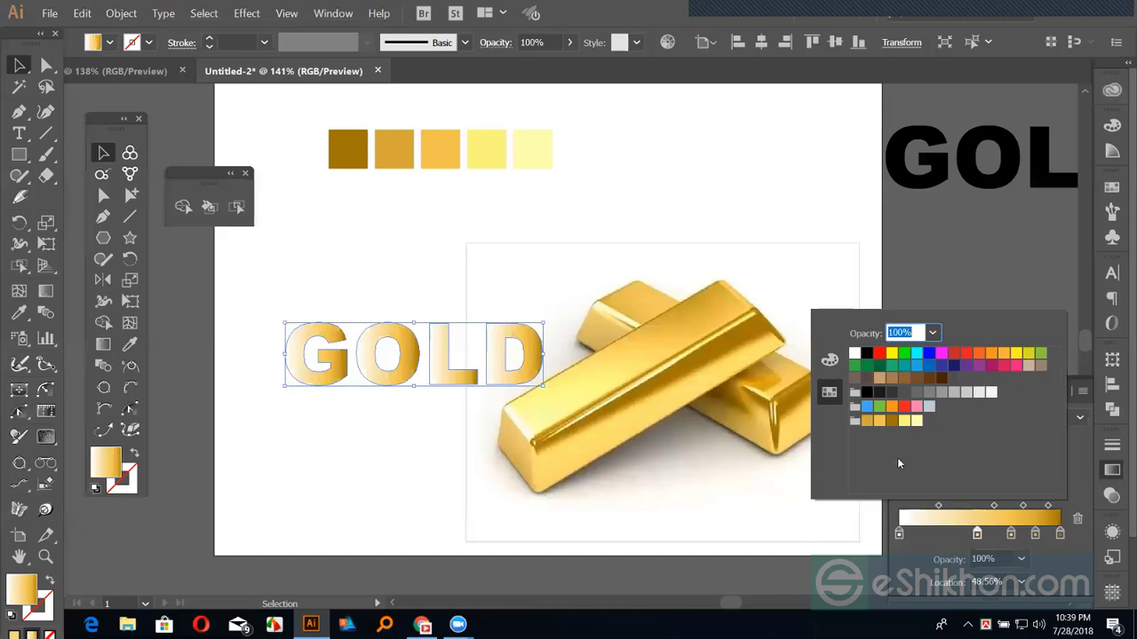
{"action": "left_click", "coordinate": [899, 533]}
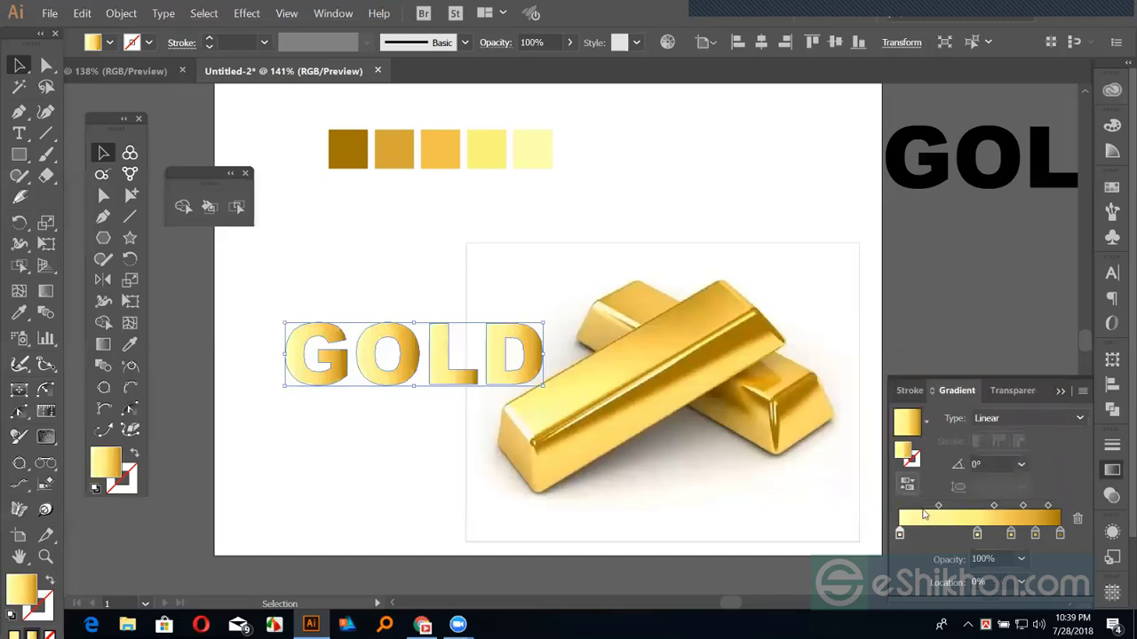
Shift the inner gradient stops toward the dark end and set the pale yellow start stop's location to 50%.
{"action": "left_click_drag", "start_coordinate": [1034, 533], "coordinate": [1013, 534]}
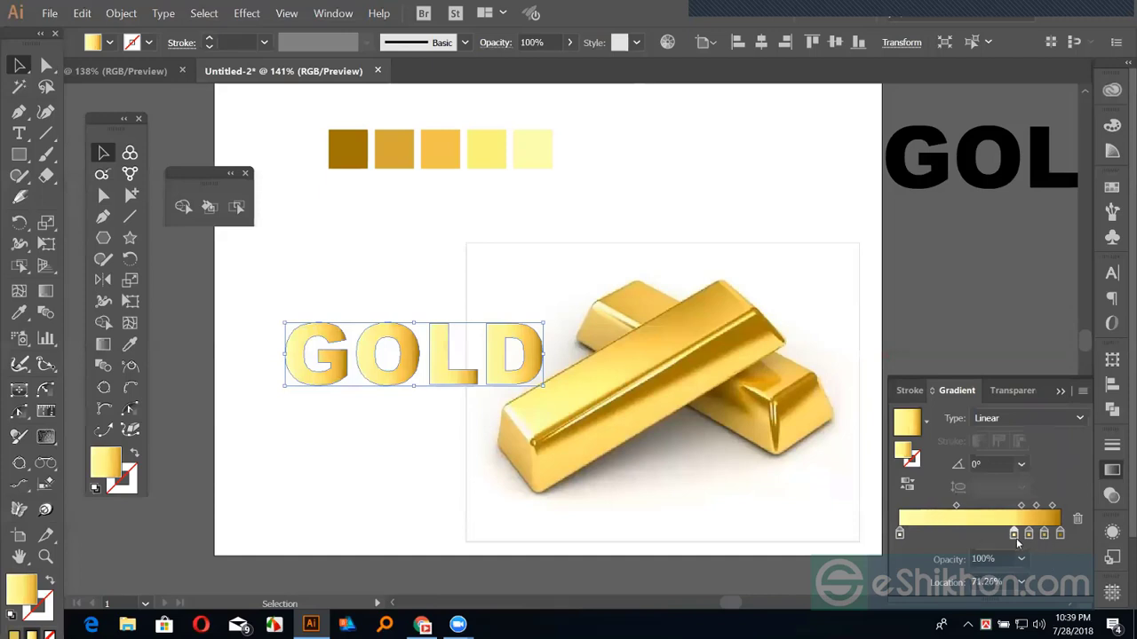
{"action": "left_click_drag", "start_coordinate": [900, 534], "coordinate": [987, 534]}
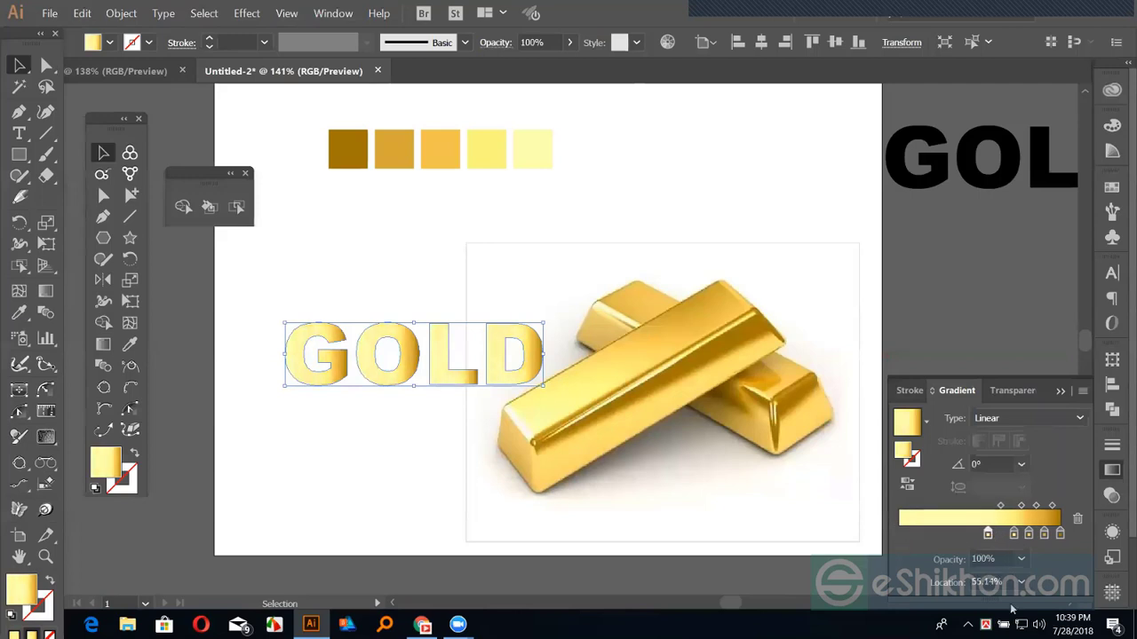
{"action": "left_click_drag", "start_coordinate": [1003, 581], "coordinate": [862, 586]}
{"action": "type", "text": "50"}
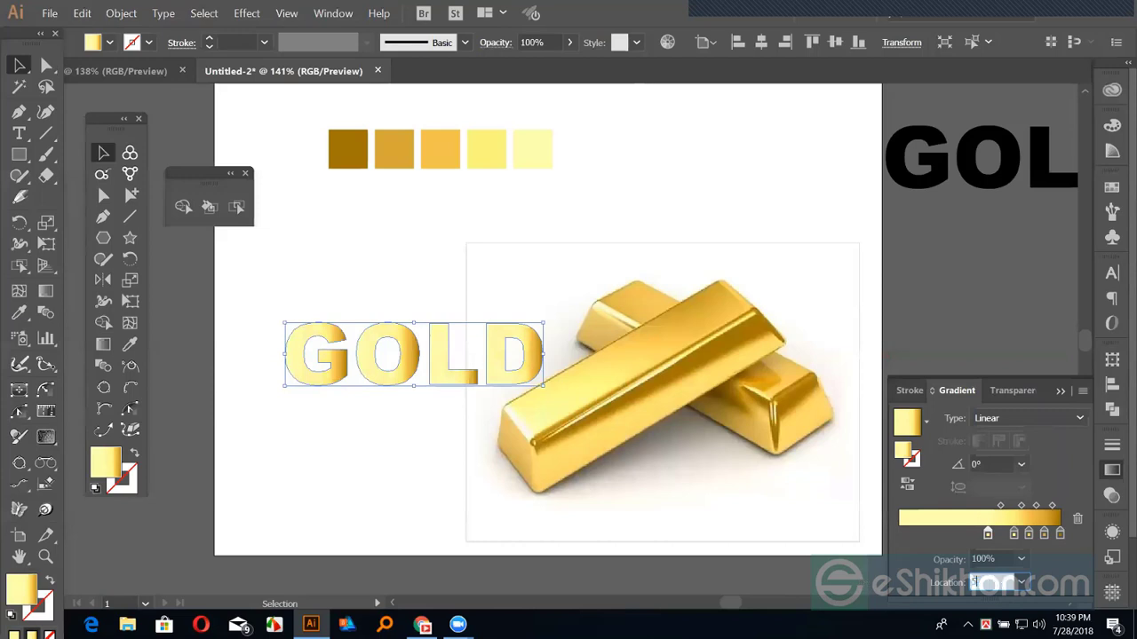
{"action": "key", "text": "Tab"}
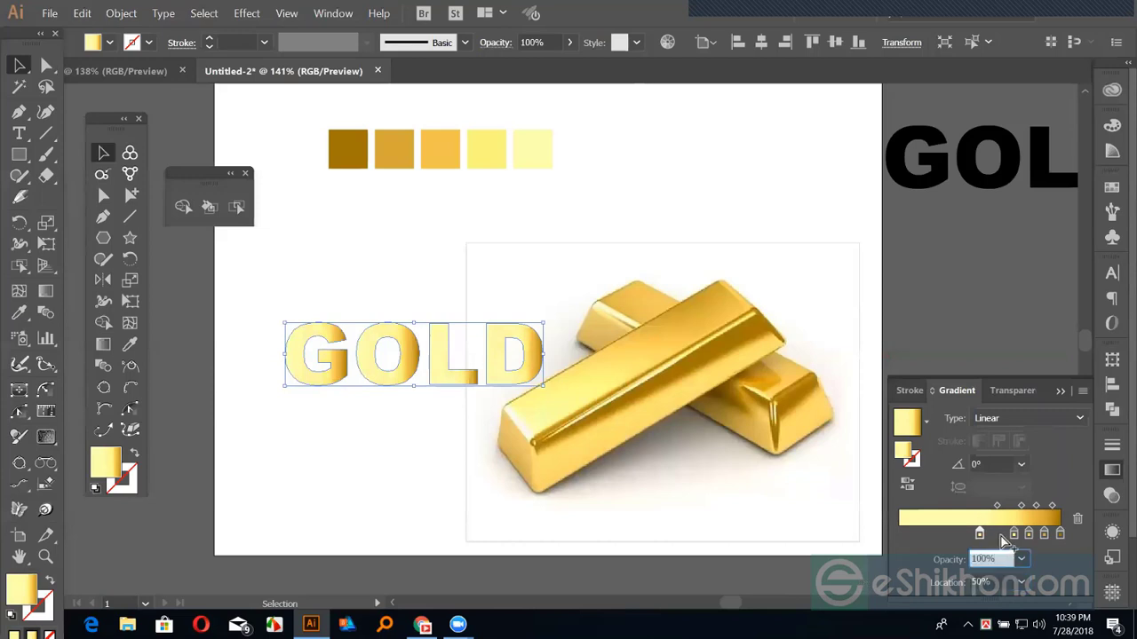
Space the stops in the gradient's second half evenly, placing the orange-gold one at about 77% and the yellow one at about 65%.
{"action": "left_click_drag", "start_coordinate": [1013, 534], "coordinate": [1024, 538]}
{"action": "left_click", "coordinate": [1026, 534]}
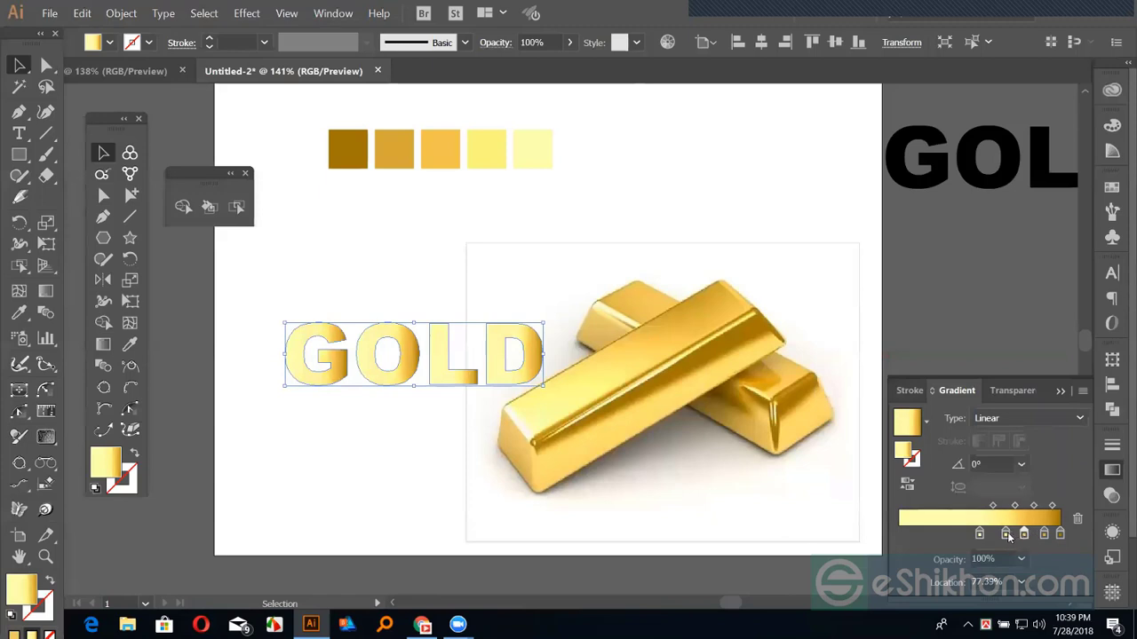
{"action": "left_click", "coordinate": [1004, 534]}
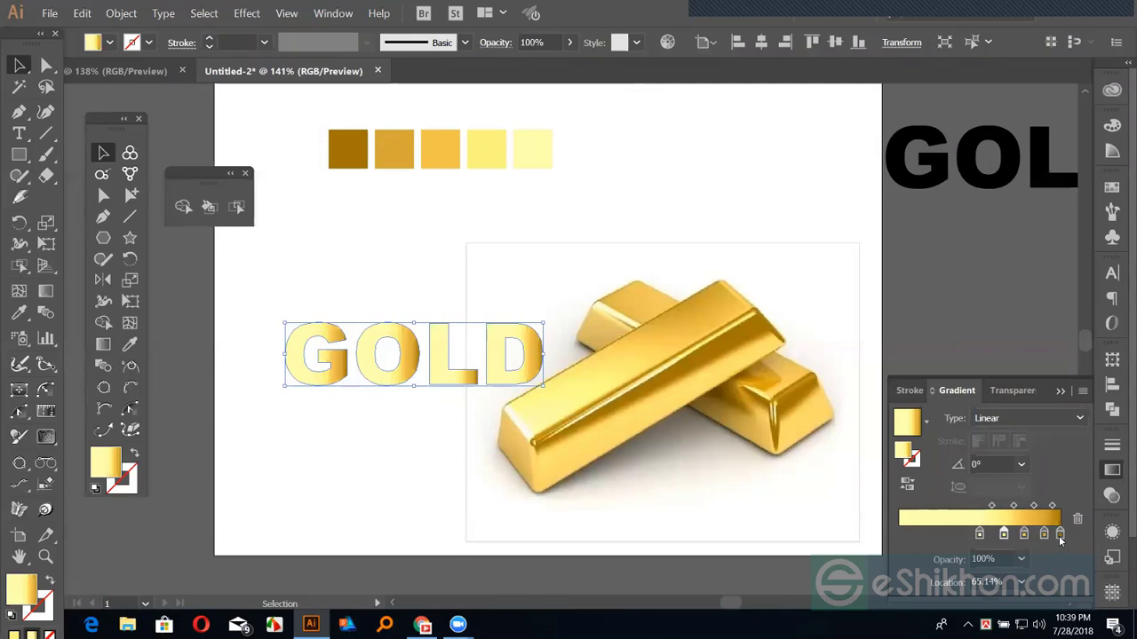
Mirror the gold stops into the gradient's first half with duplicates, from the darkest at the start to yellow at about 38%.
{"action": "left_click_drag", "start_coordinate": [1060, 535], "coordinate": [930, 541]}
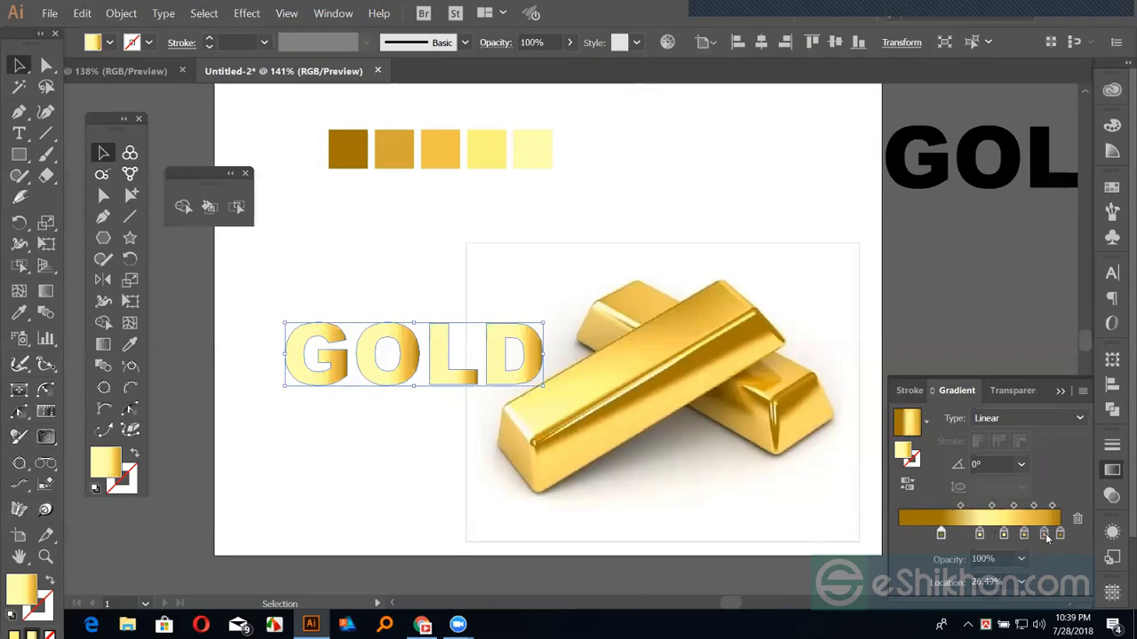
{"action": "key", "text": "ctrl+z"}
{"action": "left_click", "coordinate": [939, 534]}
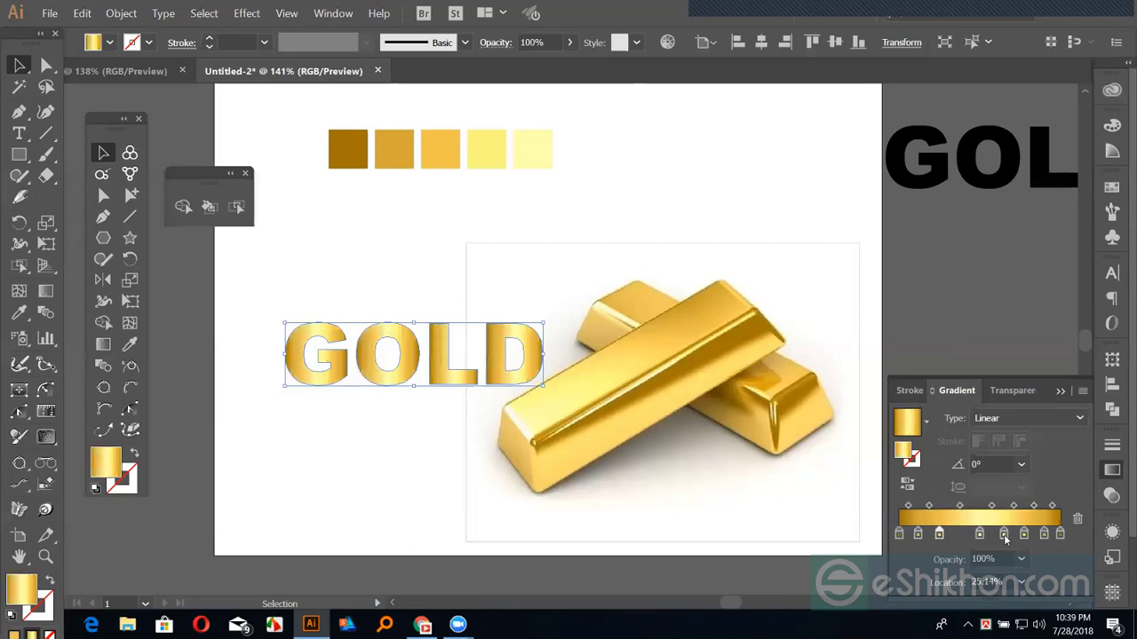
{"action": "left_click_drag", "start_coordinate": [969, 533], "coordinate": [960, 533]}
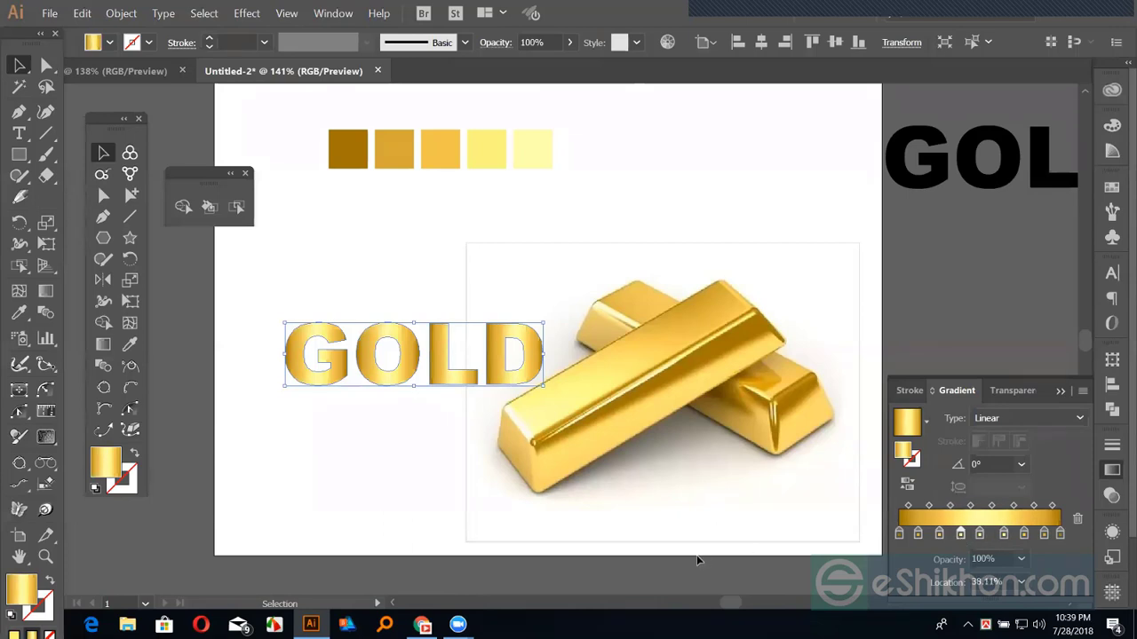
{"action": "double_click", "coordinate": [999, 582]}
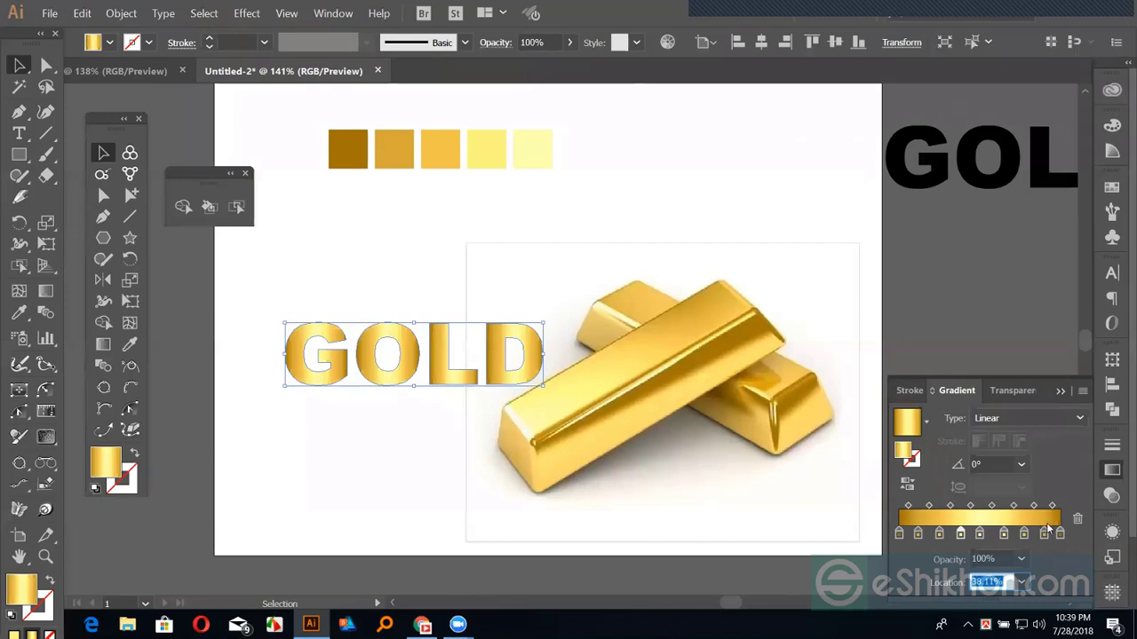
{"action": "left_click", "coordinate": [1047, 562]}
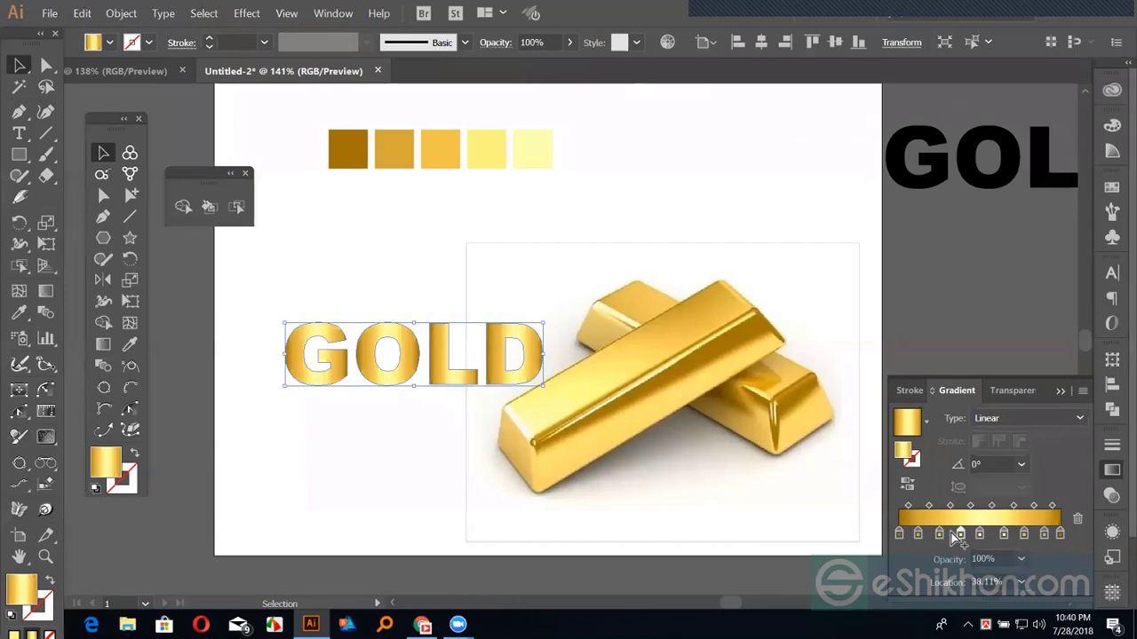
Scale up the gold-filled GOLD lettering proportionally and move it to sit below the row of color squares.
{"action": "left_click", "coordinate": [368, 248]}
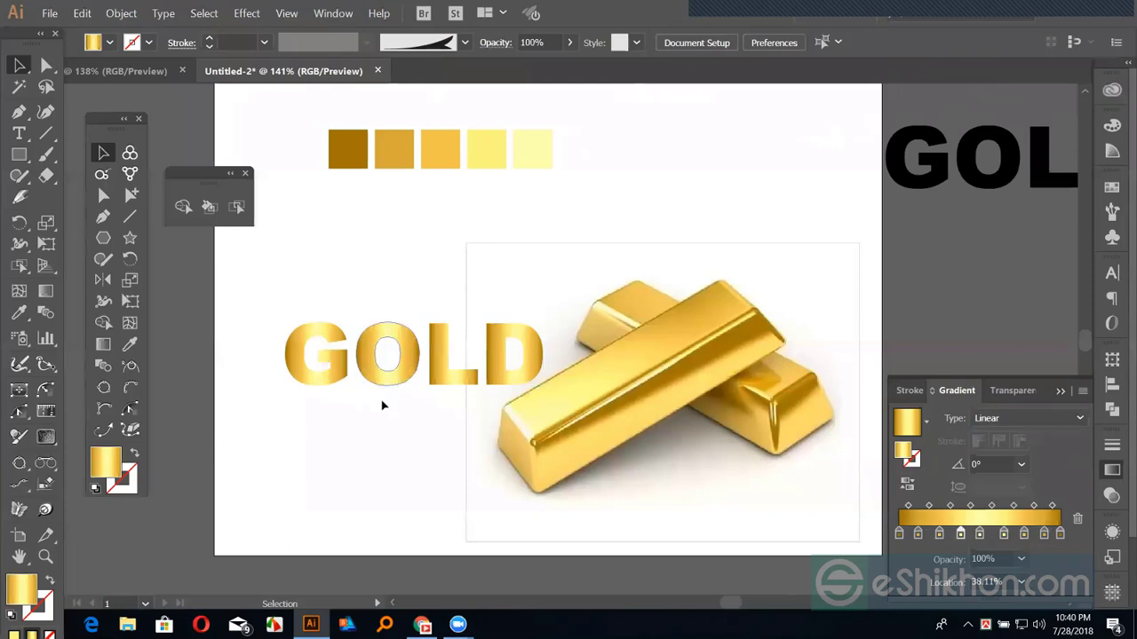
{"action": "left_click", "coordinate": [536, 384]}
{"action": "left_click_drag", "start_coordinate": [545, 389], "coordinate": [574, 393]}
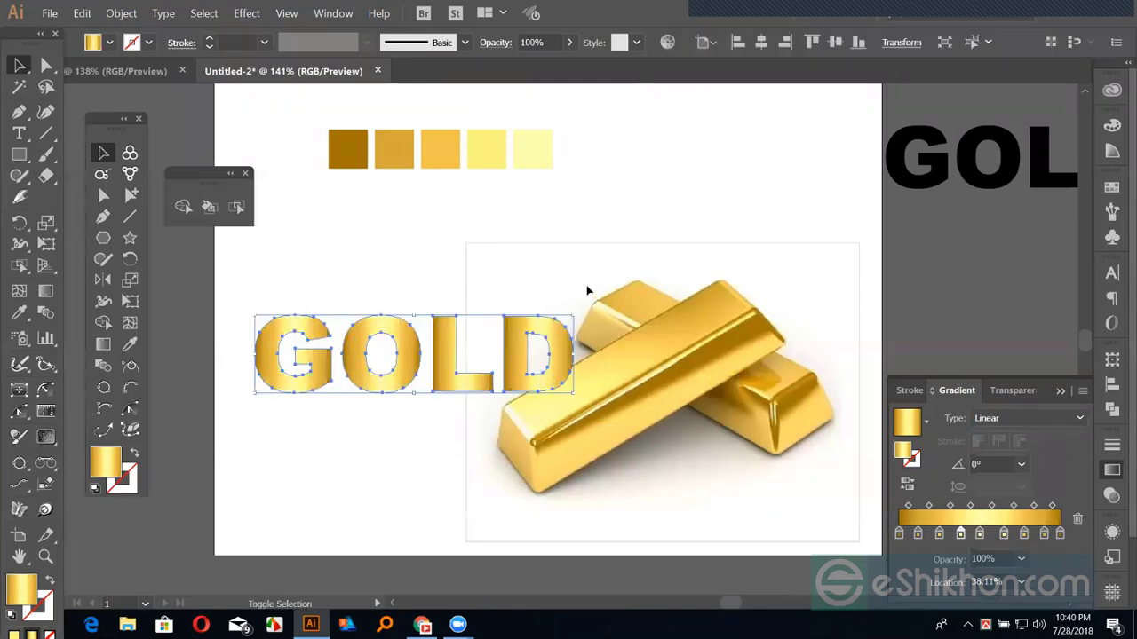
{"action": "left_click_drag", "start_coordinate": [503, 312], "coordinate": [428, 398]}
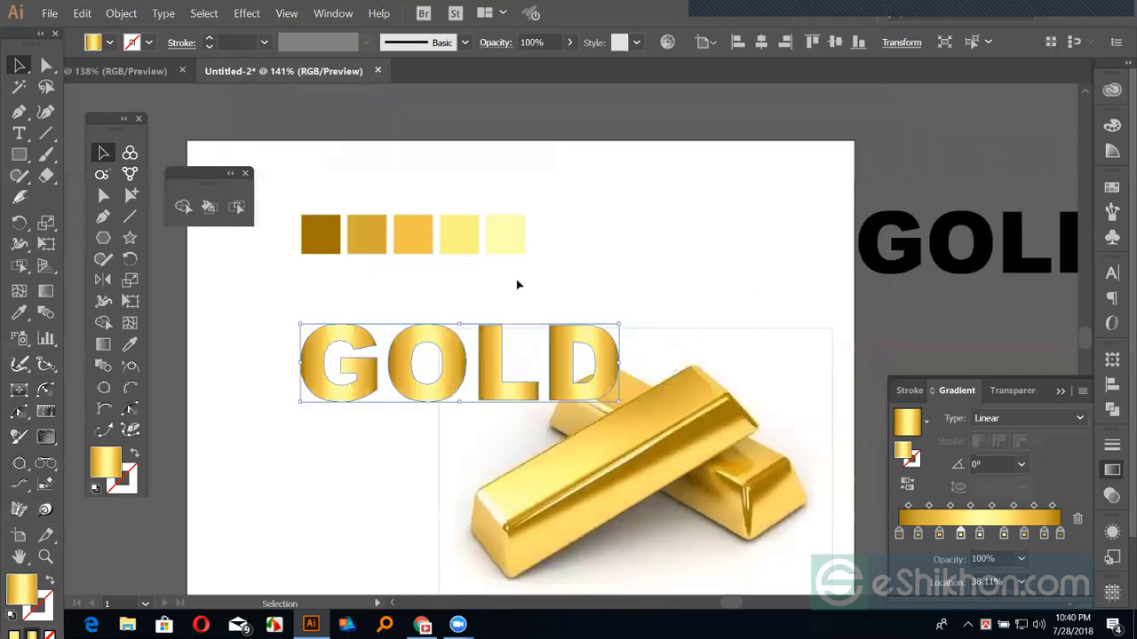
{"action": "left_click", "coordinate": [518, 284]}
{"action": "left_click", "coordinate": [488, 356]}
{"action": "key", "text": "a"}
{"action": "key", "text": "v"}
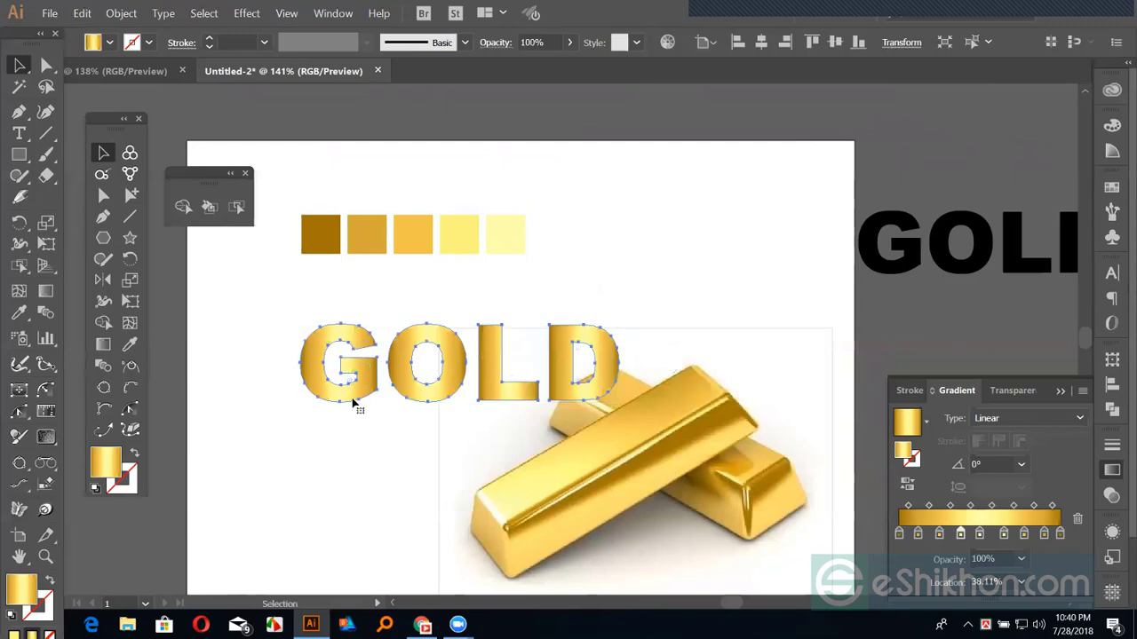
{"action": "key", "text": "a"}
{"action": "key", "text": "v"}
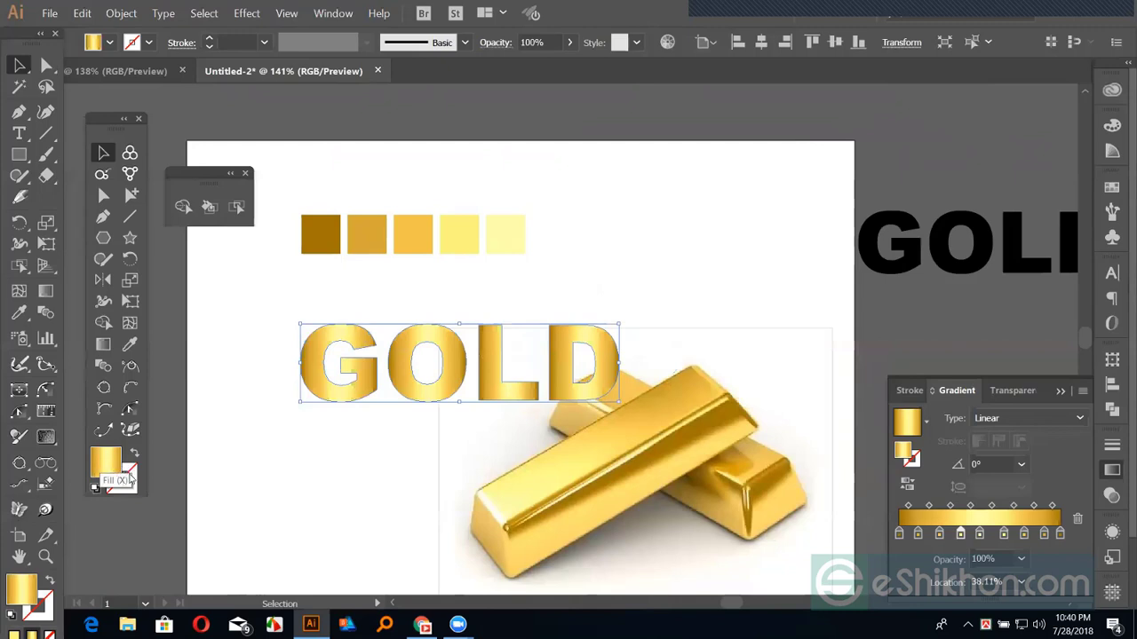
Apply the gold gradient to the GOLD lettering's stroke as well, set the stroke weight to 11 pt, and deselect the lettering.
{"action": "left_click_drag", "start_coordinate": [103, 461], "coordinate": [130, 480]}
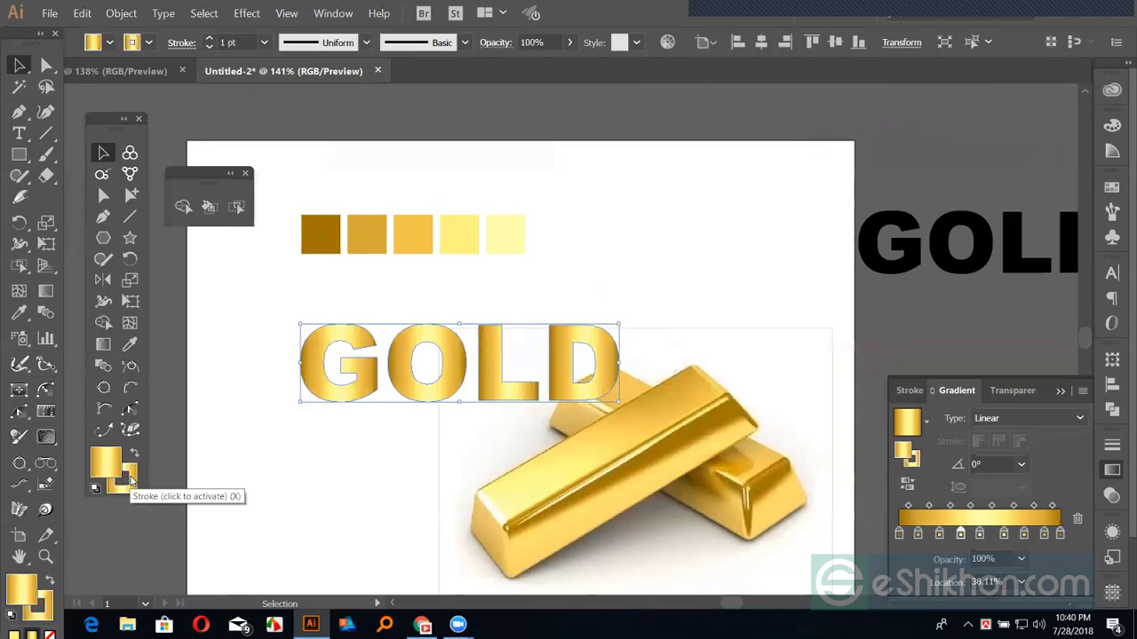
{"action": "left_click", "coordinate": [207, 40]}
{"action": "left_click", "coordinate": [208, 40]}
{"action": "left_click", "coordinate": [207, 40]}
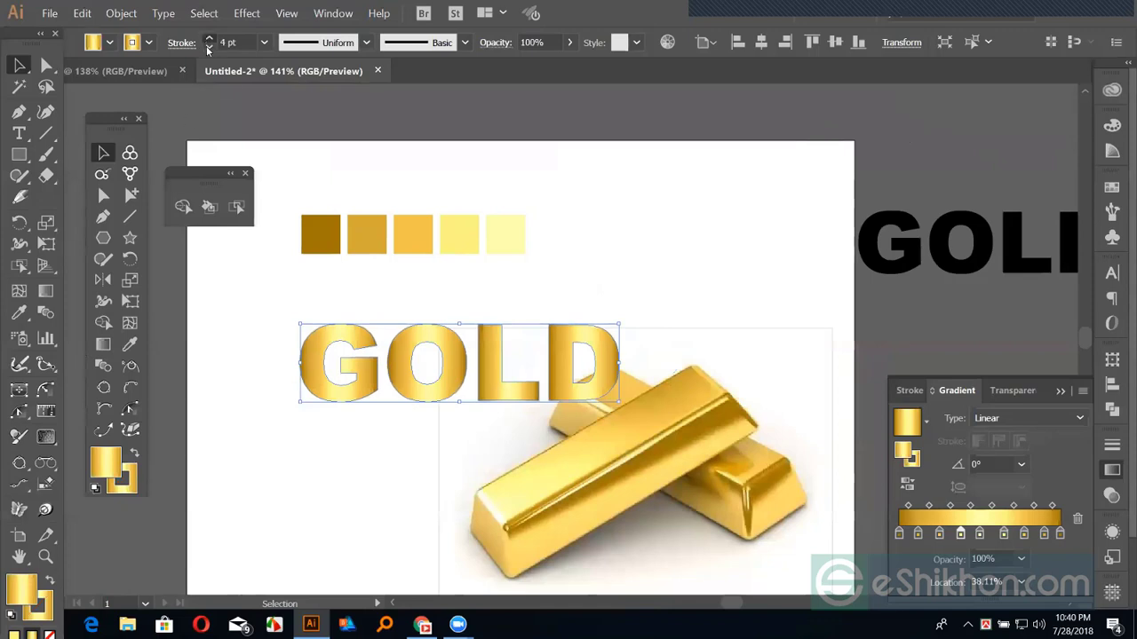
{"action": "left_click_drag", "start_coordinate": [208, 47], "coordinate": [208, 47]}
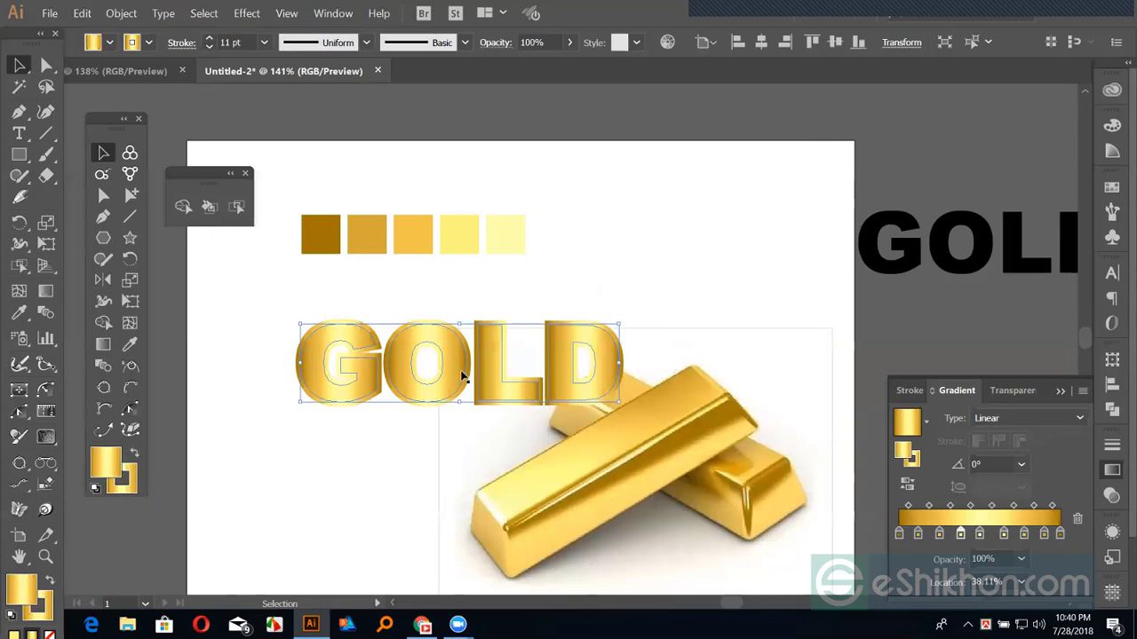
{"action": "left_click", "coordinate": [506, 264]}
{"action": "left_click", "coordinate": [447, 356]}
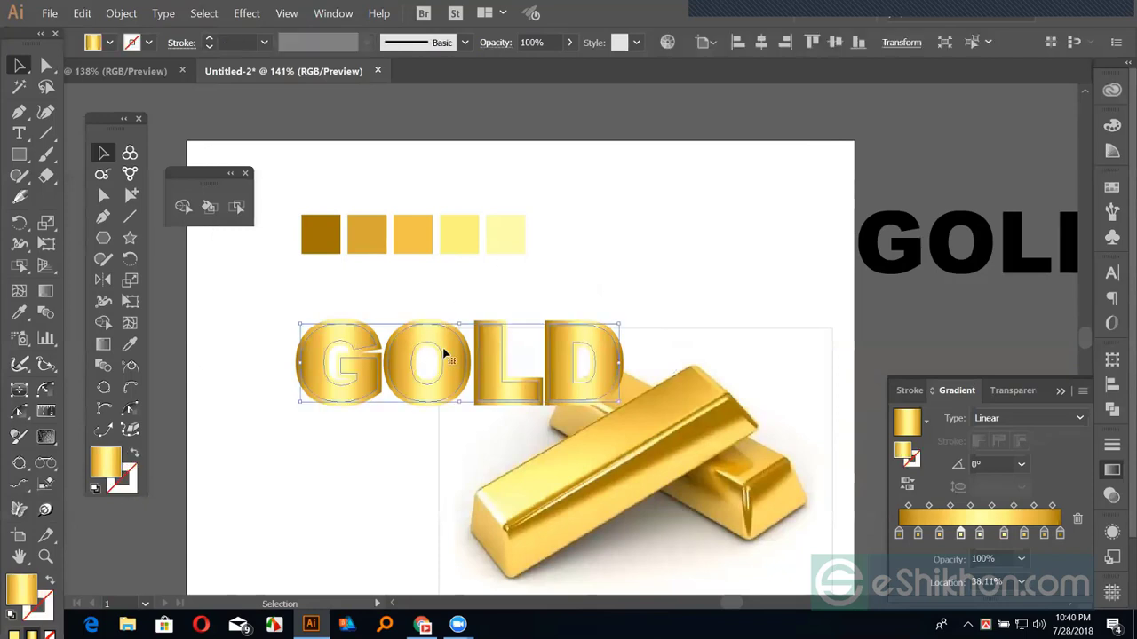
{"action": "key", "text": "ctrl+shift+a"}
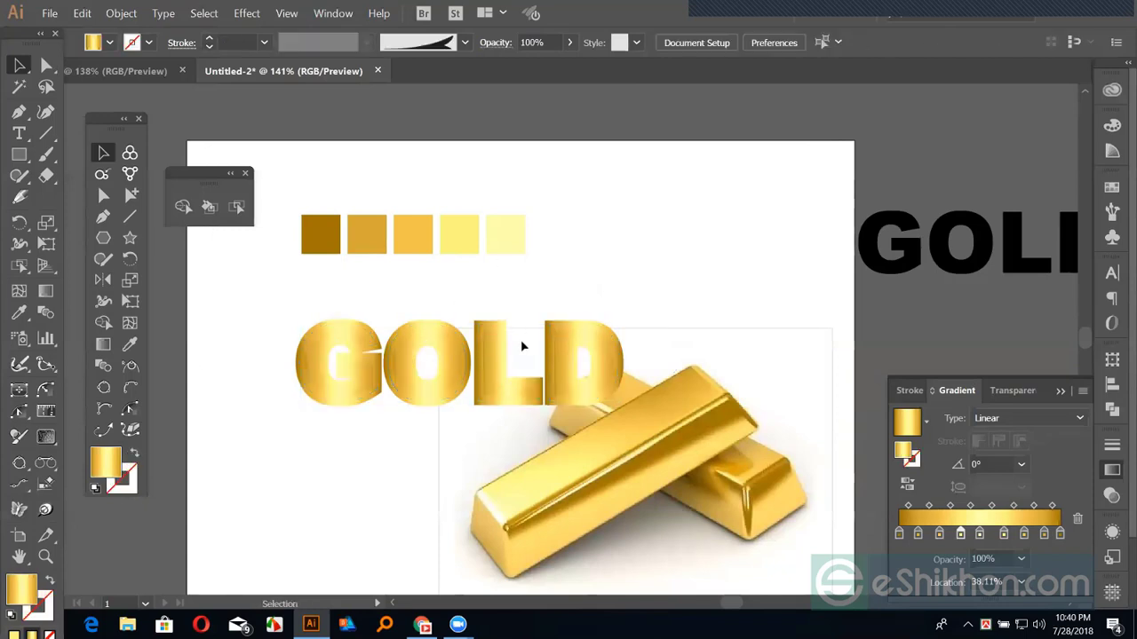
Expand the gold GOLD lettering's fill and stroke into separate shapes.
{"action": "left_click", "coordinate": [451, 353]}
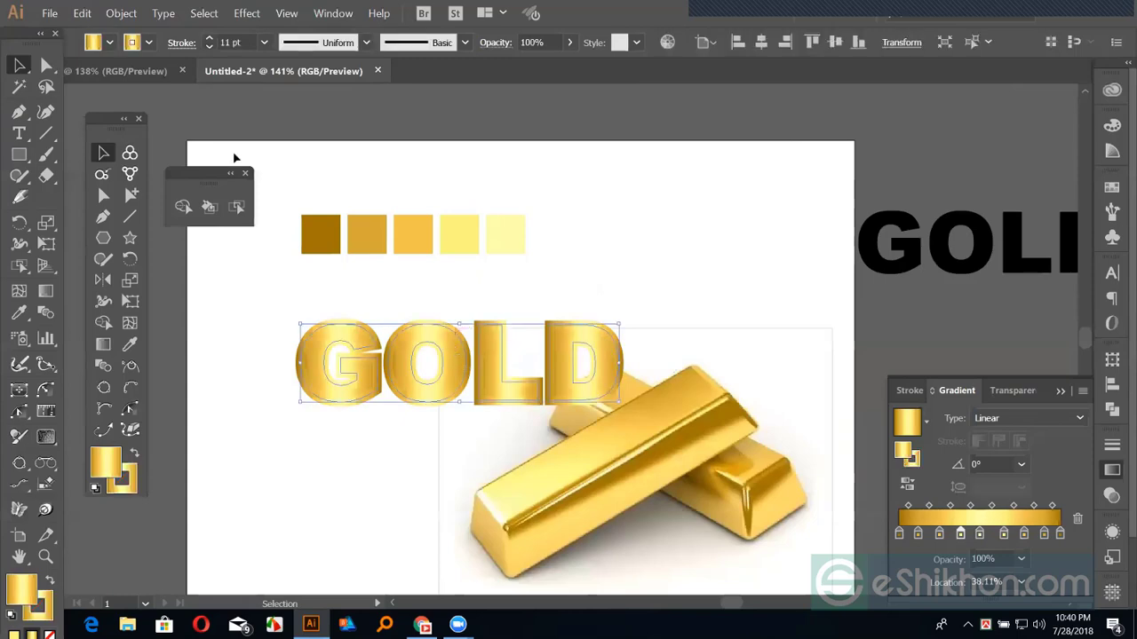
{"action": "left_click", "coordinate": [110, 14]}
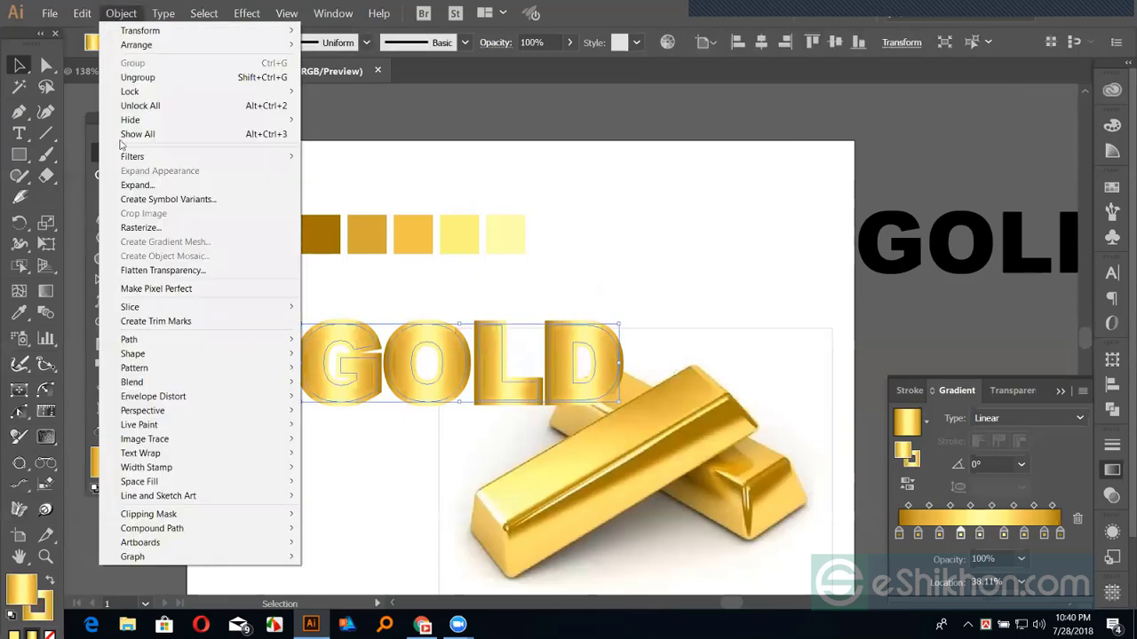
{"action": "left_click", "coordinate": [138, 187]}
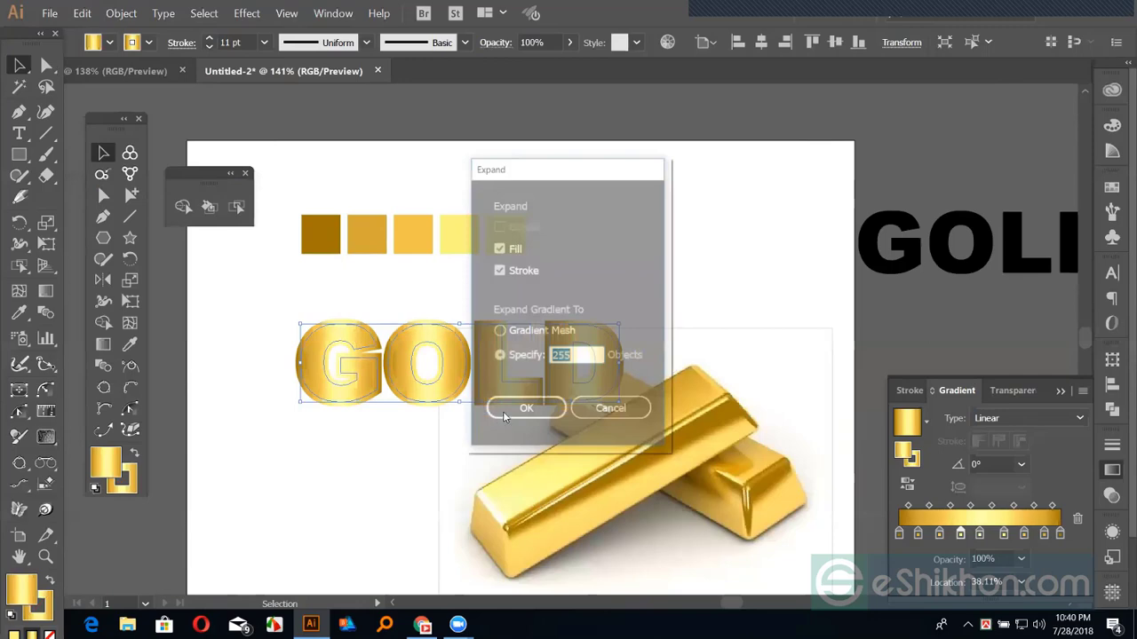
{"action": "left_click", "coordinate": [502, 413]}
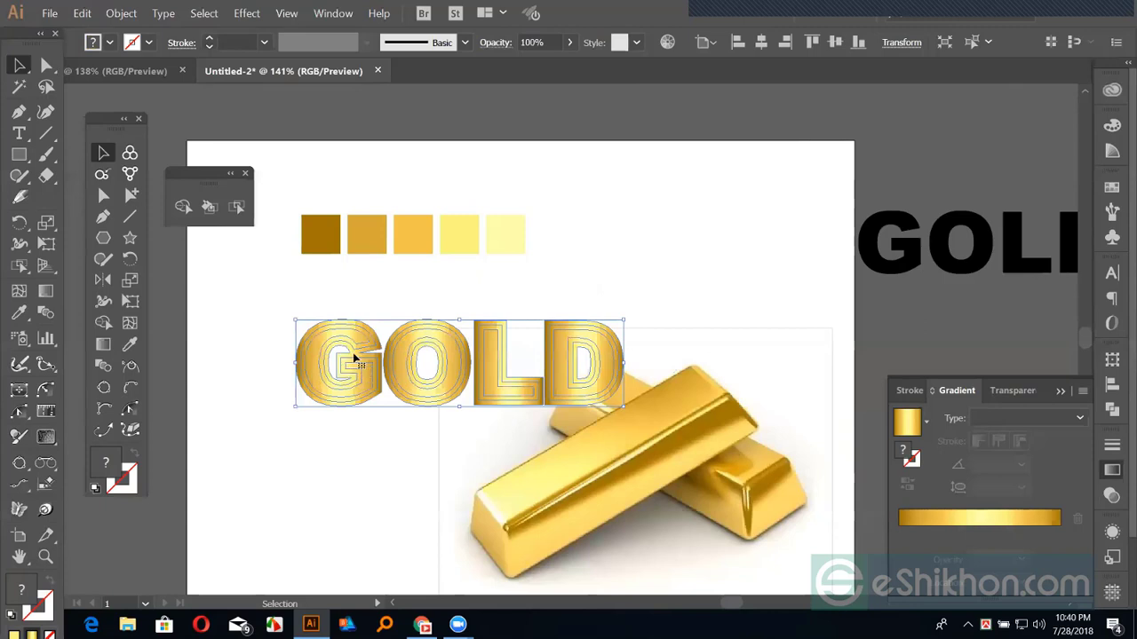
Try to unite the expanded GOLD shapes with Pathfinder's Unite, and undo the operation.
{"action": "left_click", "coordinate": [1113, 410]}
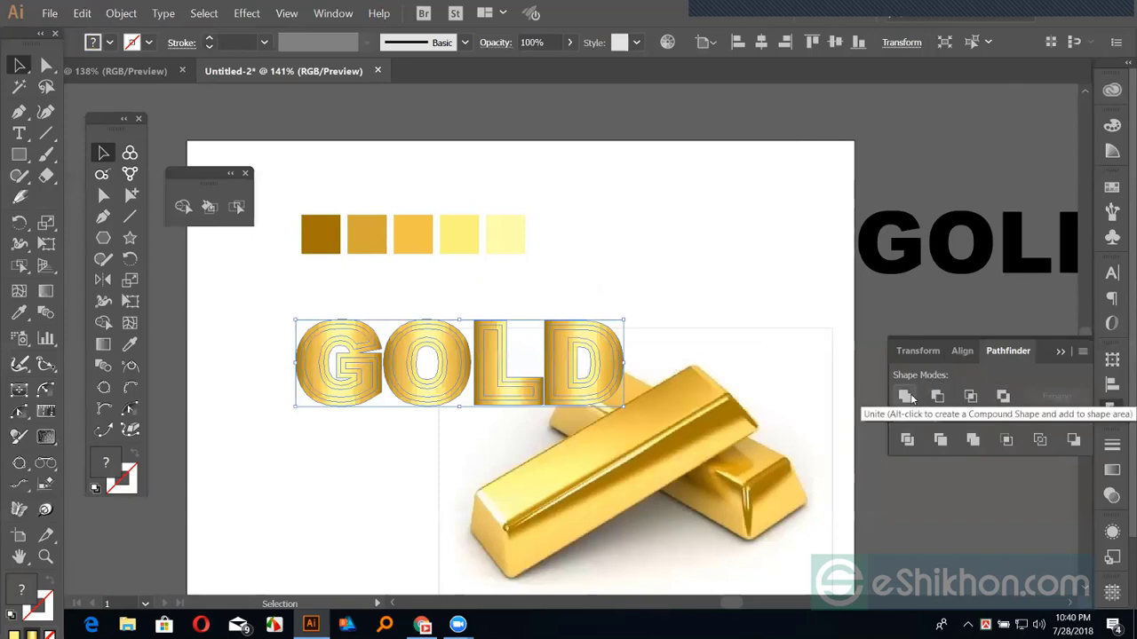
{"action": "left_click", "coordinate": [906, 397]}
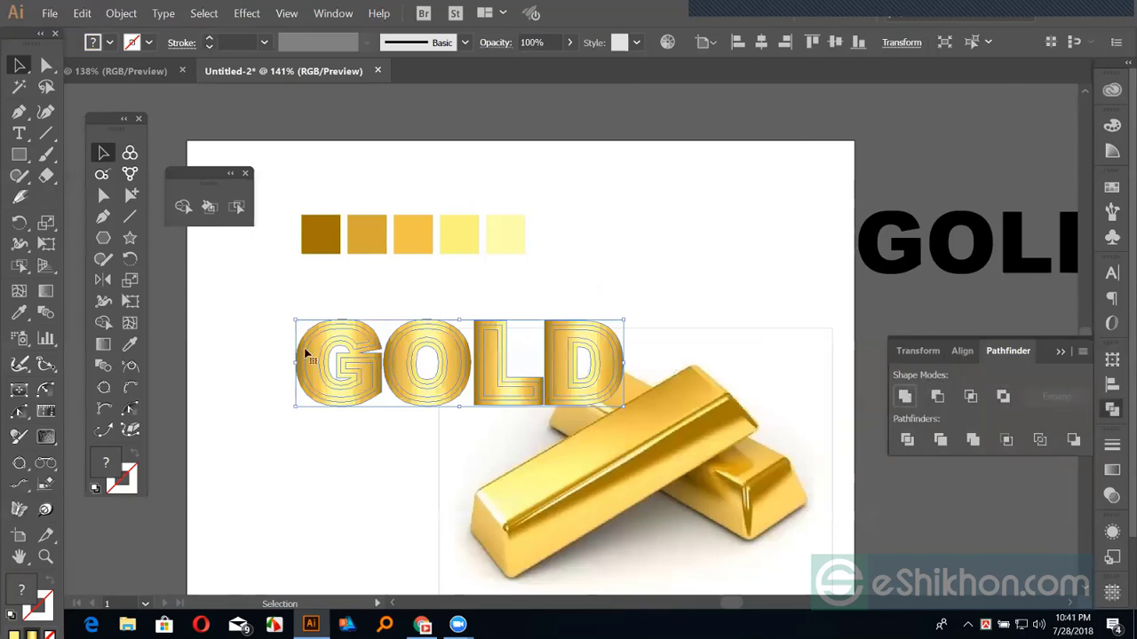
{"action": "key", "text": "a"}
{"action": "key", "text": "ctrl+z"}
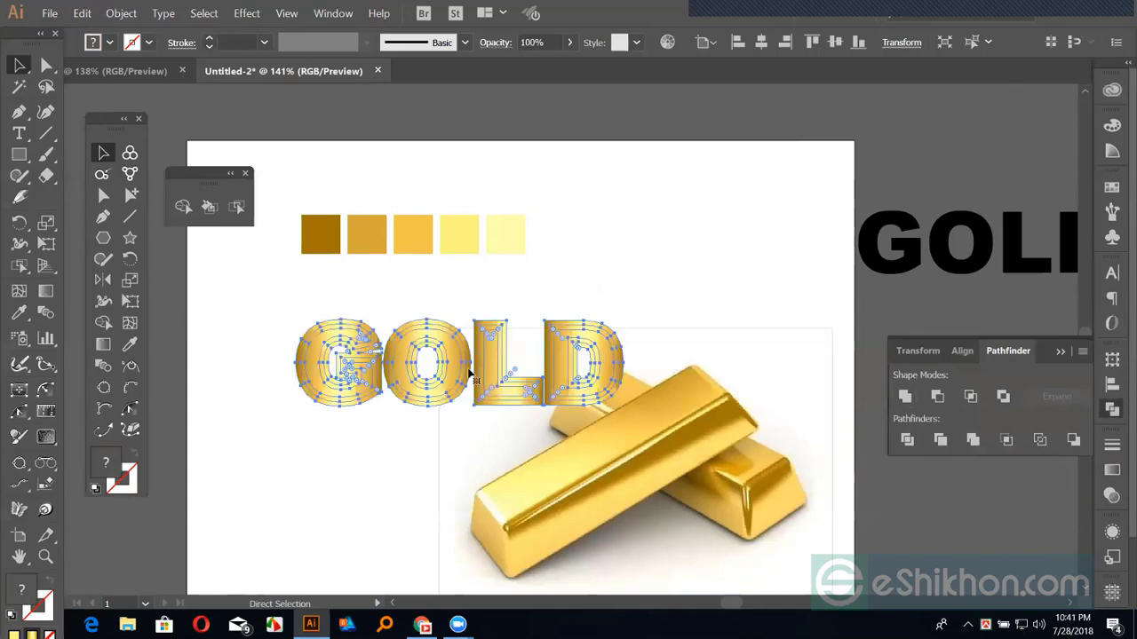
{"action": "key", "text": "v"}
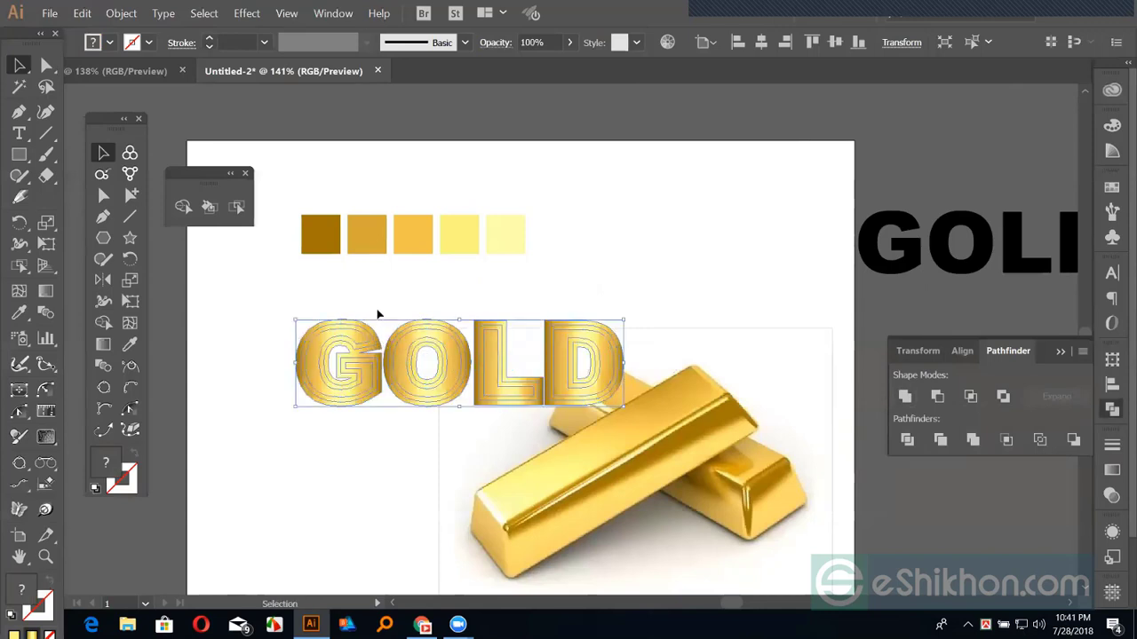
Spread one gold gradient across the outline shapes of the whole GOLD word, and deselect the lettering.
{"action": "left_click", "coordinate": [379, 315]}
{"action": "left_click", "coordinate": [428, 338]}
{"action": "left_click", "coordinate": [104, 345]}
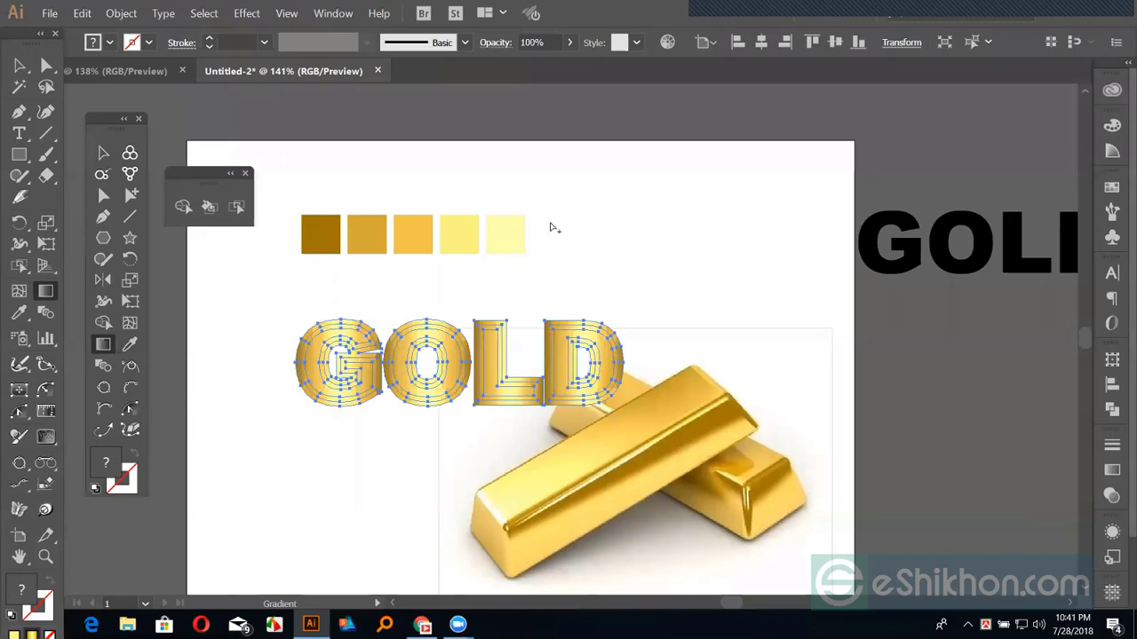
{"action": "key", "text": "ctrl+shift+a"}
{"action": "key", "text": "v"}
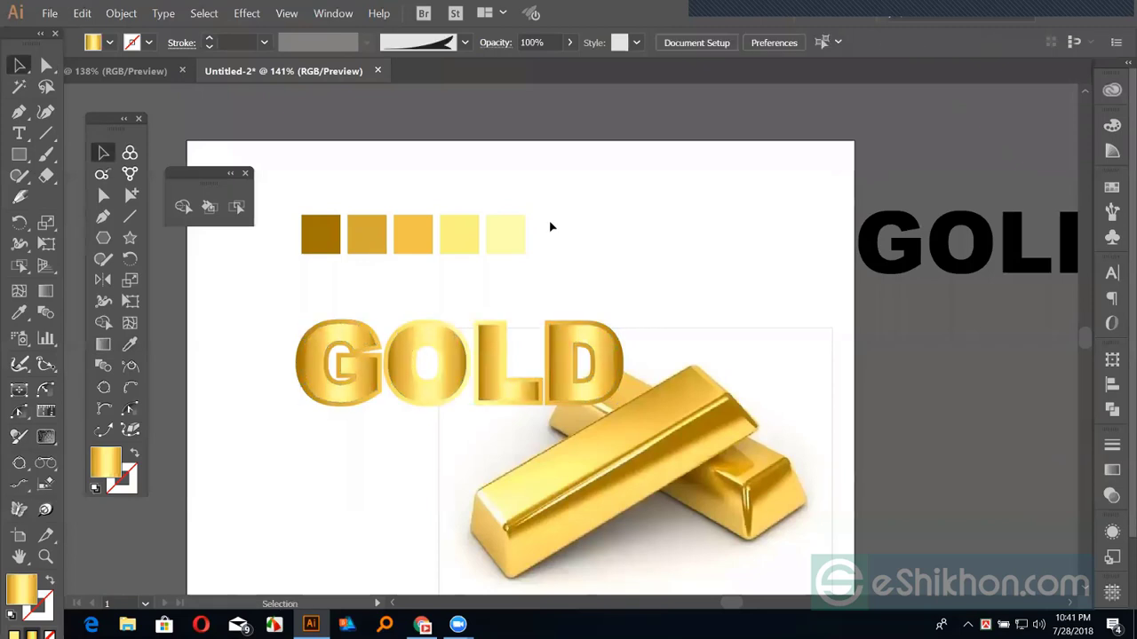
Run the outline shapes' gold gradient vertically, from the base of the L up to its upper edge.
{"action": "key", "text": "ctrl+plus"}
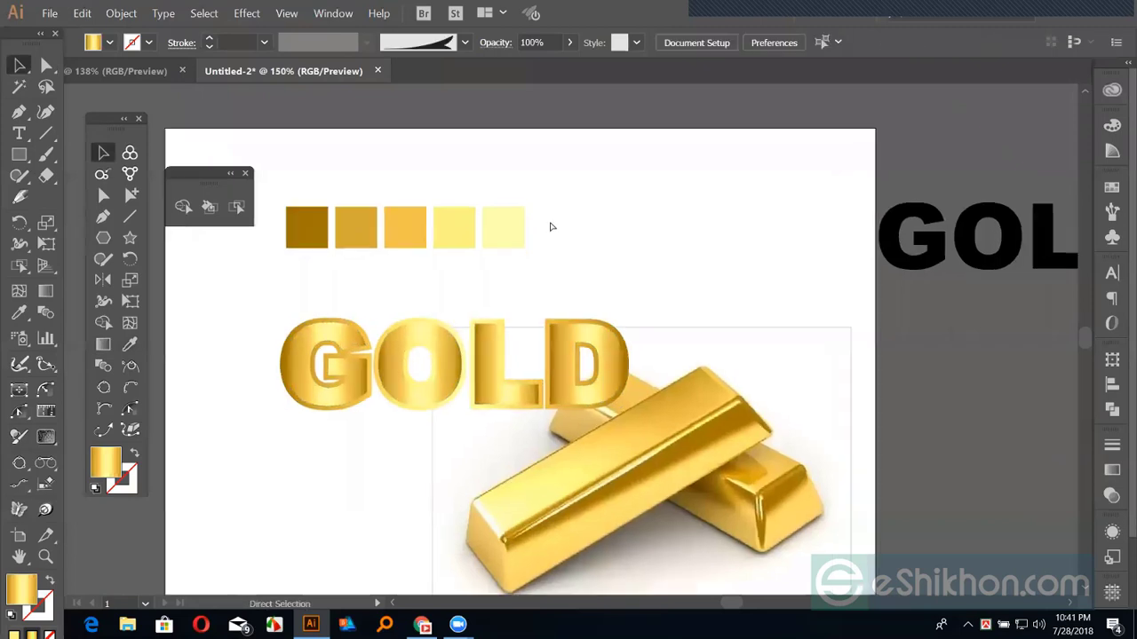
{"action": "key", "text": "ctrl+plus"}
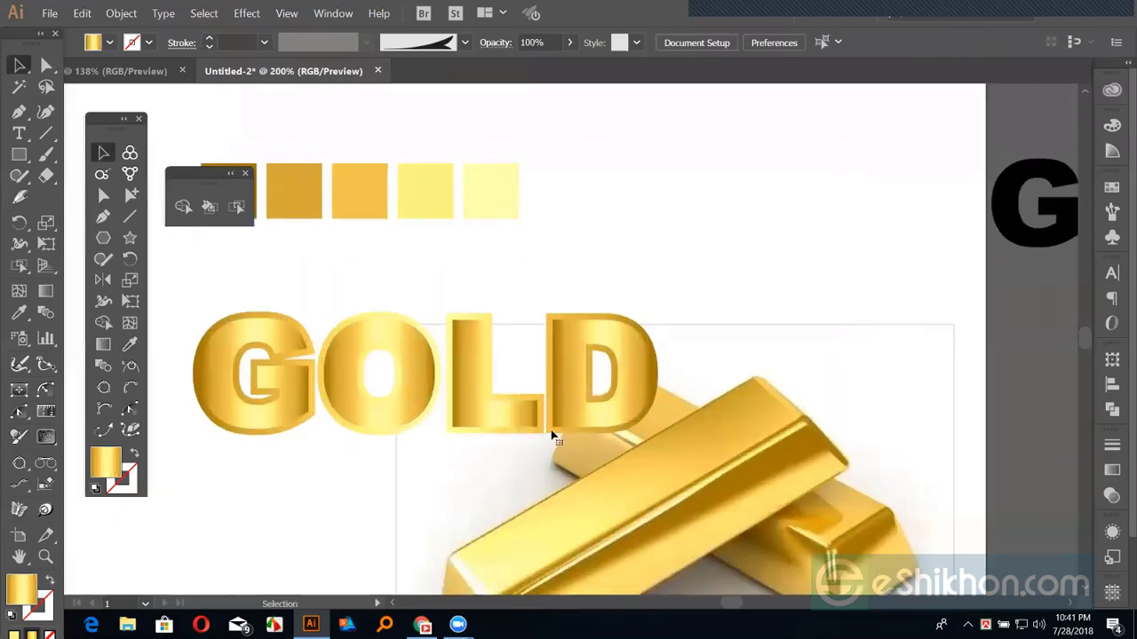
{"action": "left_click", "coordinate": [103, 351]}
{"action": "left_click", "coordinate": [455, 428]}
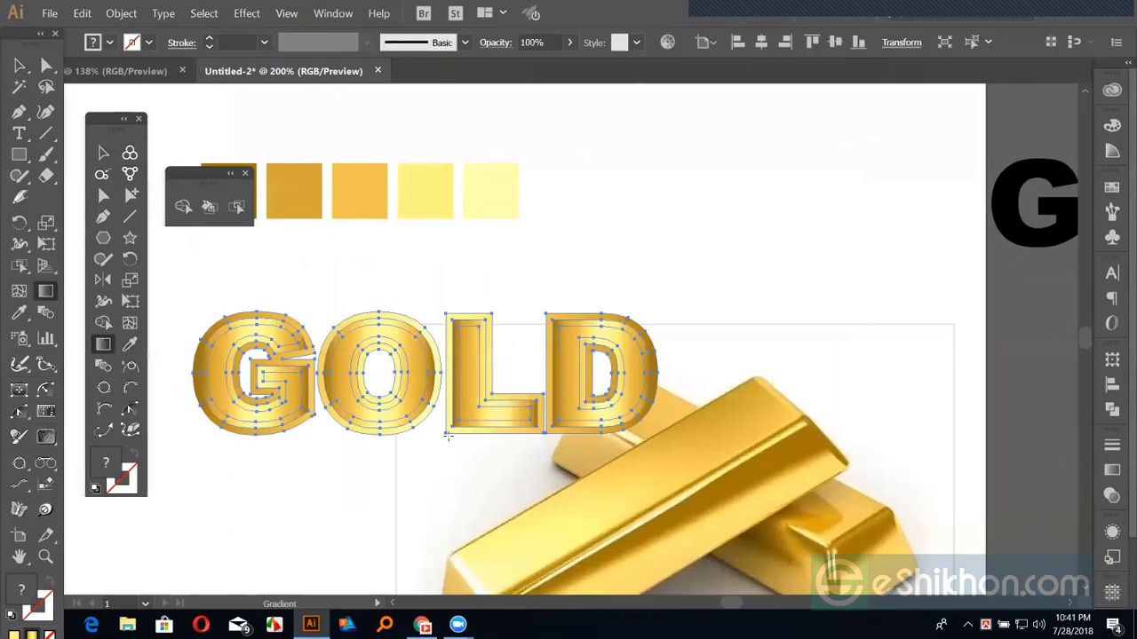
{"action": "left_click_drag", "start_coordinate": [448, 435], "coordinate": [448, 315]}
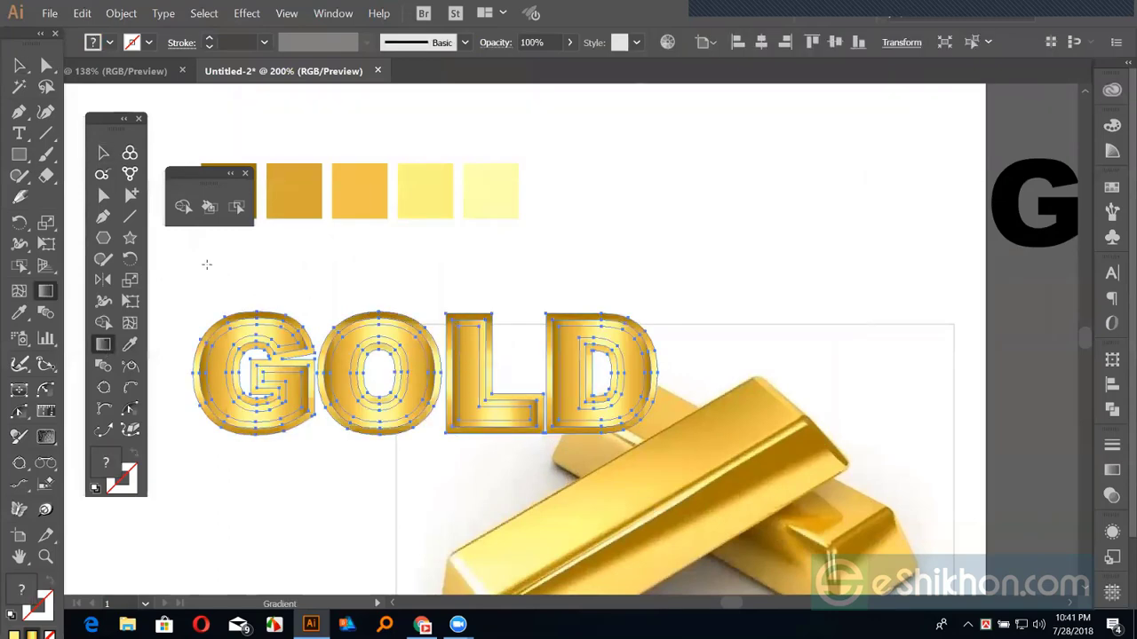
Ungroup the inner fill shapes of the GOLD lettering so that each letter can be edited separately.
{"action": "left_click", "coordinate": [19, 66]}
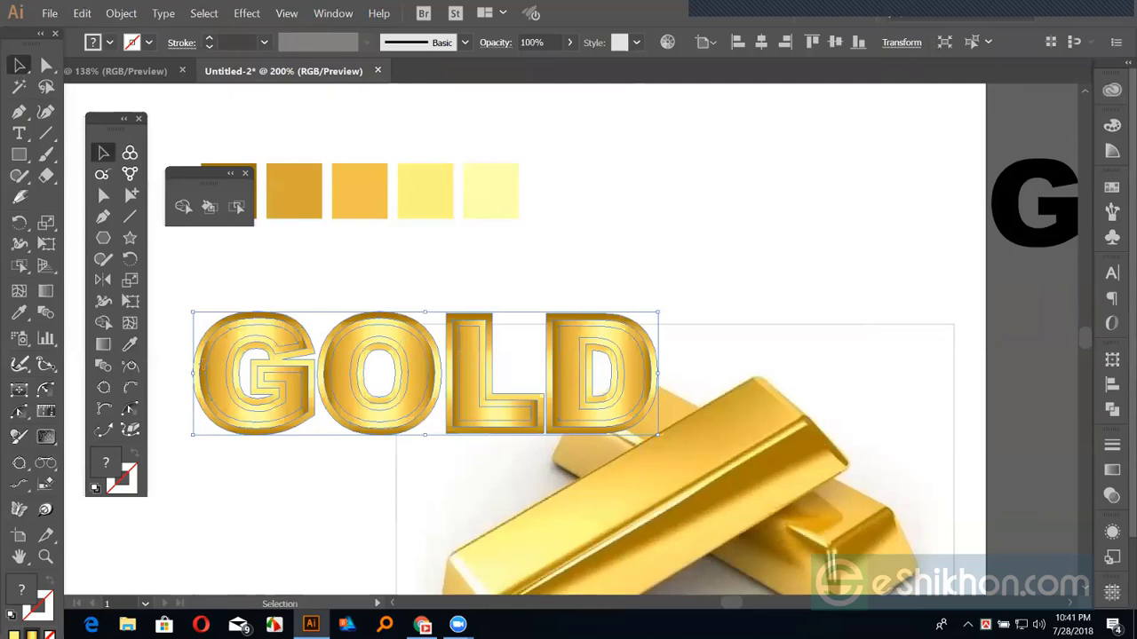
{"action": "left_click", "coordinate": [241, 335]}
{"action": "right_click", "coordinate": [257, 340]}
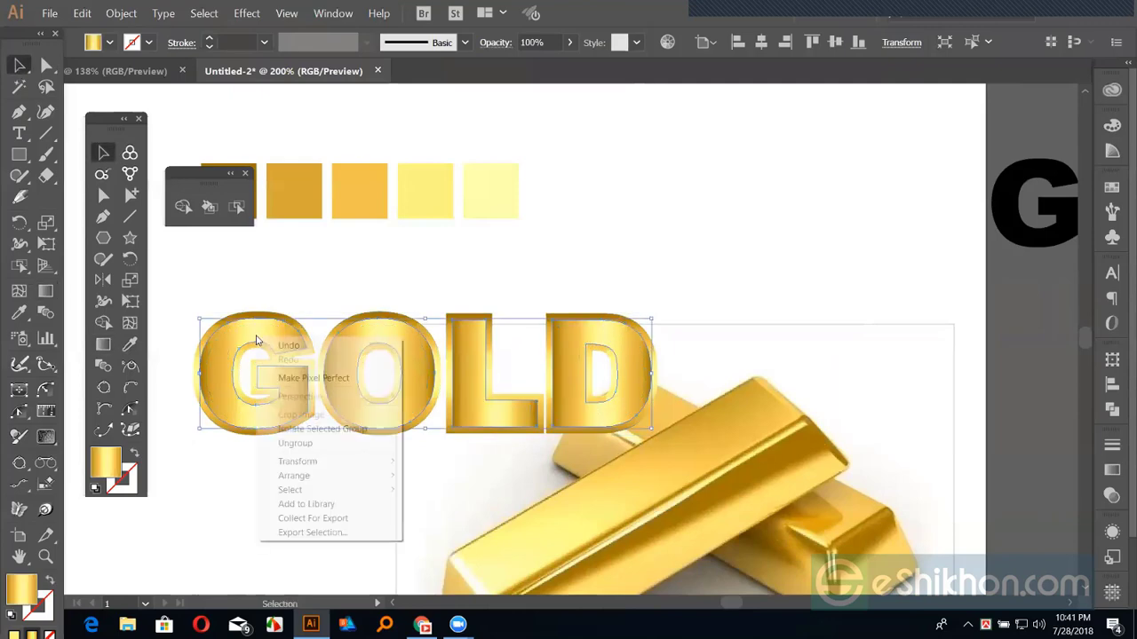
{"action": "left_click", "coordinate": [294, 444]}
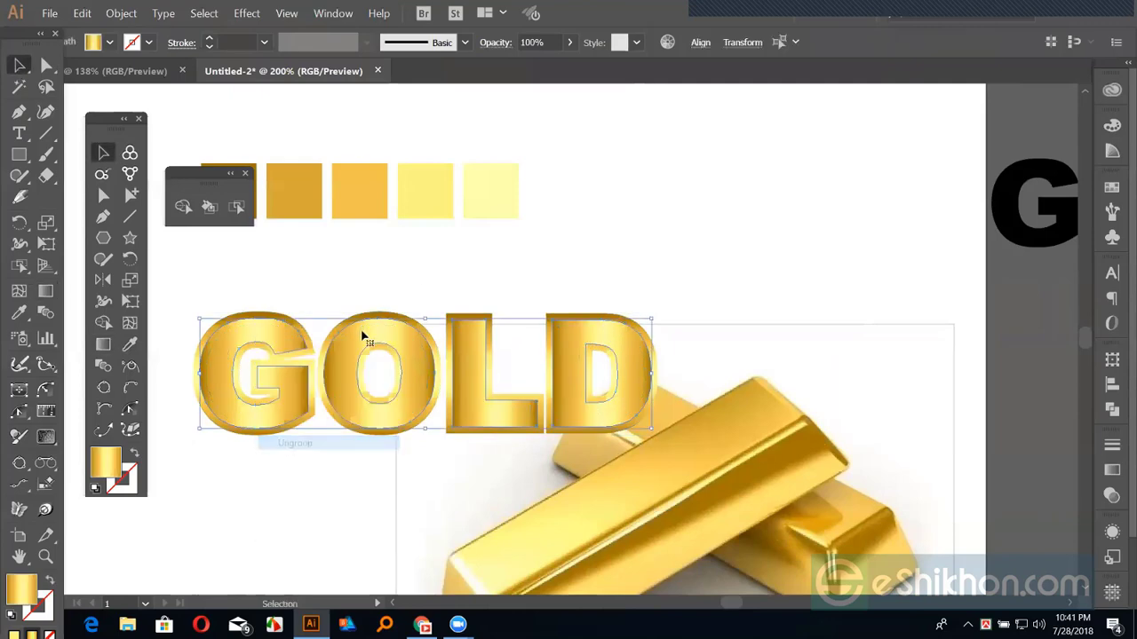
Redirect the inner G's gold gradient diagonally, from the letter's upper right to its lower left.
{"action": "left_click", "coordinate": [283, 332]}
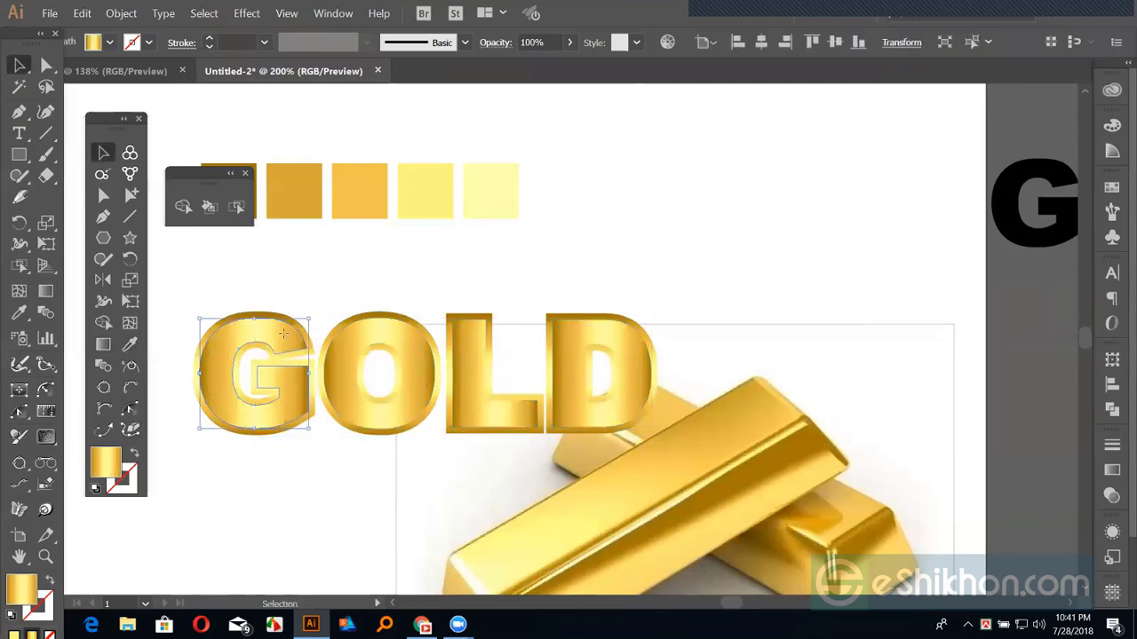
{"action": "key", "text": "g"}
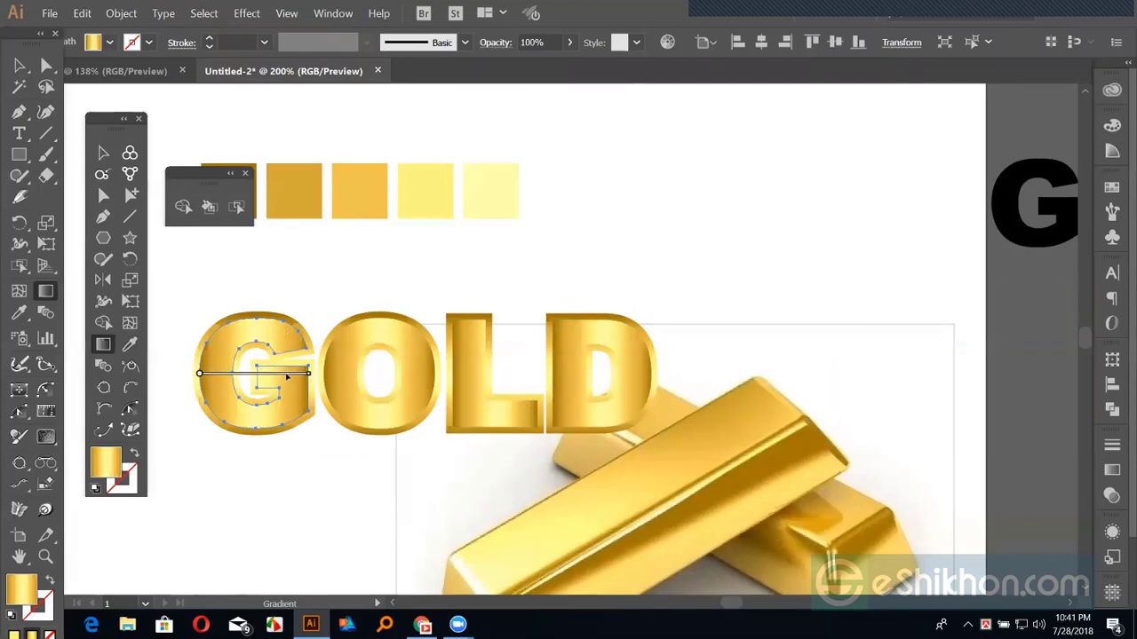
{"action": "mouse_move", "coordinate": [305, 375]}
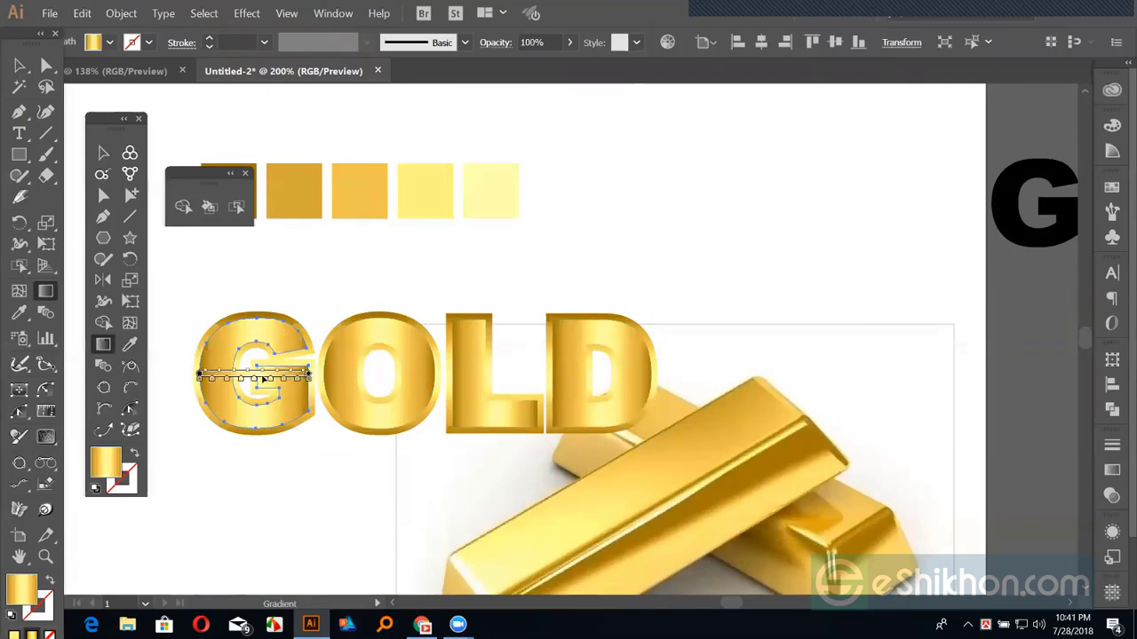
{"action": "mouse_move", "coordinate": [263, 378]}
{"action": "left_mouse_down"}
{"action": "mouse_move", "coordinate": [325, 376]}
{"action": "mouse_move", "coordinate": [250, 374]}
{"action": "left_mouse_up"}
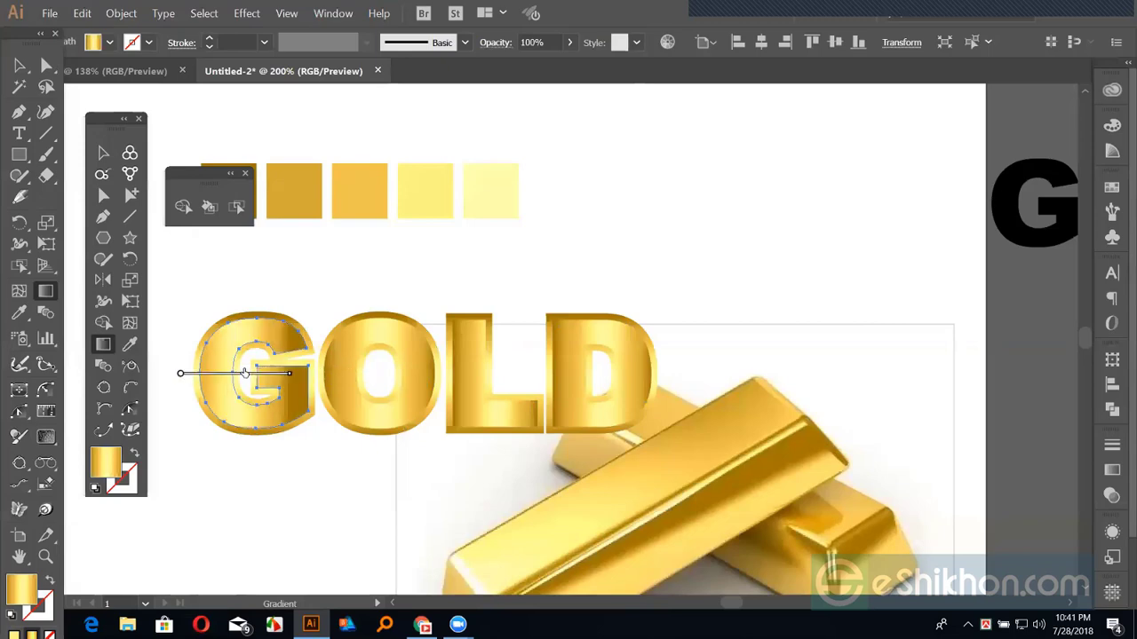
{"action": "left_click_drag", "start_coordinate": [293, 329], "coordinate": [223, 424]}
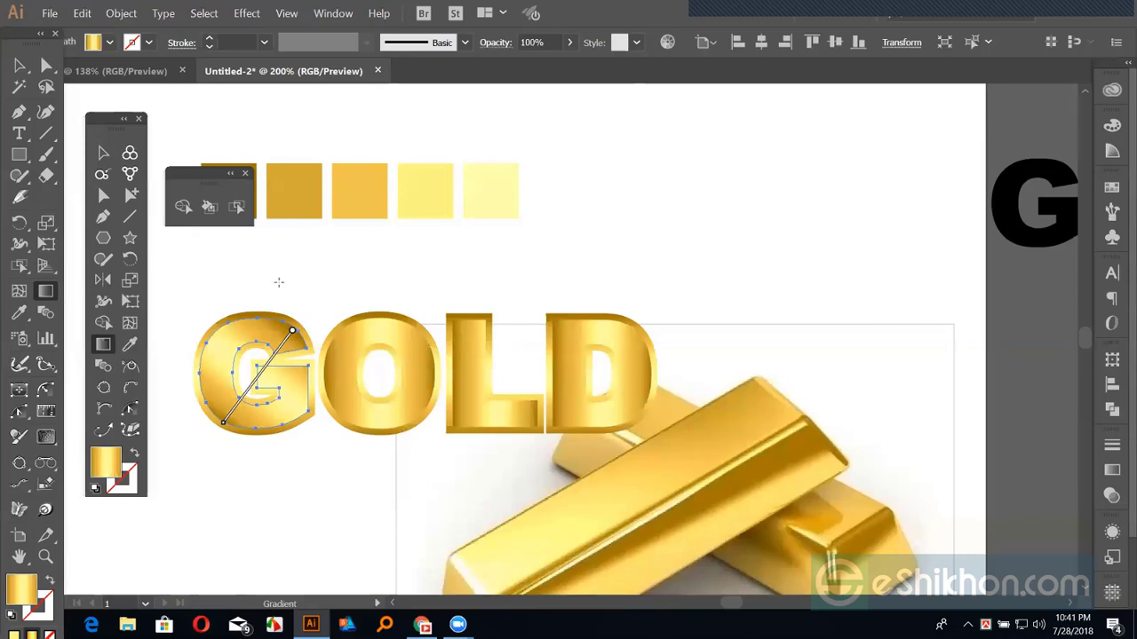
Redirect the gold gradients of the inner O, L and D diagonally as well, from upper right to lower left.
{"action": "key", "text": "v"}
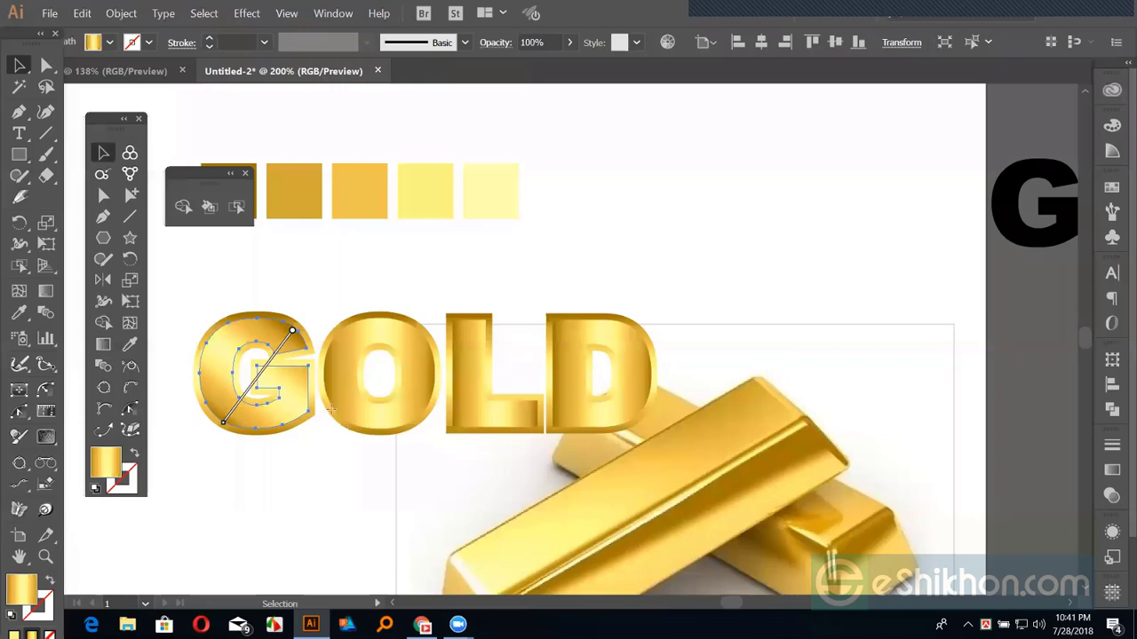
{"action": "left_click", "coordinate": [474, 378]}
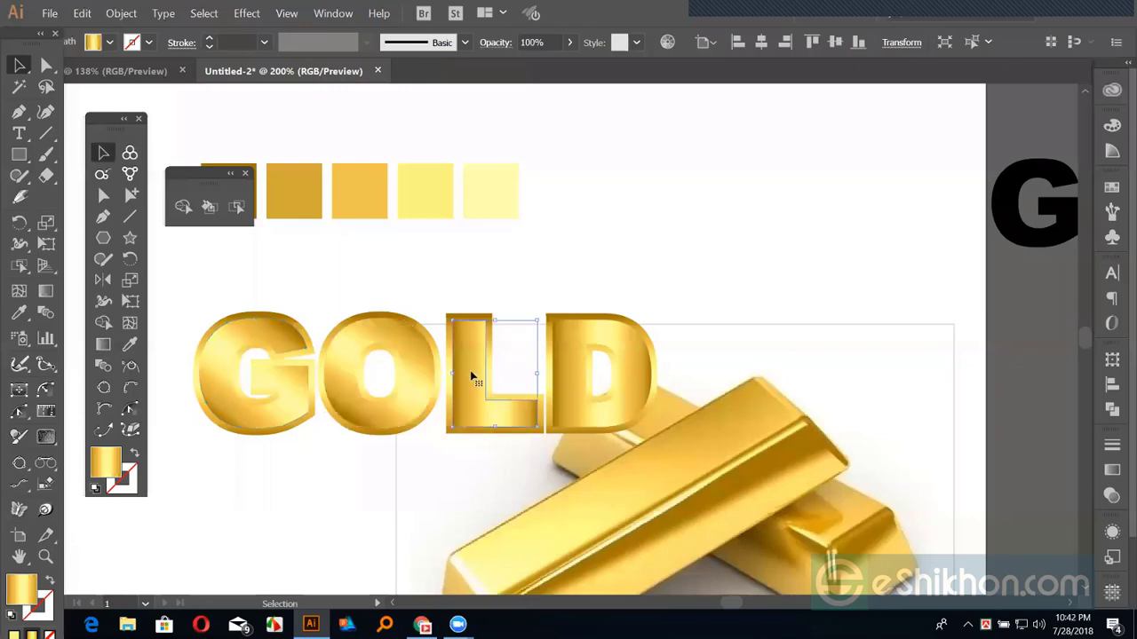
{"action": "key", "text": "g"}
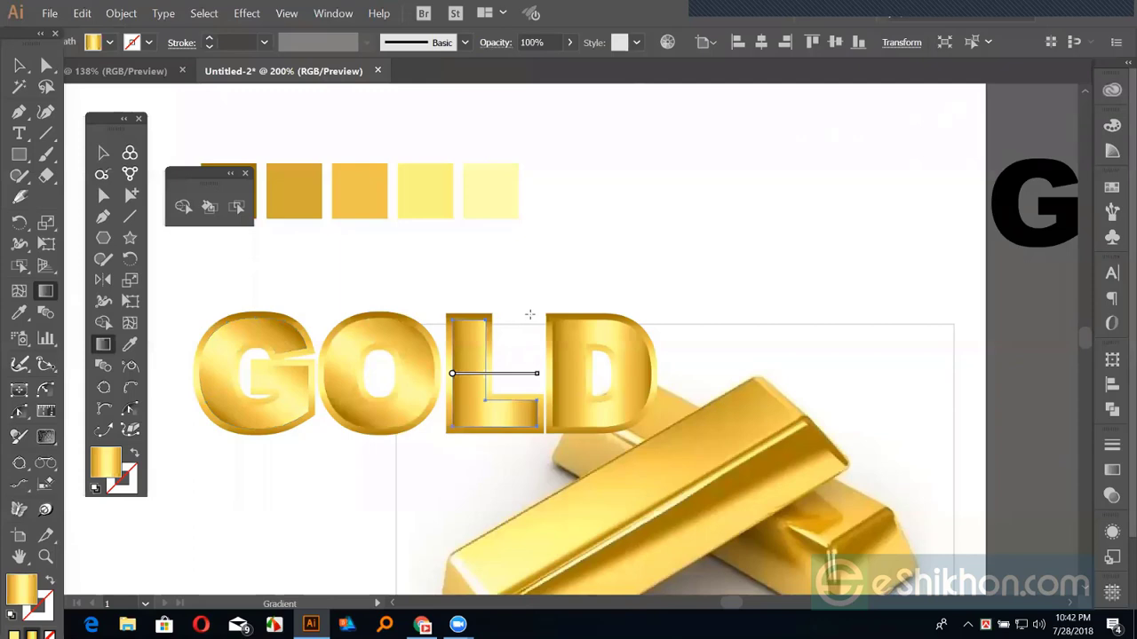
{"action": "left_click_drag", "start_coordinate": [534, 318], "coordinate": [452, 430]}
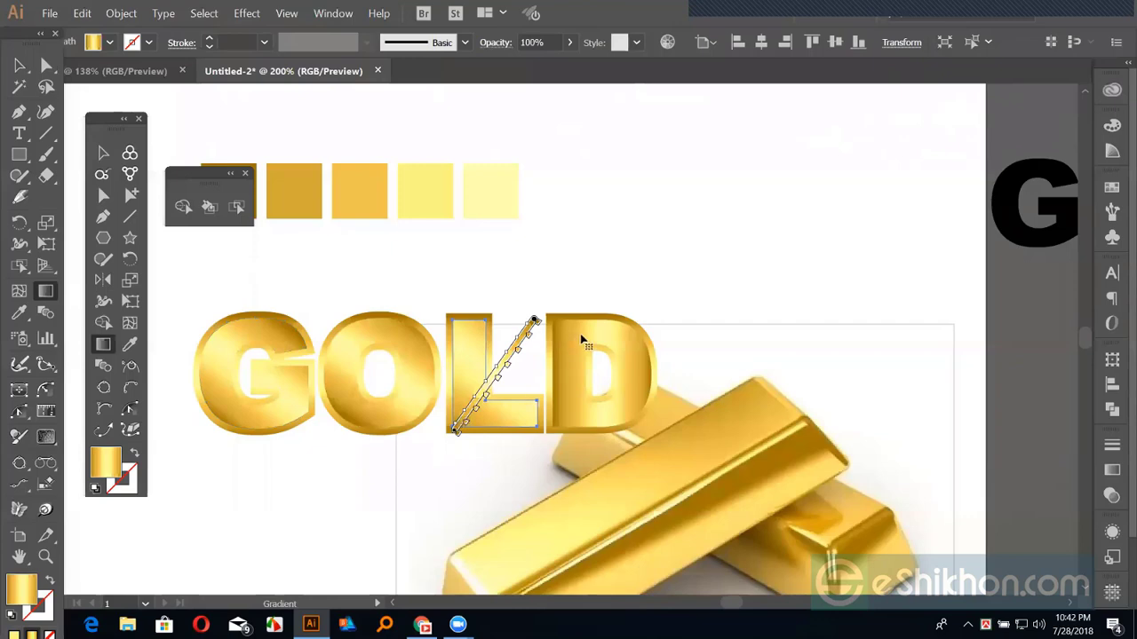
{"action": "left_click_drag", "start_coordinate": [623, 316], "coordinate": [561, 418]}
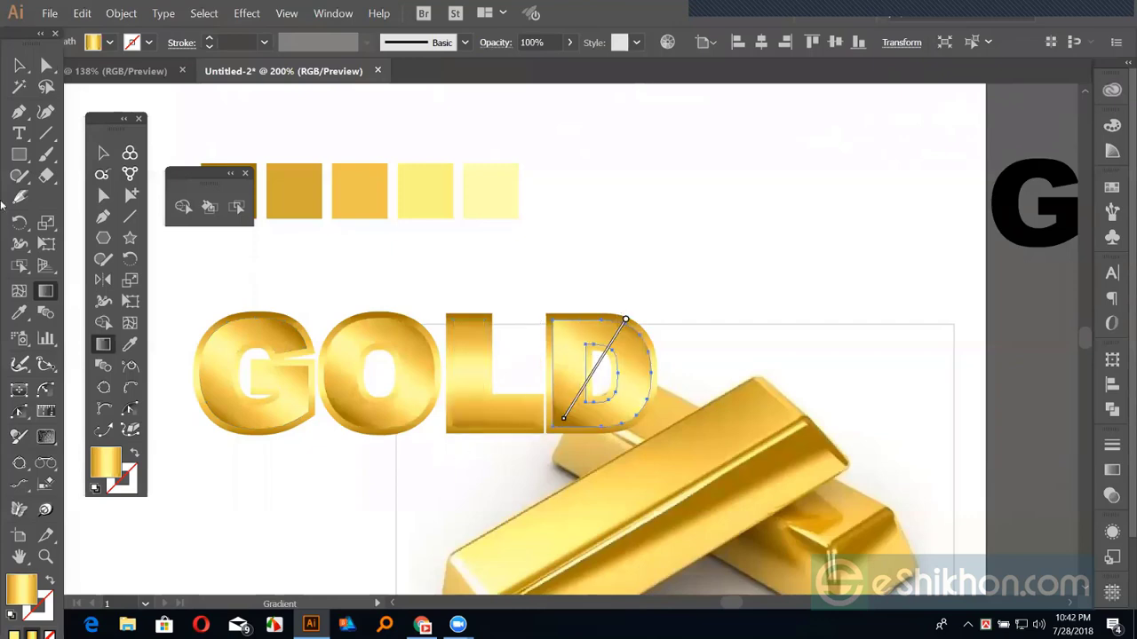
Draw a circle filled with the gold gradient beside the row of color squares, above the gold bars.
{"action": "left_click", "coordinate": [21, 65]}
{"action": "left_click_drag", "start_coordinate": [192, 287], "coordinate": [659, 411]}
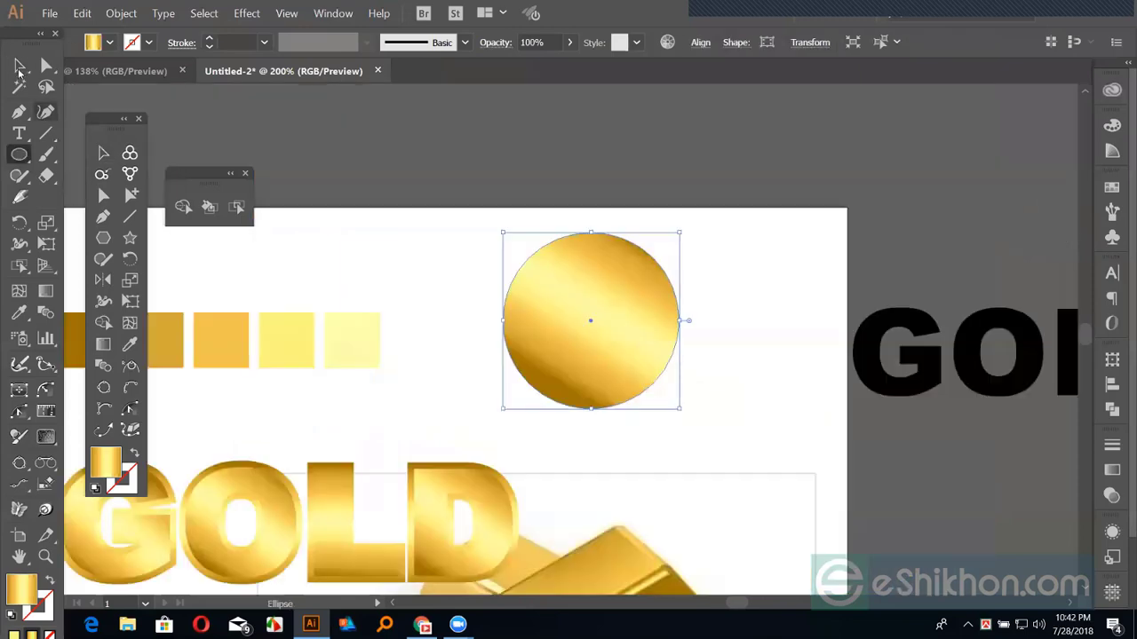
{"action": "key", "text": "i"}
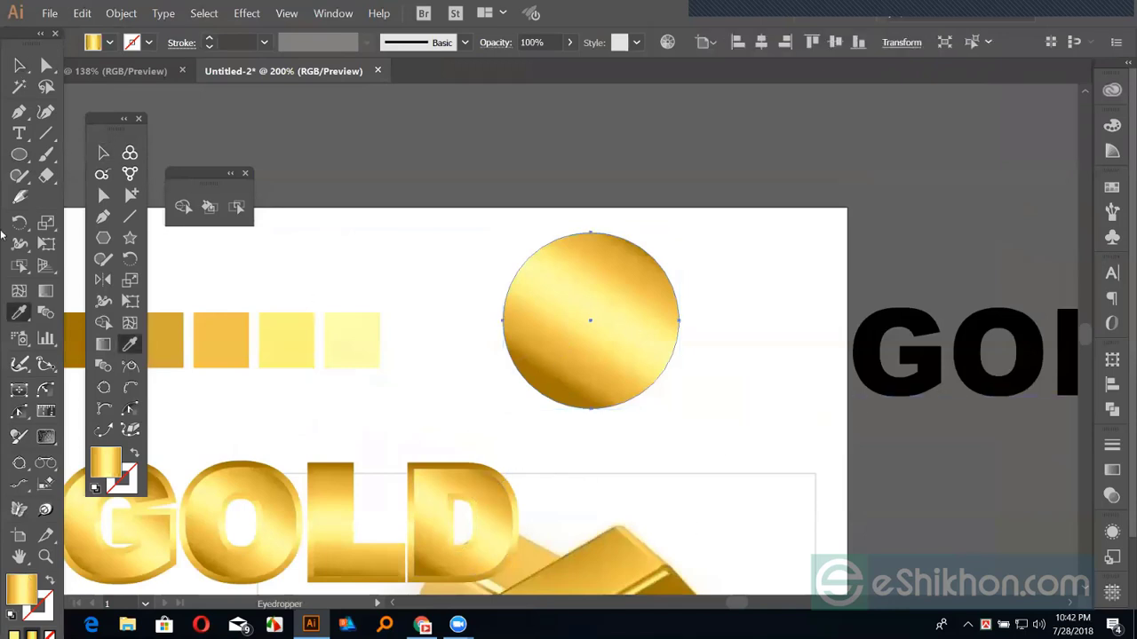
Stretch the circle's diagonal gold gradient almost from edge to edge, and deselect the circle.
{"action": "left_click", "coordinate": [103, 344]}
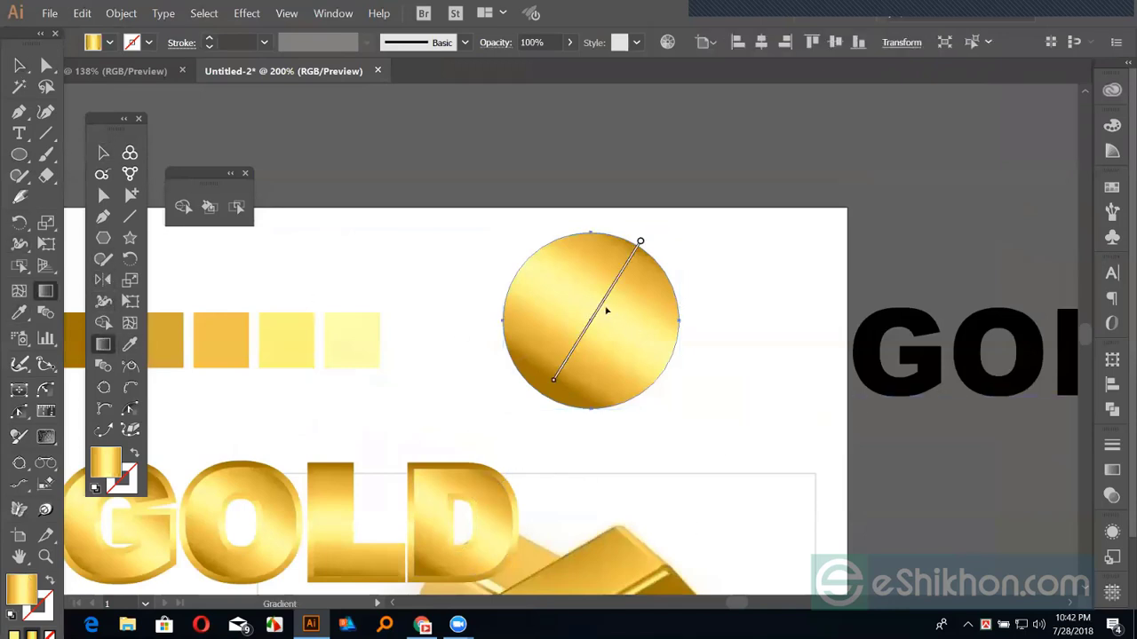
{"action": "mouse_move", "coordinate": [602, 306]}
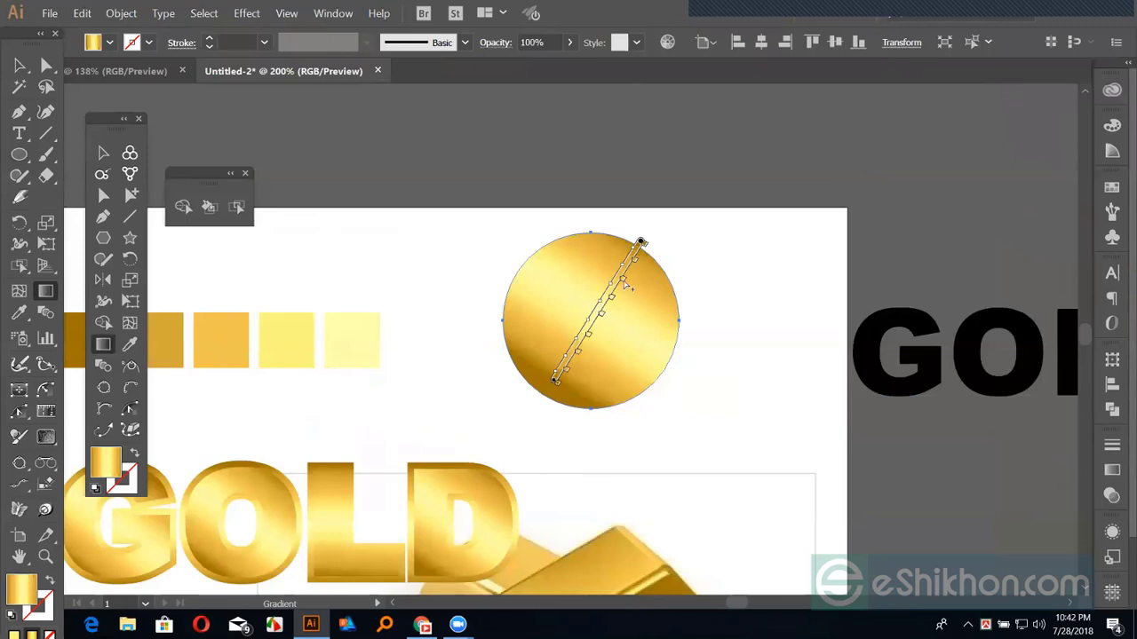
{"action": "mouse_move", "coordinate": [640, 242]}
{"action": "left_mouse_down"}
{"action": "mouse_move", "coordinate": [630, 258]}
{"action": "mouse_move", "coordinate": [638, 247]}
{"action": "left_mouse_up"}
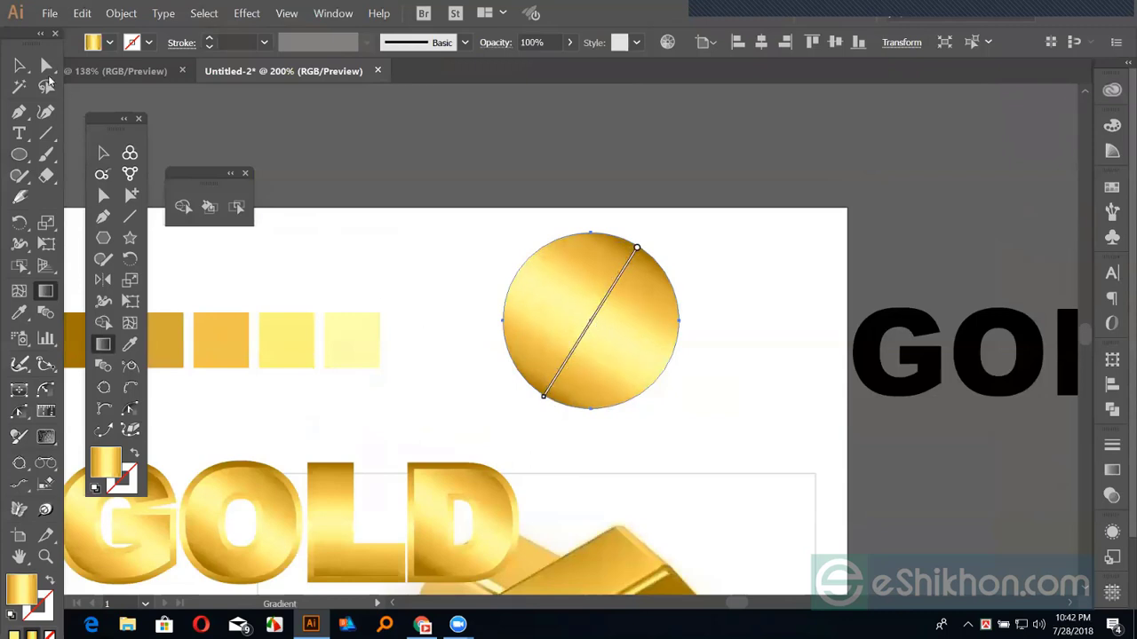
{"action": "left_click", "coordinate": [19, 64]}
{"action": "left_click", "coordinate": [784, 262]}
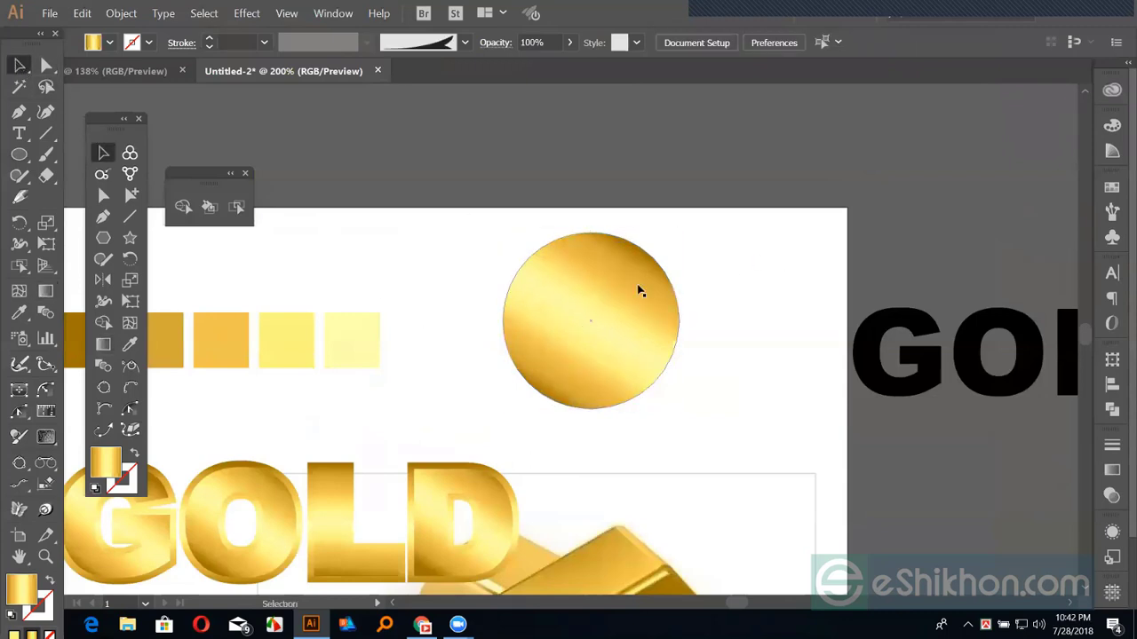
Try a radial gradient on the gold circle, return its type to linear, and deselect the circle.
{"action": "left_click", "coordinate": [586, 307]}
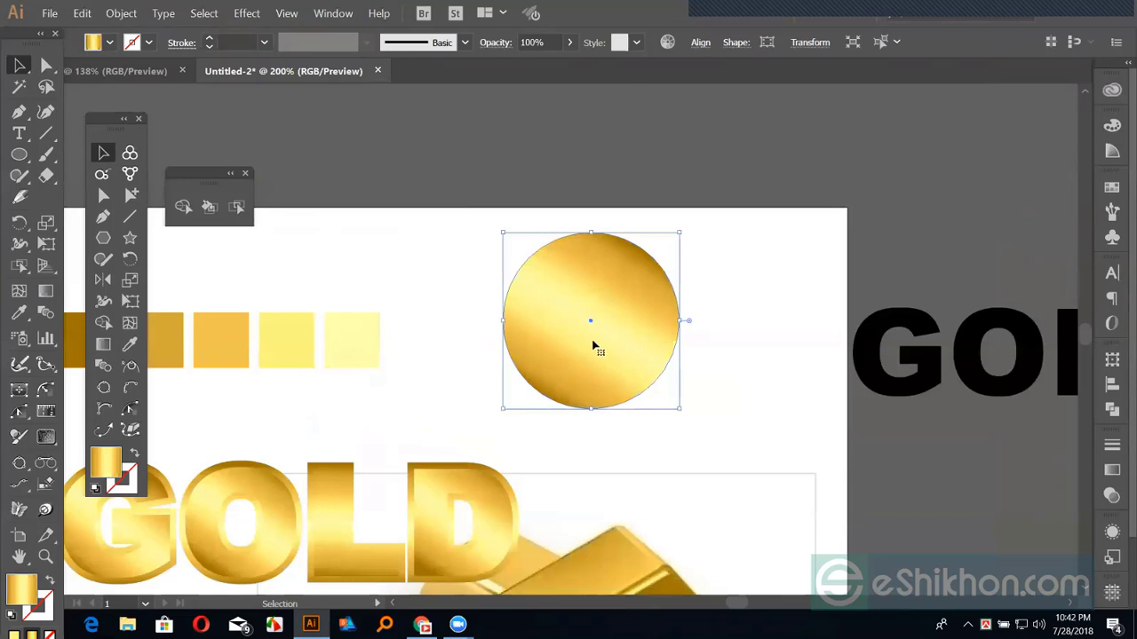
{"action": "left_click", "coordinate": [1112, 470]}
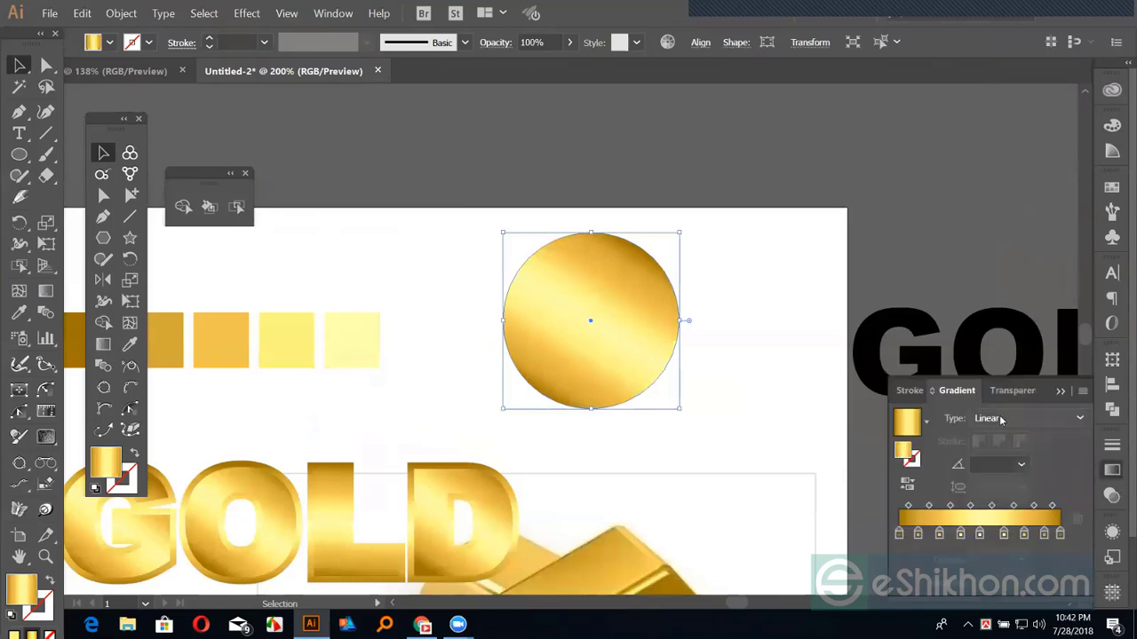
{"action": "left_click", "coordinate": [1001, 420]}
{"action": "left_click", "coordinate": [1003, 457]}
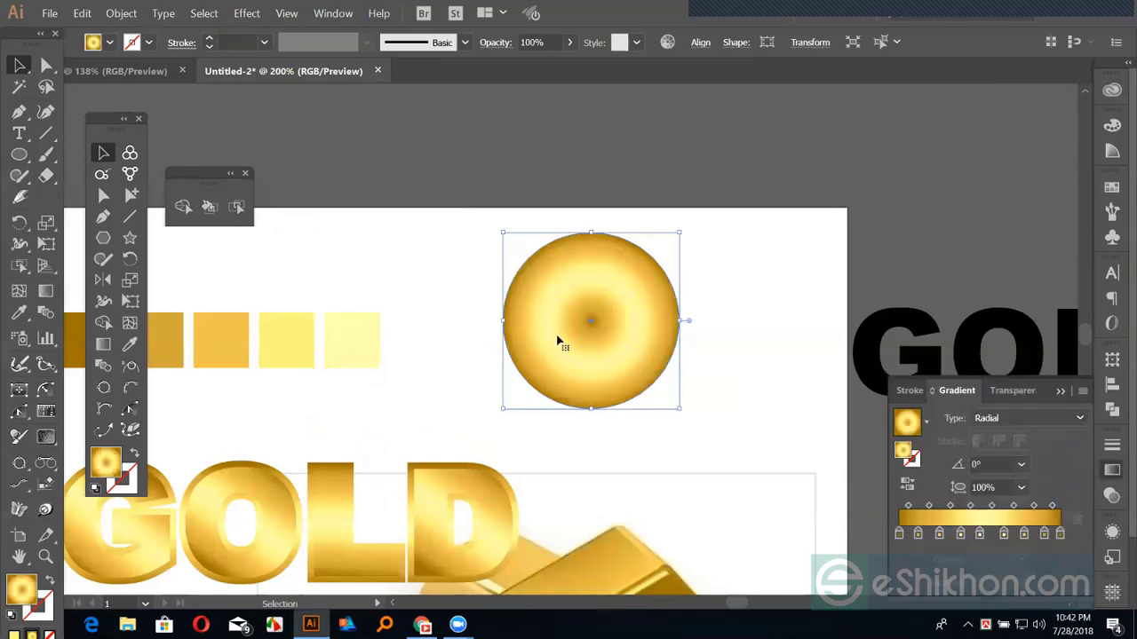
{"action": "left_click", "coordinate": [992, 423]}
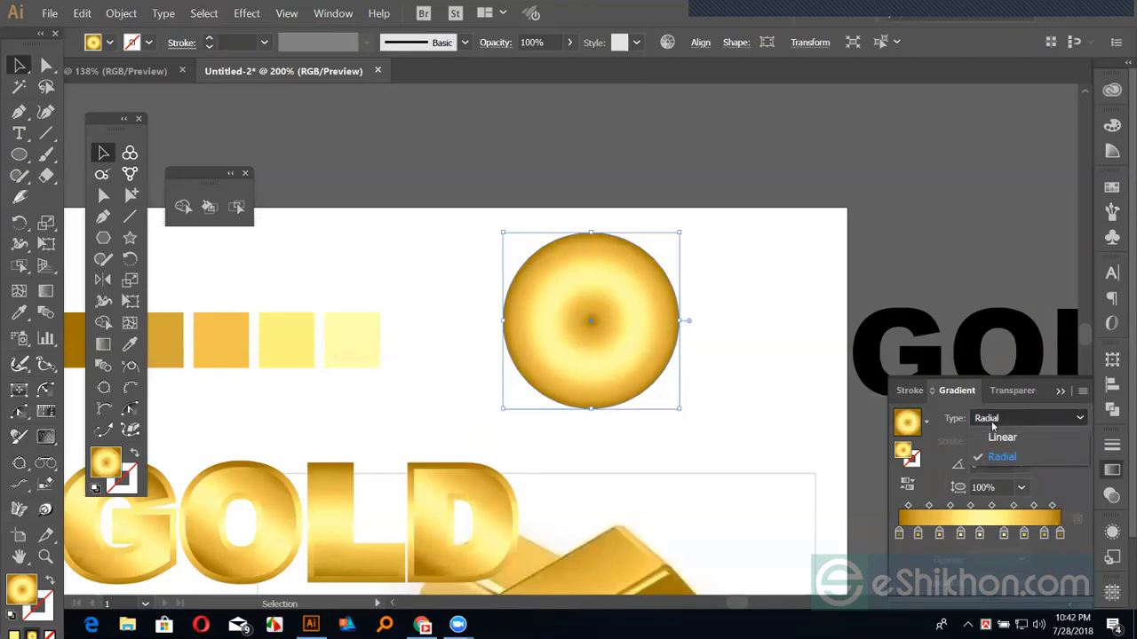
{"action": "left_click", "coordinate": [1002, 436]}
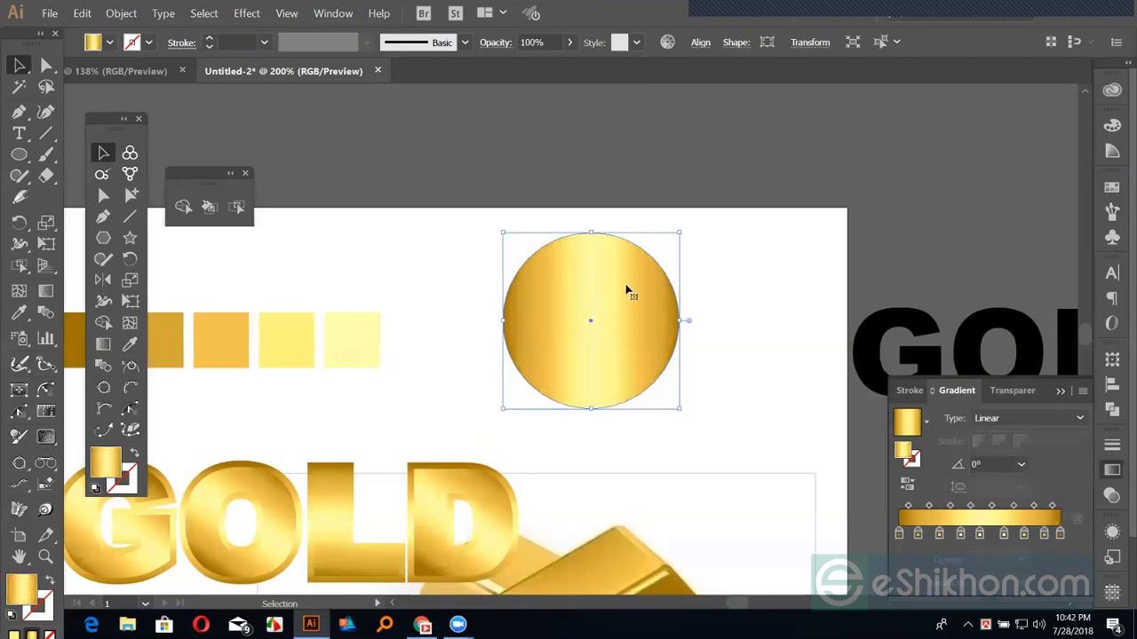
{"action": "left_click", "coordinate": [720, 323]}
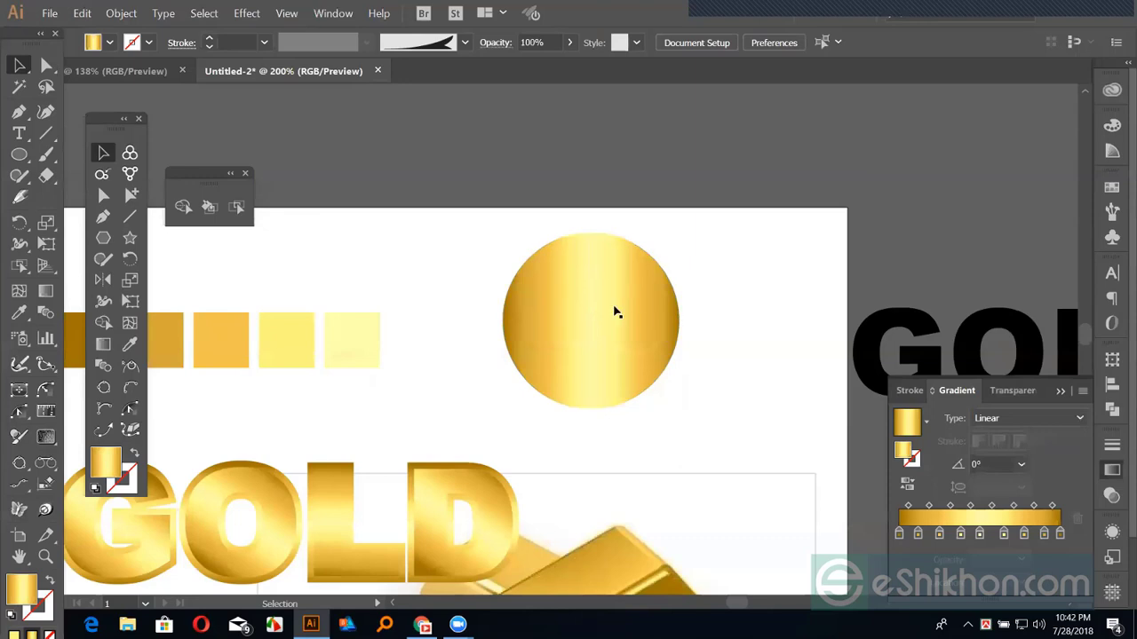
Place a slightly enlarged, concentric copy of the gold circle behind the original.
{"action": "left_click", "coordinate": [617, 311]}
{"action": "key", "text": "a"}
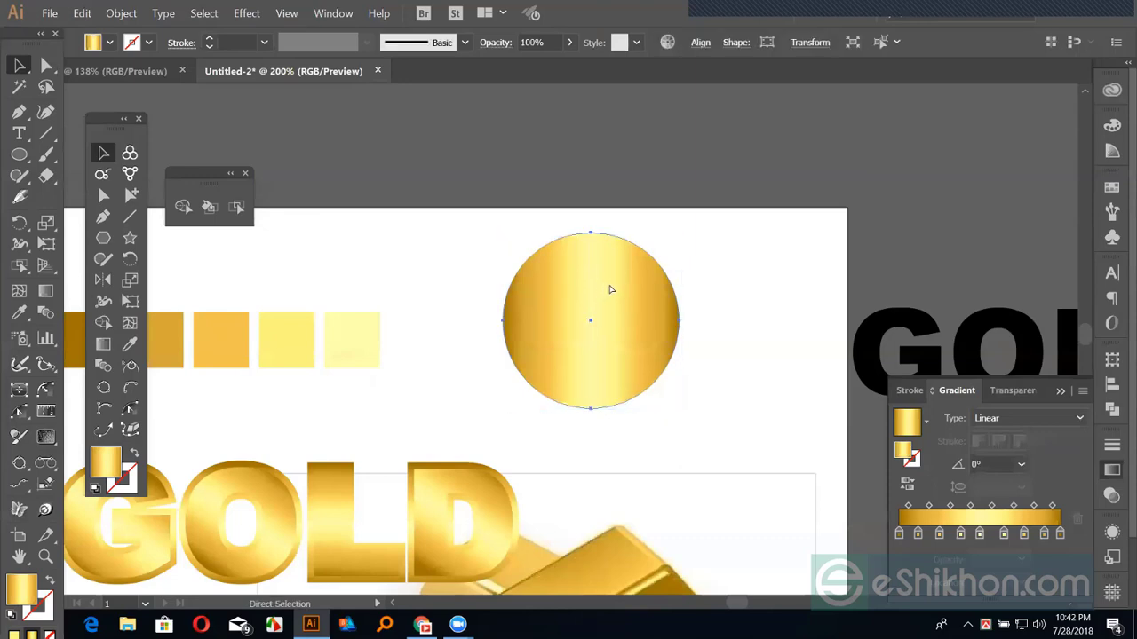
{"action": "key", "text": "ctrl"}
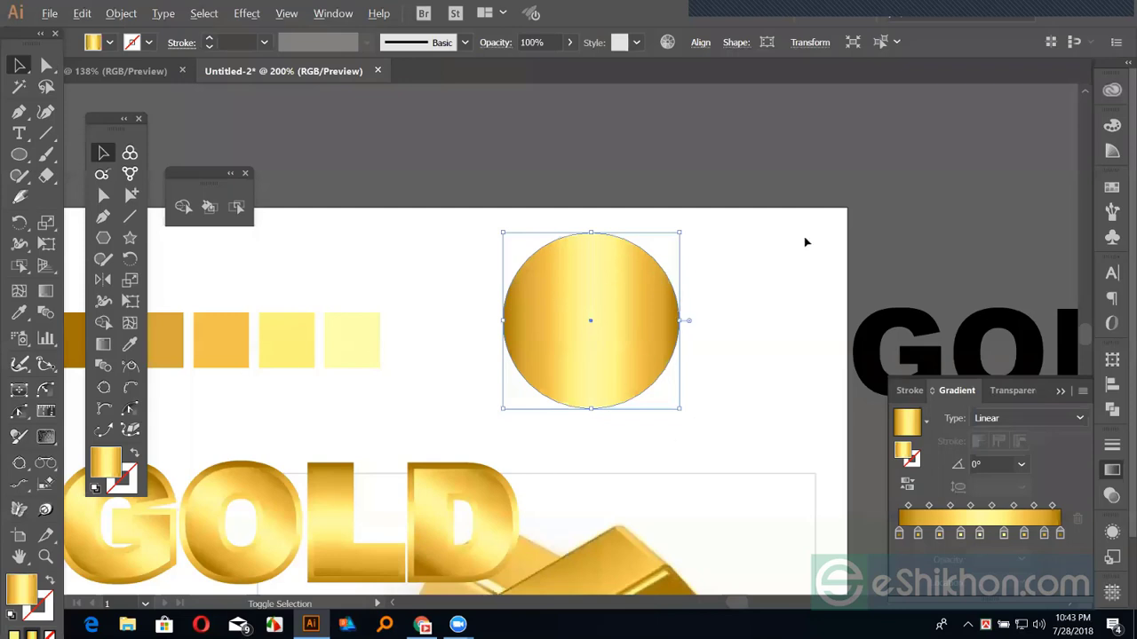
{"action": "left_click", "coordinate": [477, 333]}
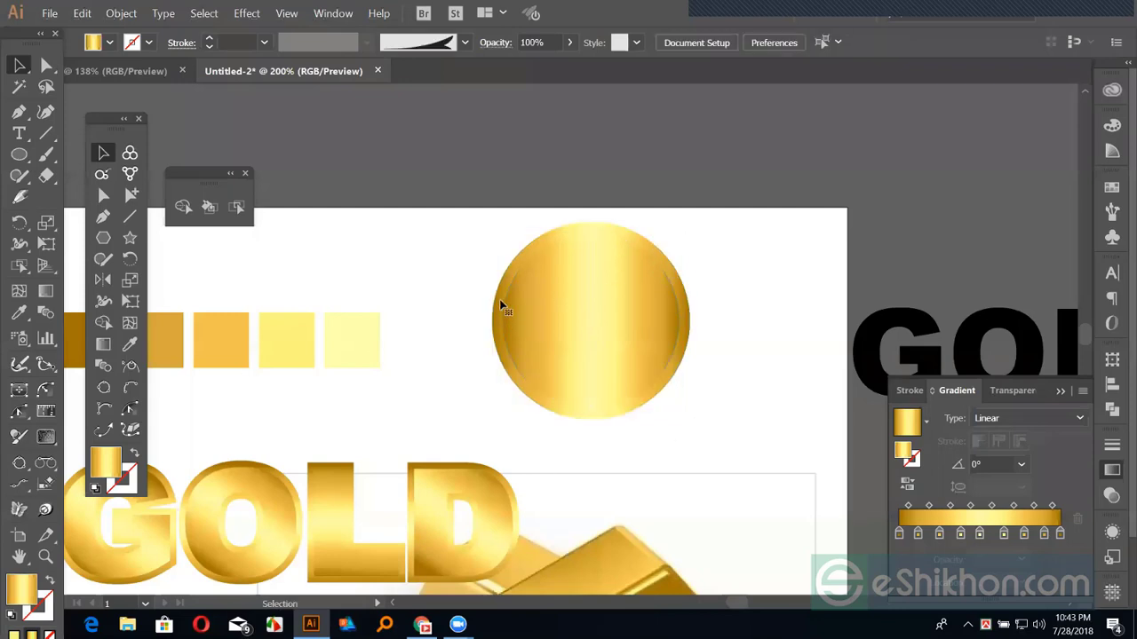
Set the larger back circle's gradient angle to 45° and deselect it.
{"action": "left_click", "coordinate": [1021, 463]}
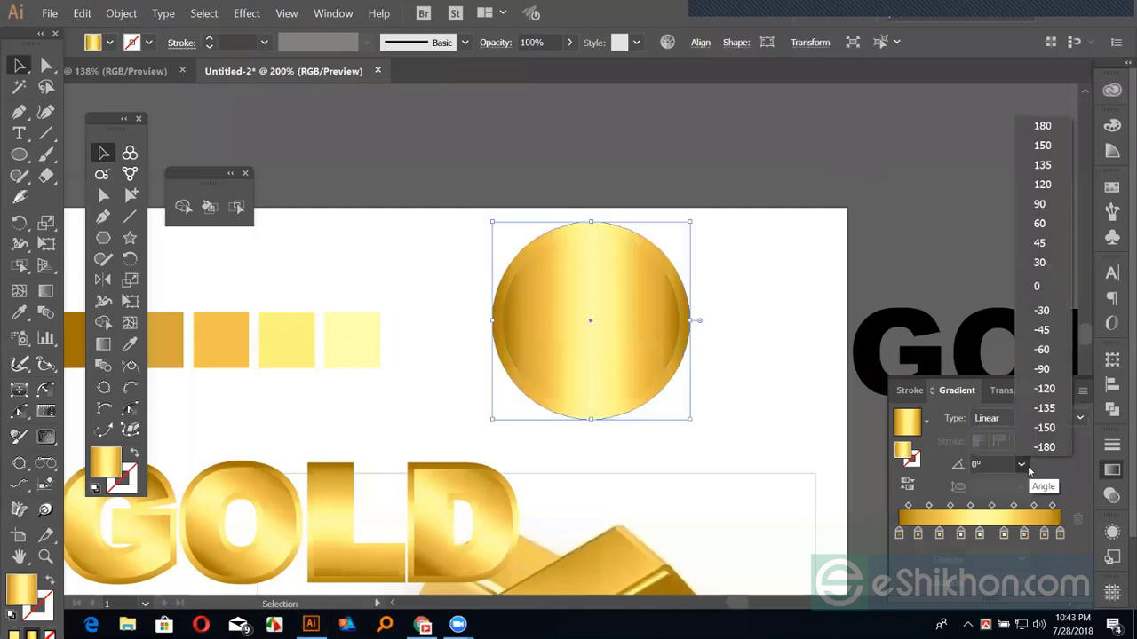
{"action": "left_click", "coordinate": [1040, 243]}
{"action": "left_click", "coordinate": [857, 235]}
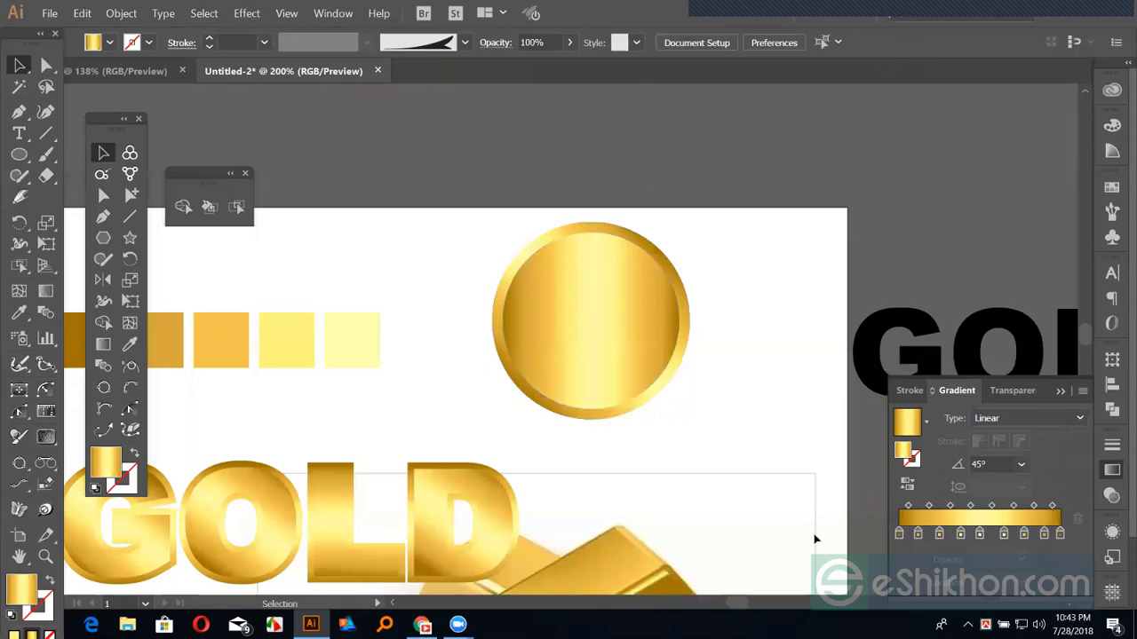
Add black 1 pt strokes to the inner and outer gold circles, and deselect them.
{"action": "left_click", "coordinate": [593, 316]}
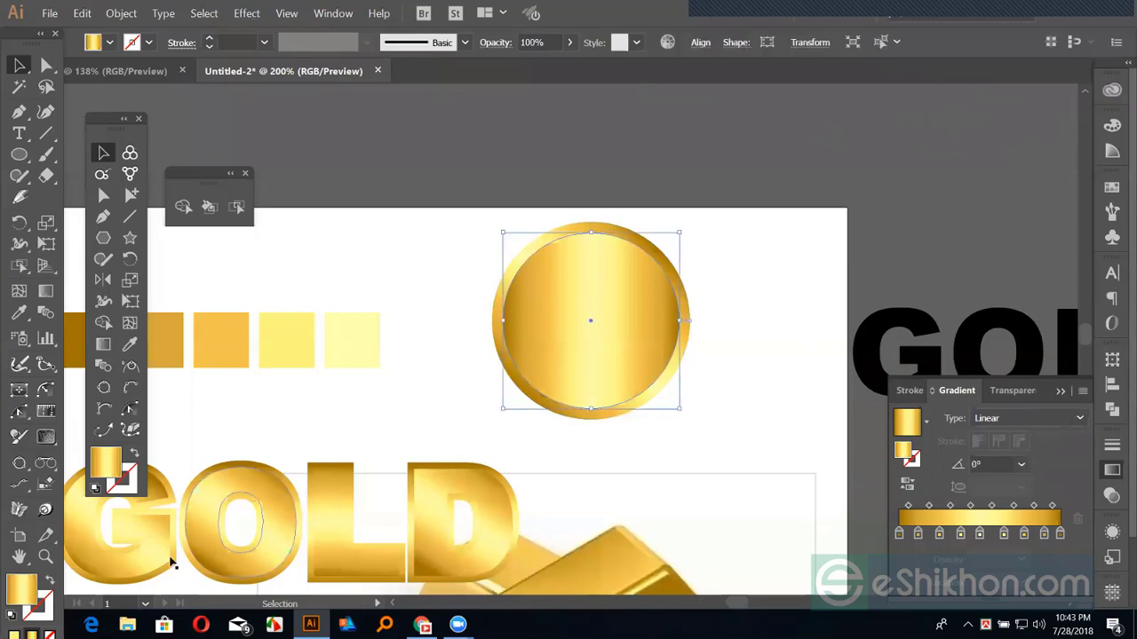
{"action": "left_click", "coordinate": [49, 605]}
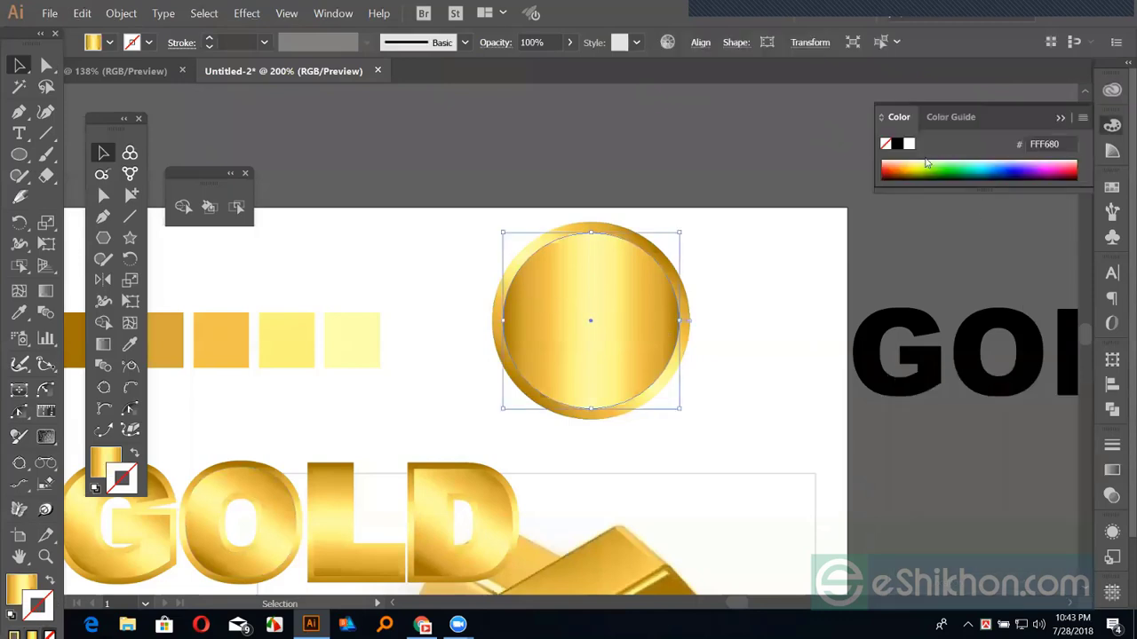
{"action": "left_click", "coordinate": [897, 144]}
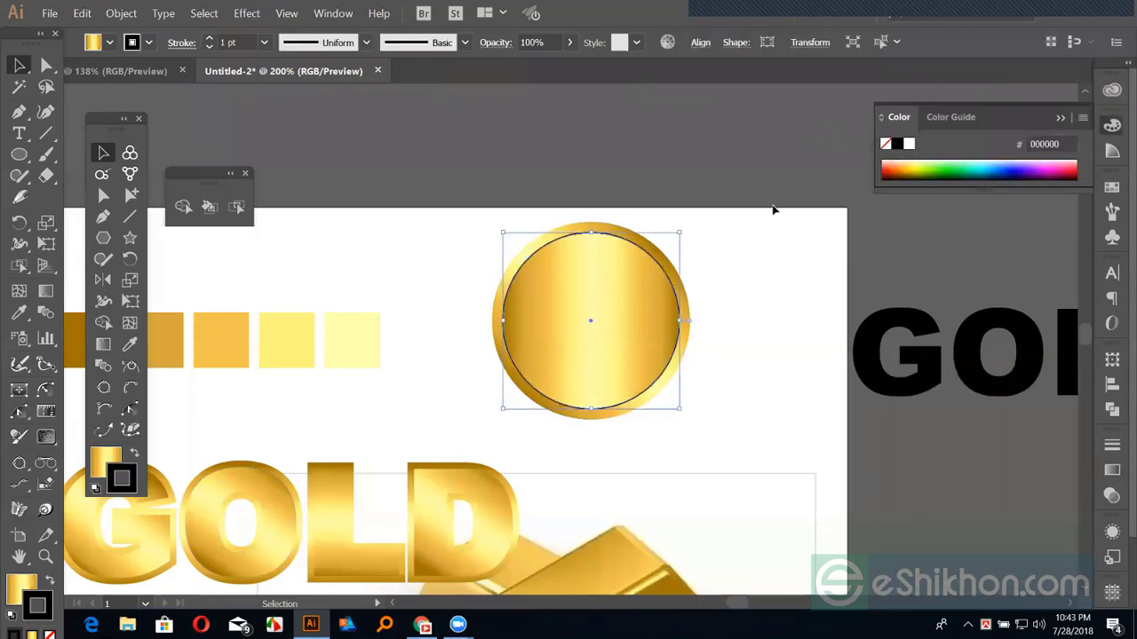
{"action": "left_click", "coordinate": [655, 256]}
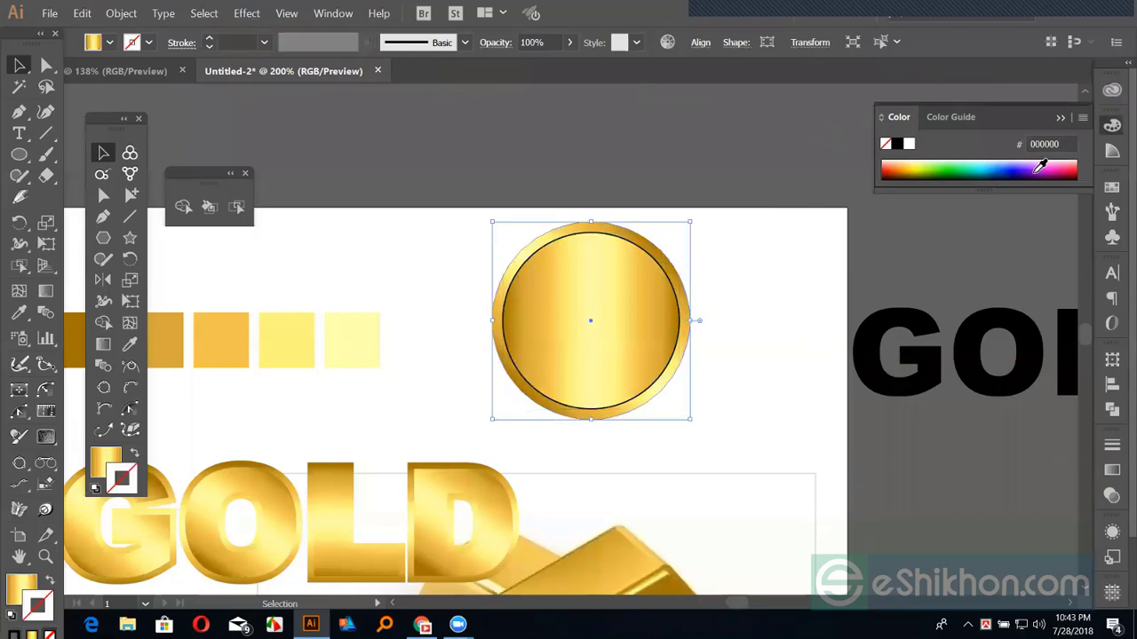
{"action": "left_click", "coordinate": [897, 144]}
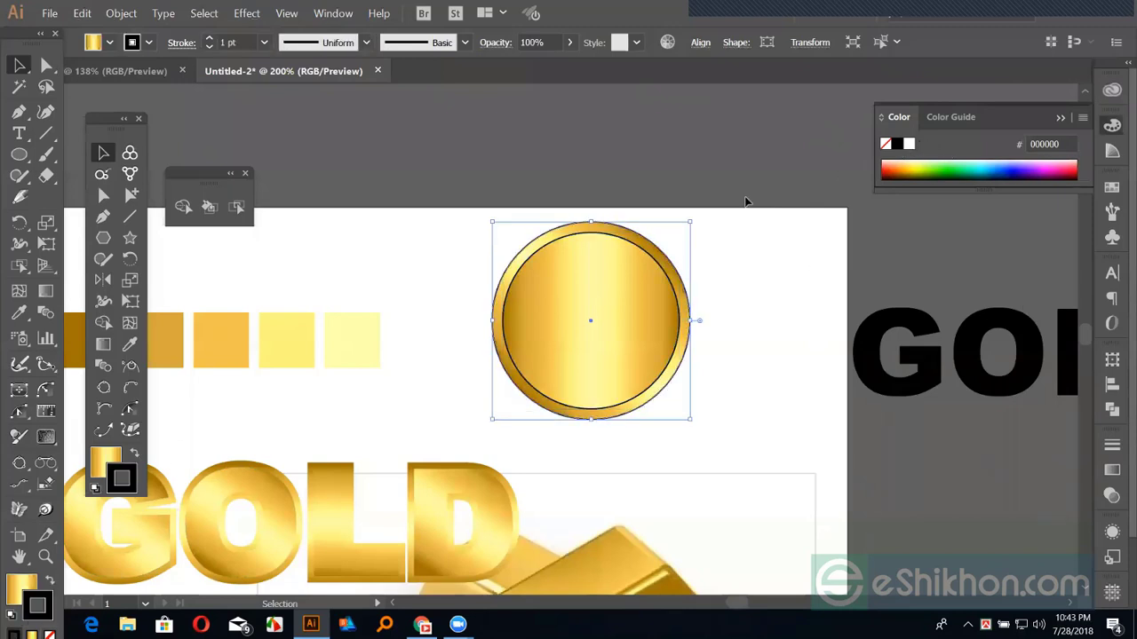
{"action": "left_click", "coordinate": [746, 202]}
{"action": "scroll", "coordinate": [621, 195], "scroll_direction": "left", "scroll_amount": 5}
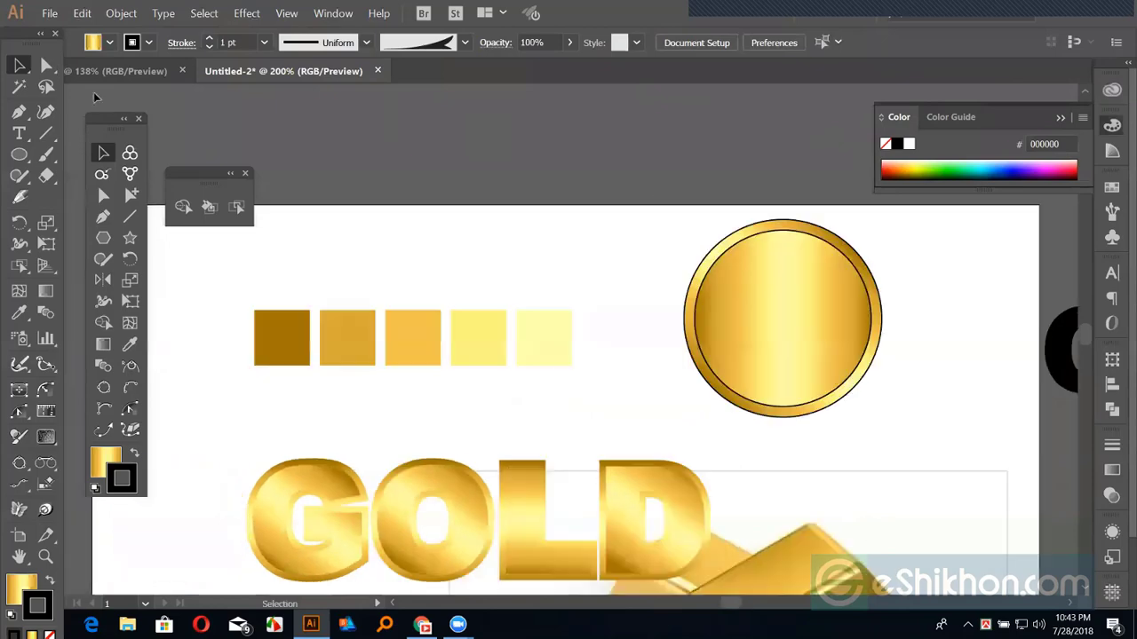
Delete the circles, color squares, lettering and gold bars image, leaving an empty artboard fitted to the window.
{"action": "left_click", "coordinate": [82, 14]}
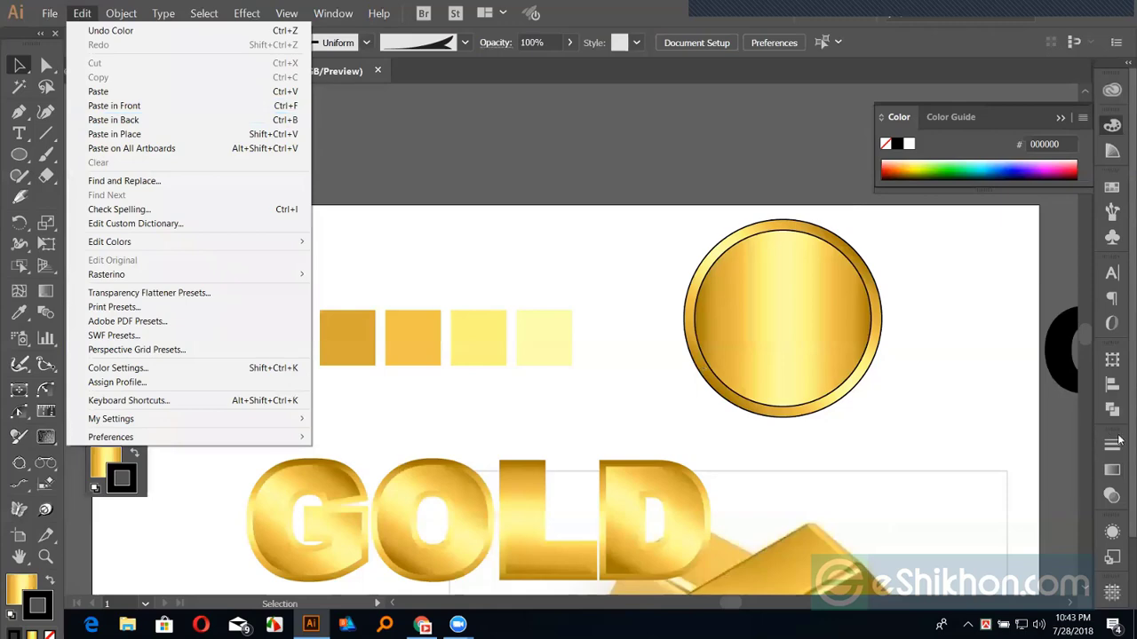
{"action": "left_click", "coordinate": [318, 337]}
{"action": "scroll", "coordinate": [338, 335], "scroll_direction": "right", "scroll_amount": 5}
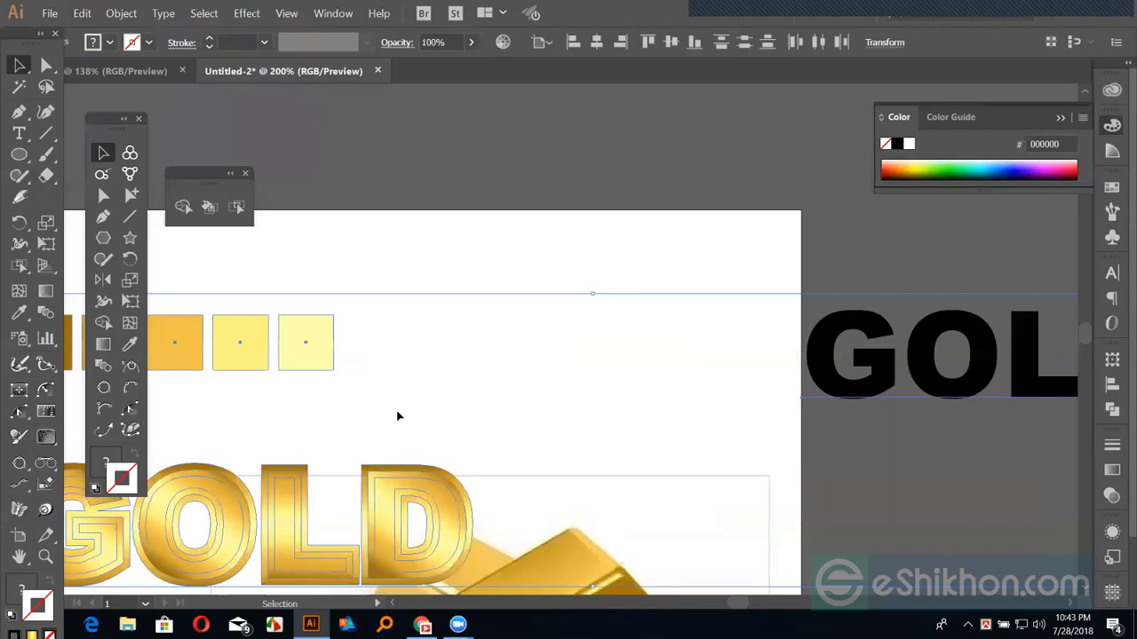
{"action": "key", "text": "space"}
{"action": "key", "text": "ctrl+a"}
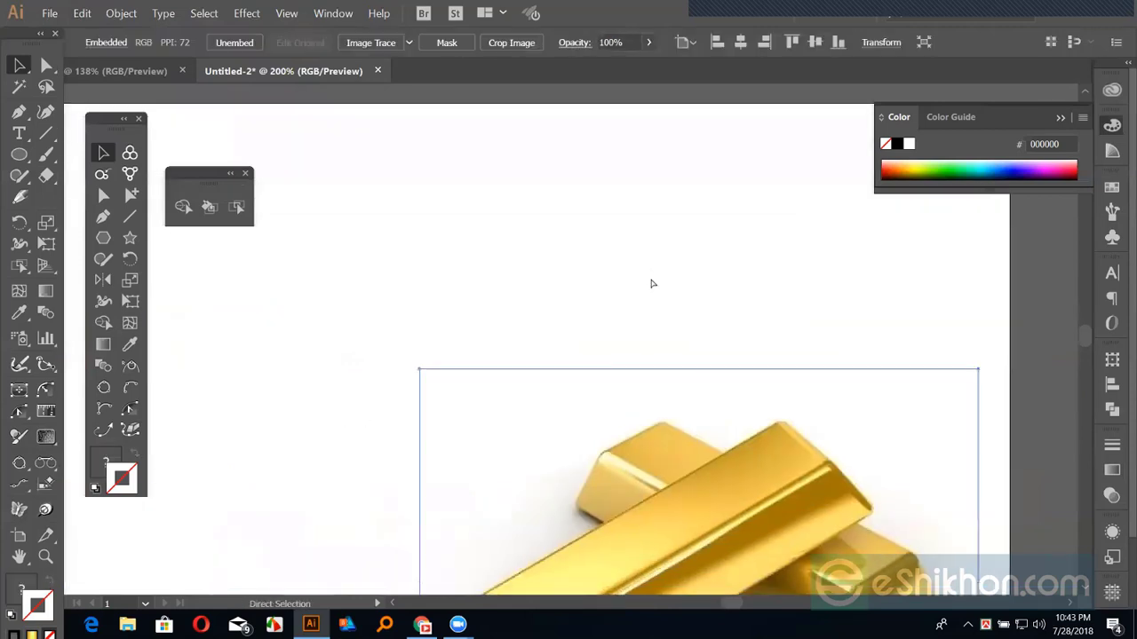
{"action": "left_click", "coordinate": [613, 100]}
{"action": "key", "text": "ctrl+0"}
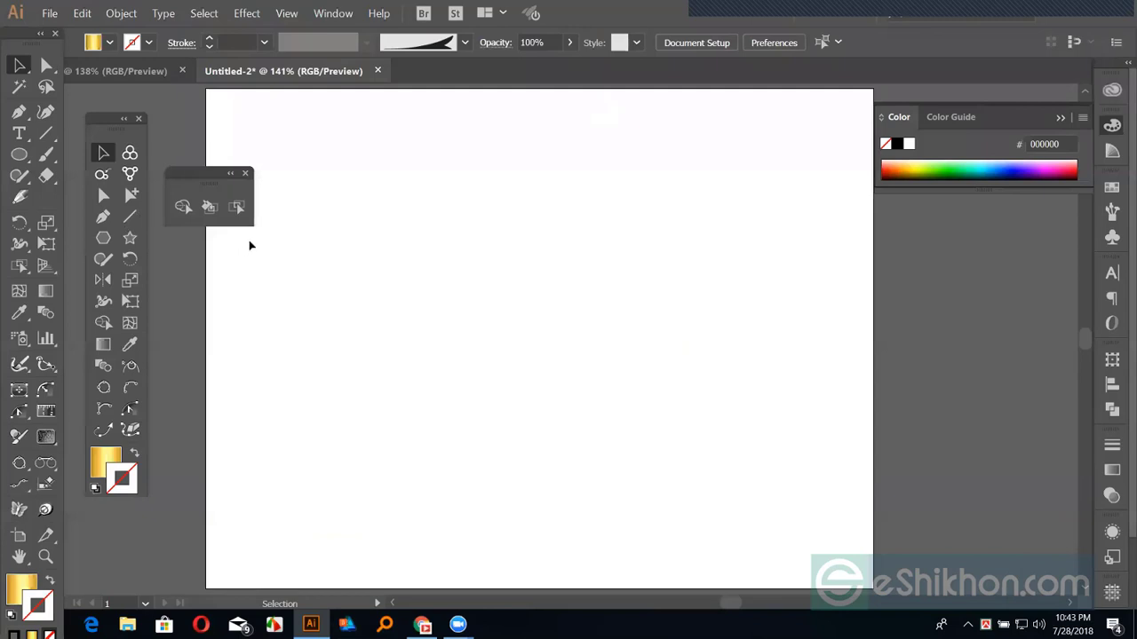
Draw a square about 87 px wide near the upper middle of the empty artboard.
{"action": "key", "text": "m"}
{"action": "left_click_drag", "start_coordinate": [471, 284], "coordinate": [507, 321]}
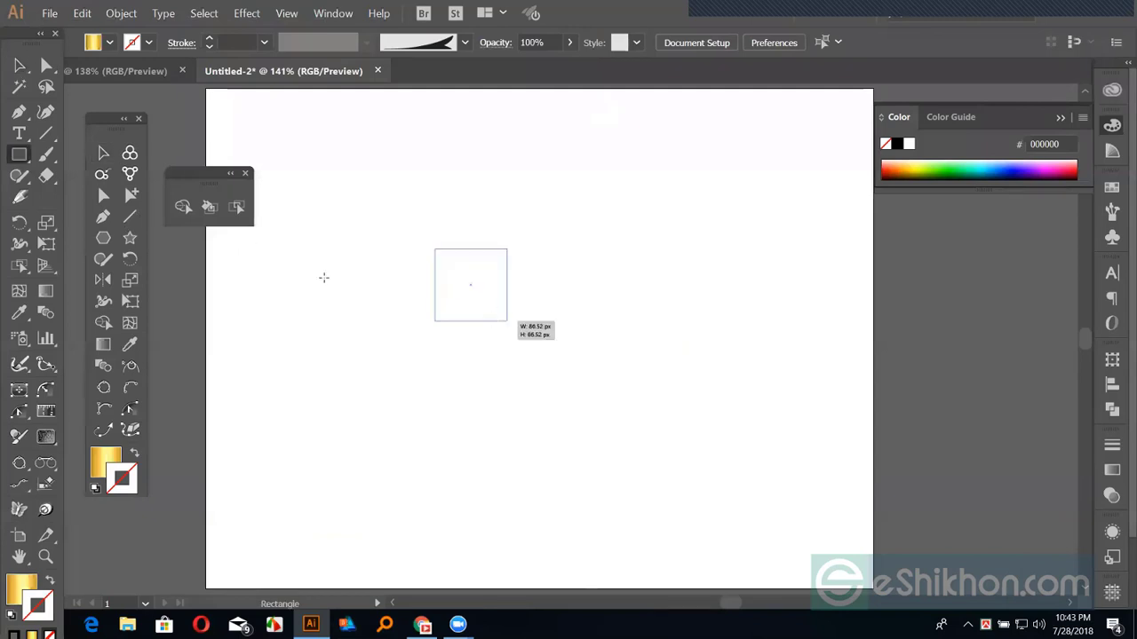
{"action": "left_click", "coordinate": [19, 65]}
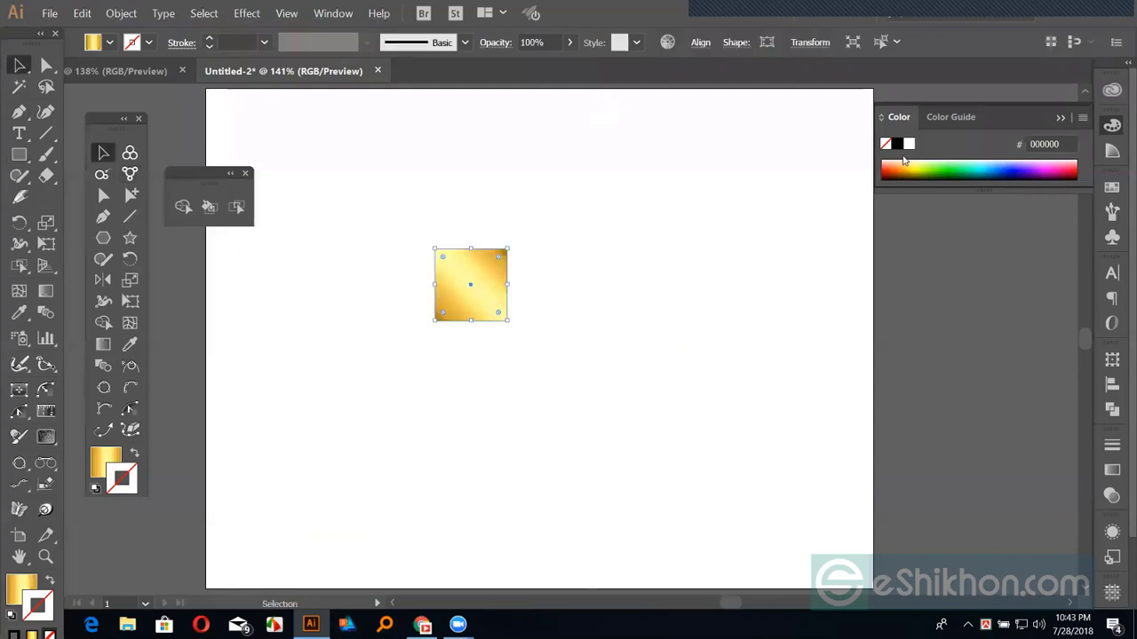
Replace the square's gold gradient with a solid orange-red BF3400 fill and no stroke.
{"action": "left_click", "coordinate": [890, 171]}
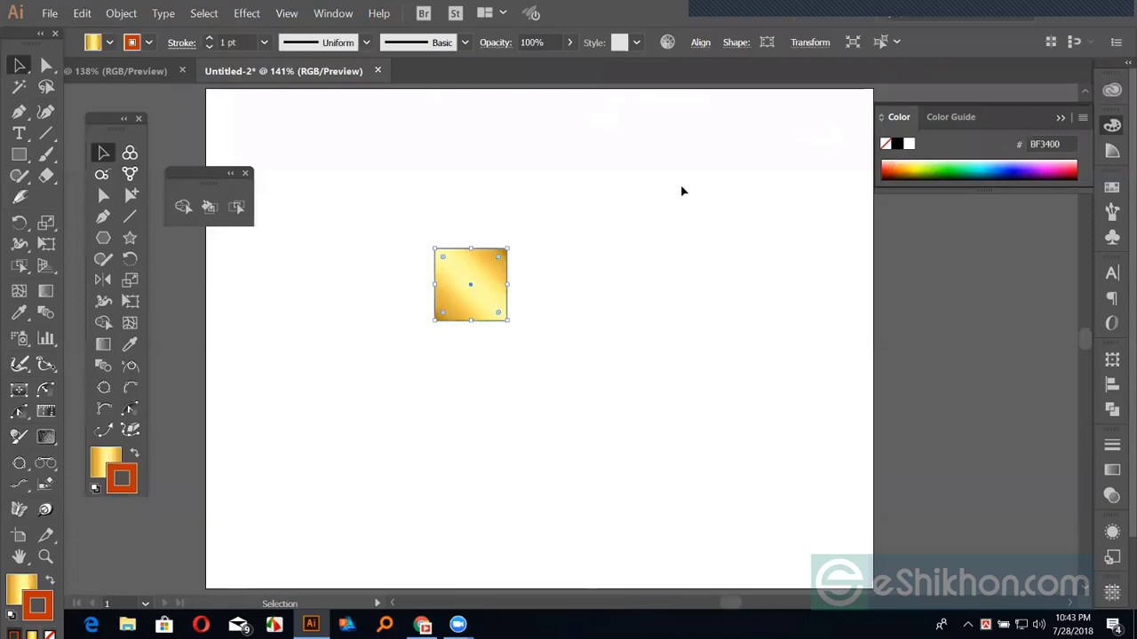
{"action": "key", "text": "shift+x"}
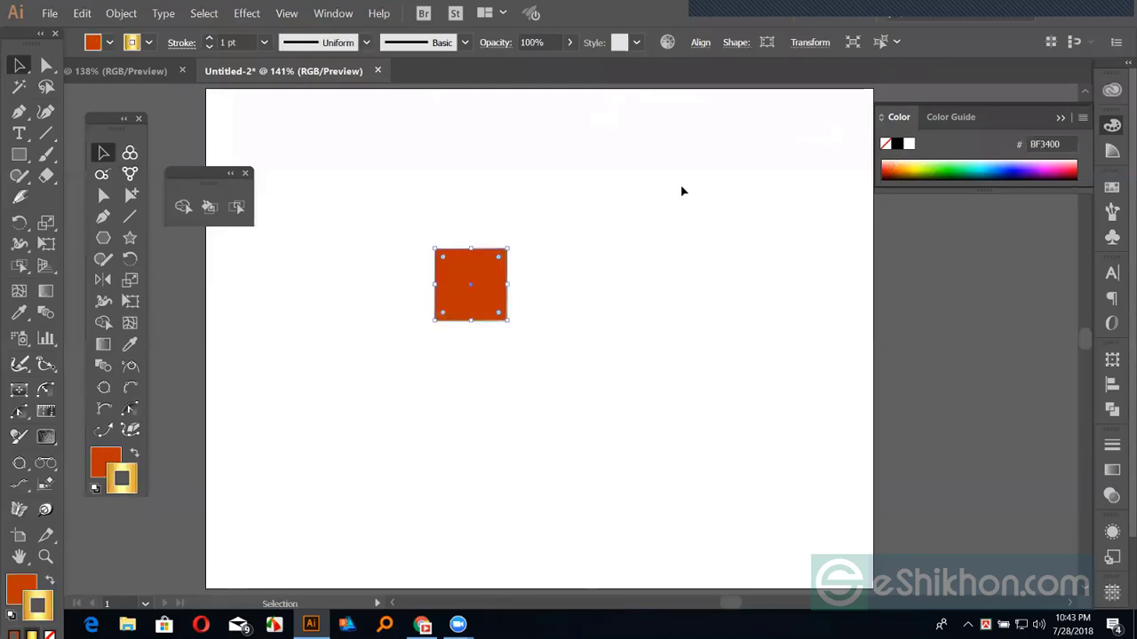
{"action": "key", "text": "slash"}
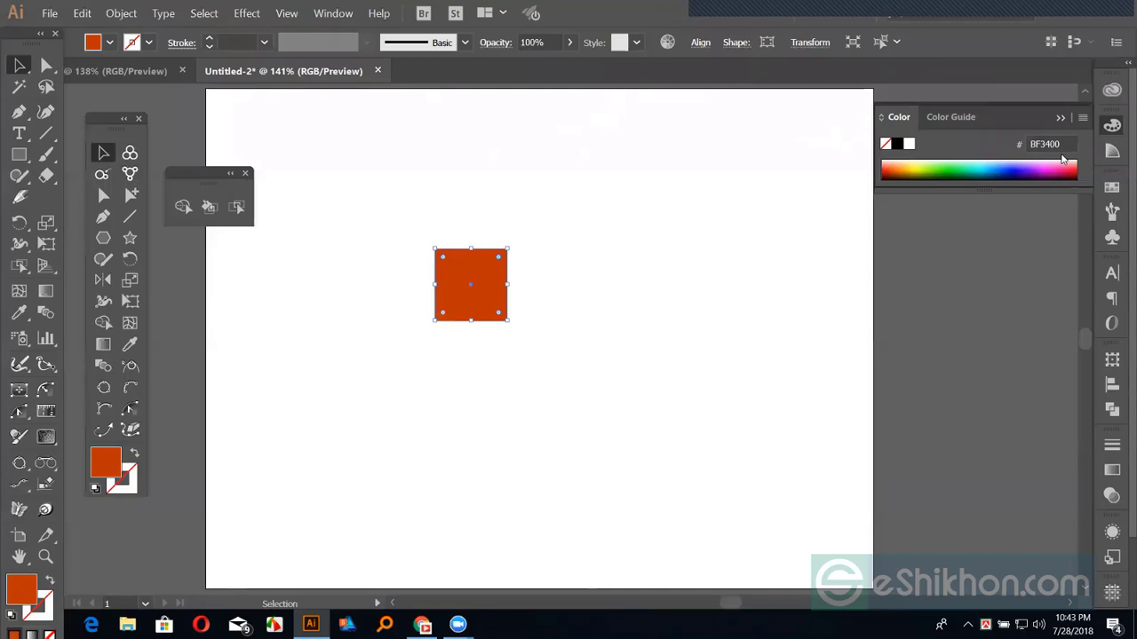
Change the square's fill to cyan 00FFEA and select the square.
{"action": "left_click", "coordinate": [977, 165]}
{"action": "left_click", "coordinate": [103, 153]}
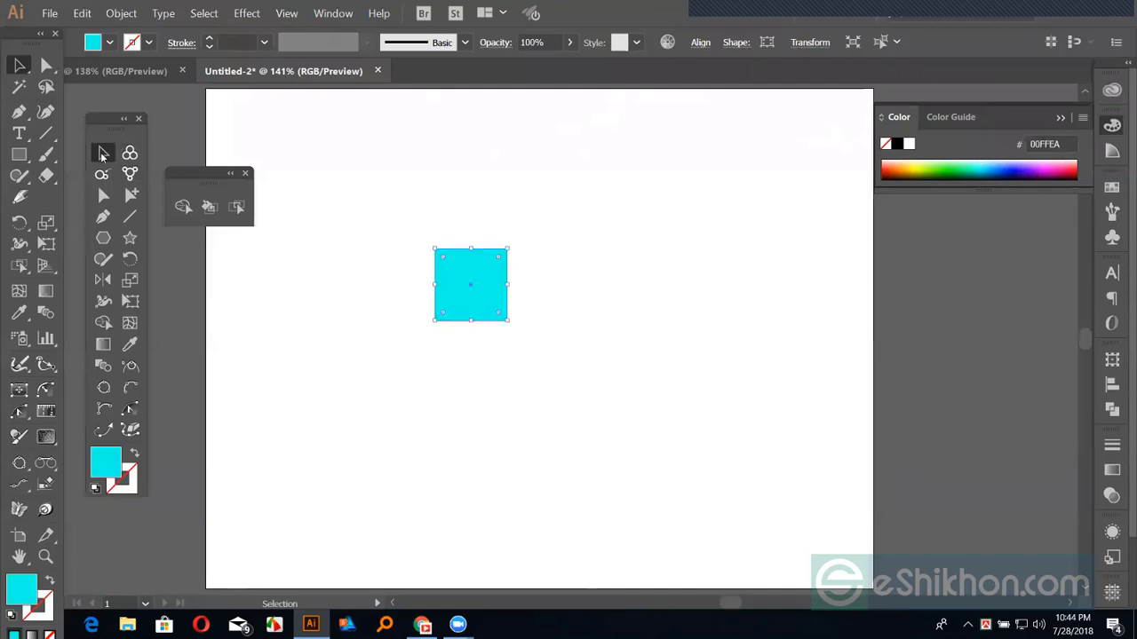
{"action": "left_click", "coordinate": [399, 222]}
{"action": "left_click", "coordinate": [473, 267]}
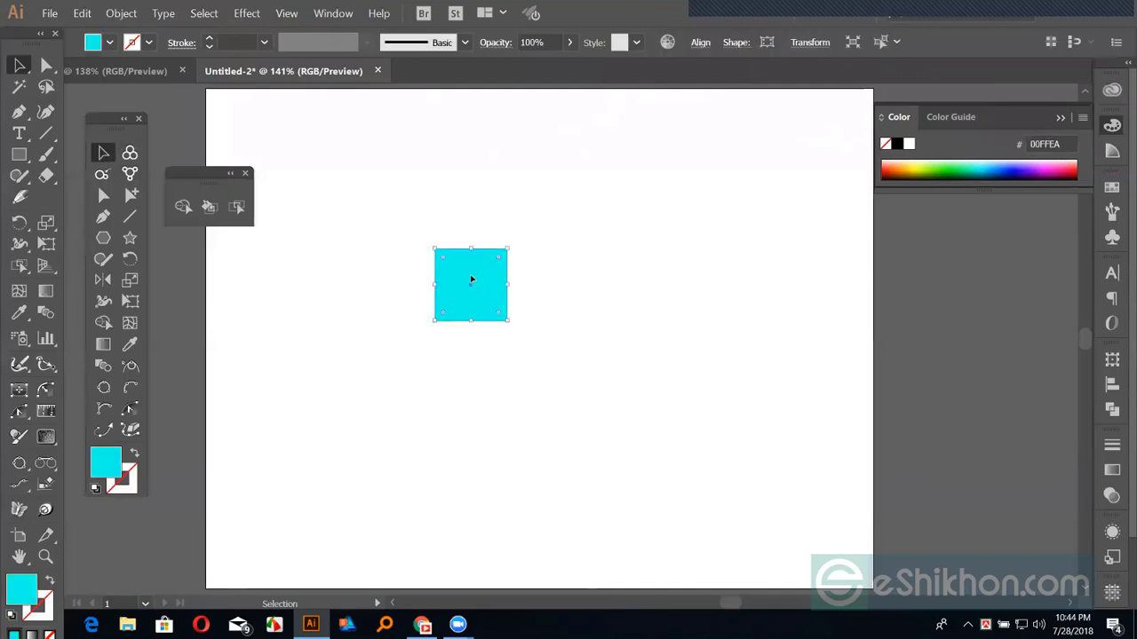